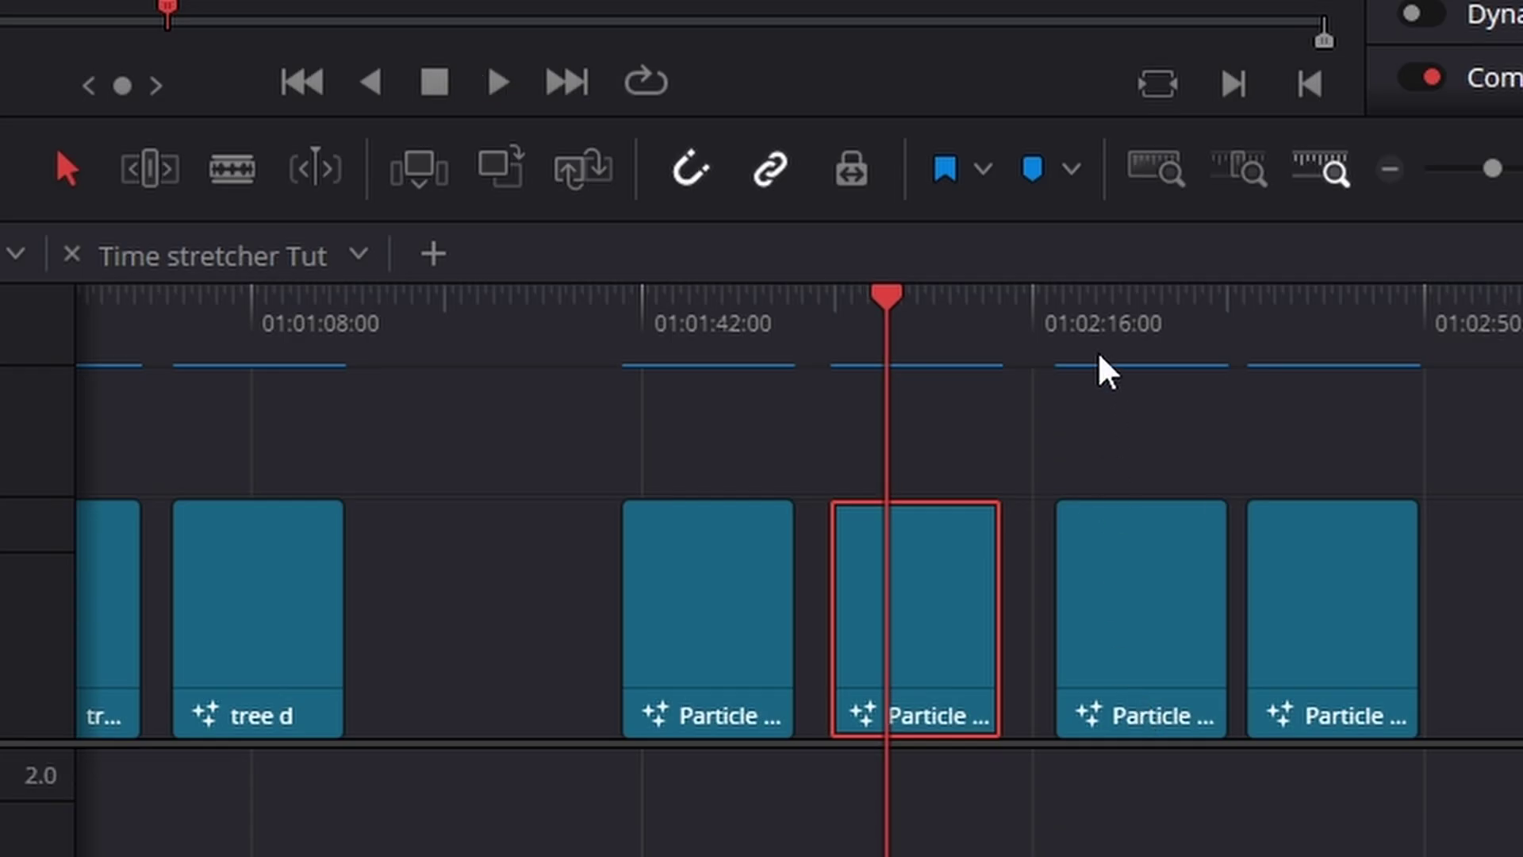
# Step: Select the next particle background clip on the Edit timeline and play it back
pyautogui.click(1101, 369)
pyautogui.press('space')
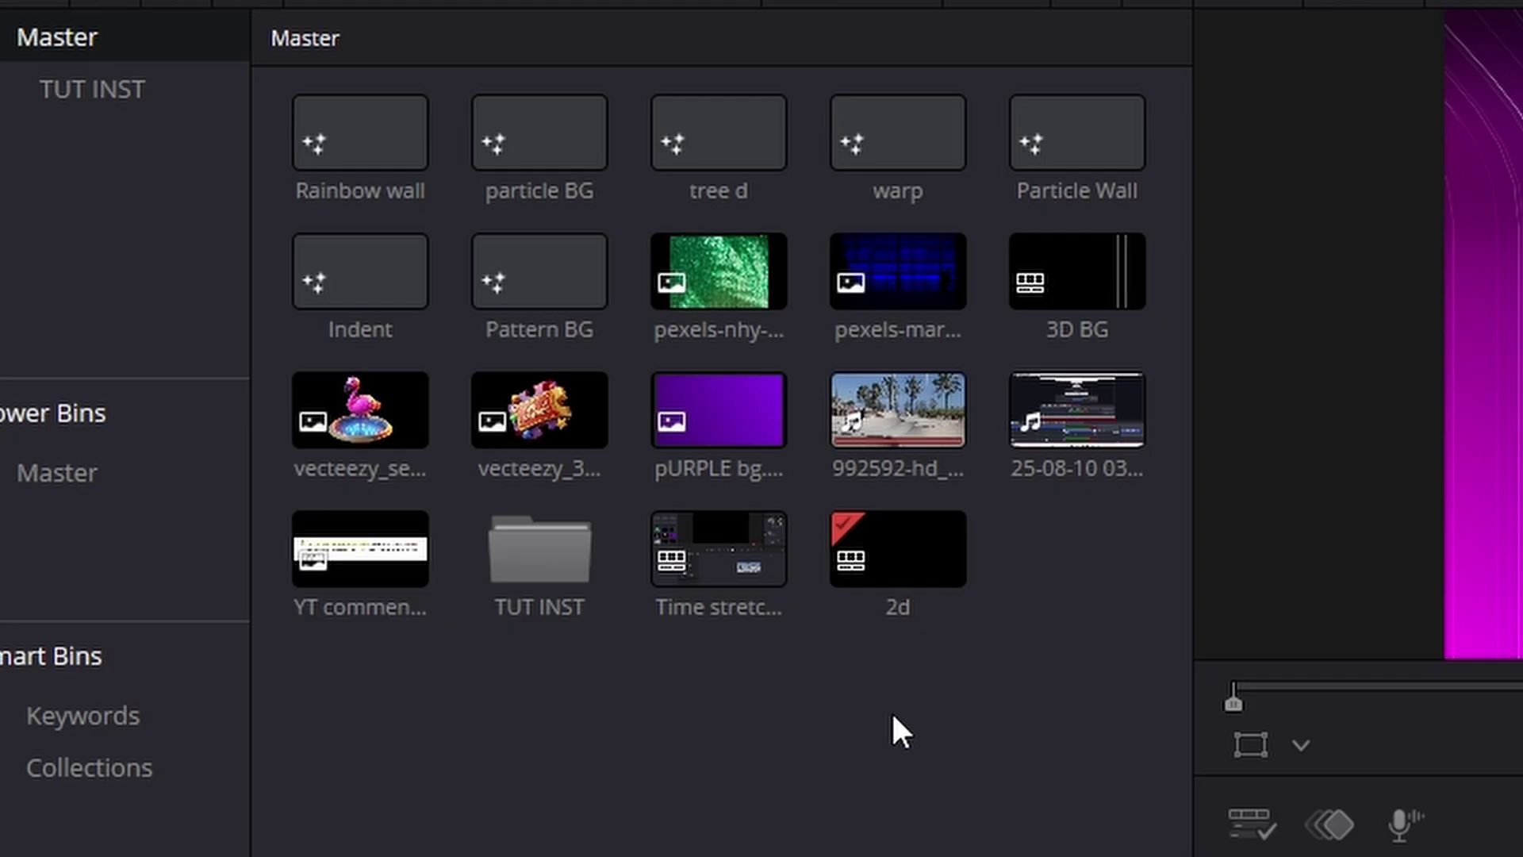
# Step: Create a new Fusion composition in the Media Pool named 'Wall of pink'
pyautogui.rightClick(868, 728)
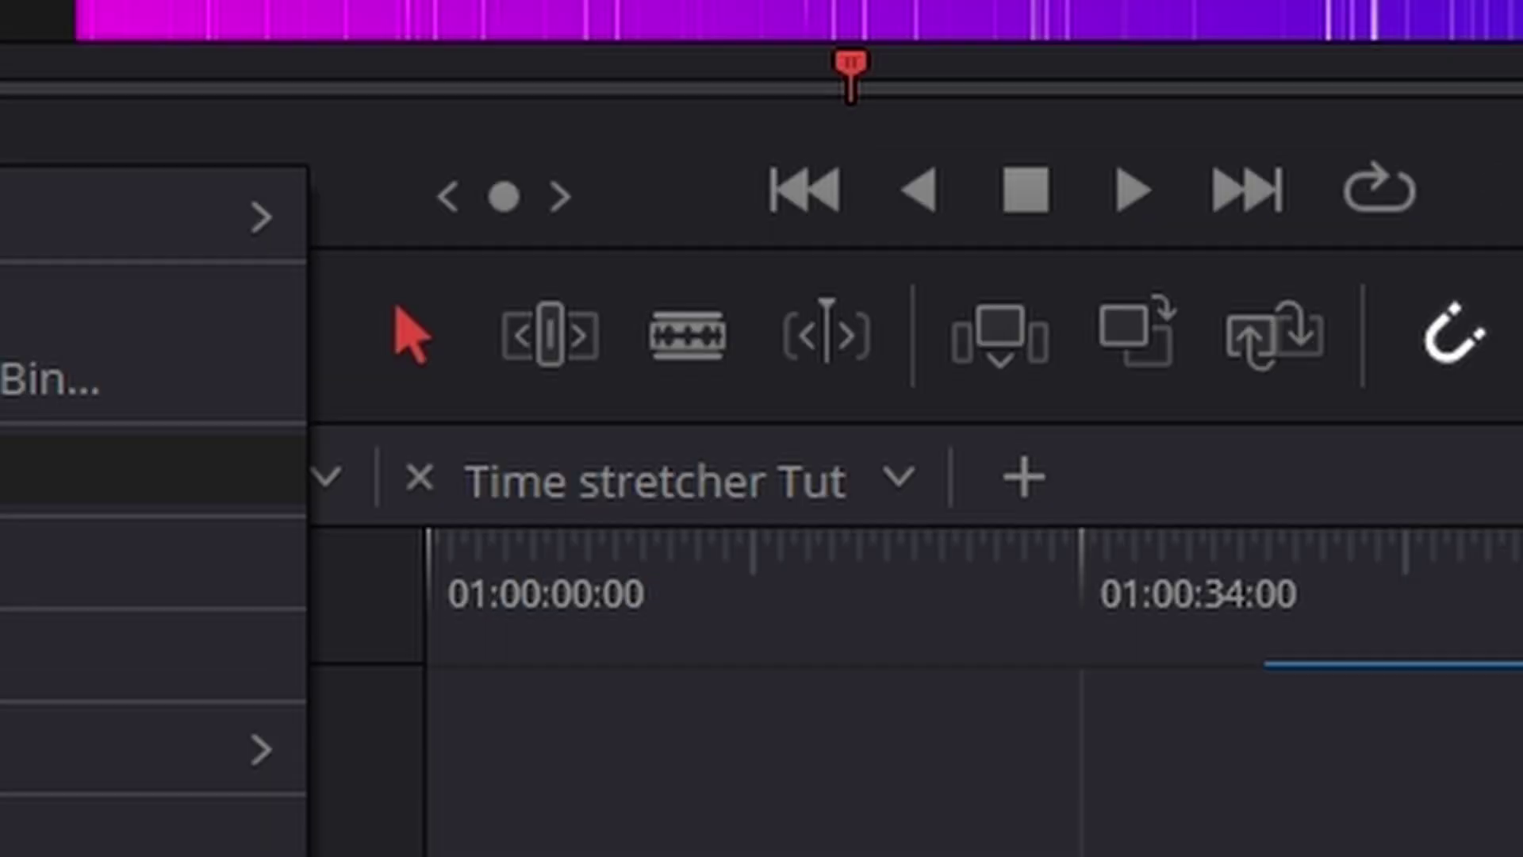
pyautogui.click(579, 420)
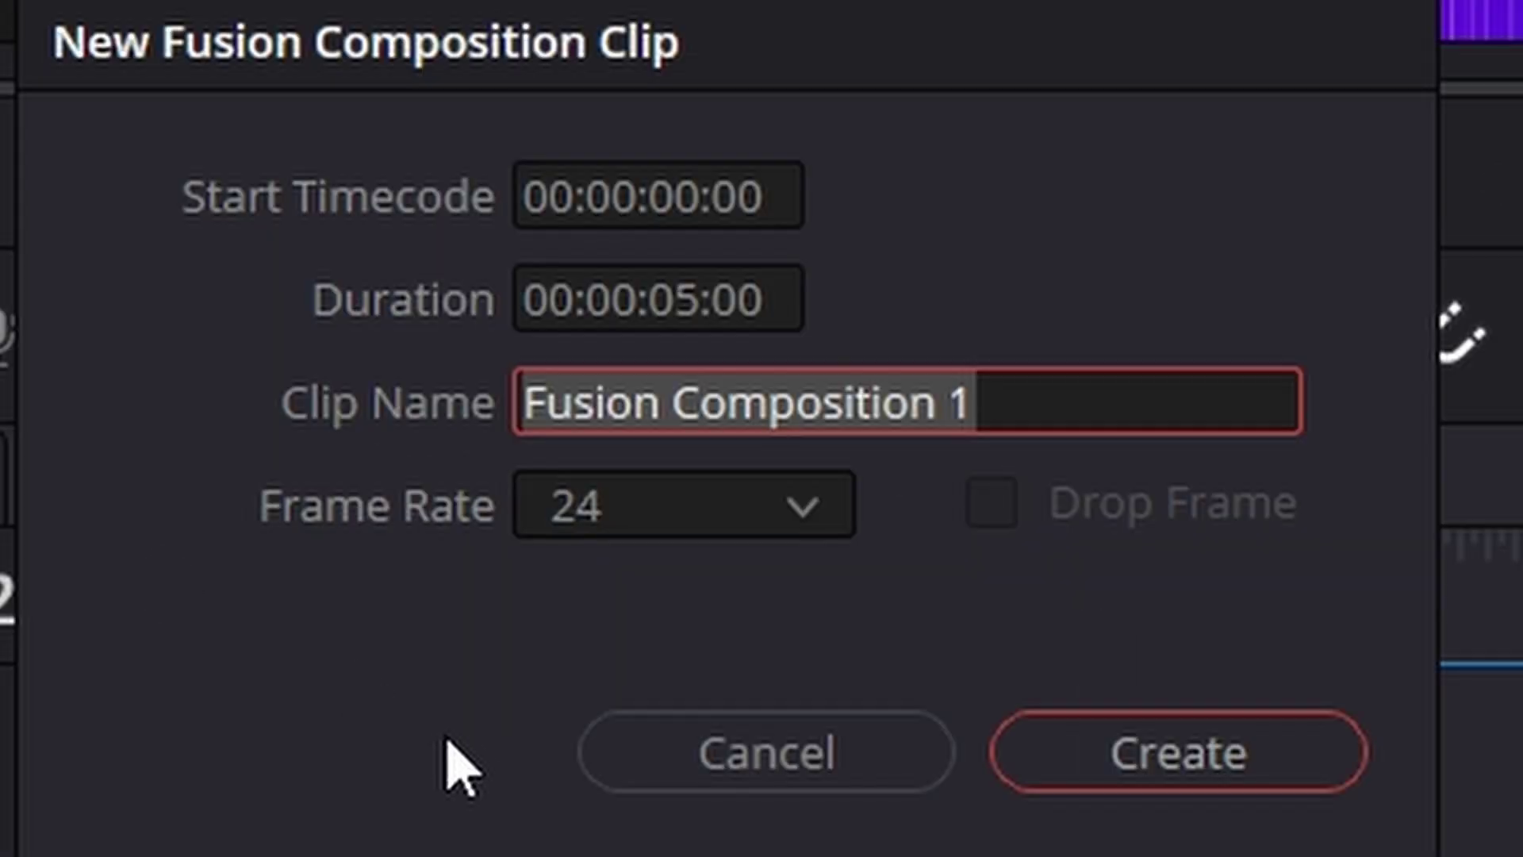
pyautogui.press('BackSpace')
pyautogui.write('W')
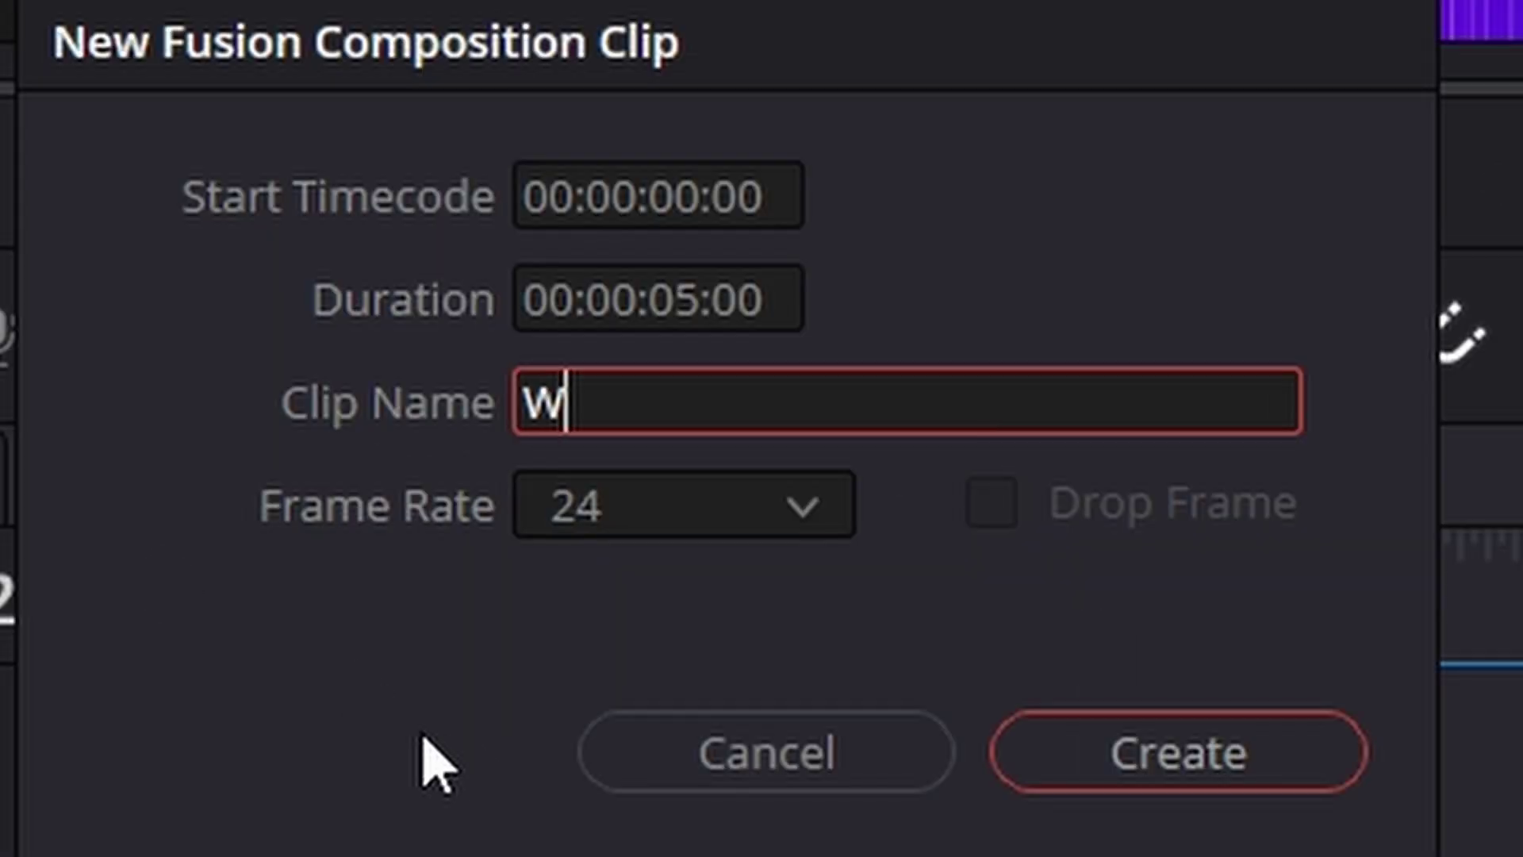
pyautogui.write('all of pink')
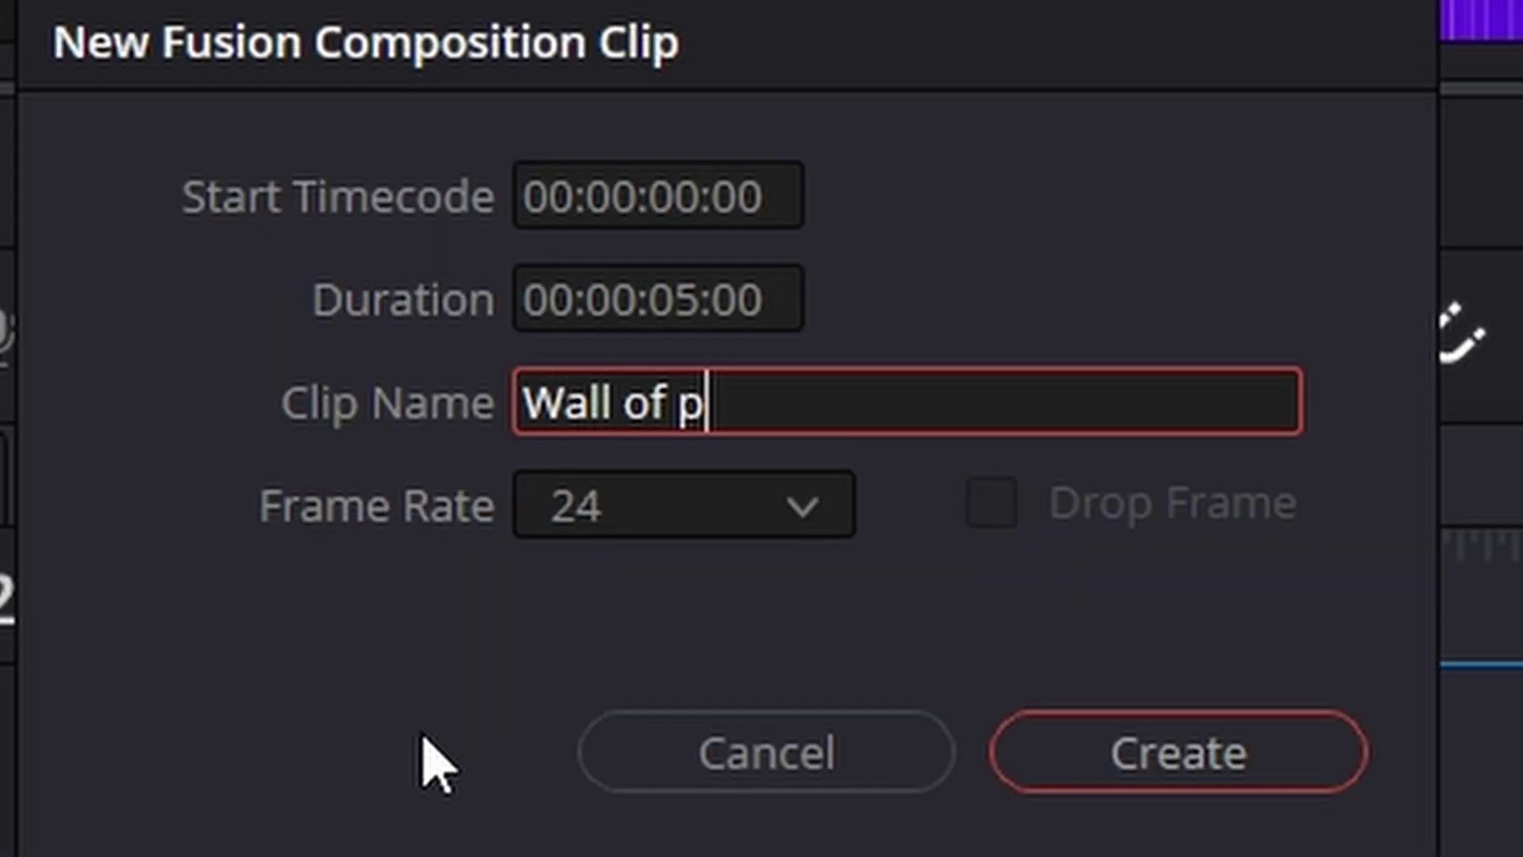
pyautogui.press('Return')
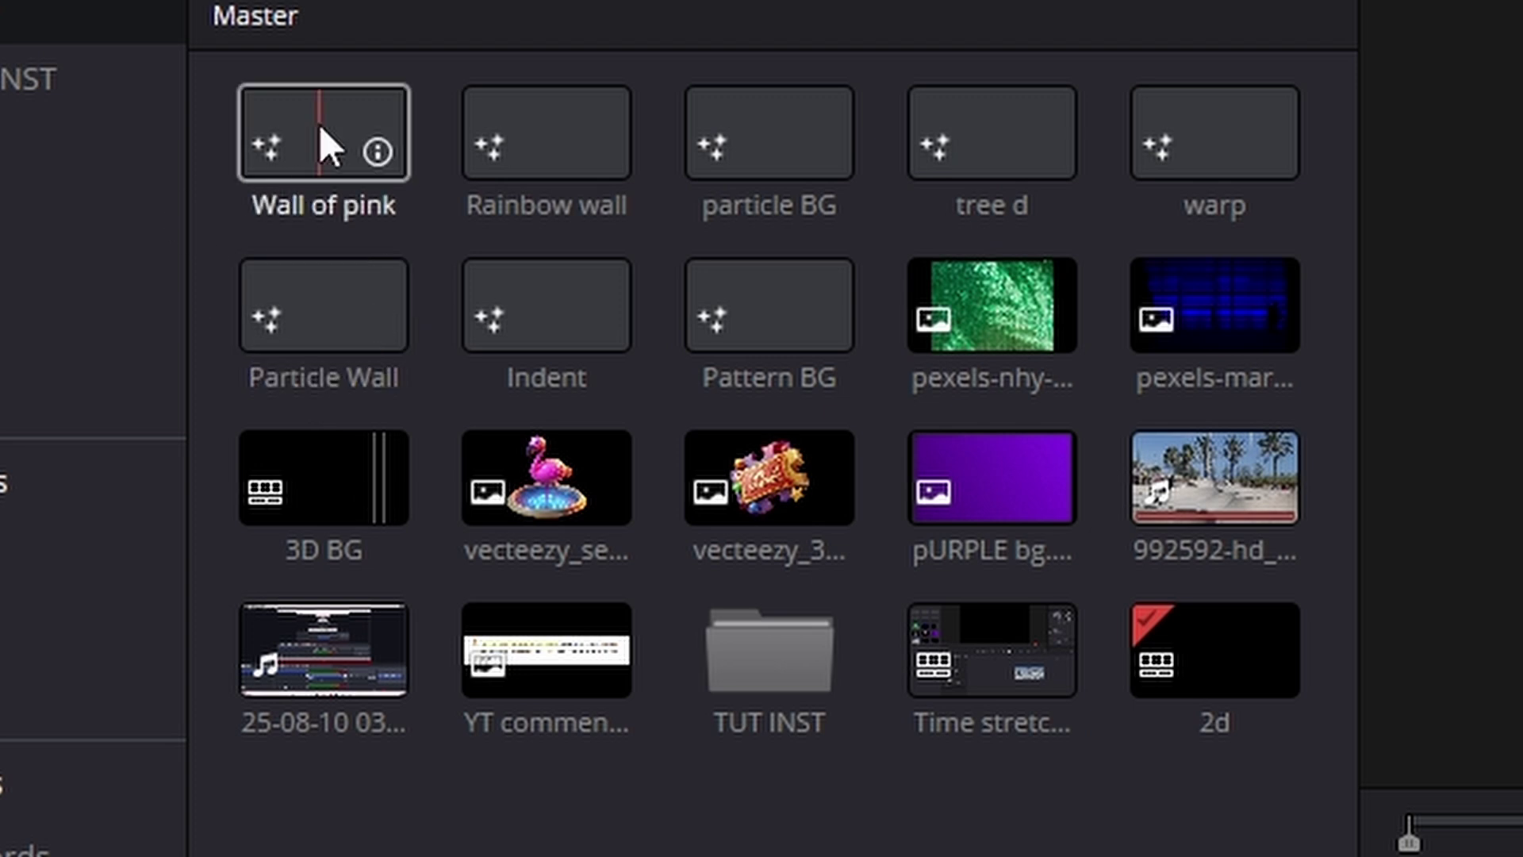
# Step: Put Wall of pink on the video track, lengthen it, and open it in the Fusion page
pyautogui.moveTo(320, 127); pyautogui.dragTo(287, 575)
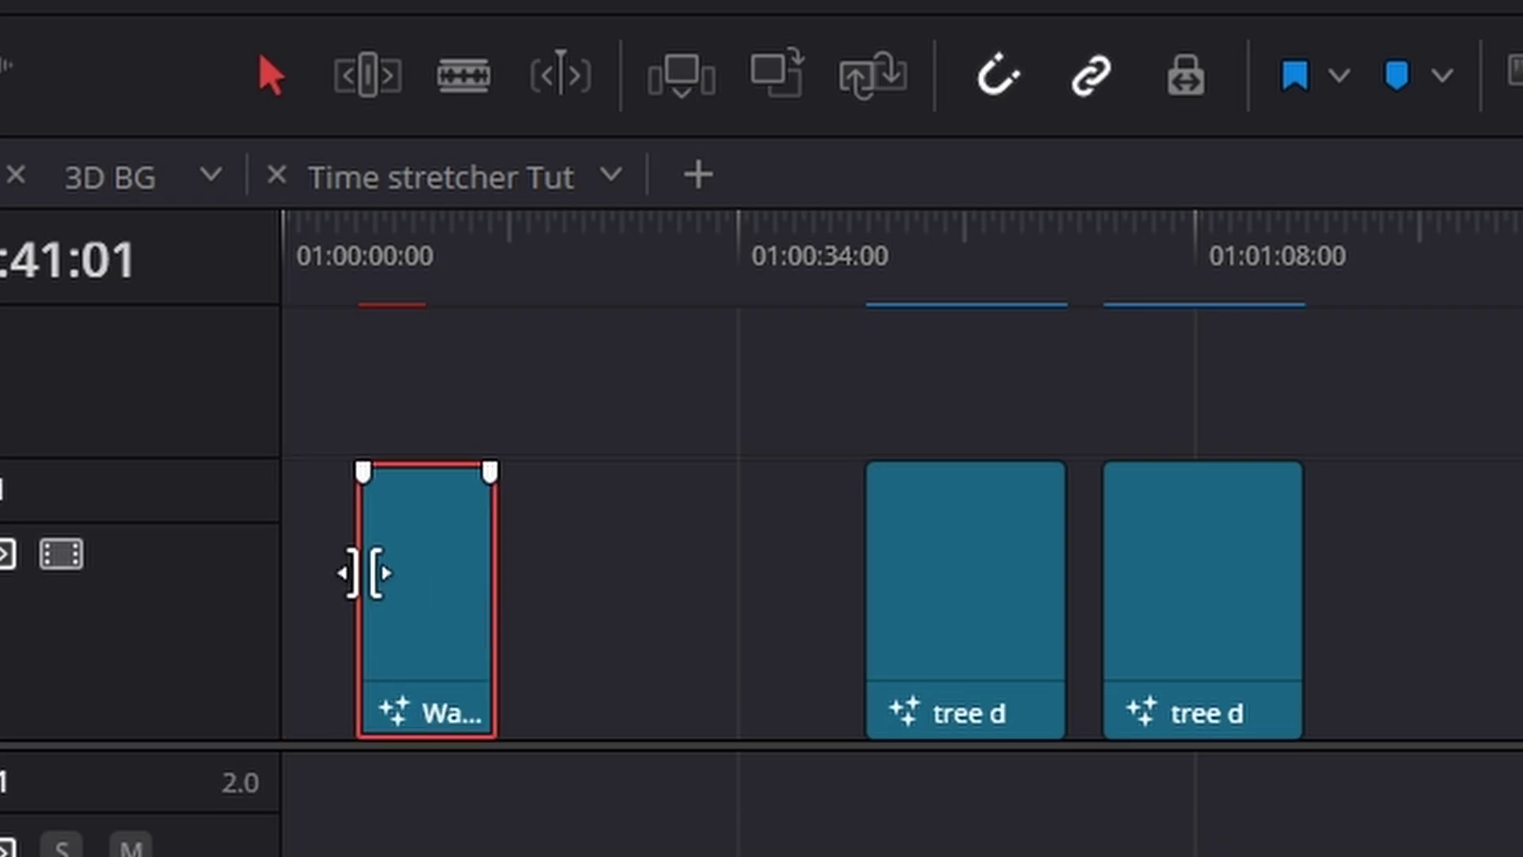
pyautogui.moveTo(412, 588); pyautogui.dragTo(433, 577)
pyautogui.rightClick(425, 262)
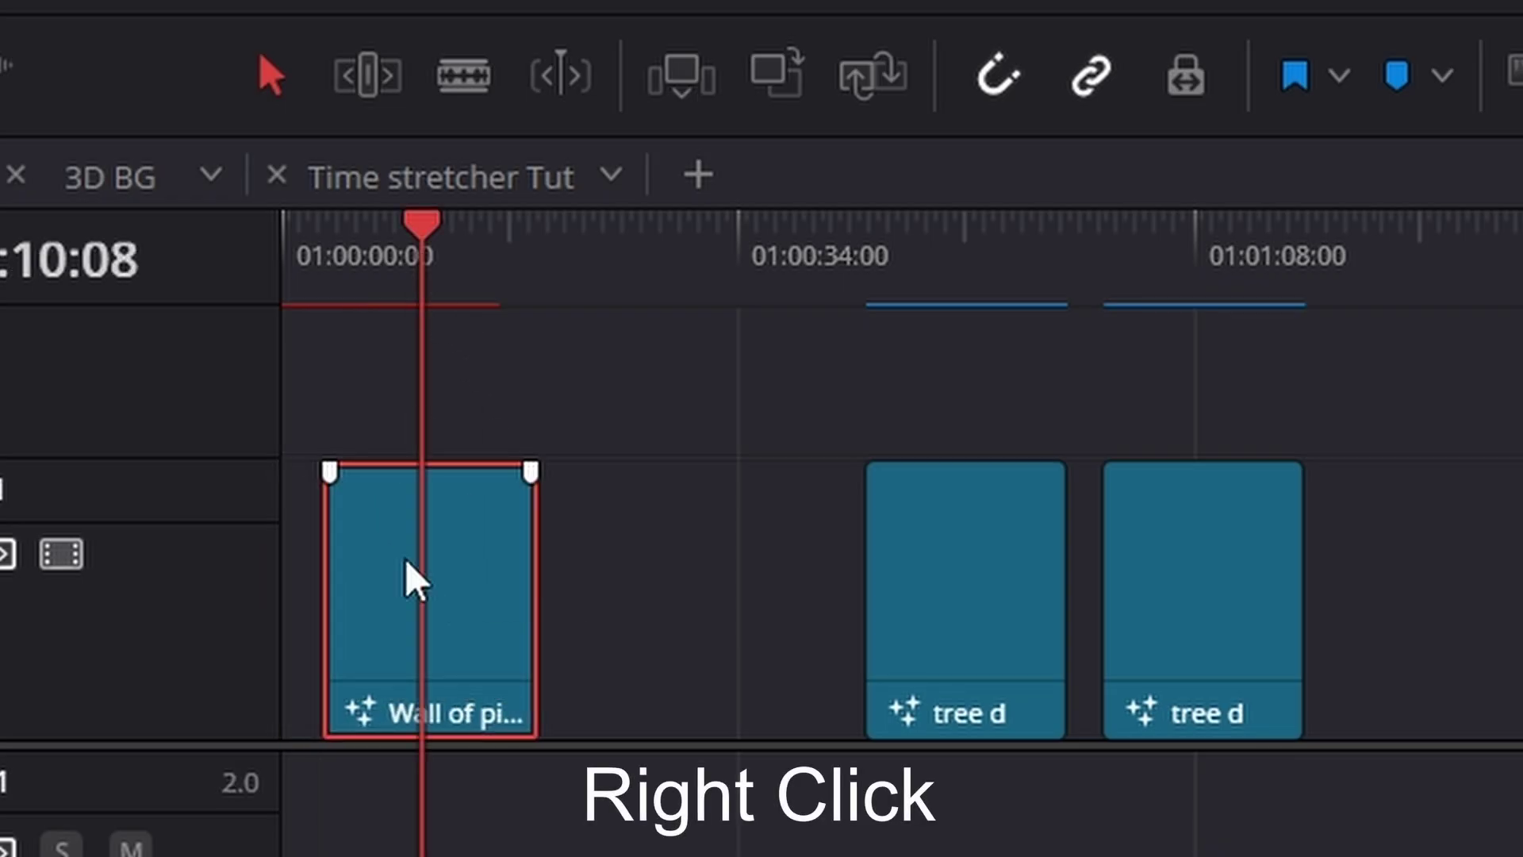
pyautogui.rightClick(406, 562)
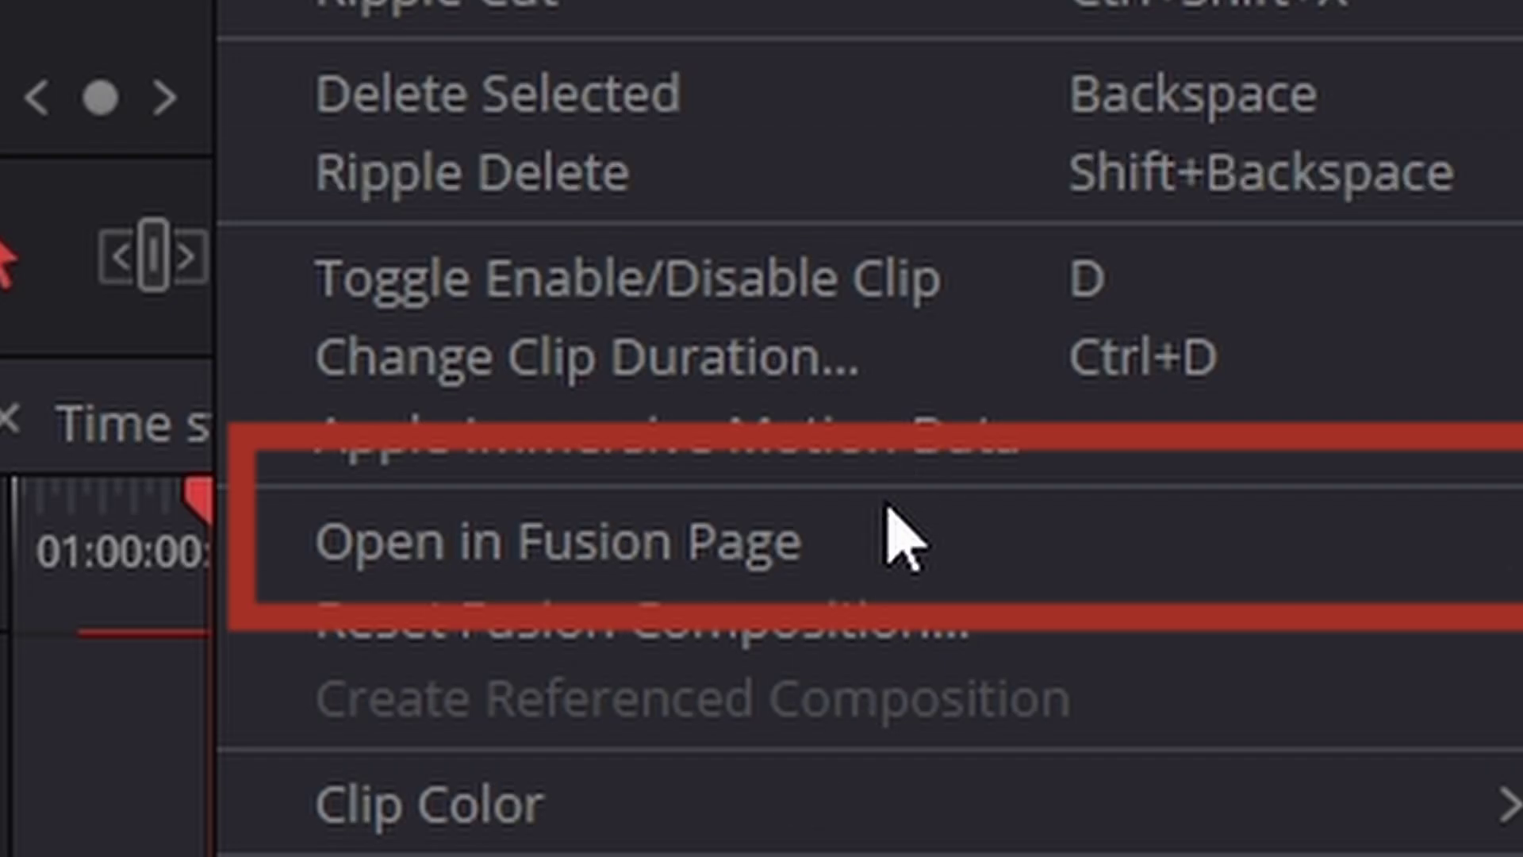
pyautogui.click(904, 540)
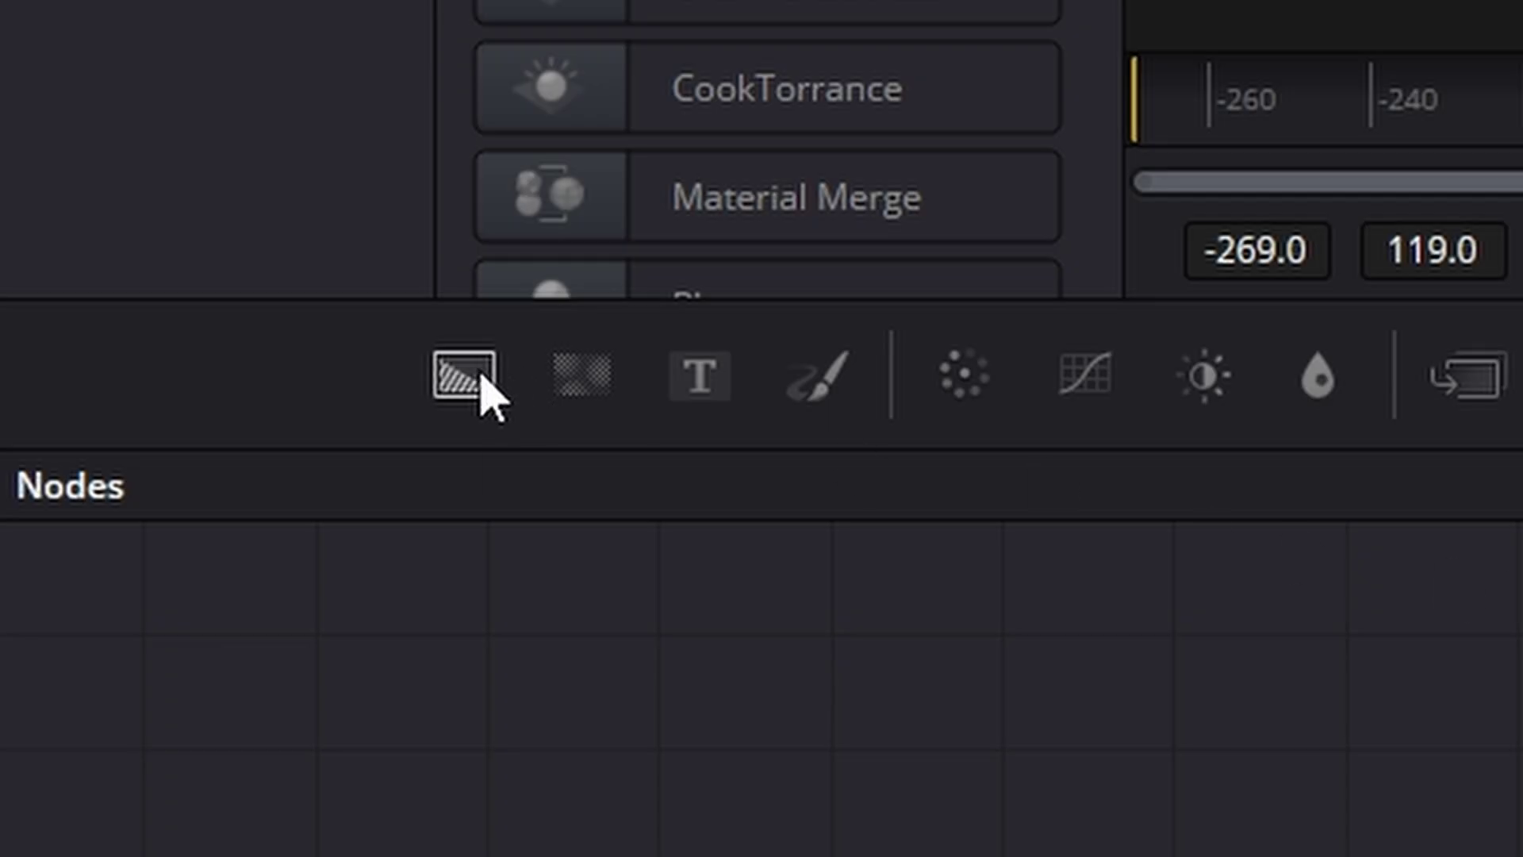
# Step: Add a black 1920x1080 Background1 node and connect it into MediaOut1
pyautogui.moveTo(486, 384); pyautogui.dragTo(876, 486)
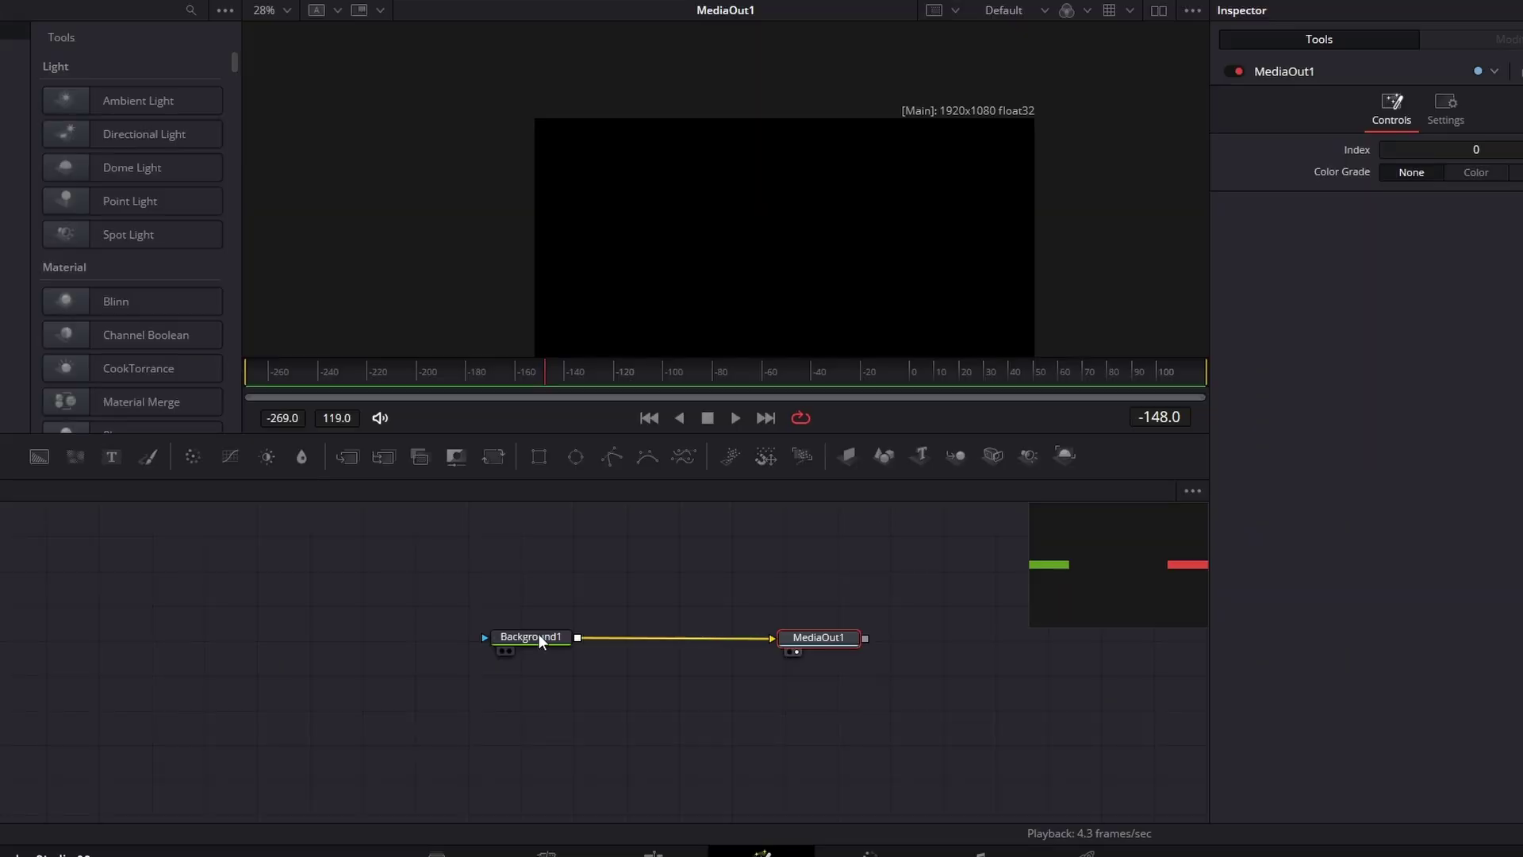
pyautogui.click(310, 475)
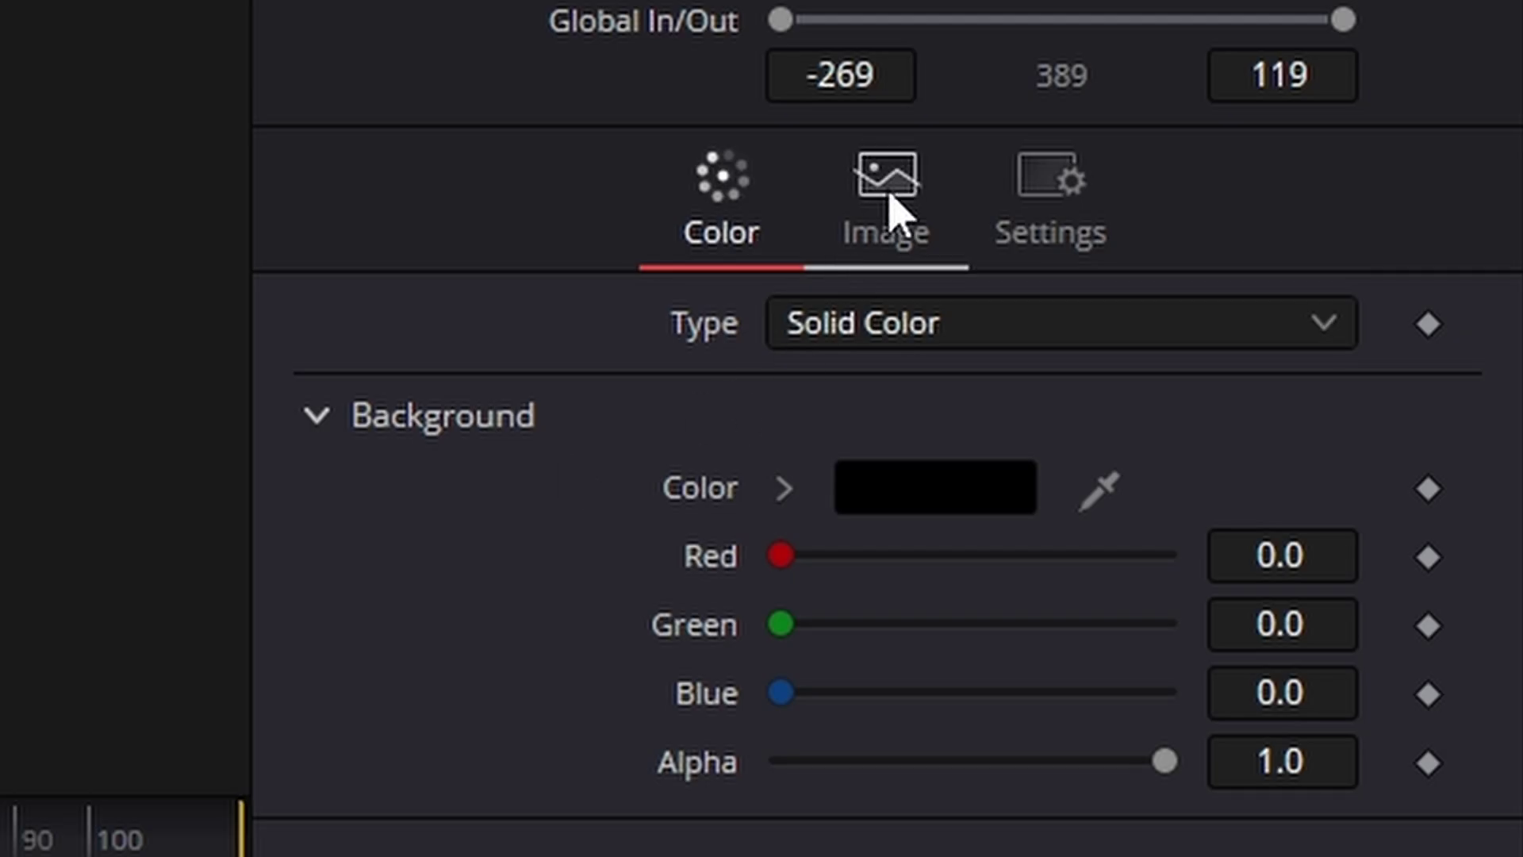
pyautogui.click(1422, 161)
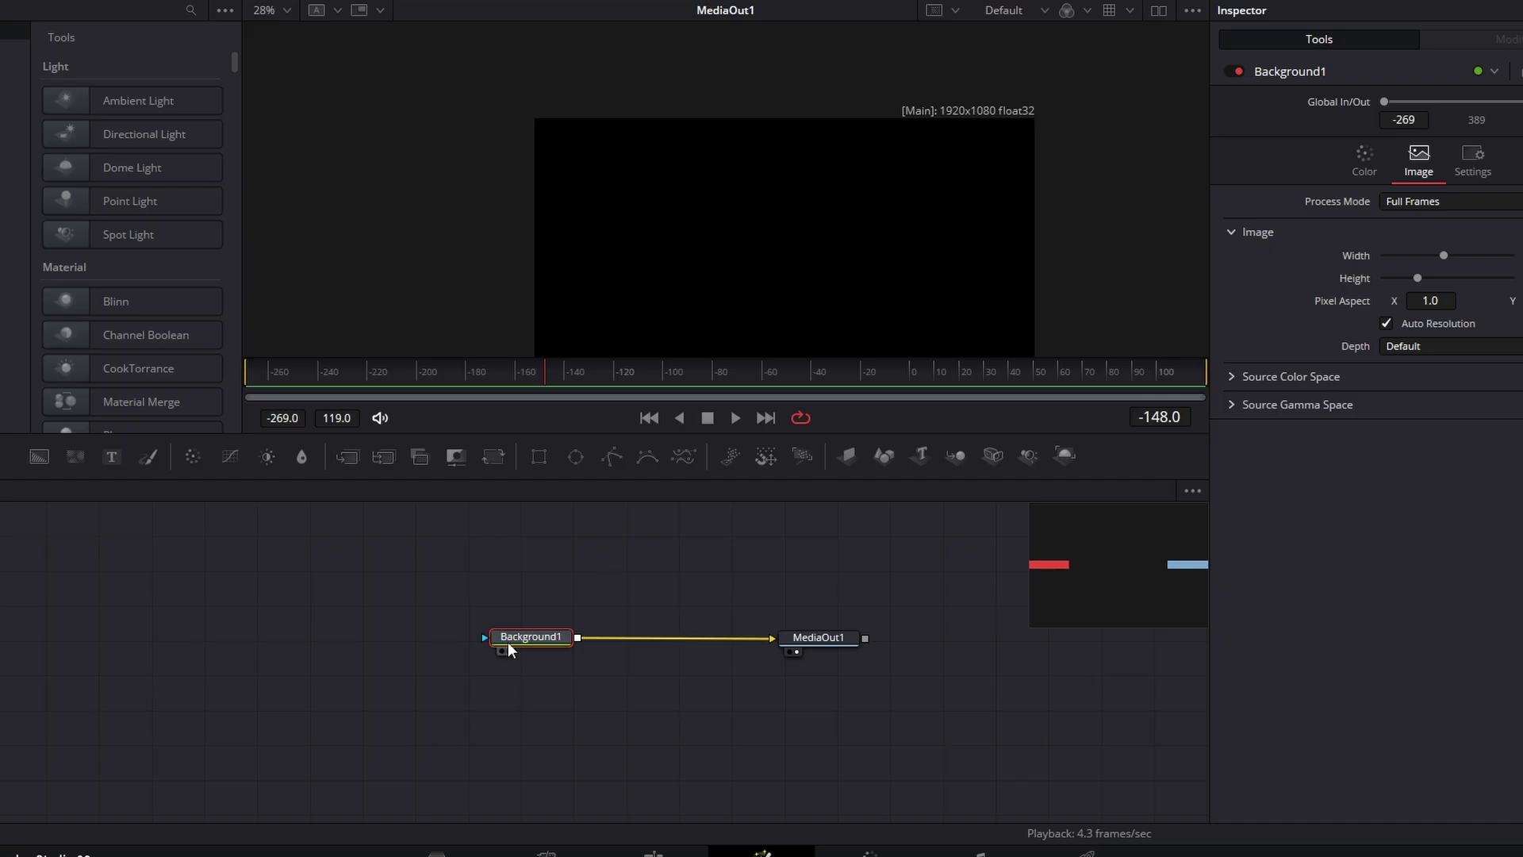
pyautogui.click(500, 642)
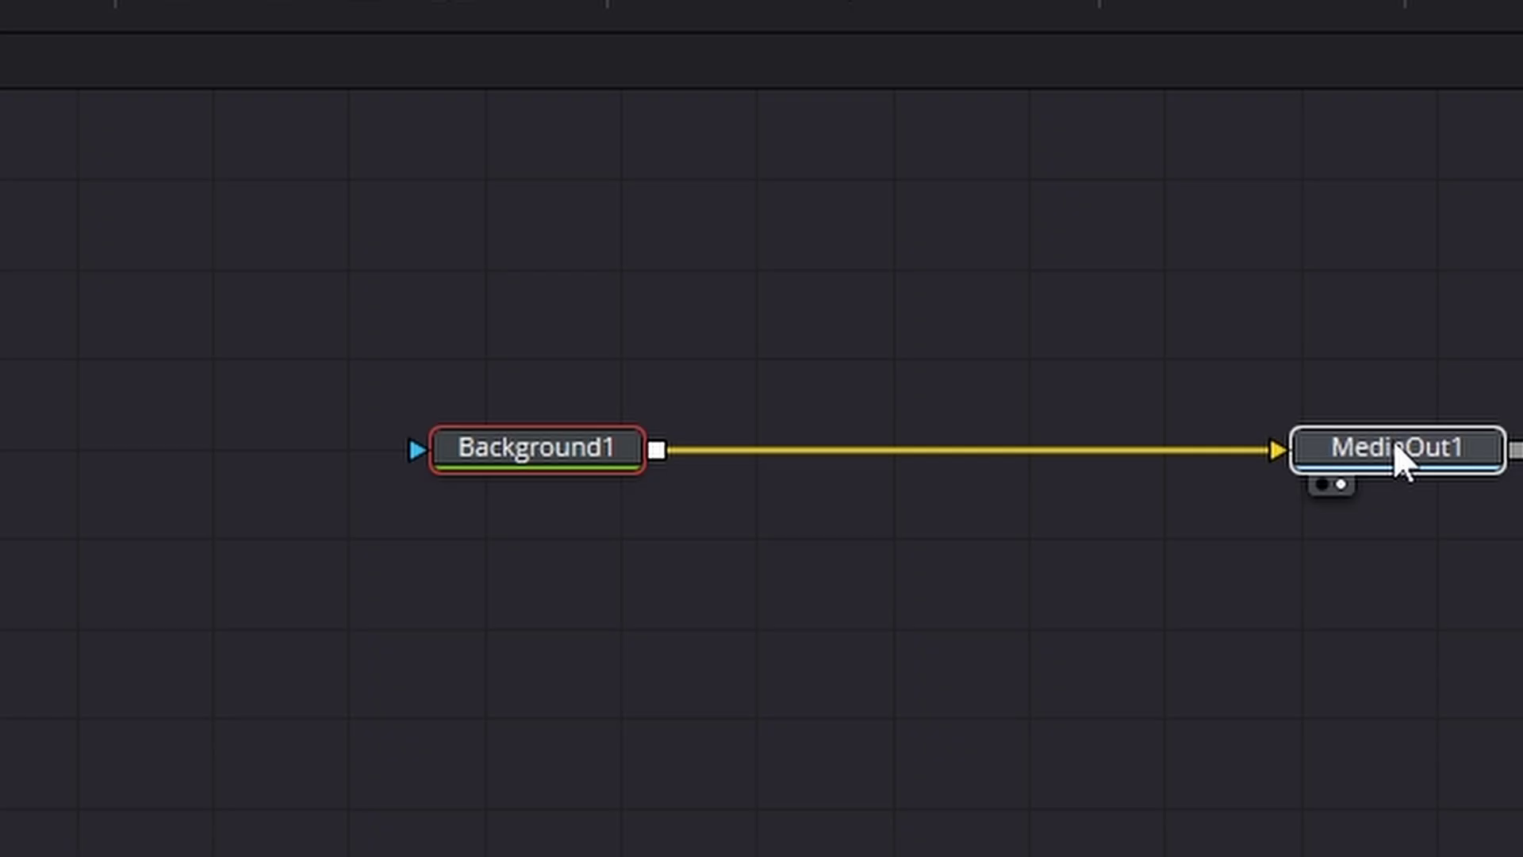
pyautogui.click(817, 638)
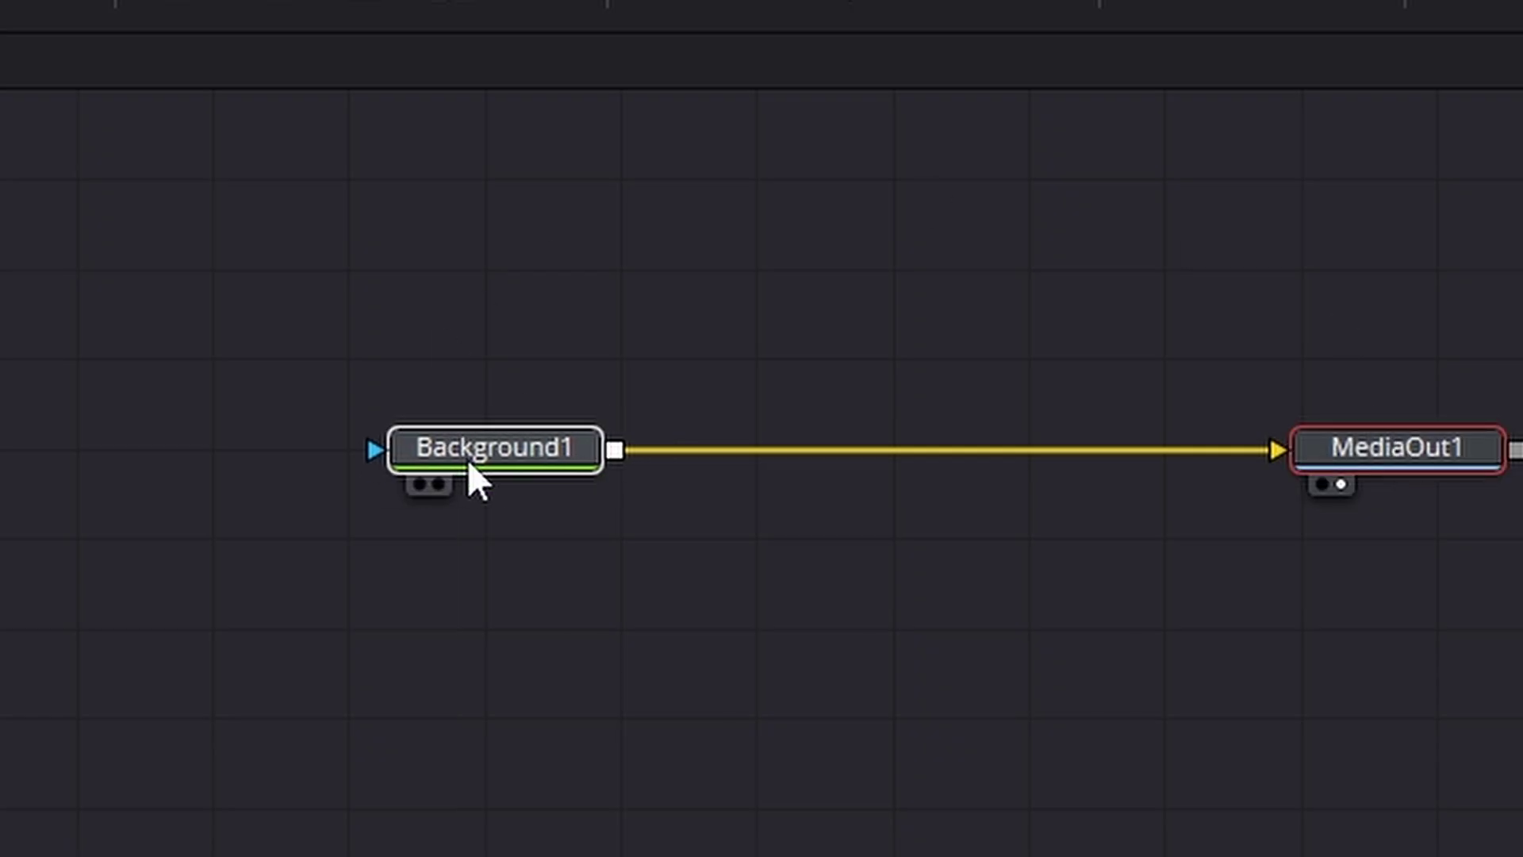
pyautogui.click(468, 460)
pyautogui.click(1393, 444)
# Step: Add pEmitter, pDirectionalForce and pRender nodes and chain them together
pyautogui.moveTo(487, 624); pyautogui.dragTo(828, 749)
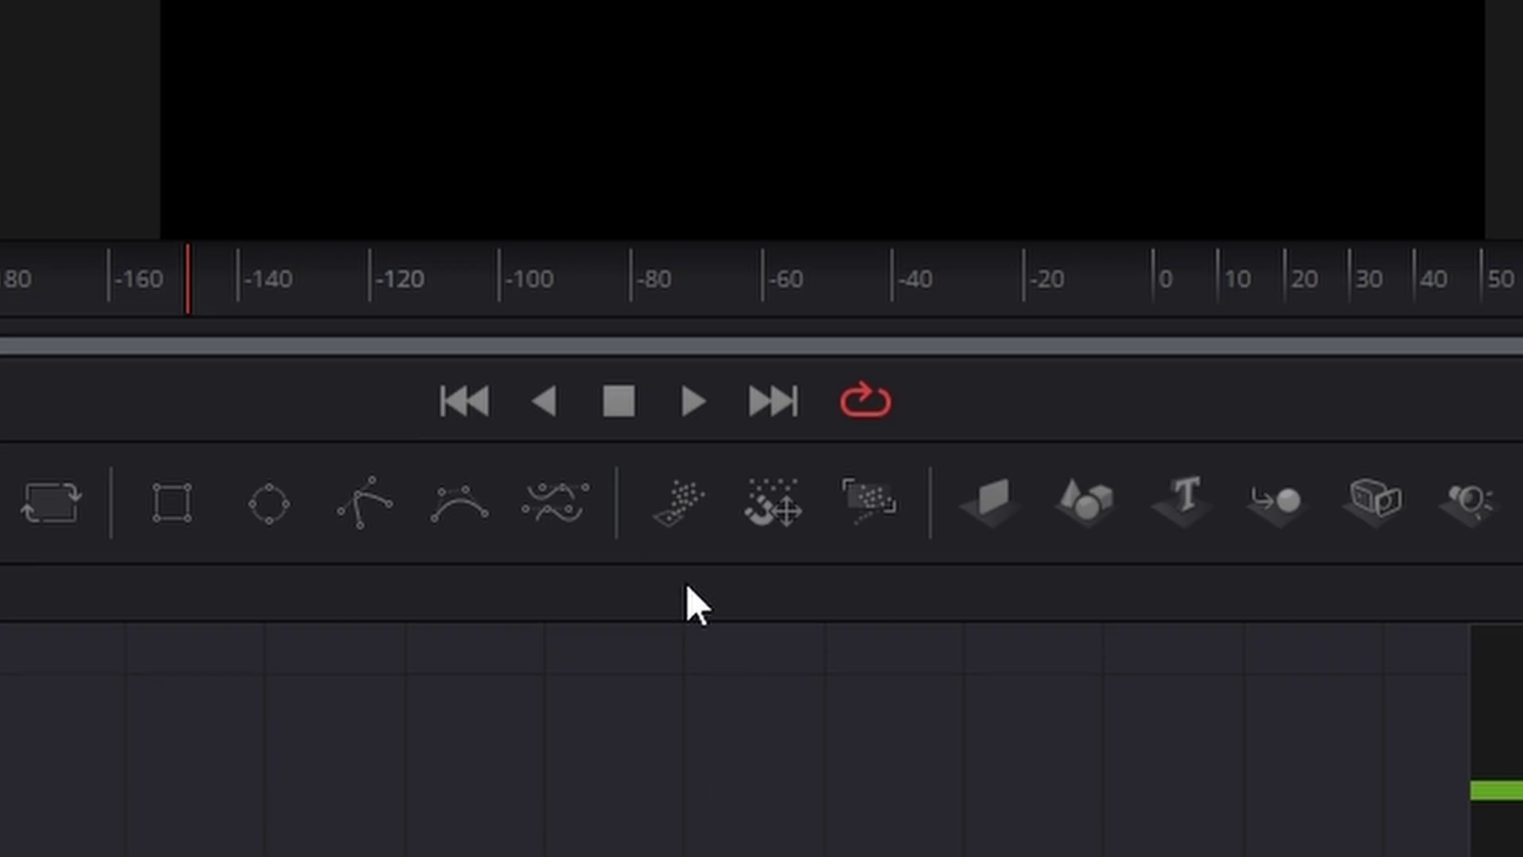
pyautogui.moveTo(674, 498); pyautogui.dragTo(0, 856)
pyautogui.moveTo(1310, 112); pyautogui.dragTo(877, 482)
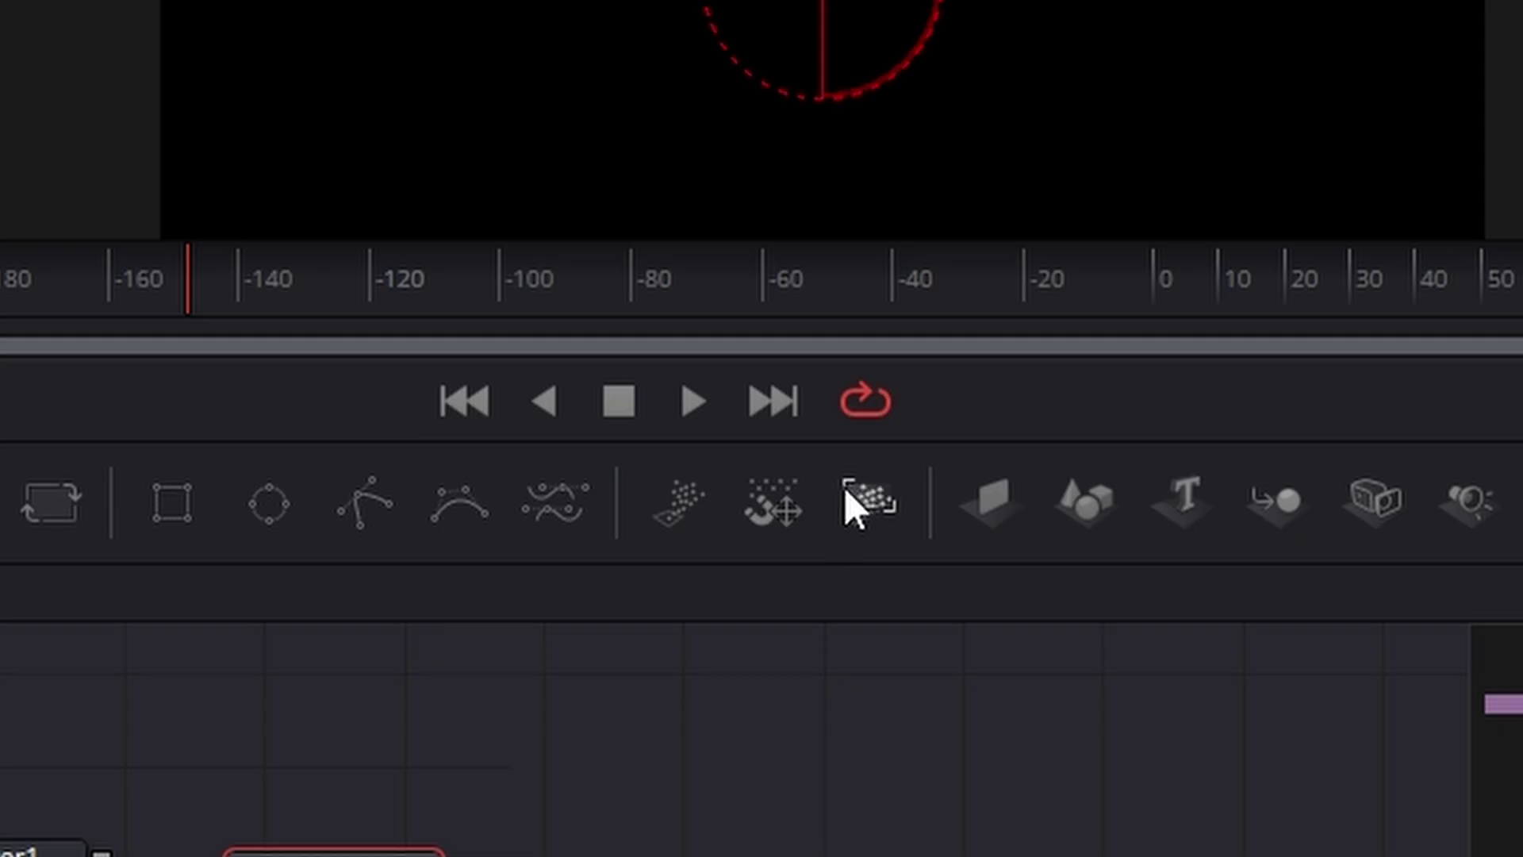
pyautogui.moveTo(1404, 103); pyautogui.dragTo(1179, 472)
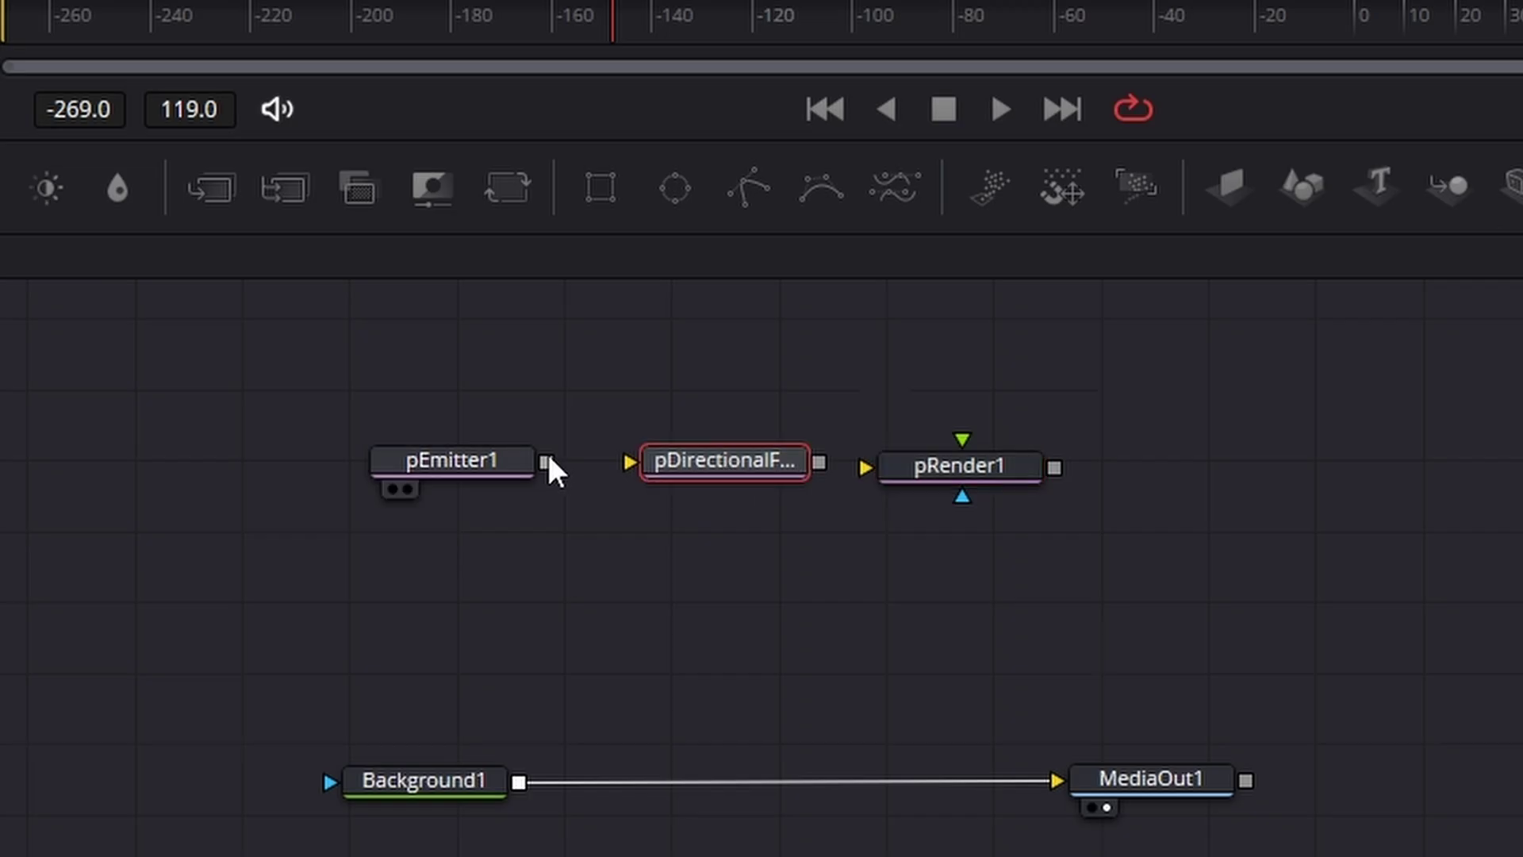
pyautogui.moveTo(546, 462); pyautogui.dragTo(632, 464)
pyautogui.moveTo(819, 461); pyautogui.dragTo(865, 468)
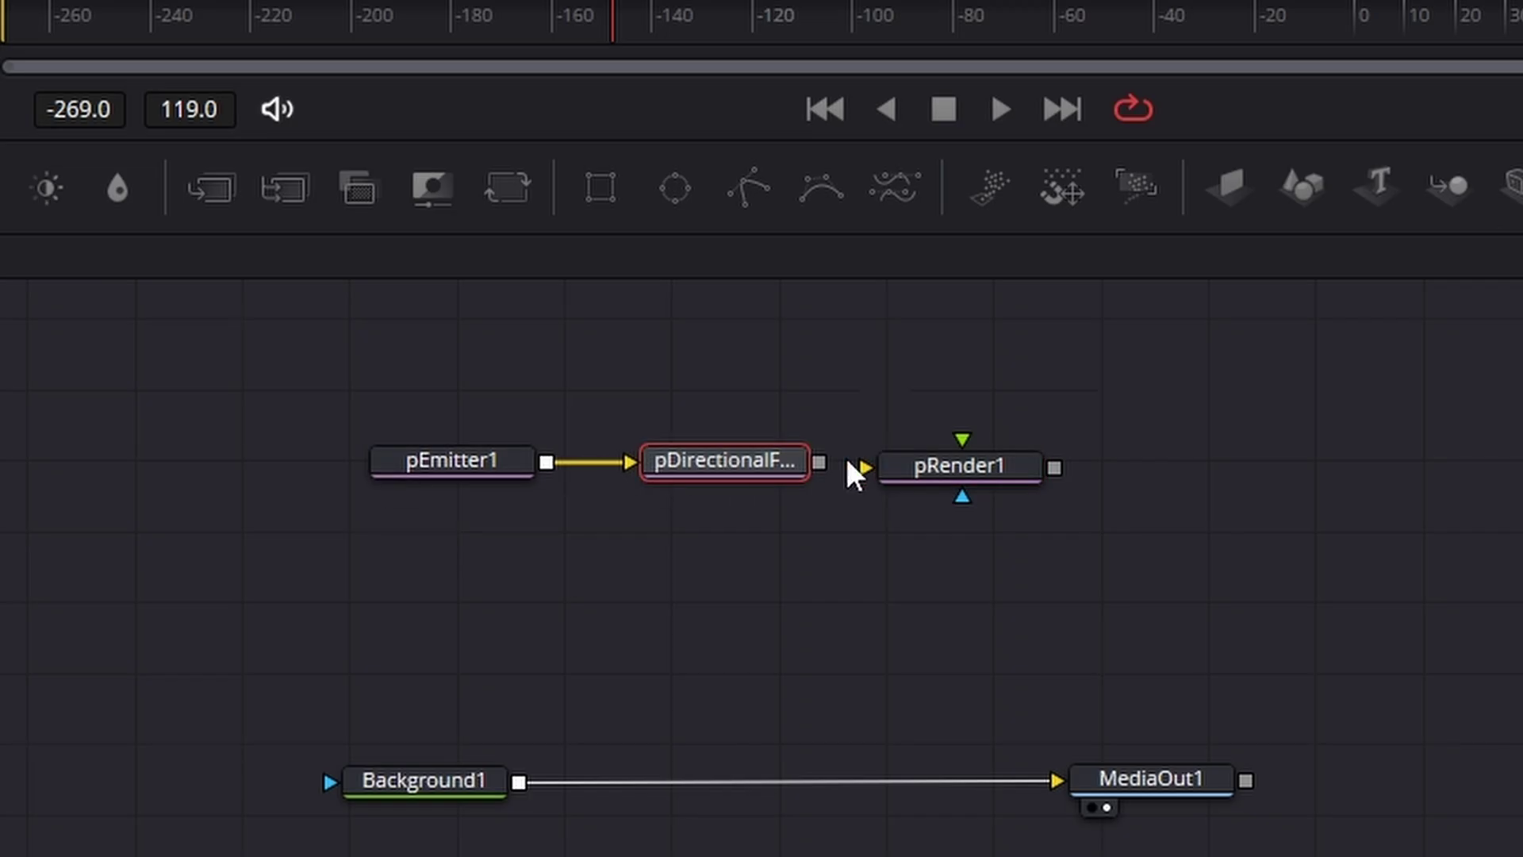
# Step: Merge pRender1's output over Background1 through Merge1 into MediaOut1
pyautogui.click(1045, 466)
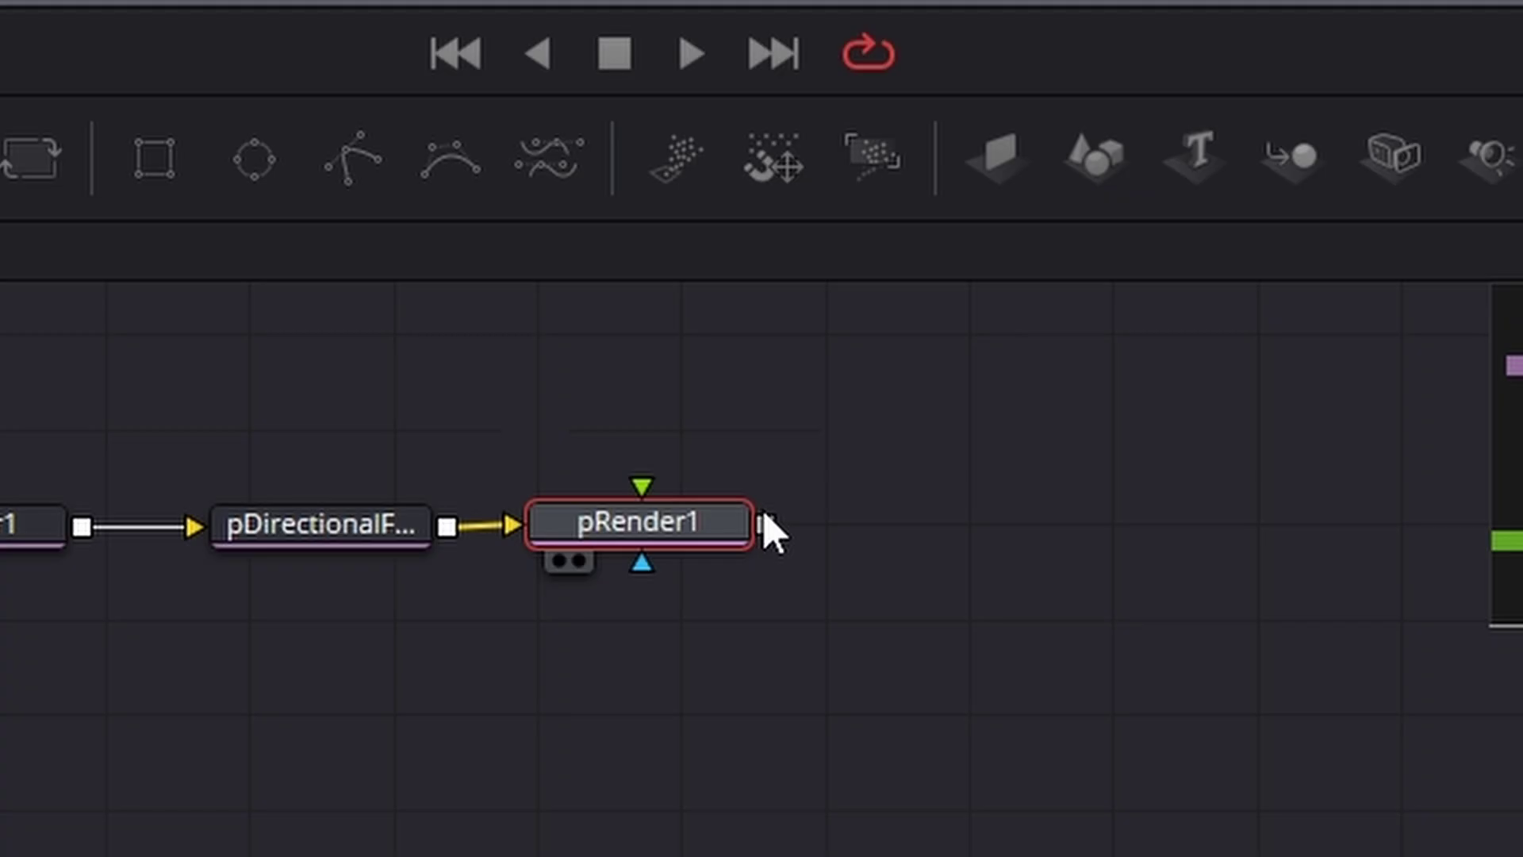
pyautogui.moveTo(763, 524); pyautogui.dragTo(493, 631)
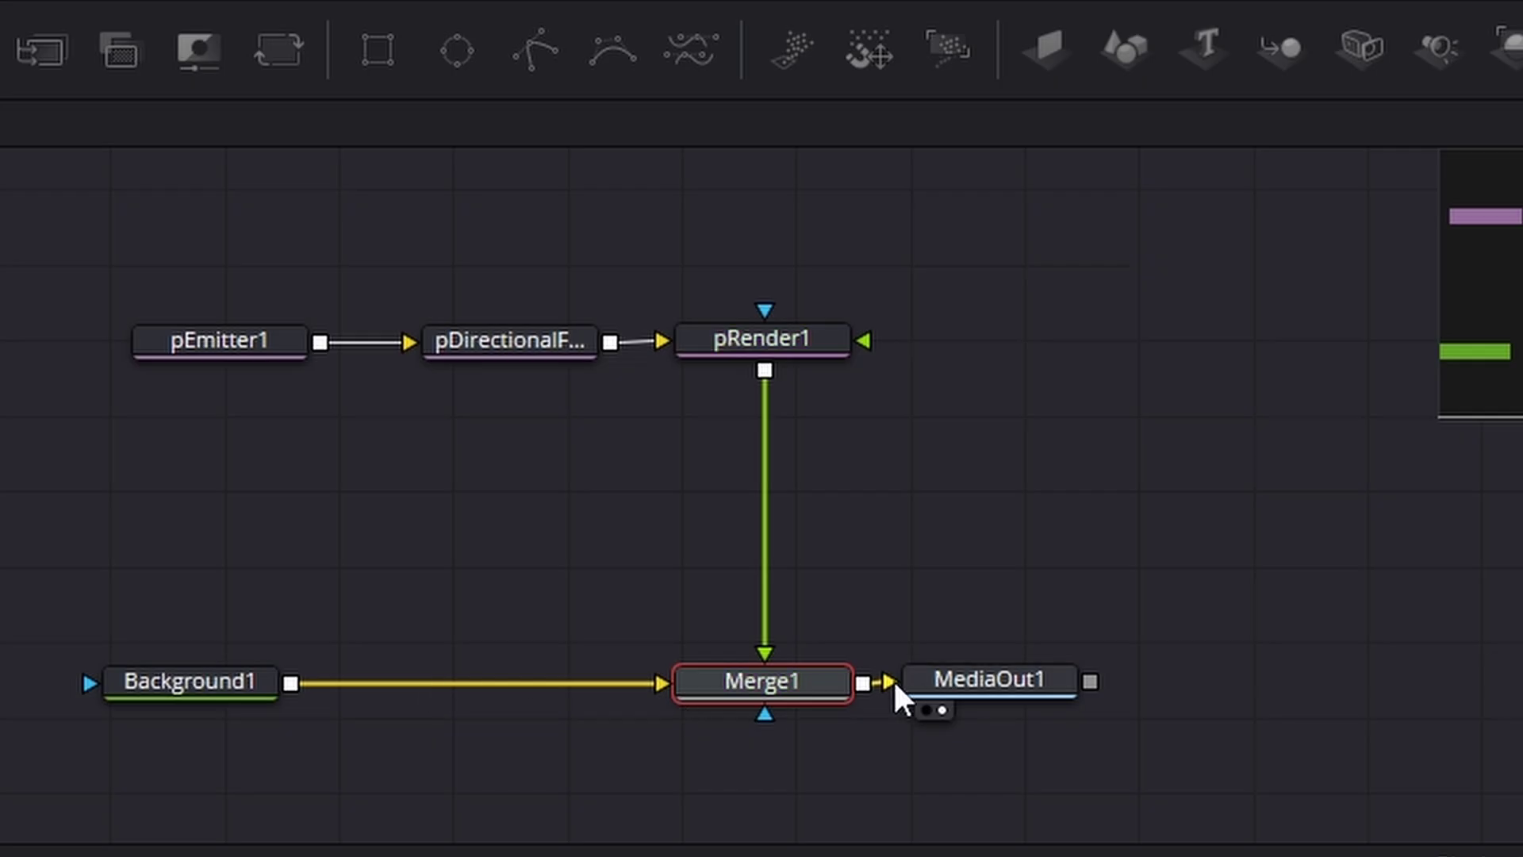
pyautogui.moveTo(945, 682); pyautogui.dragTo(1386, 679)
pyautogui.click(1384, 676)
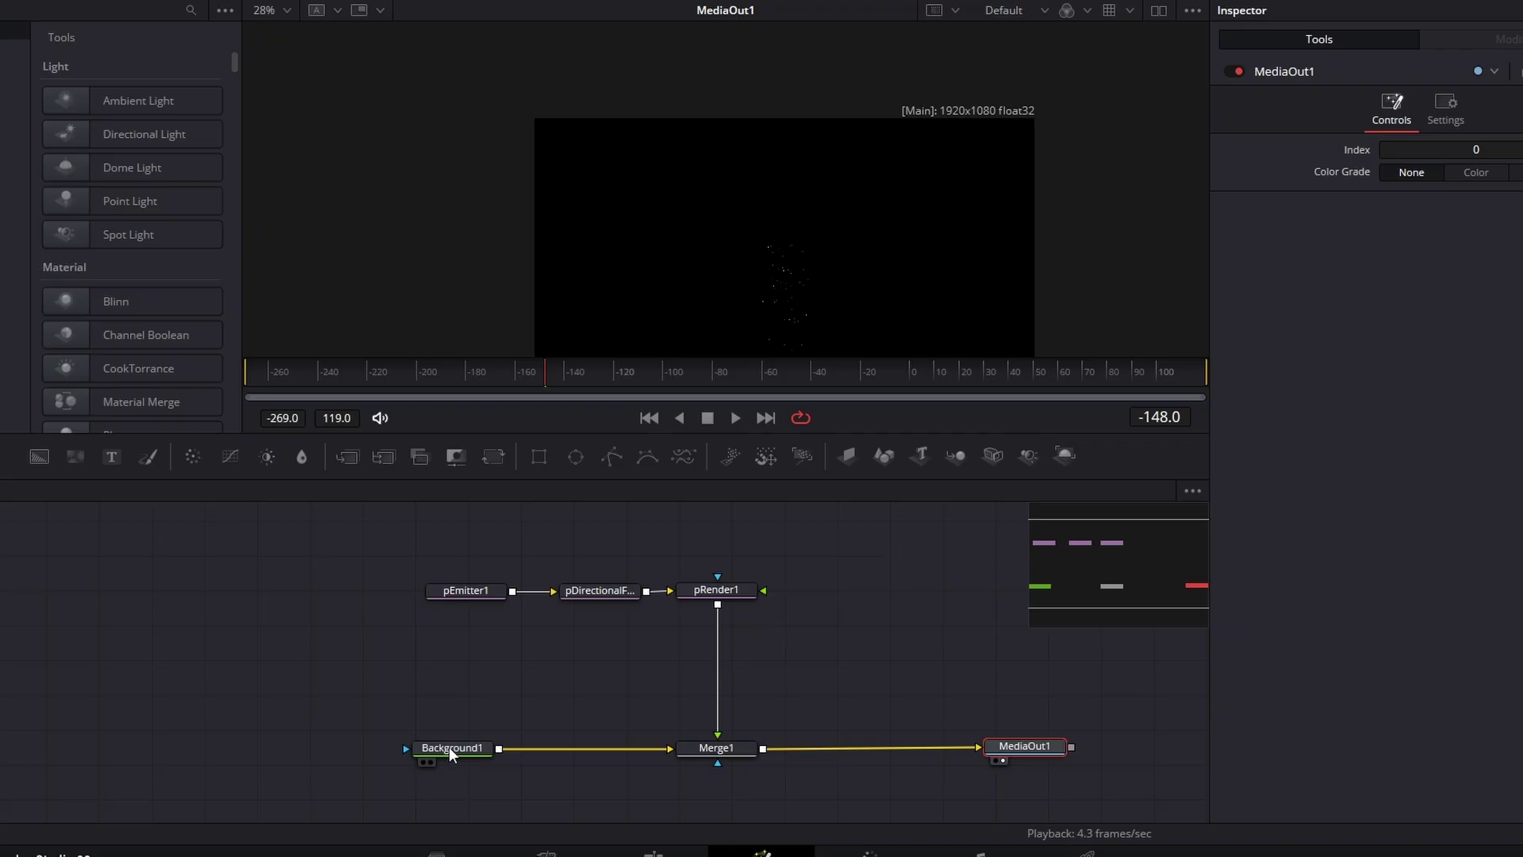
pyautogui.click(190, 680)
# Step: Reposition the three particle nodes neatly in the node graph
pyautogui.moveTo(337, 551); pyautogui.dragTo(829, 650)
pyautogui.click(1122, 254)
pyautogui.scroll(3, 1173, 357)
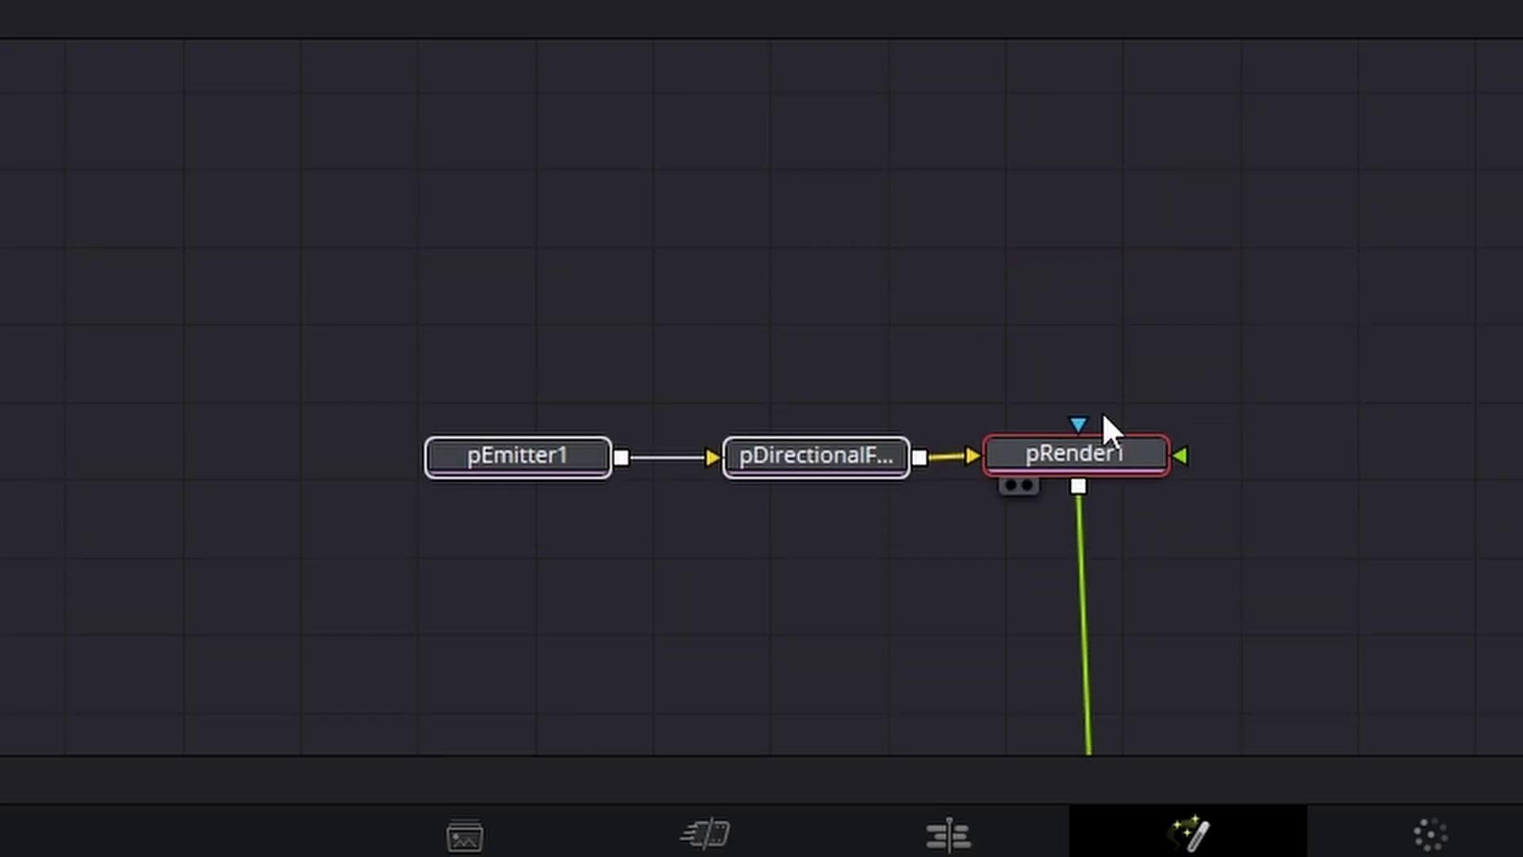
pyautogui.moveTo(1105, 433); pyautogui.dragTo(736, 277)
pyautogui.moveTo(975, 288); pyautogui.dragTo(1329, 496)
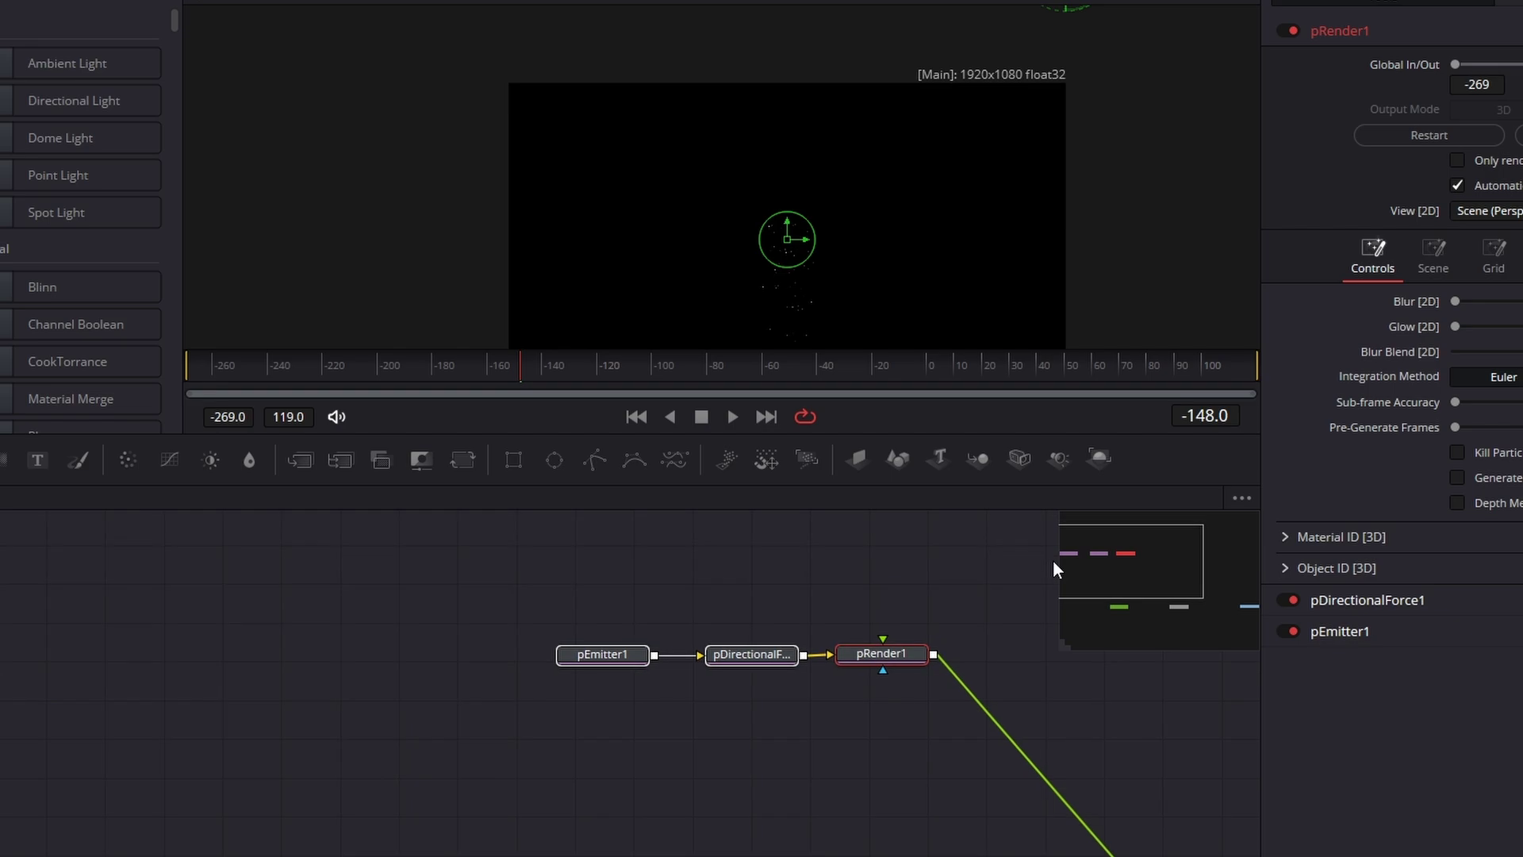
pyautogui.moveTo(1053, 559); pyautogui.dragTo(1078, 565)
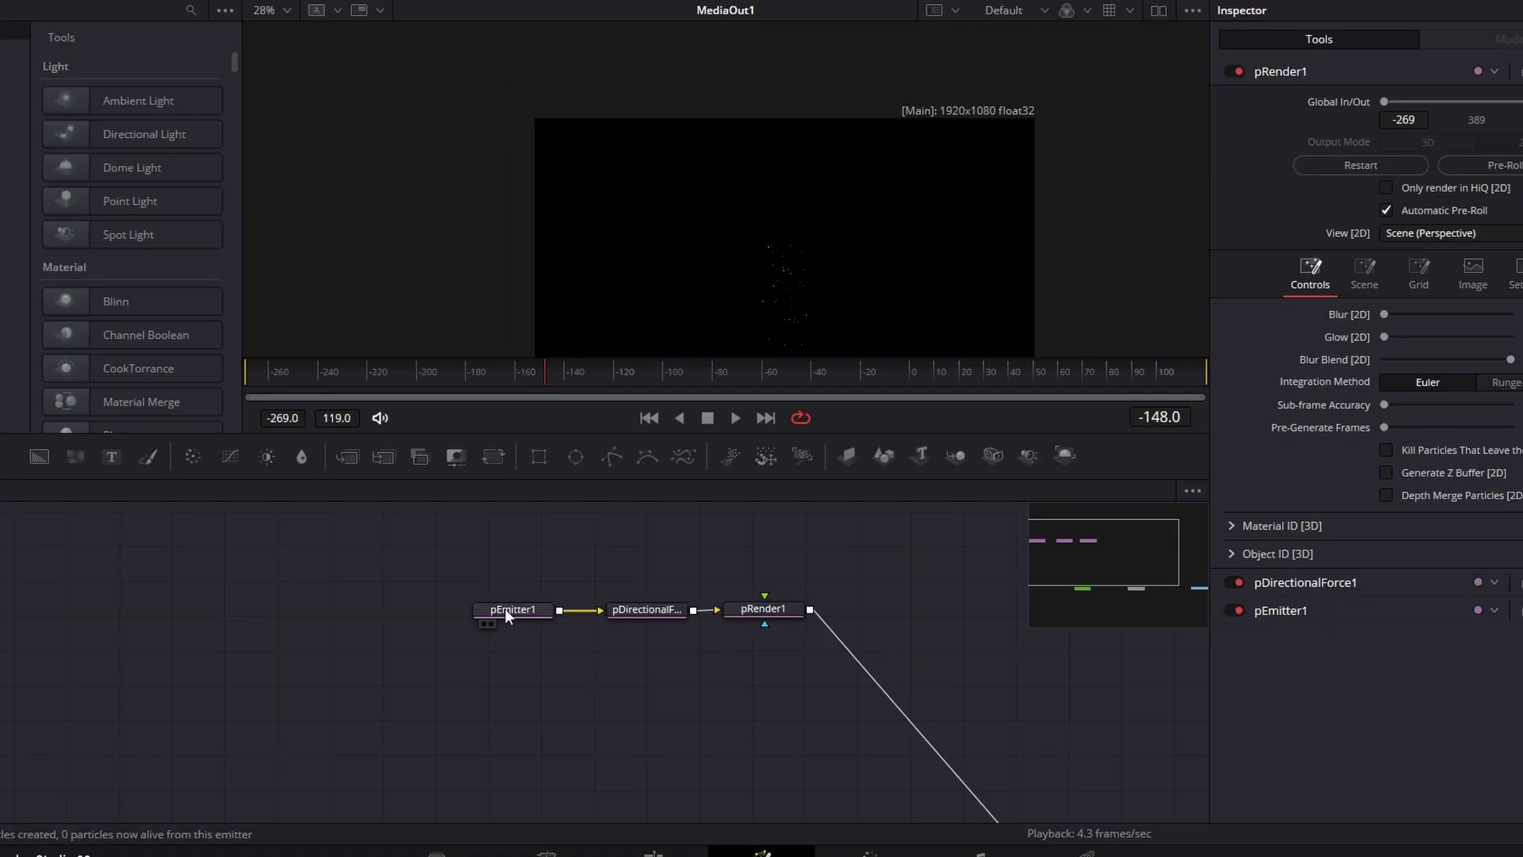
# Step: Change pEmitter1's emitter region to a Line
pyautogui.click(508, 606)
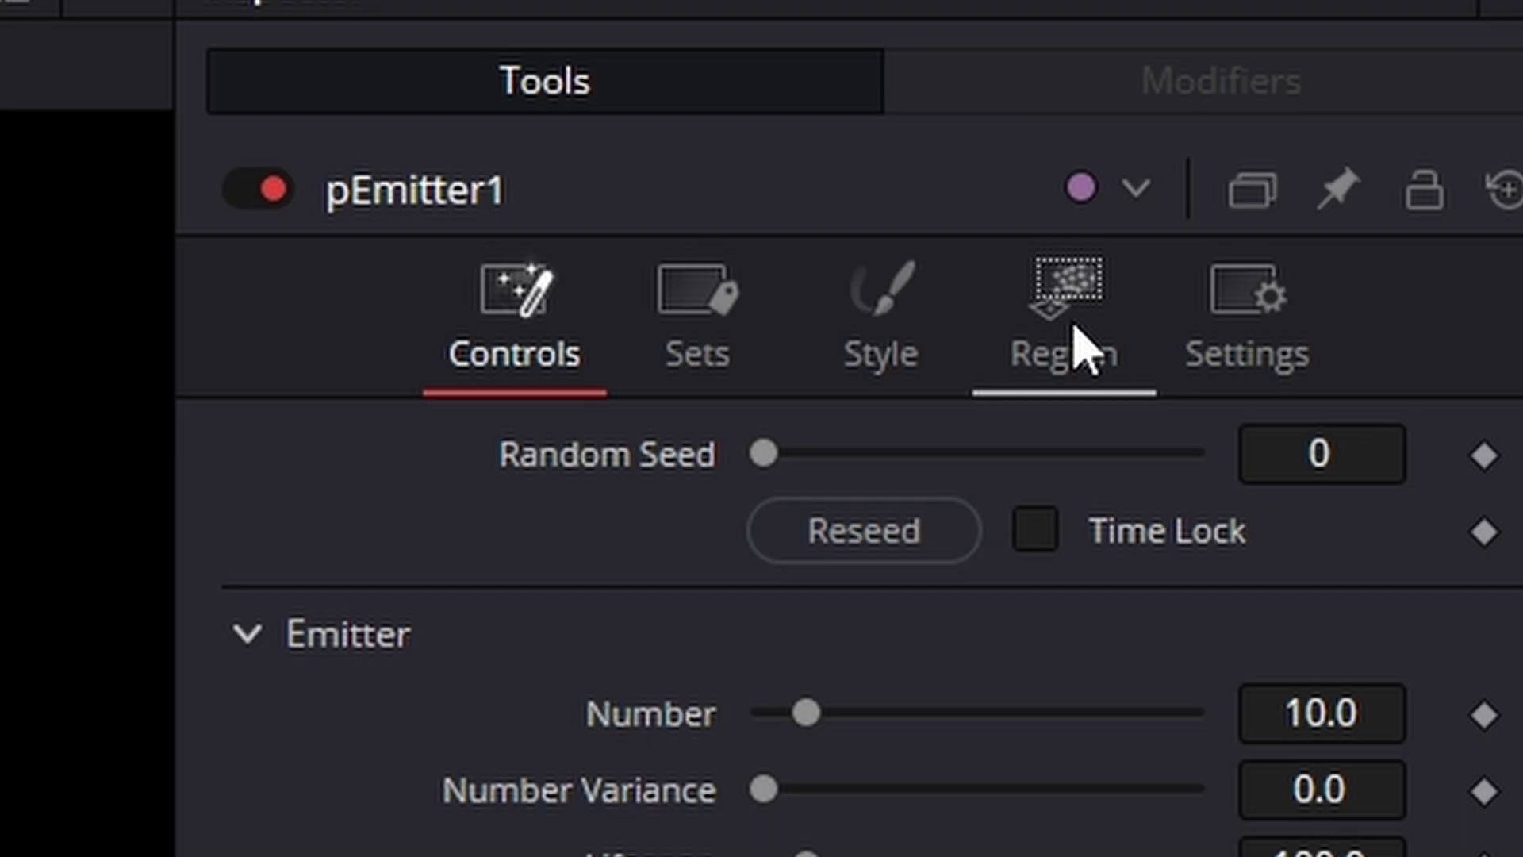
pyautogui.click(1310, 234)
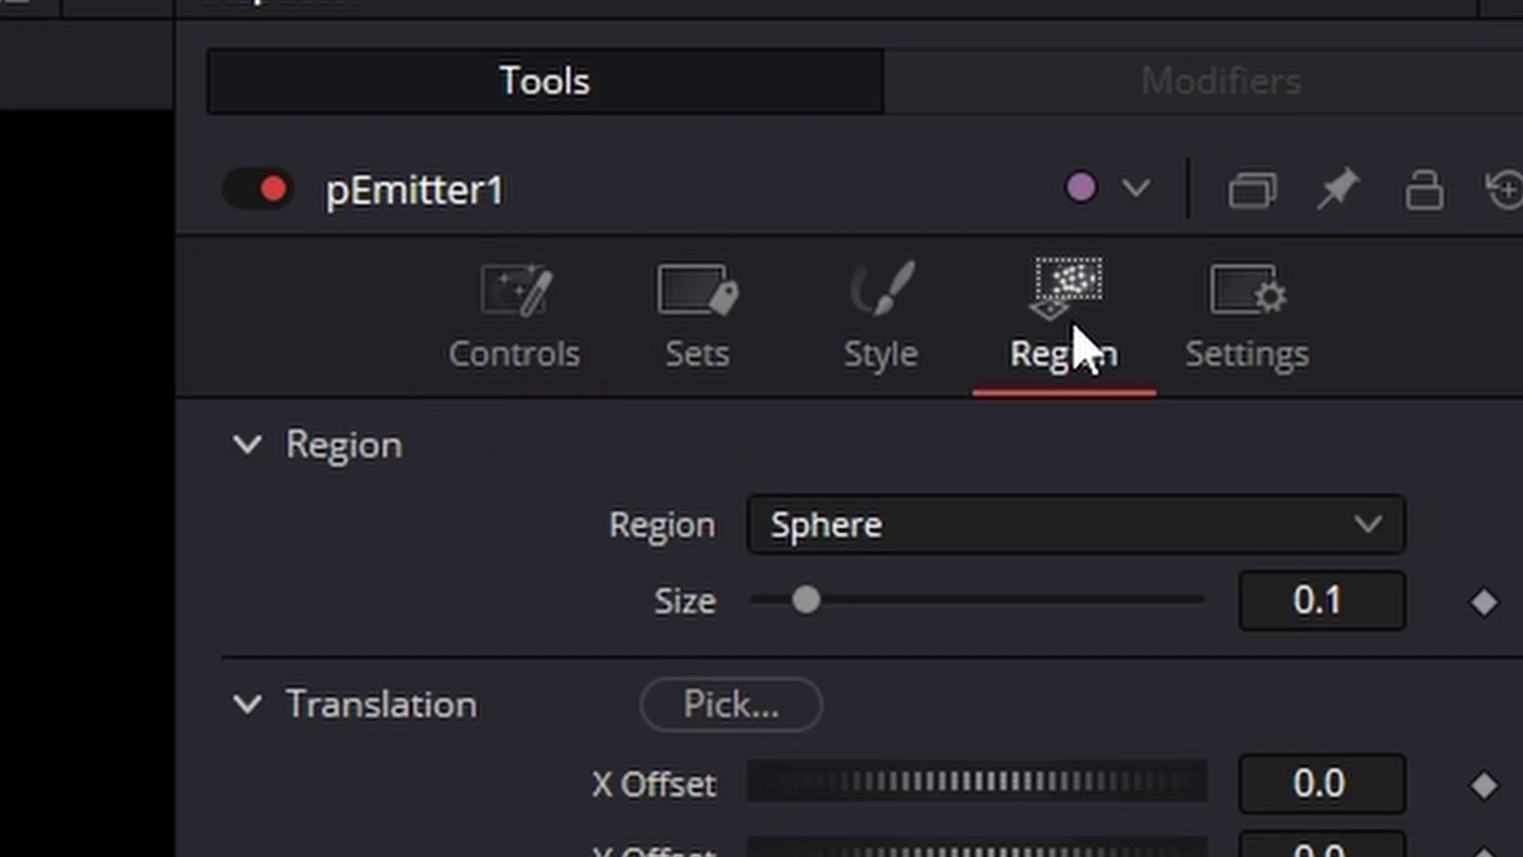
pyautogui.click(940, 551)
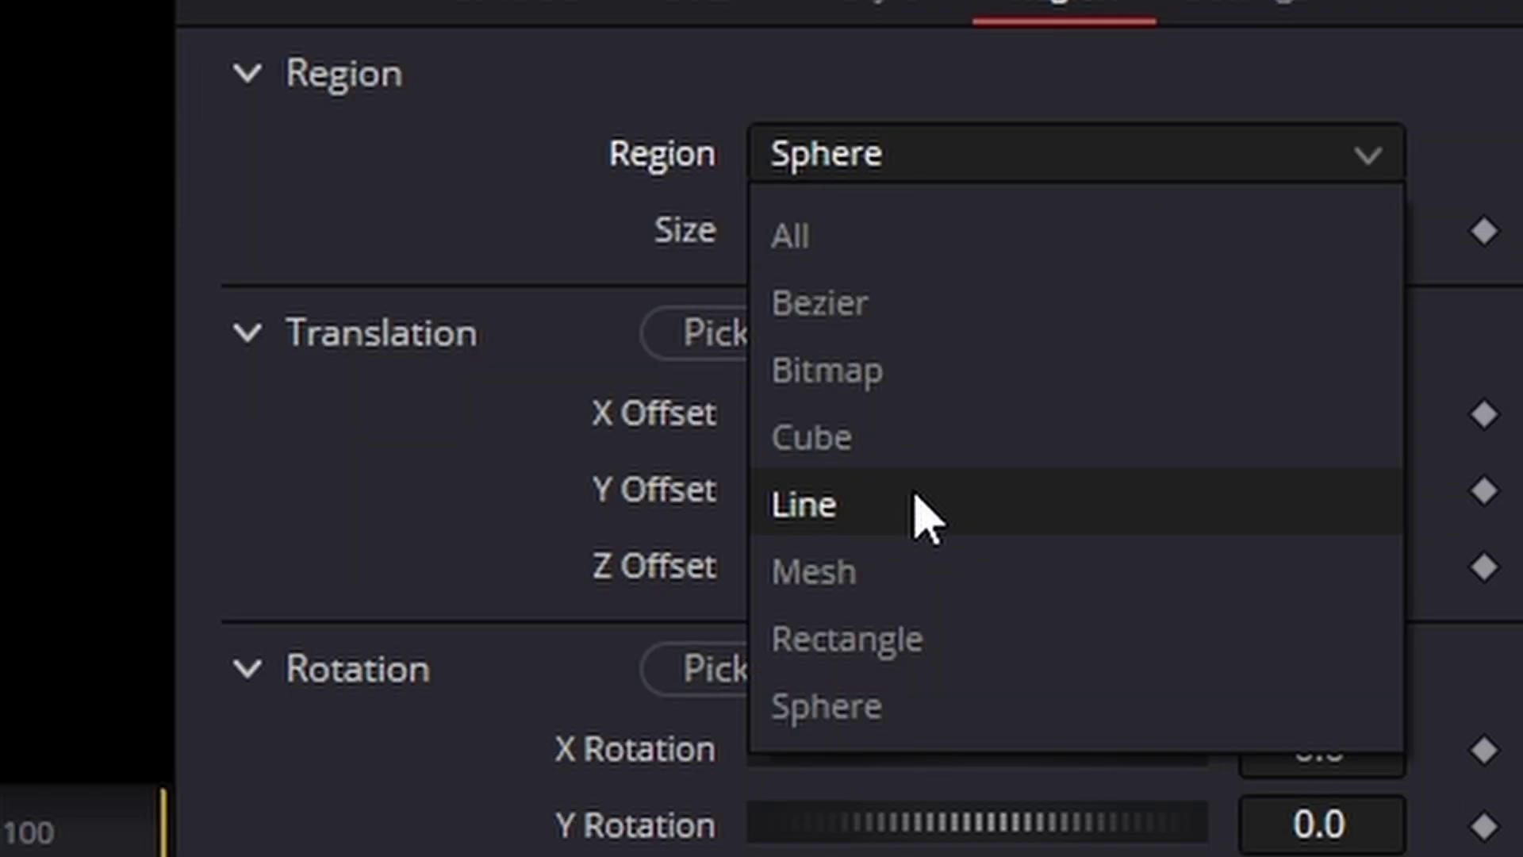
pyautogui.click(925, 516)
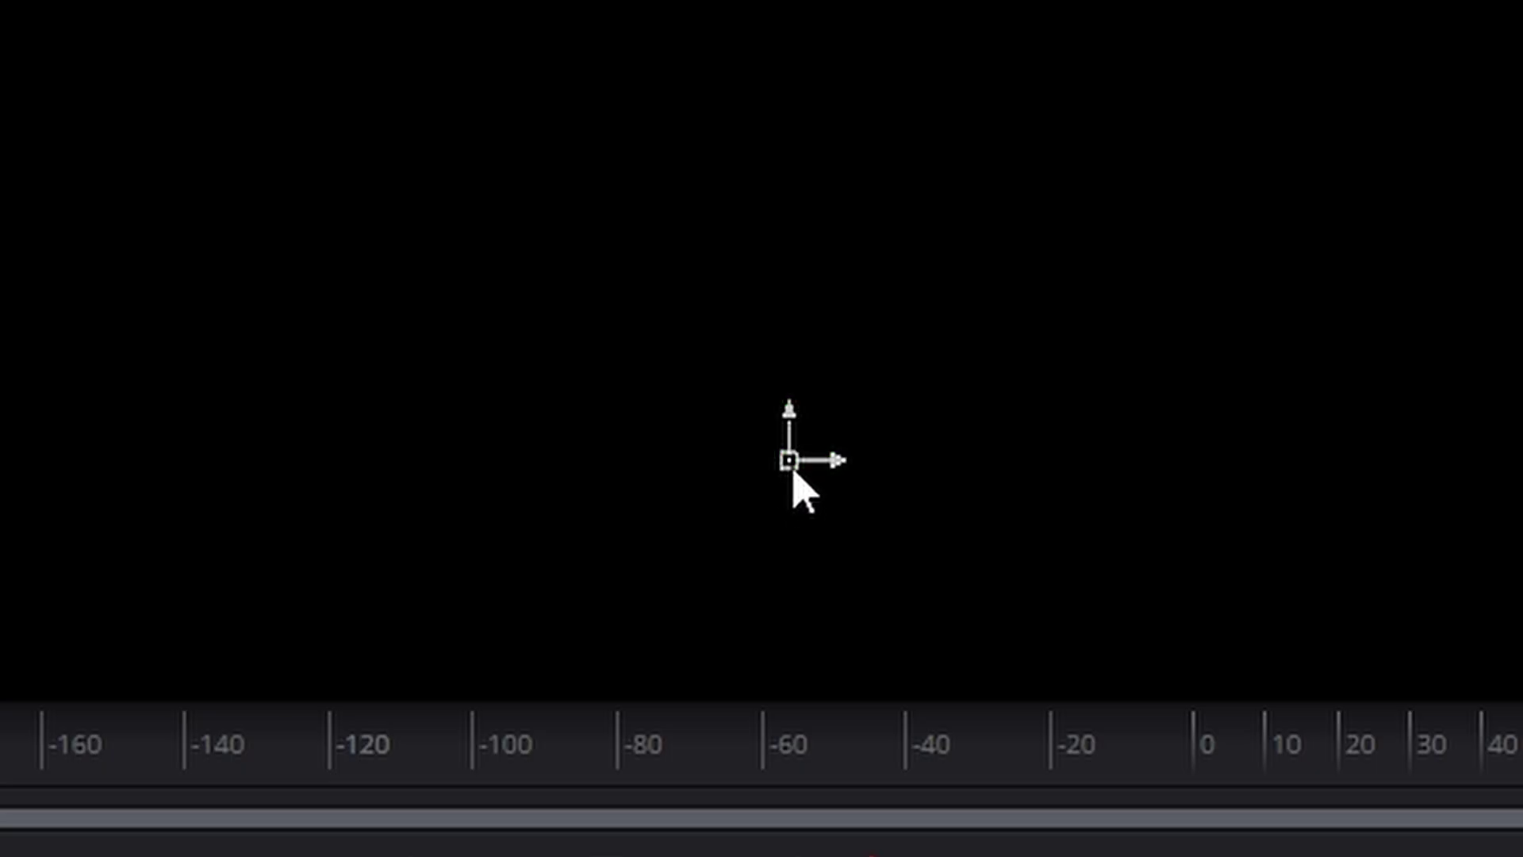
# Step: Stretch the emitter line across the top edge of the frame and preview, stopping at frame -139
pyautogui.moveTo(773, 277); pyautogui.dragTo(417, 71)
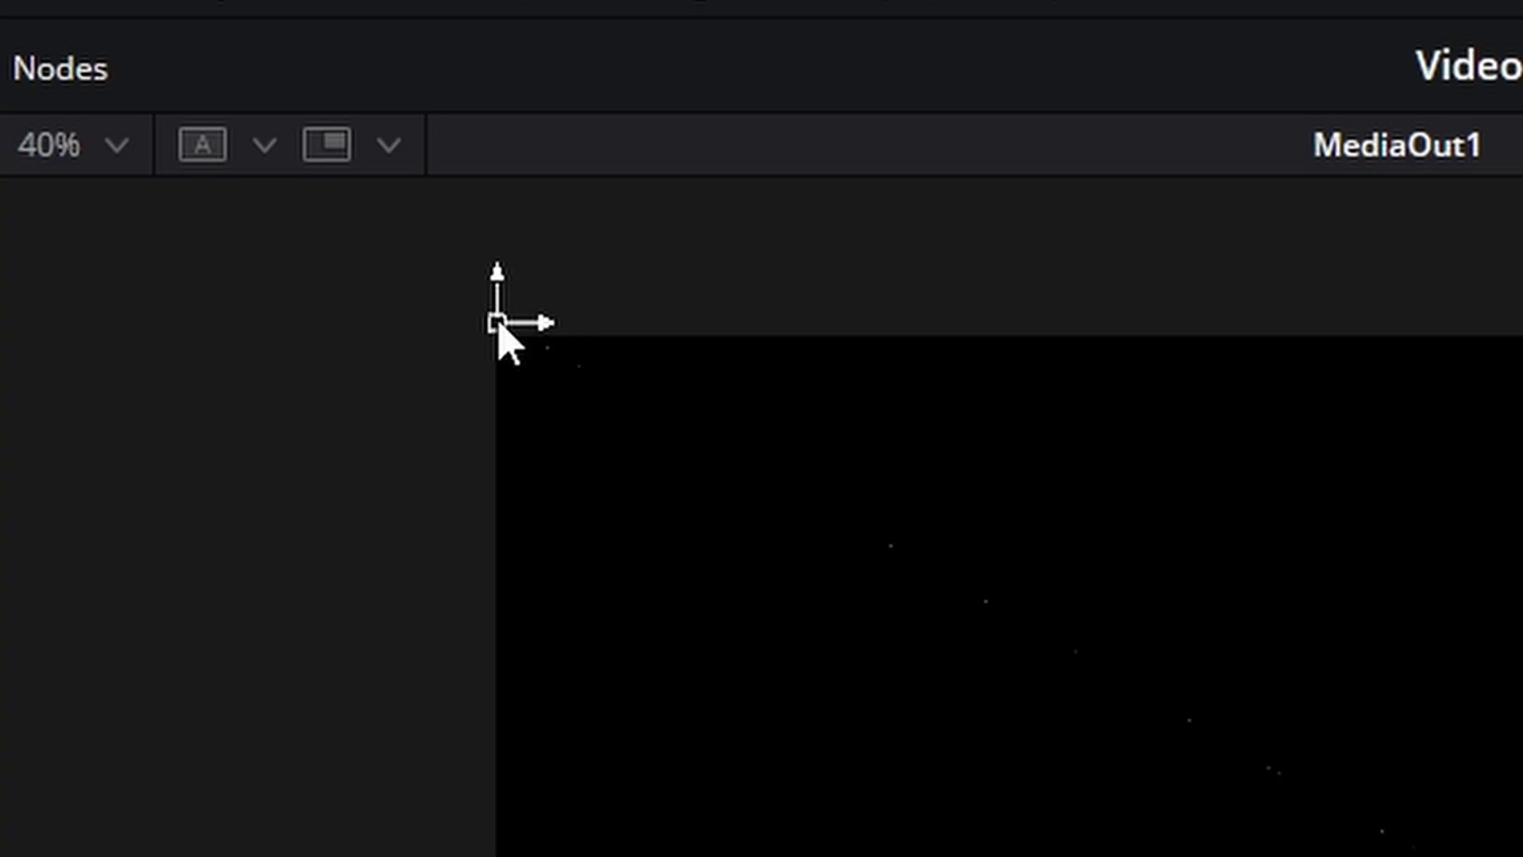
pyautogui.click(498, 324)
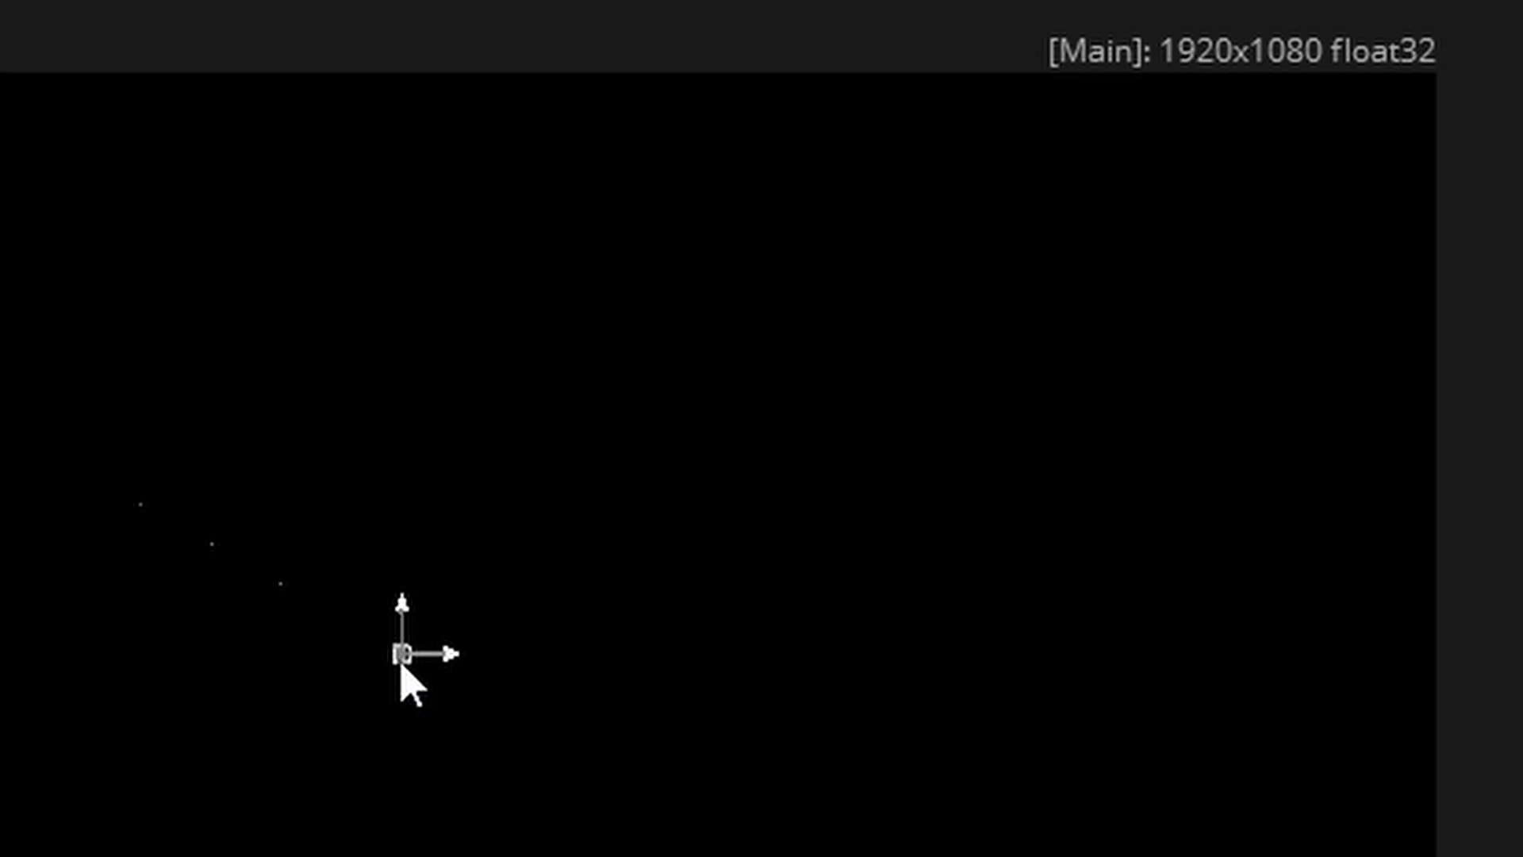
pyautogui.moveTo(402, 667); pyautogui.dragTo(1458, 20)
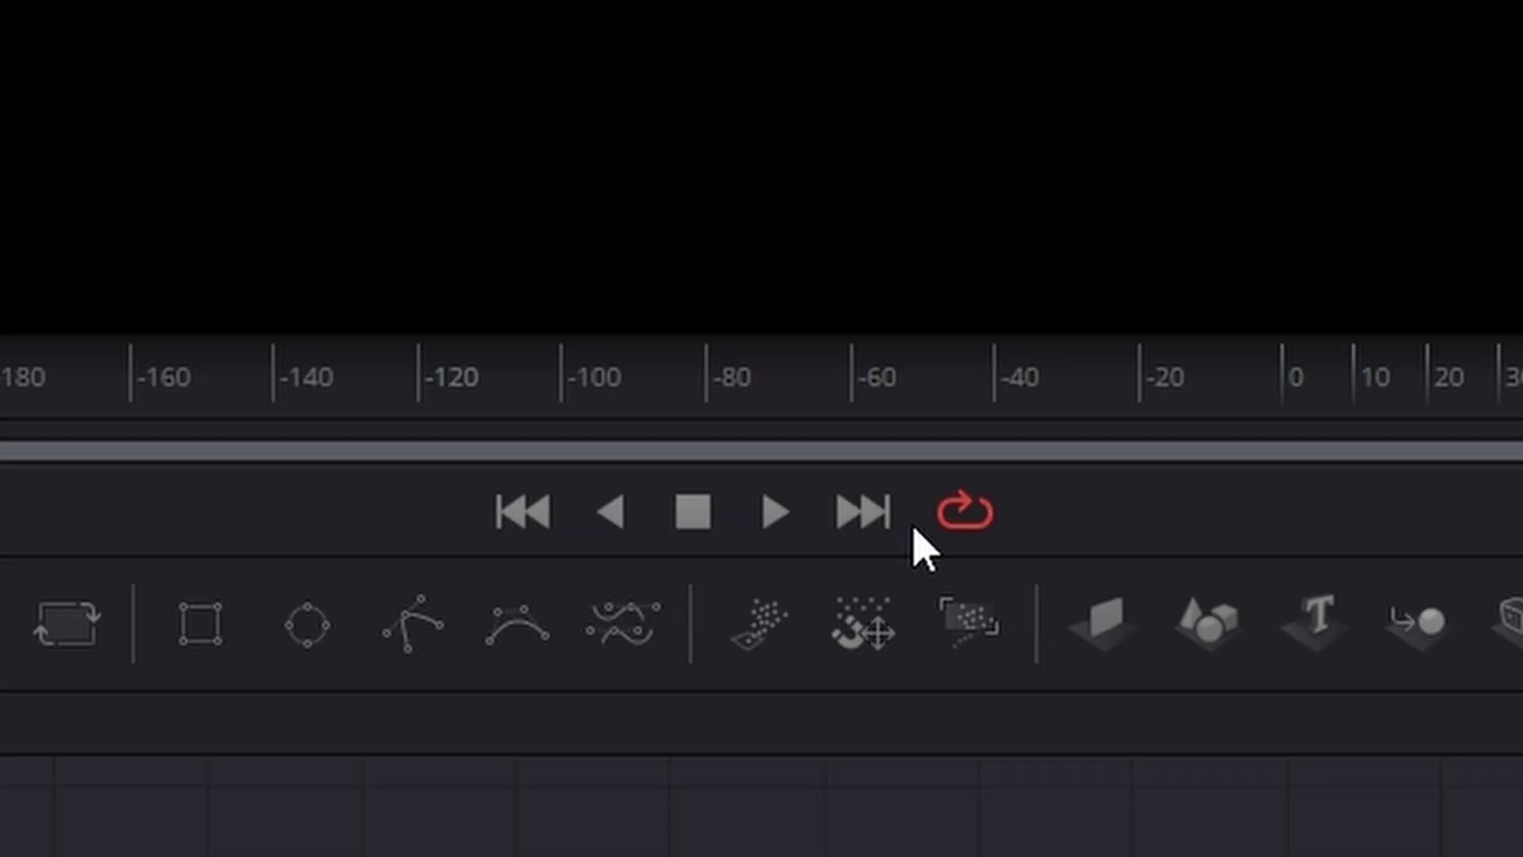
pyautogui.click(774, 512)
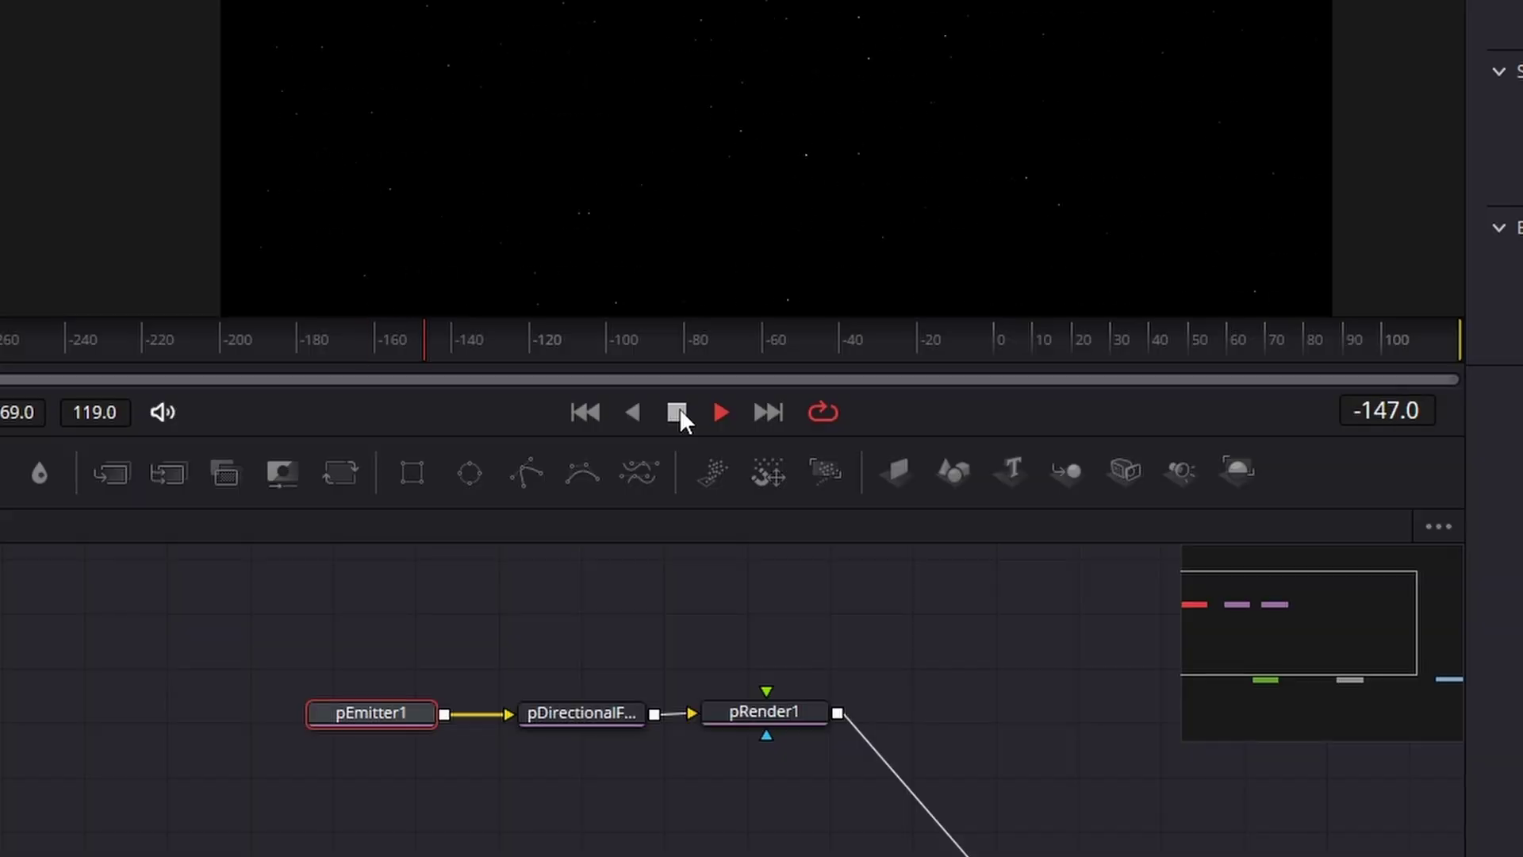
pyautogui.click(678, 410)
# Step: Add a new Background2 node with its colour set to white
pyautogui.moveTo(1215, 630); pyautogui.dragTo(1120, 621)
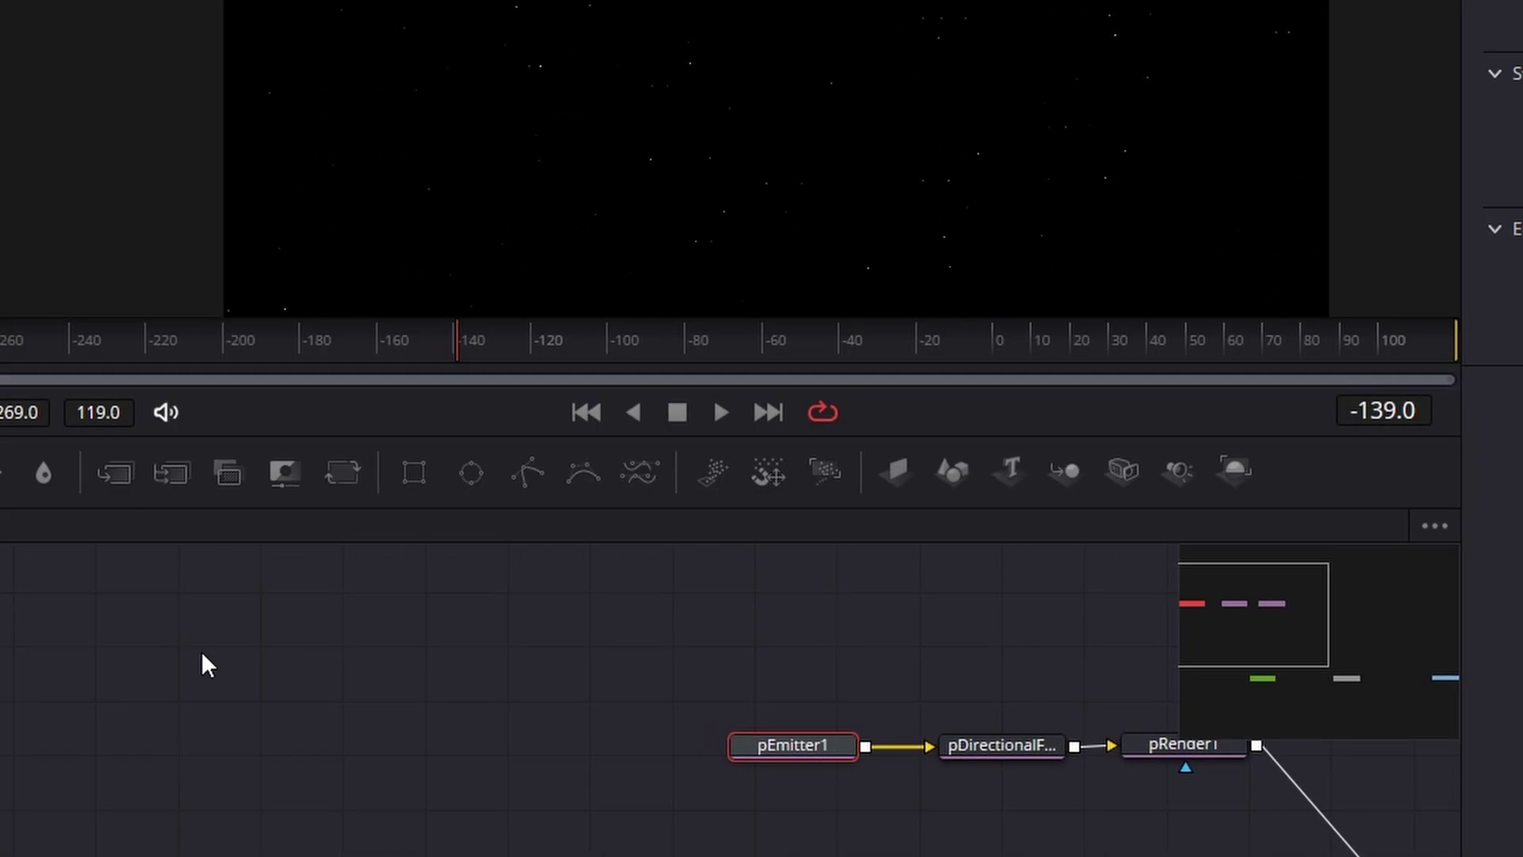
pyautogui.moveTo(357, 517); pyautogui.dragTo(298, 487)
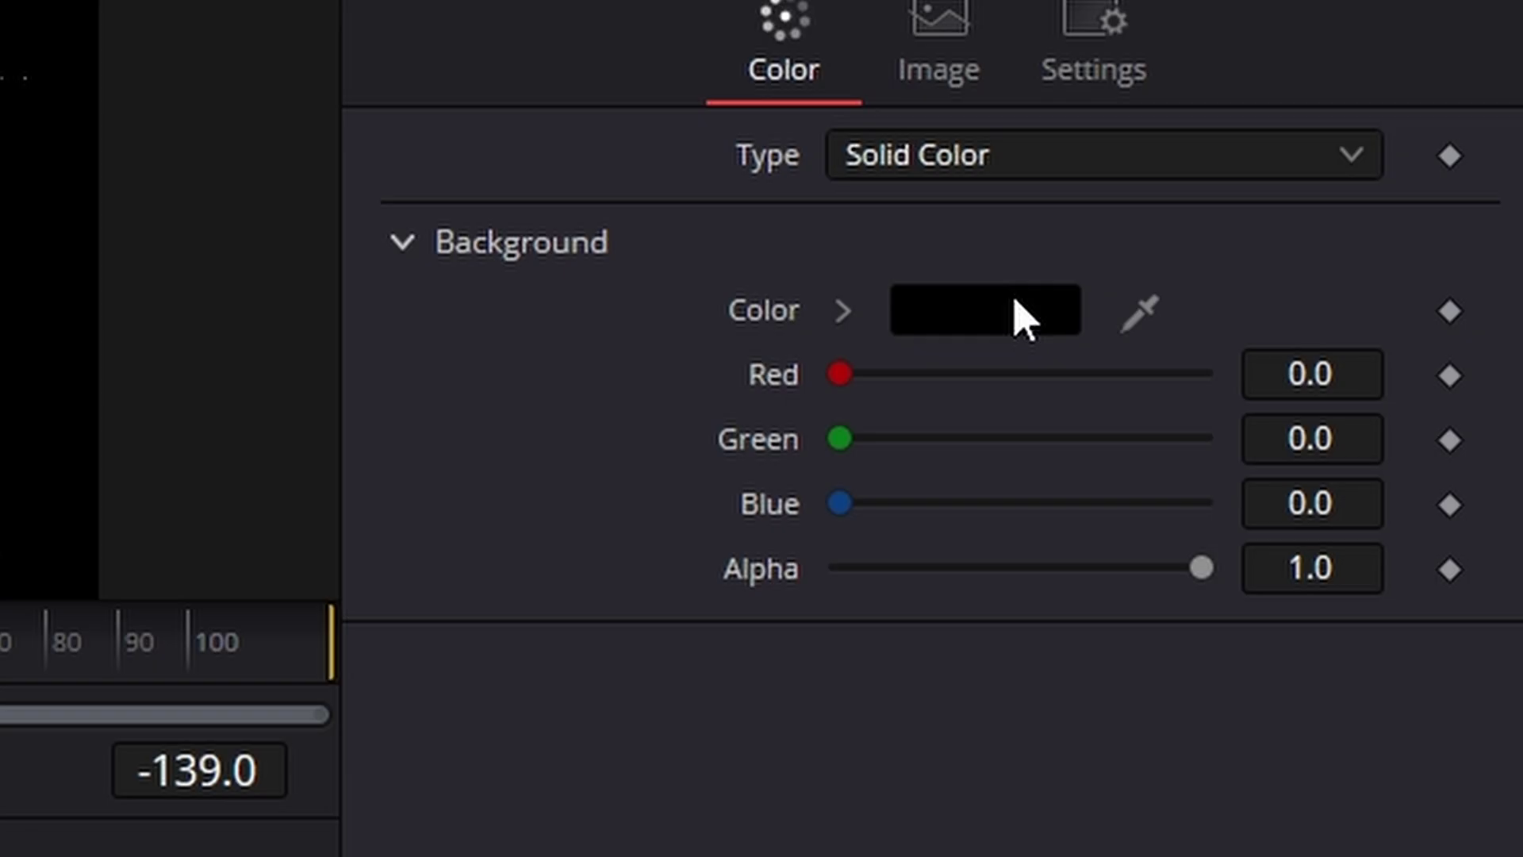
pyautogui.click(1016, 301)
pyautogui.moveTo(1181, 275); pyautogui.dragTo(1194, 162)
pyautogui.click(1174, 809)
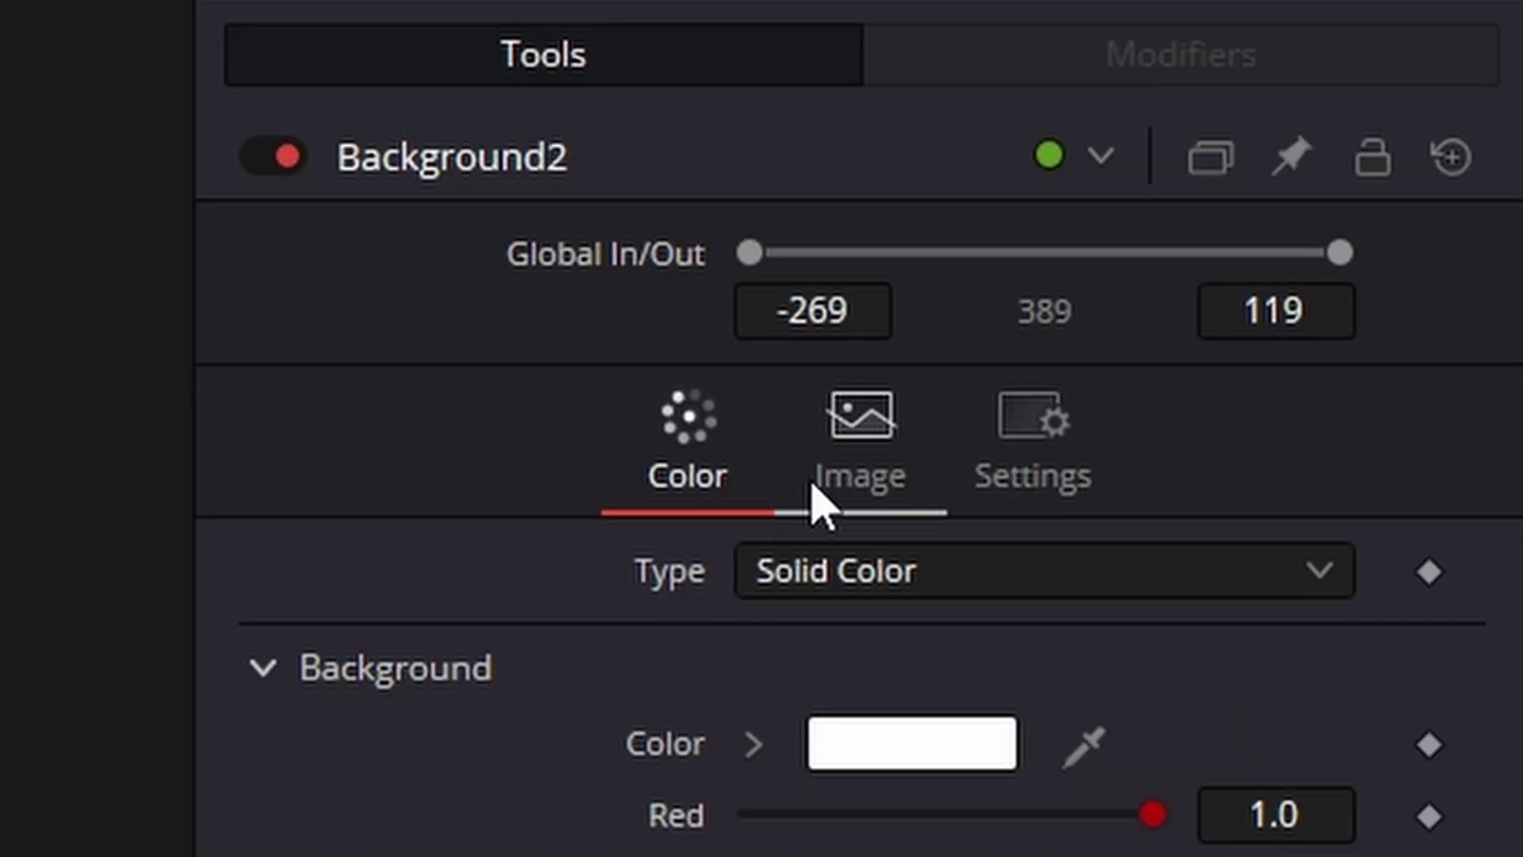
# Step: Set Background2's image size to width 35 and height 500
pyautogui.click(857, 456)
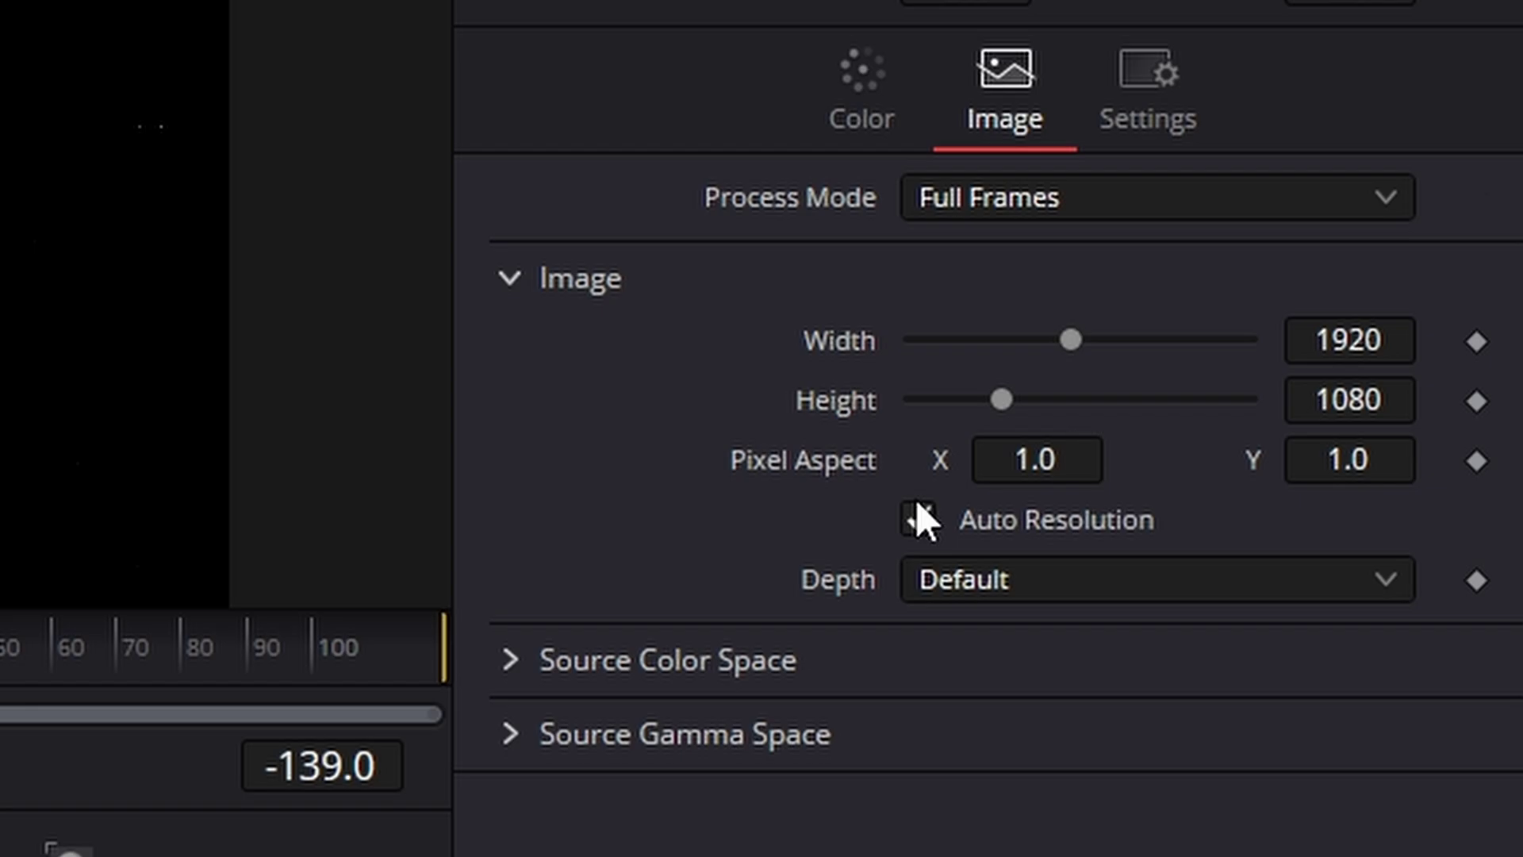
pyautogui.click(1348, 321)
pyautogui.write('35')
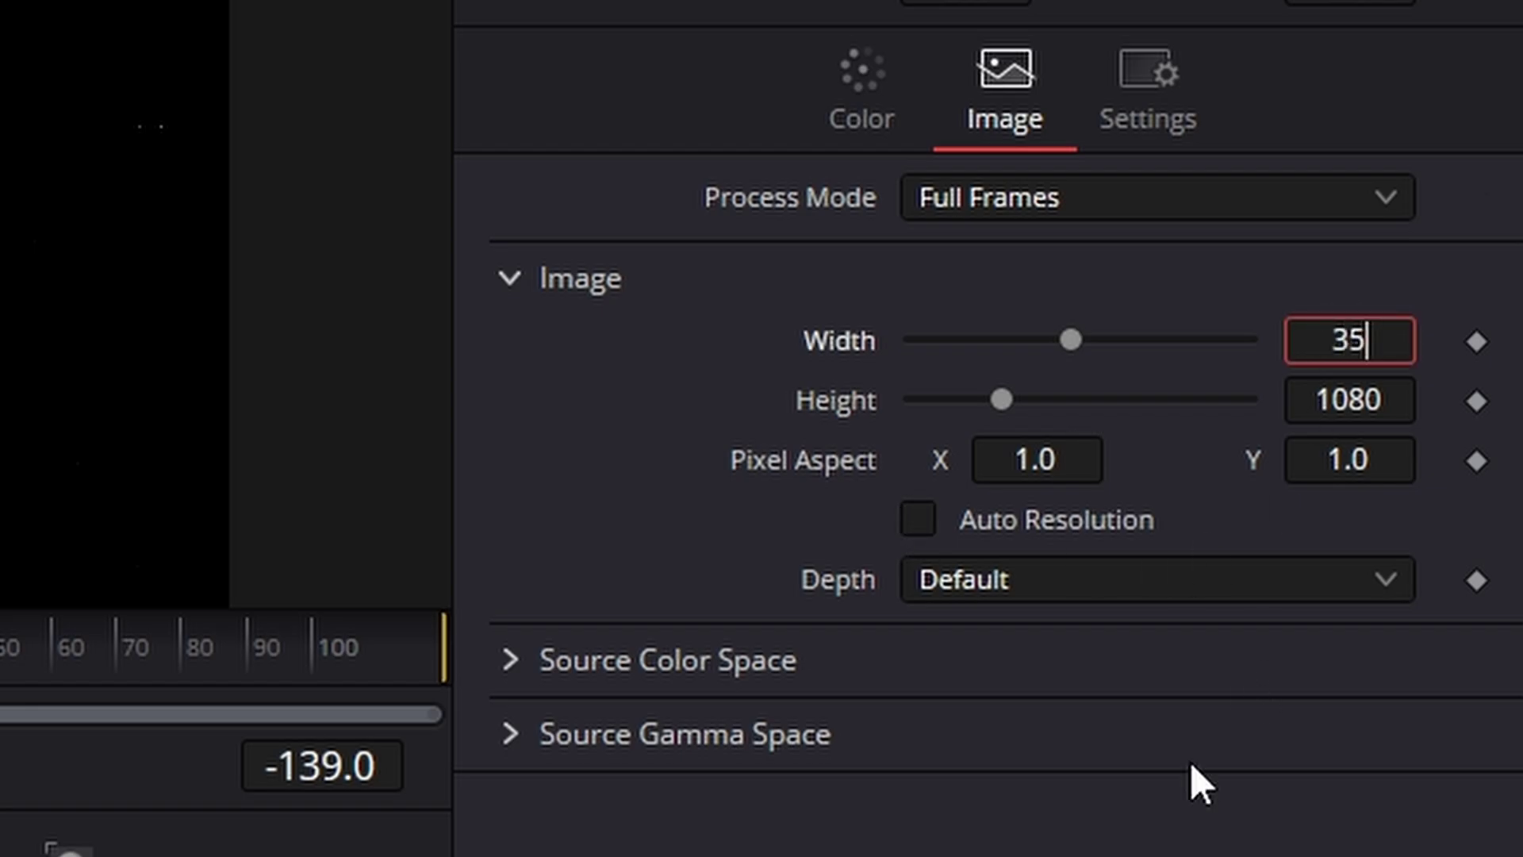
pyautogui.press('Tab')
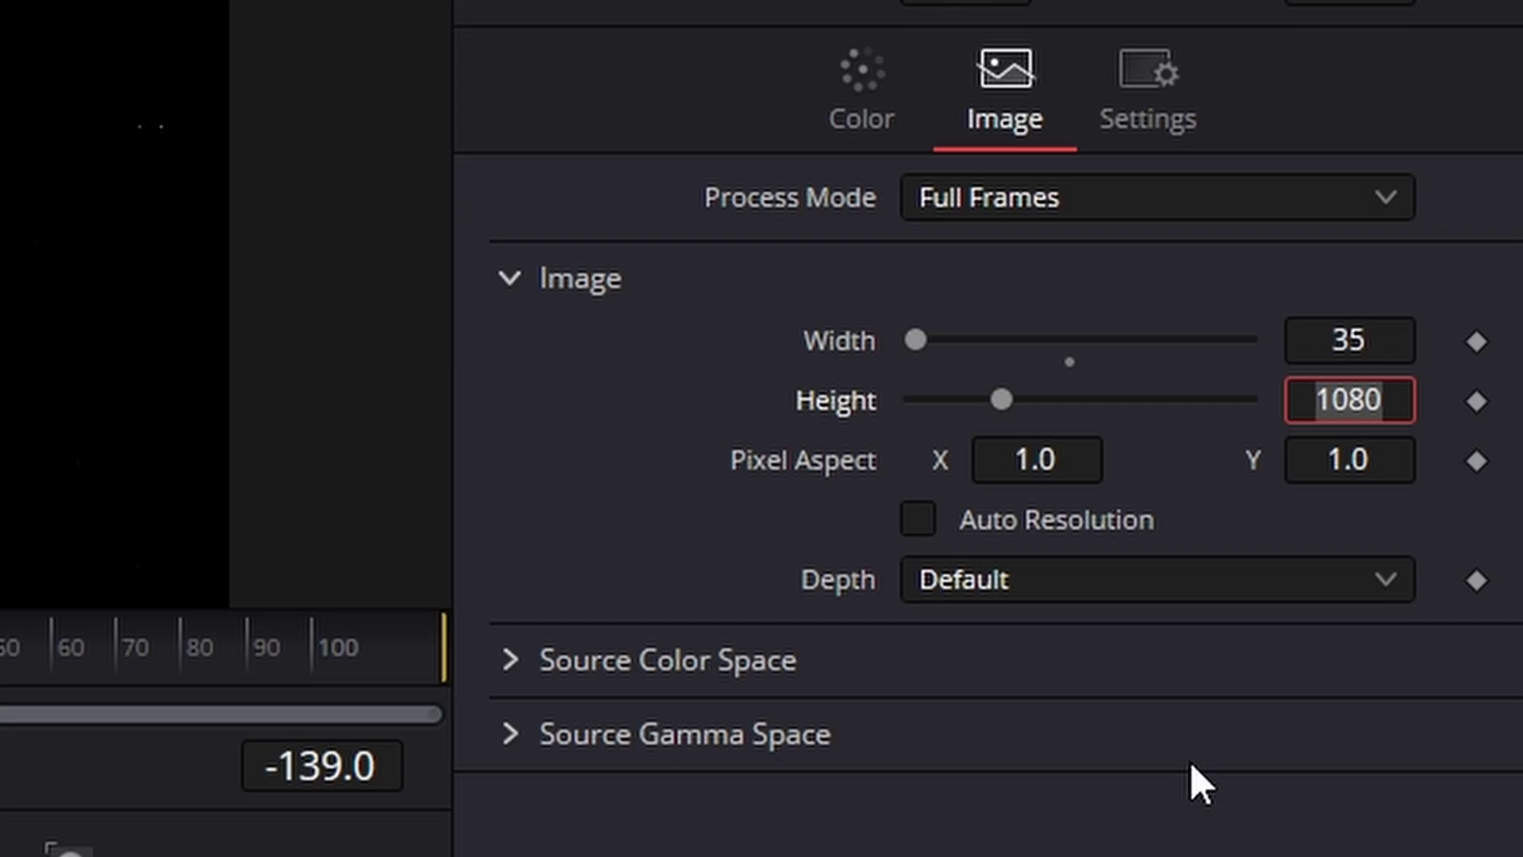
pyautogui.write('5')
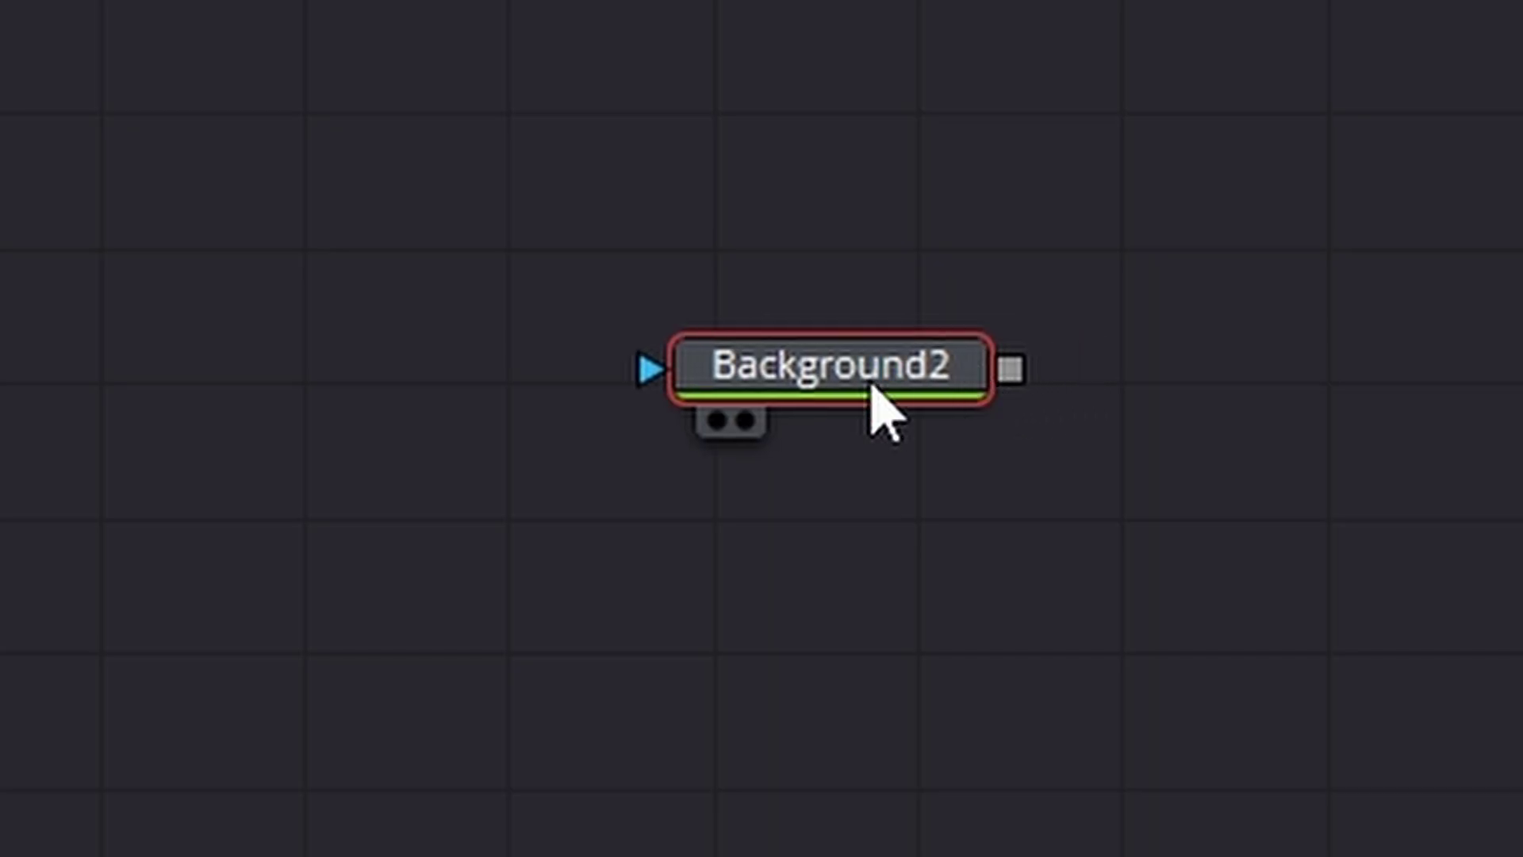
pyautogui.click(745, 421)
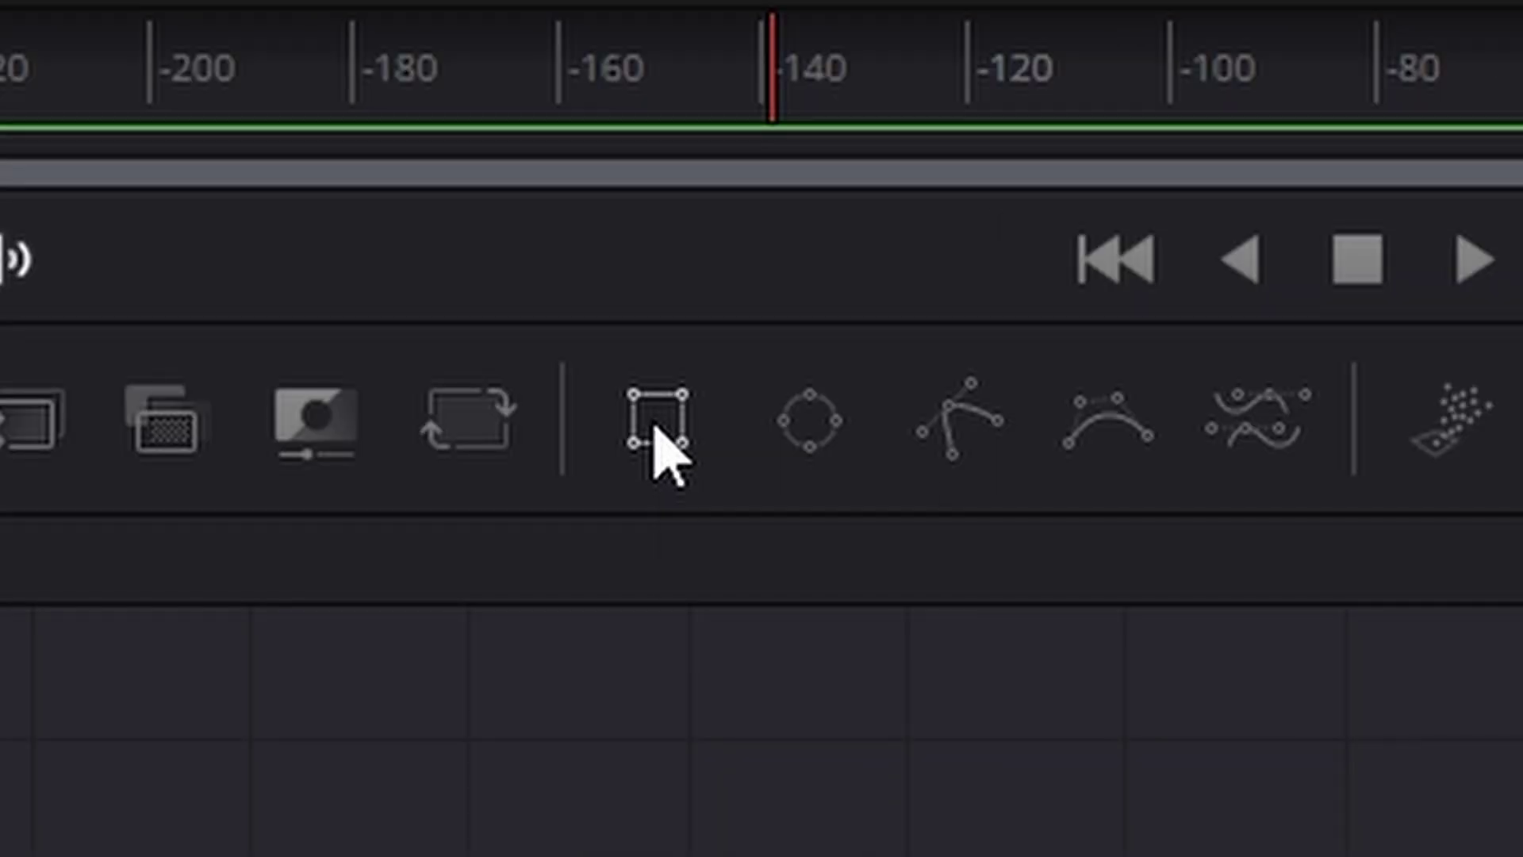
# Step: Mask Background2 with a taller Rectangle1 and move both nodes beside the particle chain
pyautogui.click(662, 456)
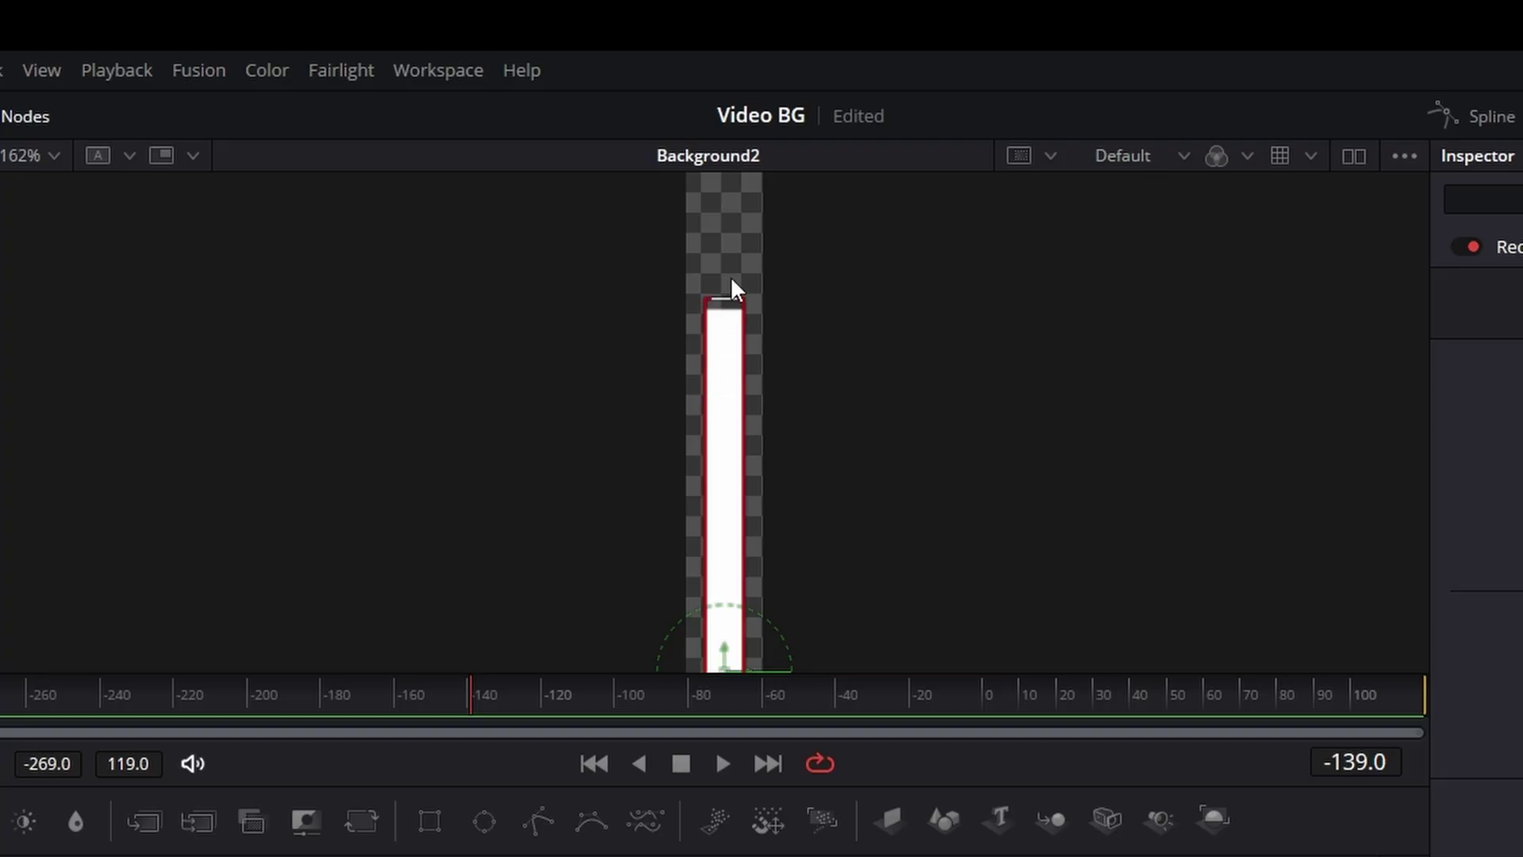
pyautogui.scroll(3, 867, 486)
pyautogui.moveTo(582, 432); pyautogui.dragTo(600, 184)
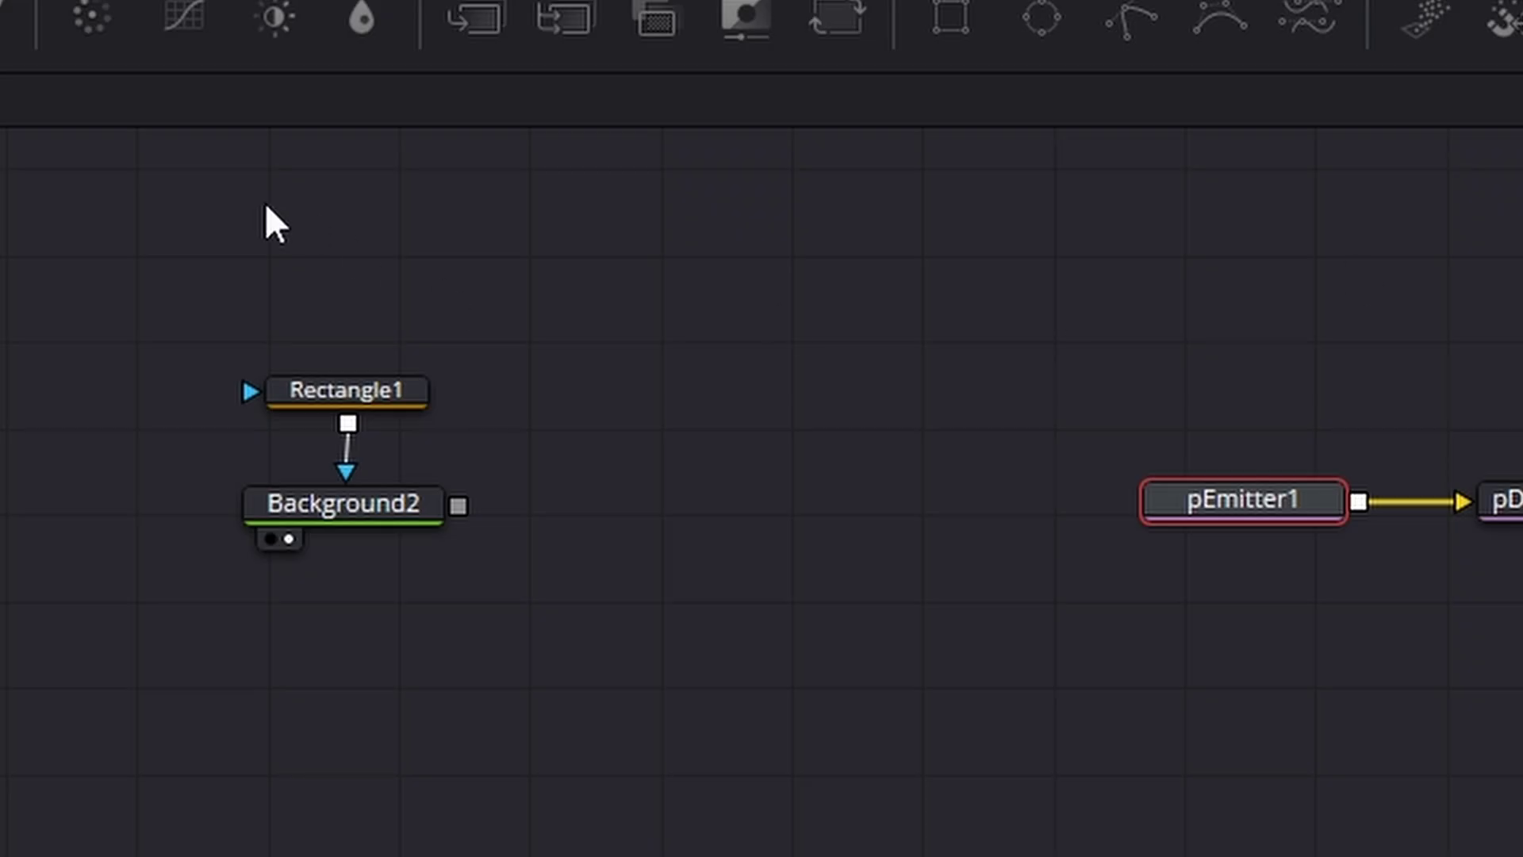
pyautogui.moveTo(265, 299); pyautogui.dragTo(503, 649)
pyautogui.moveTo(415, 523); pyautogui.dragTo(1210, 493)
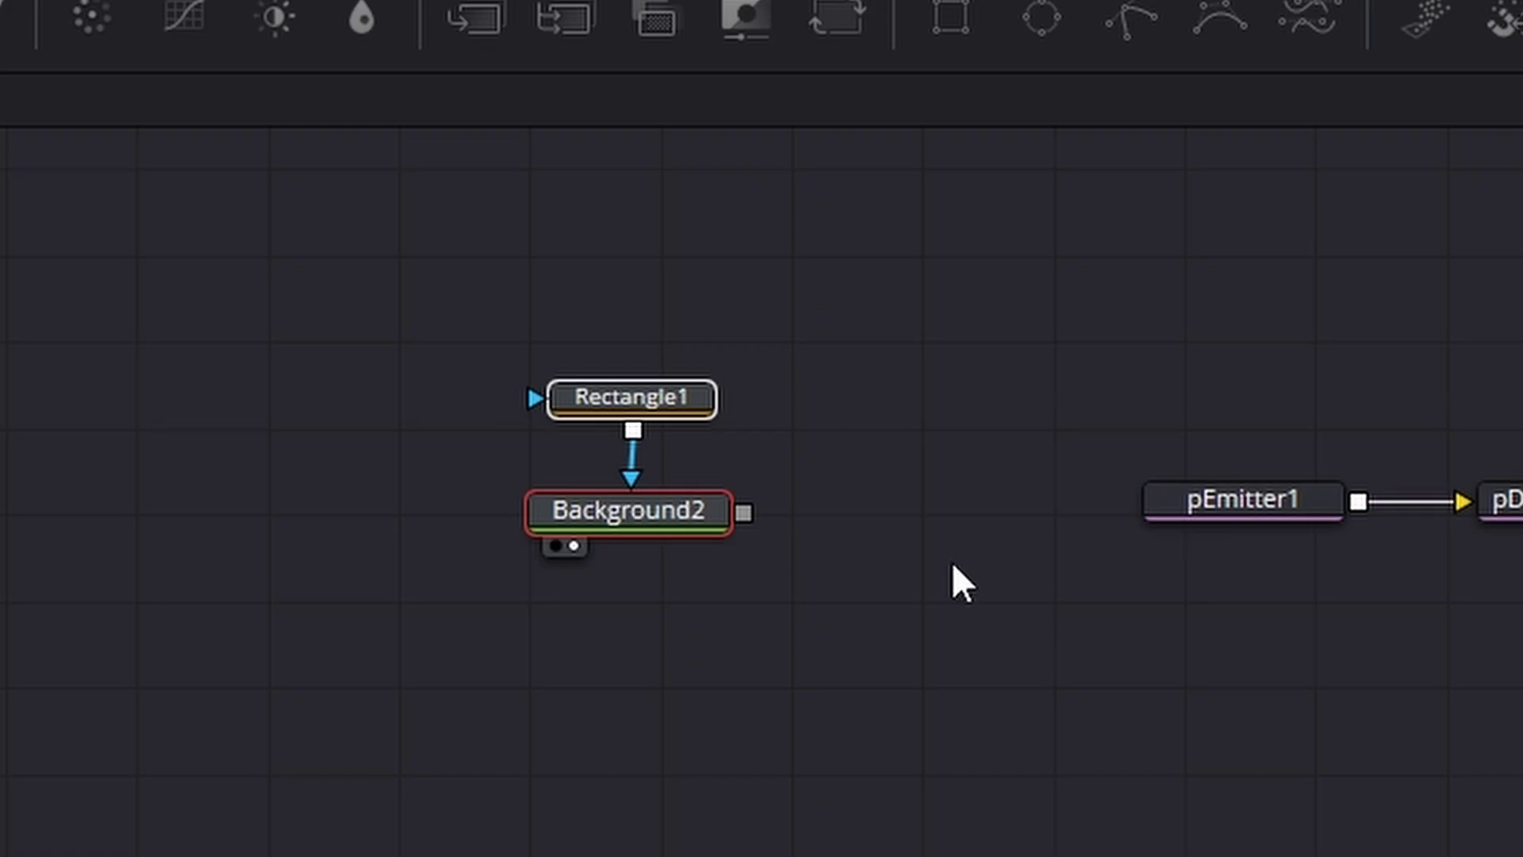
pyautogui.moveTo(746, 512); pyautogui.dragTo(1199, 506)
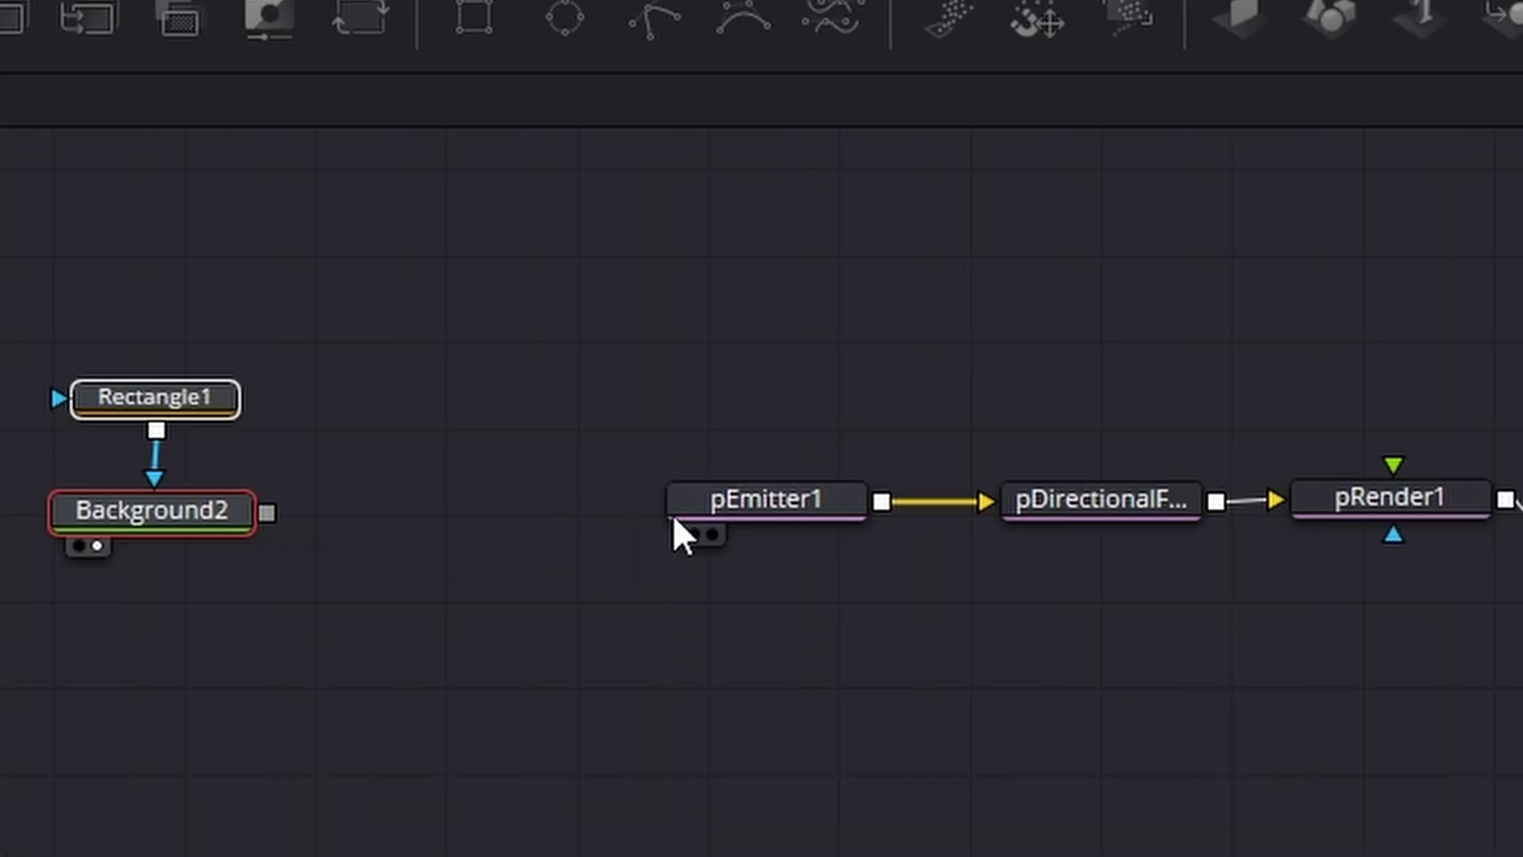
# Step: Switch pEmitter1's particle style from Point to Bitmap
pyautogui.click(768, 498)
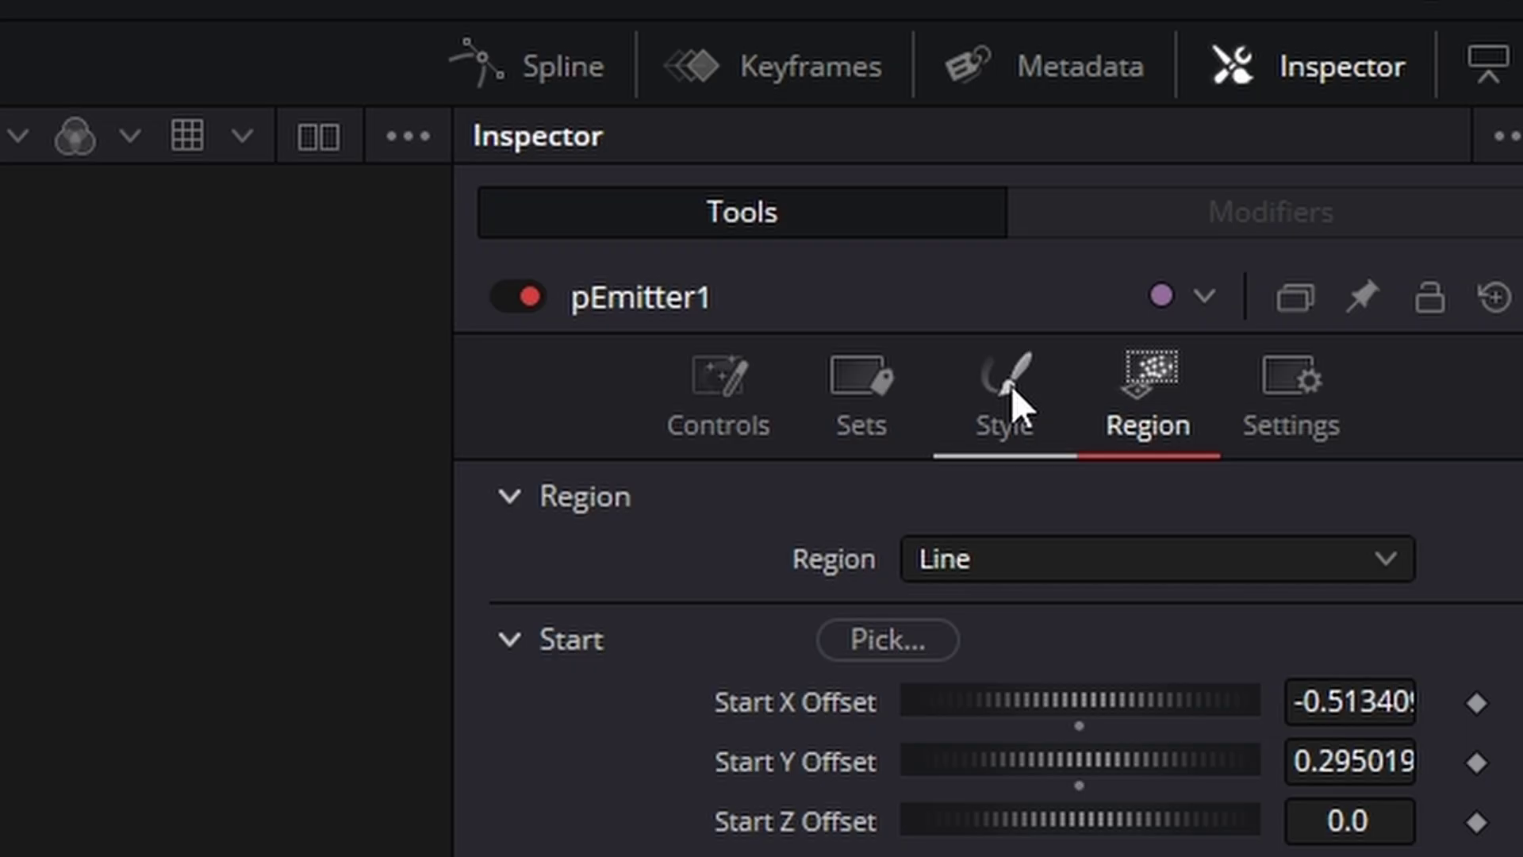
pyautogui.click(1011, 385)
pyautogui.click(1026, 554)
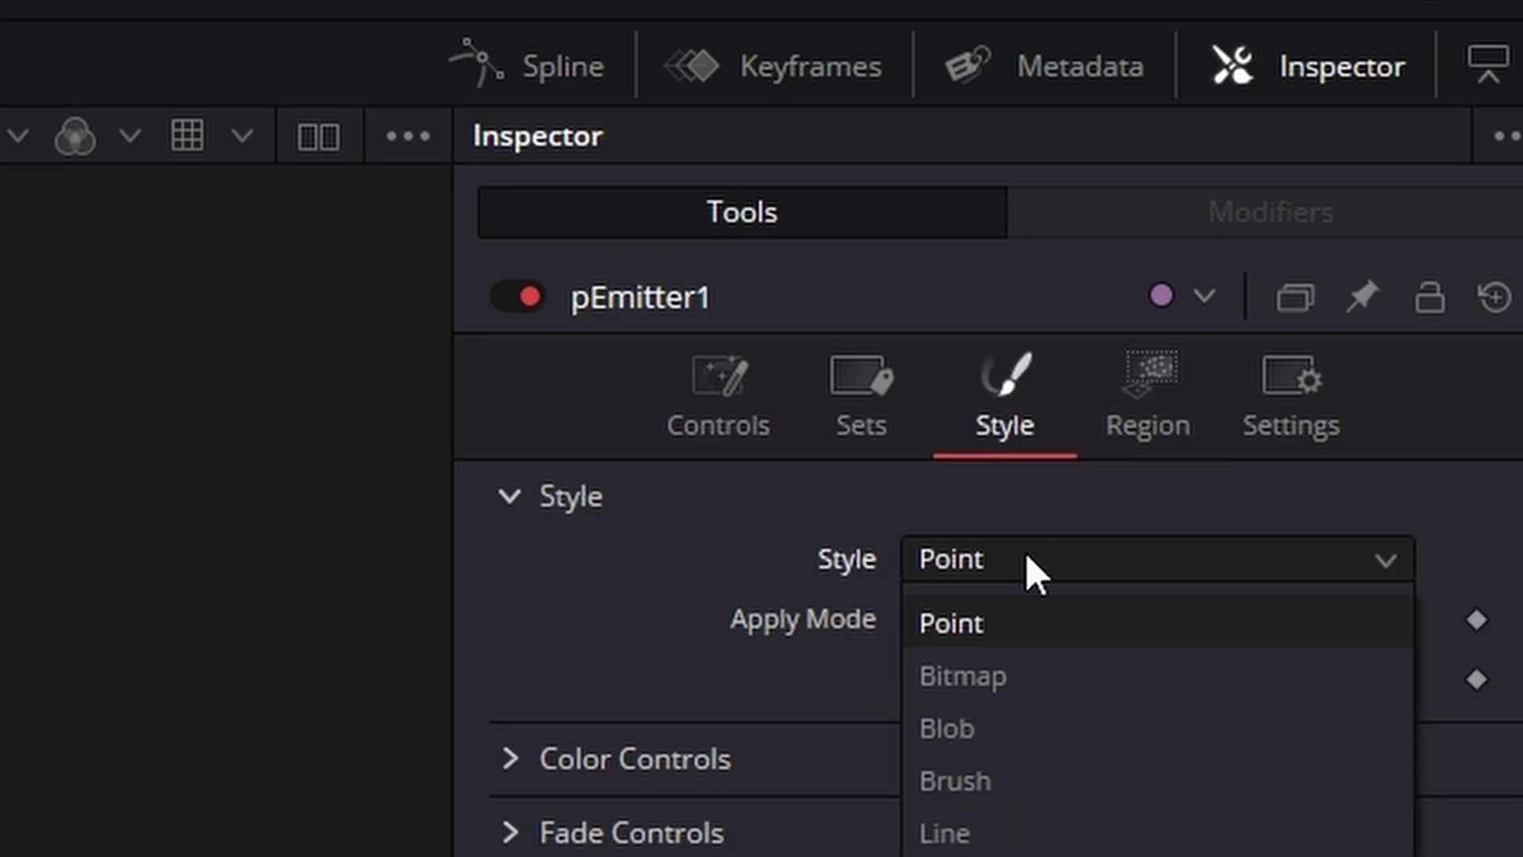
pyautogui.click(1037, 663)
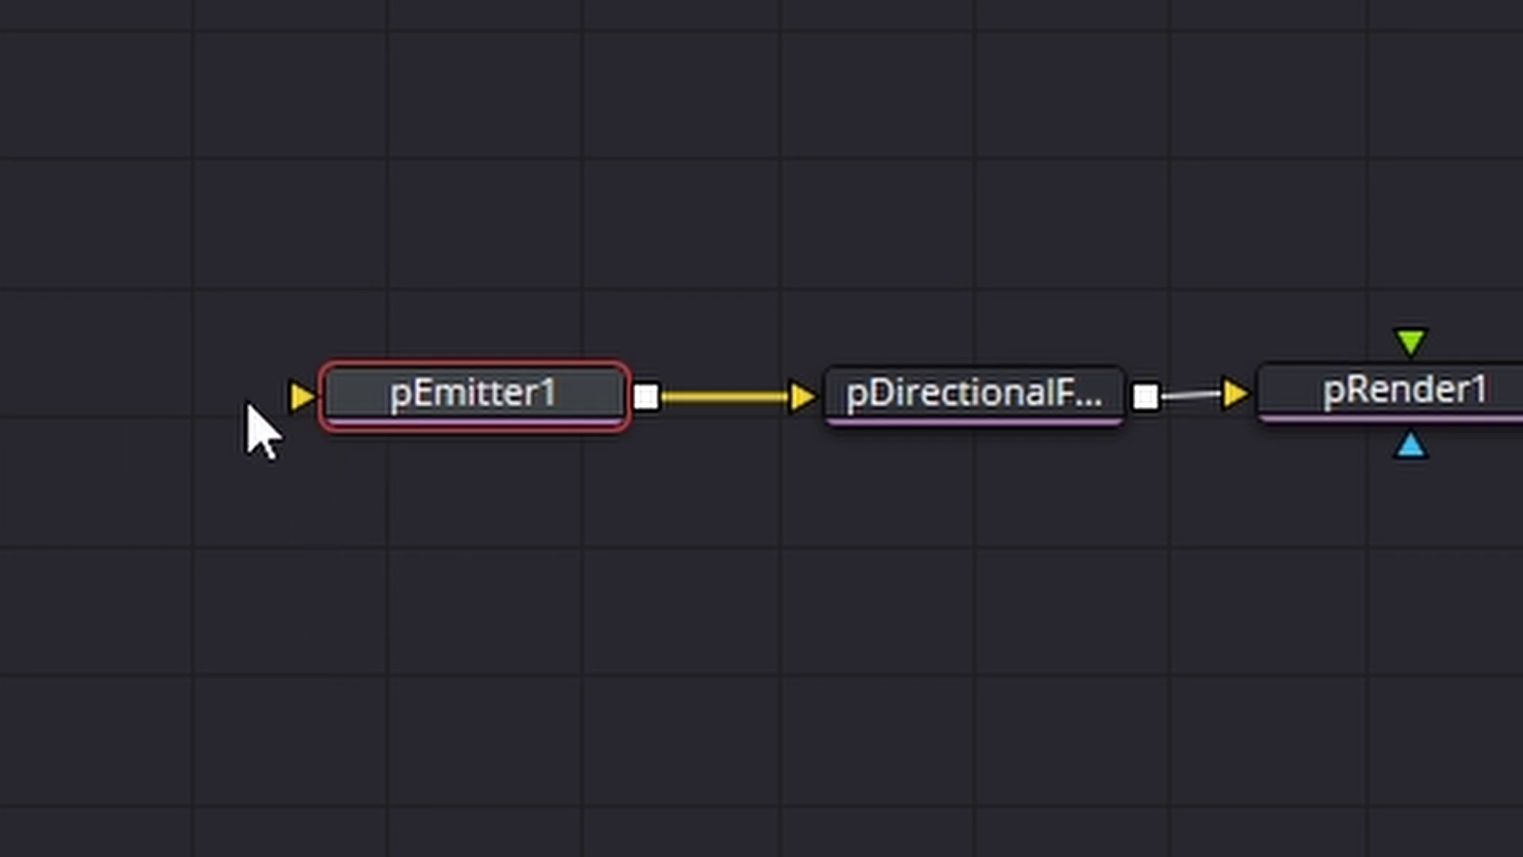
# Step: Feed Background2 into pEmitter1 as its bitmap and preview the streaks
pyautogui.moveTo(486, 526); pyautogui.dragTo(1087, 554)
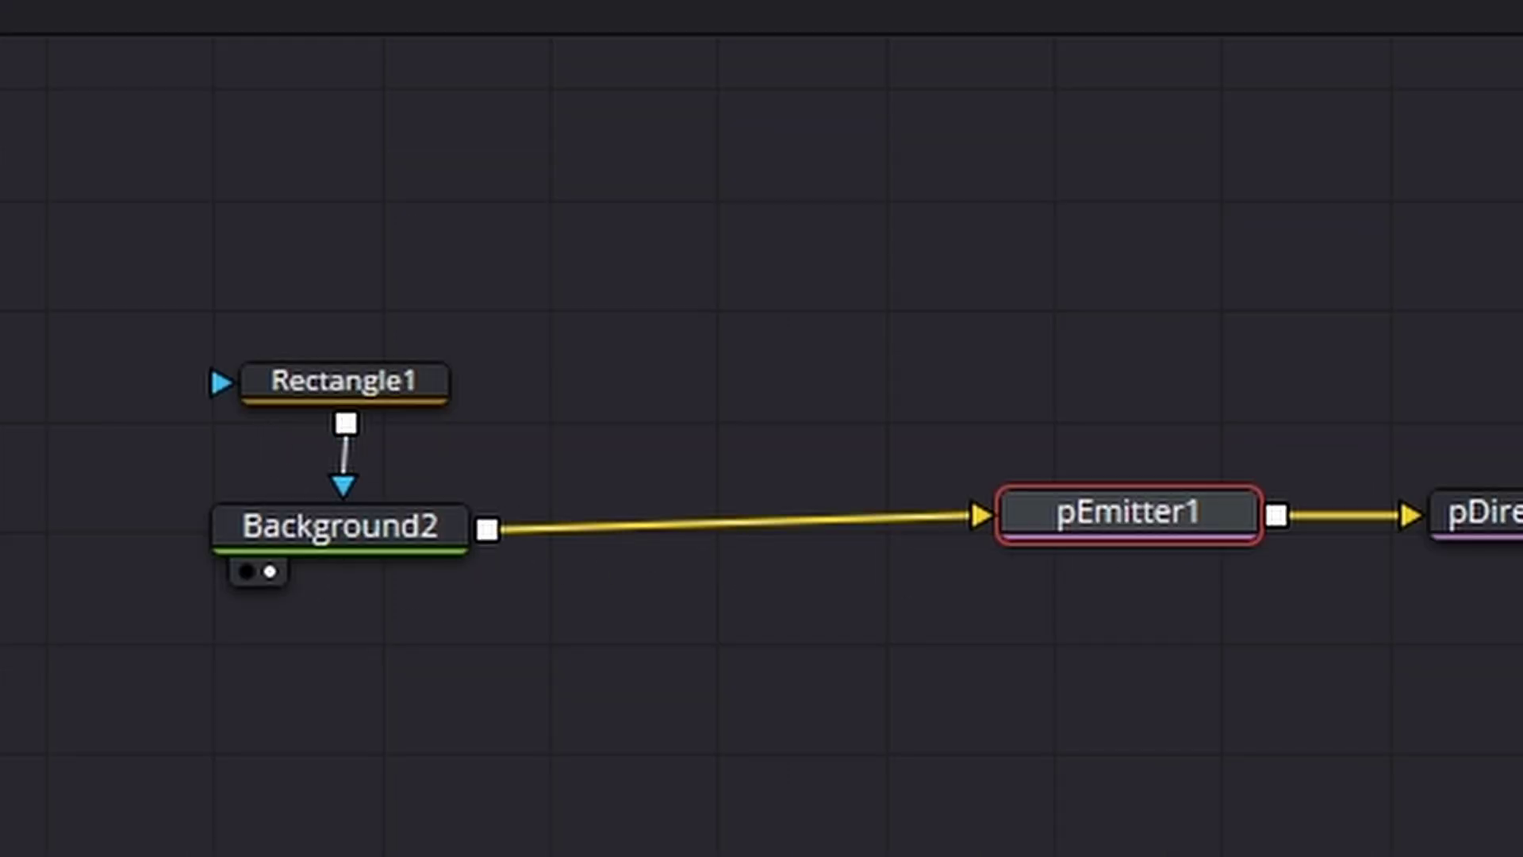
pyautogui.moveTo(1348, 206); pyautogui.dragTo(1496, 323)
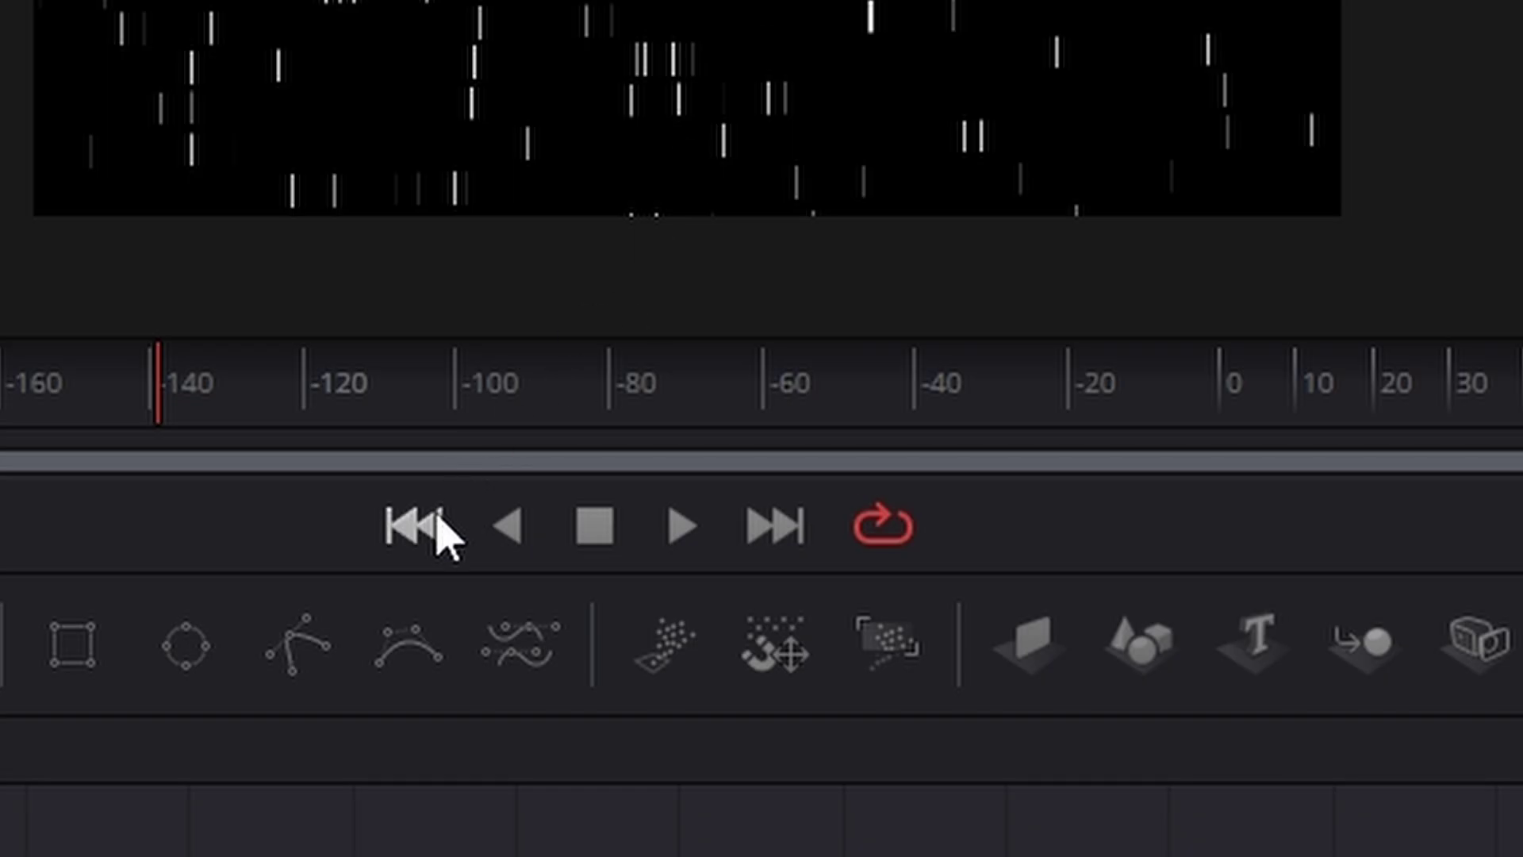
pyautogui.click(684, 527)
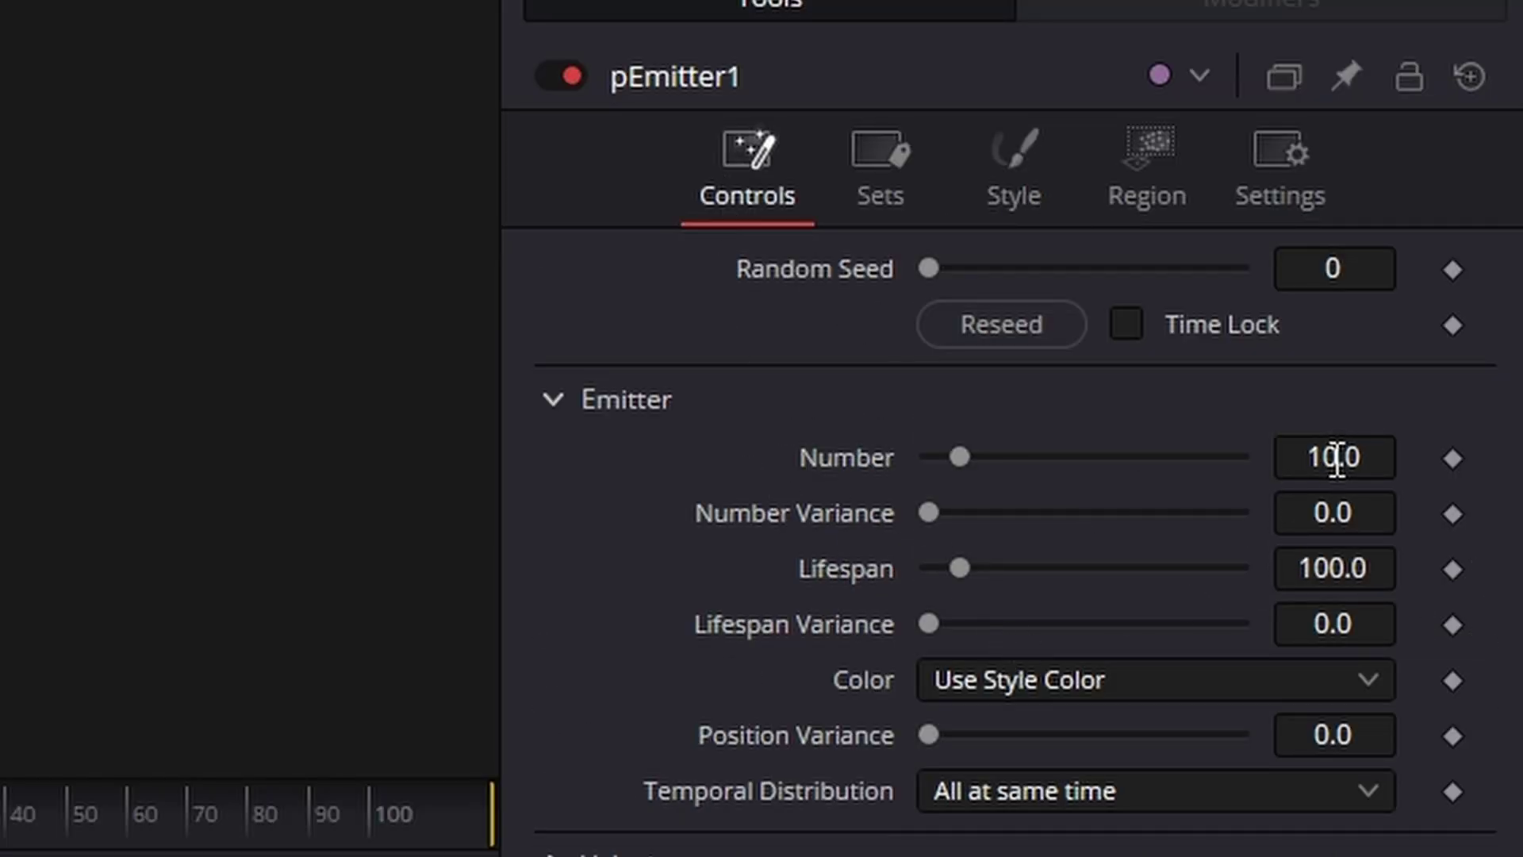
# Step: Set pEmitter1's Number to 1
pyautogui.click(1337, 459)
pyautogui.write('1')
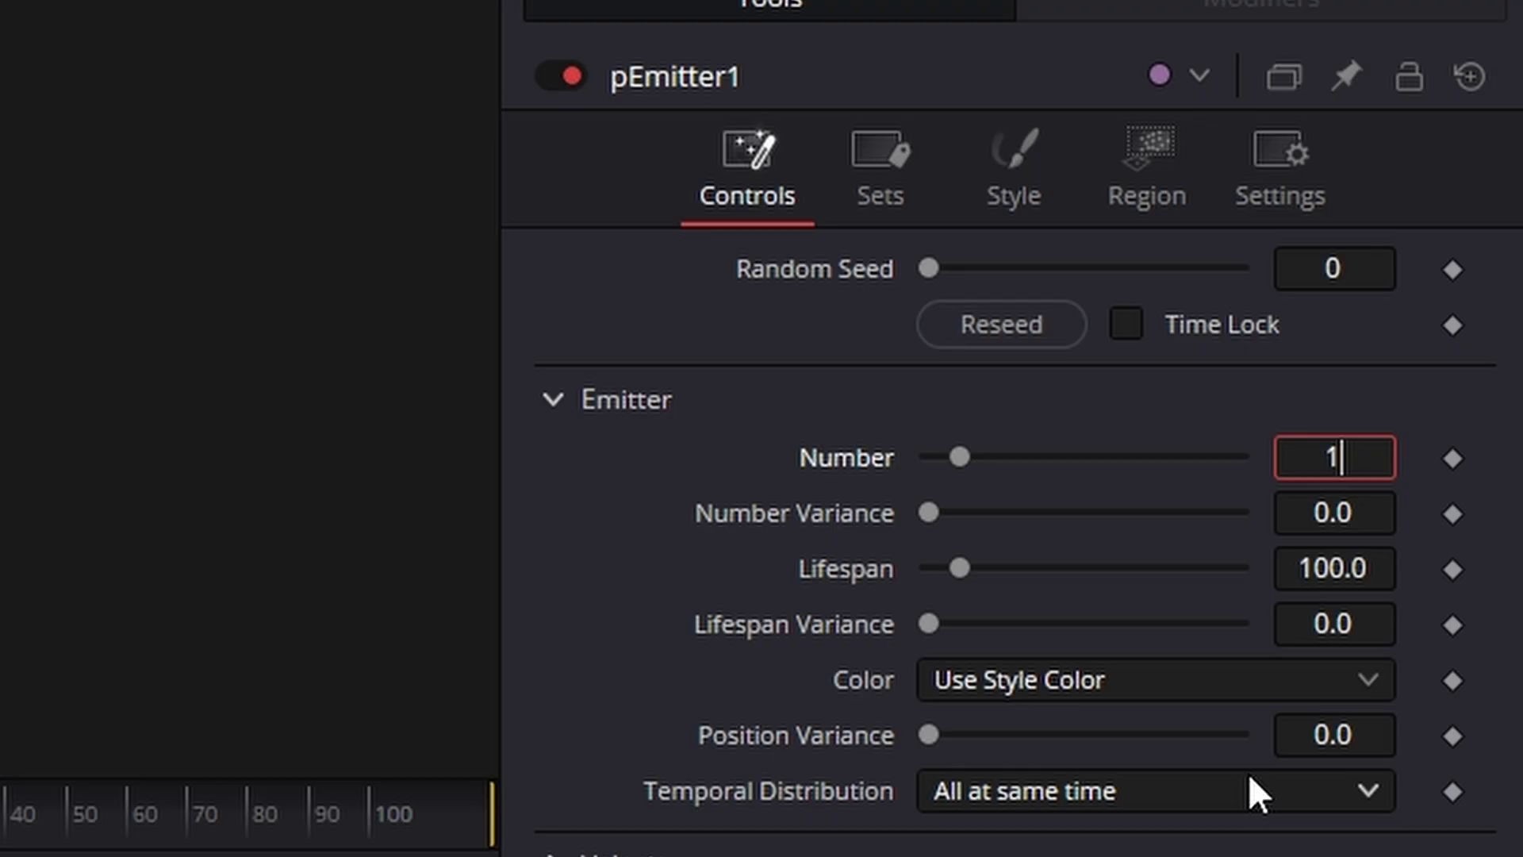
pyautogui.press('Tab')
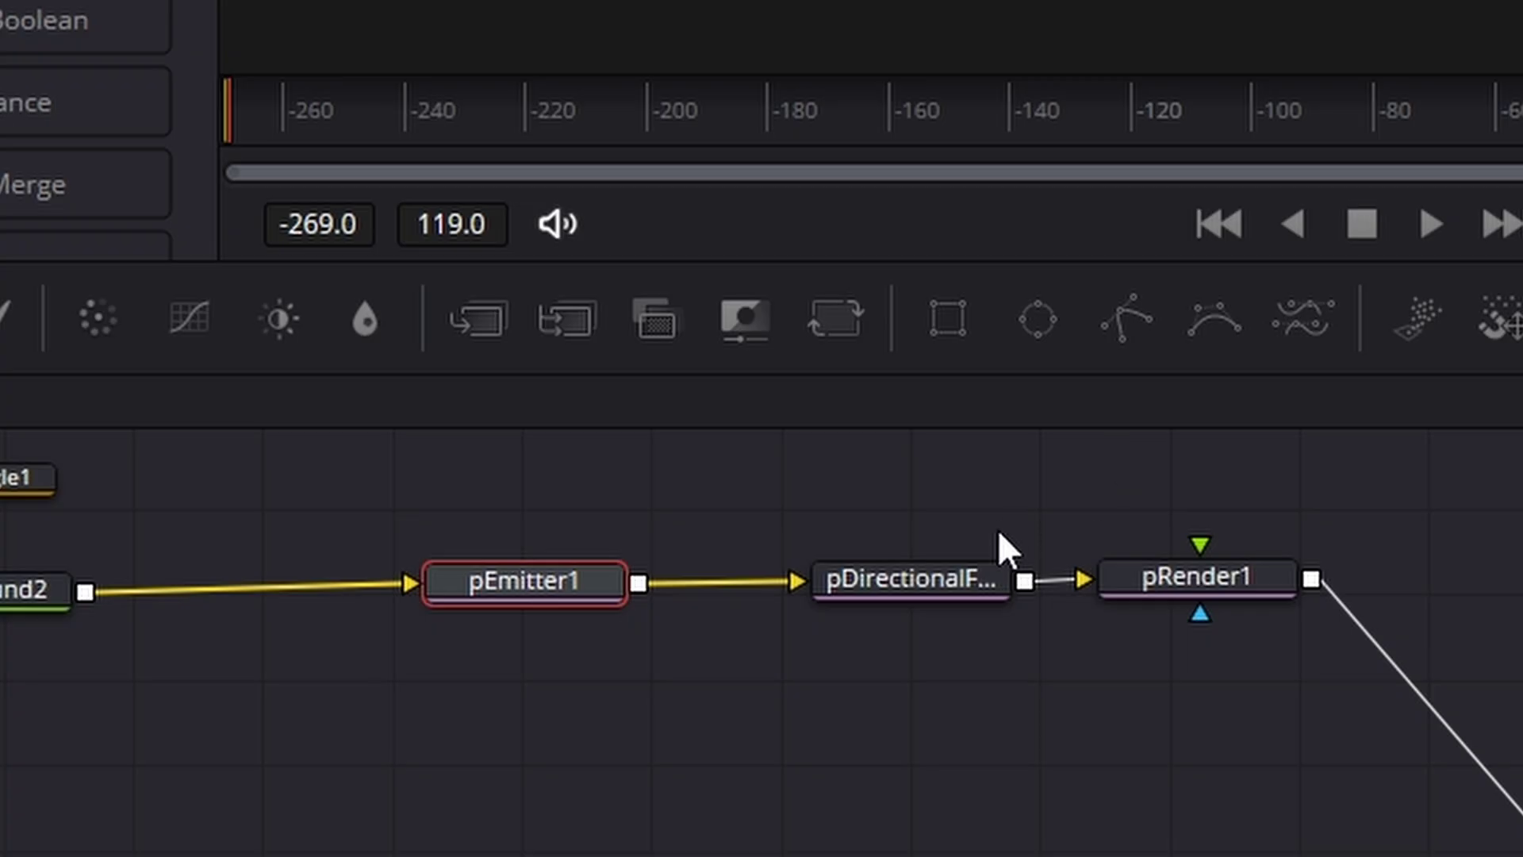
# Step: Point pDirectionalForce1 at -90 with Strength about 0.077 so thin white bars fall, then stop playback
pyautogui.moveTo(1245, 584); pyautogui.dragTo(1366, 586)
pyautogui.click(1366, 579)
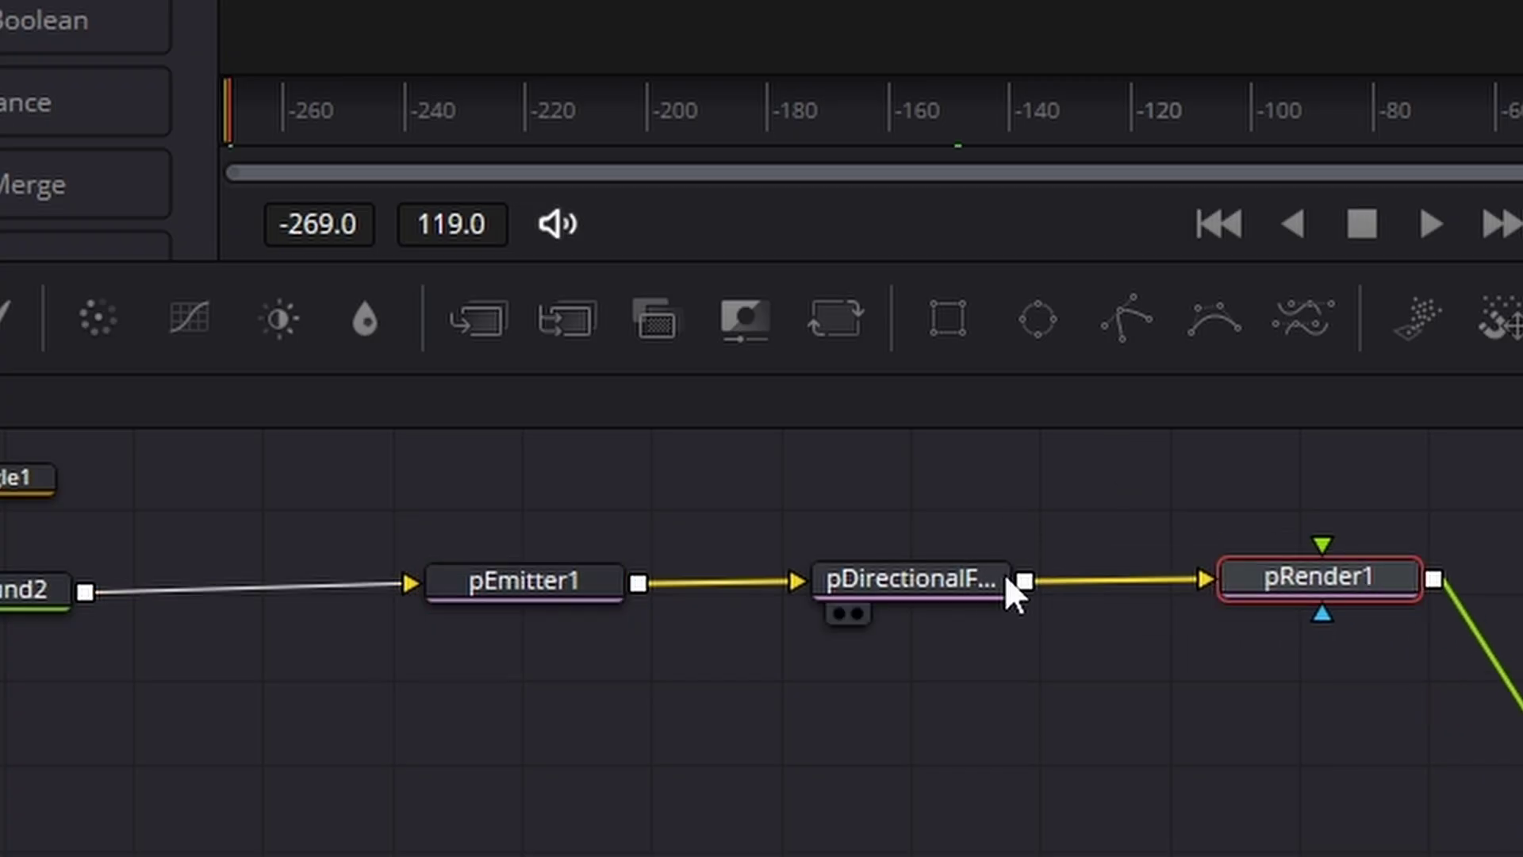
pyautogui.click(982, 583)
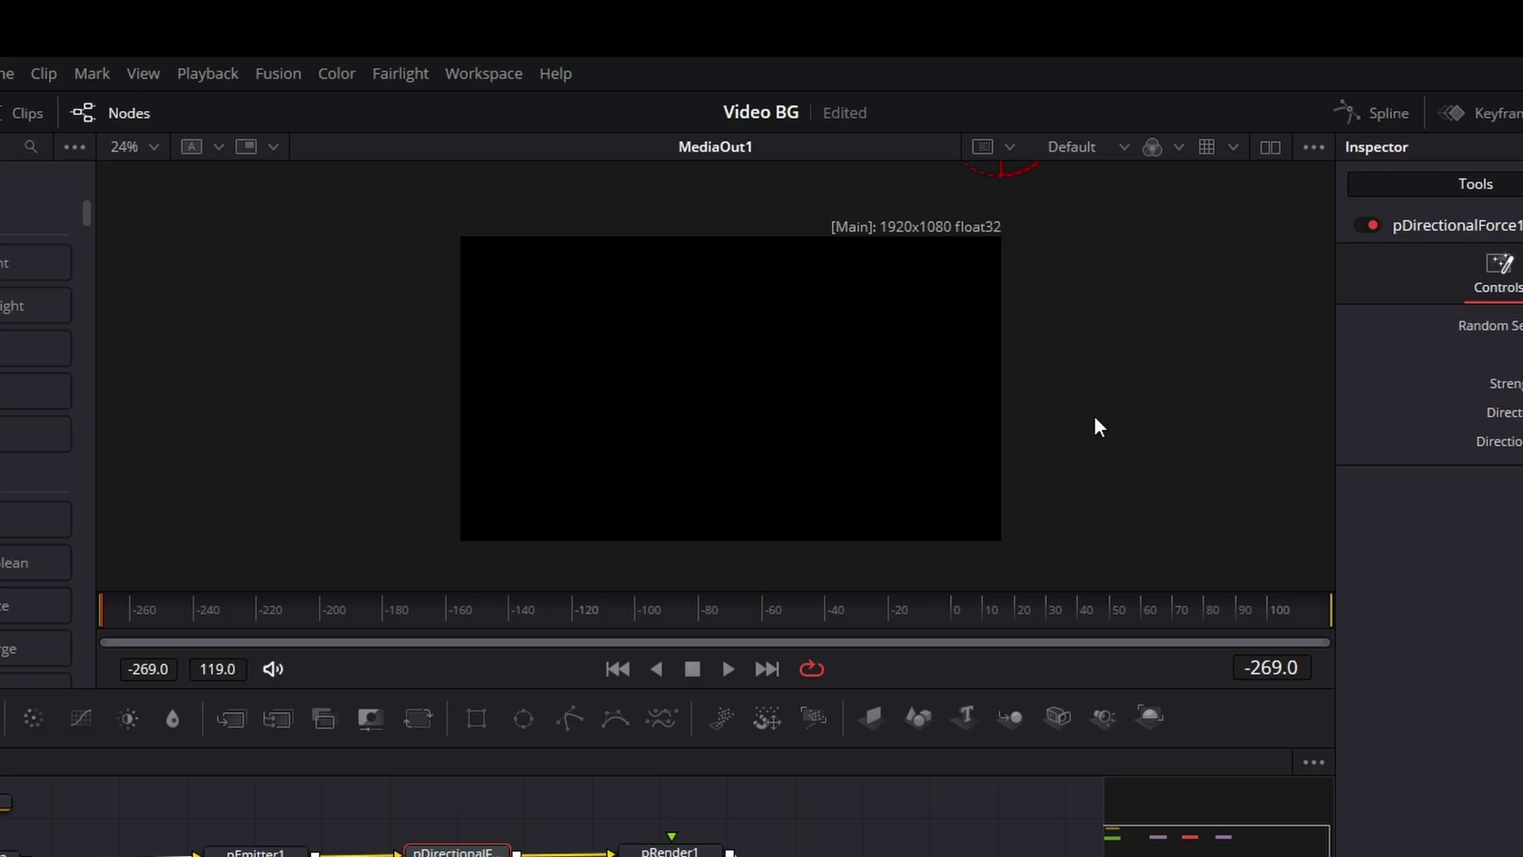
pyautogui.scroll(3, 1093, 412)
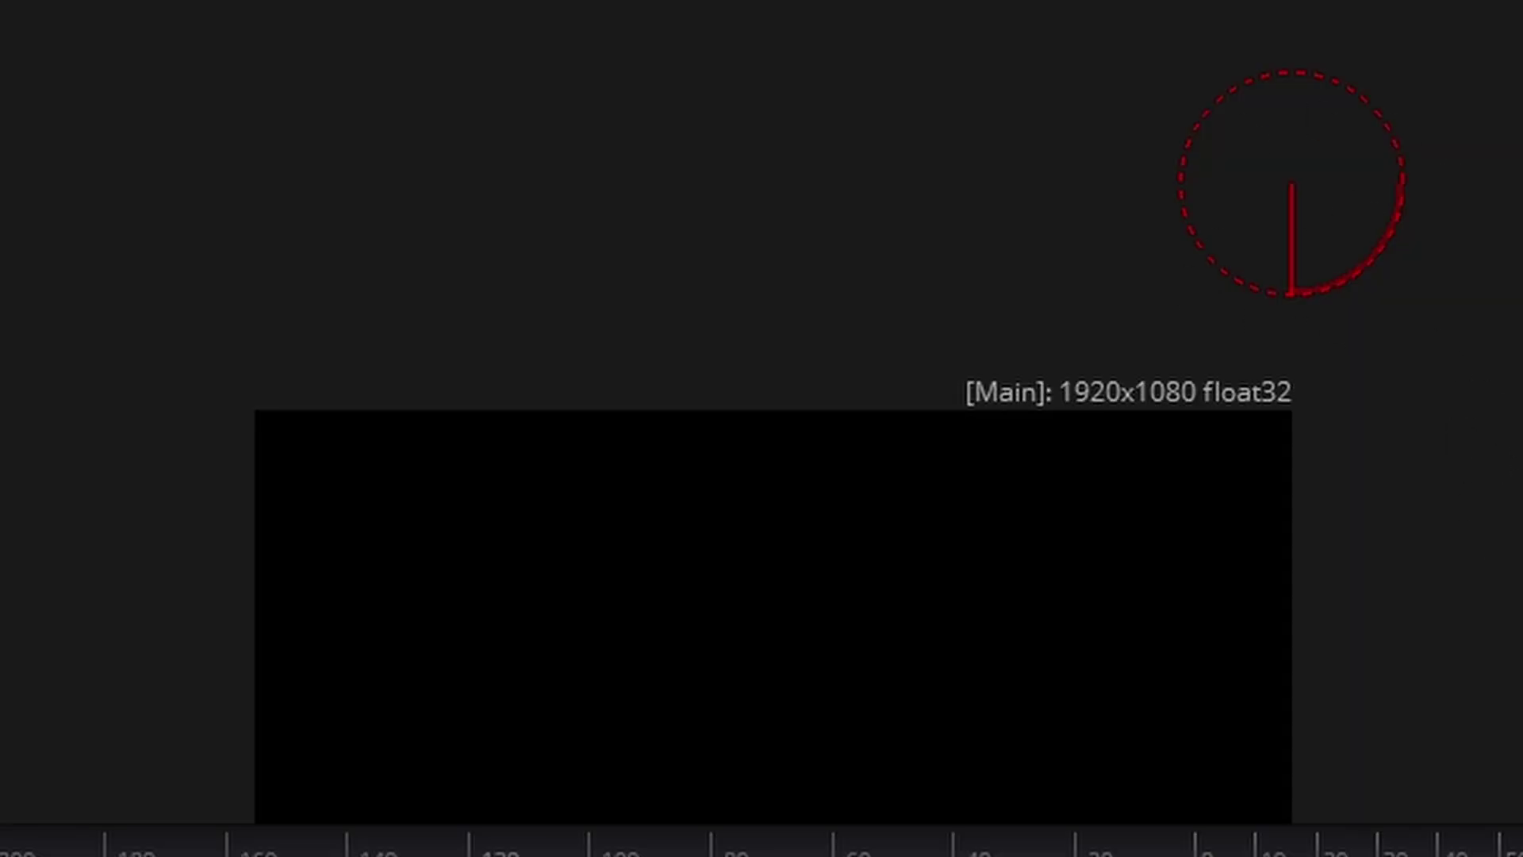
pyautogui.moveTo(1023, 588); pyautogui.dragTo(1073, 610)
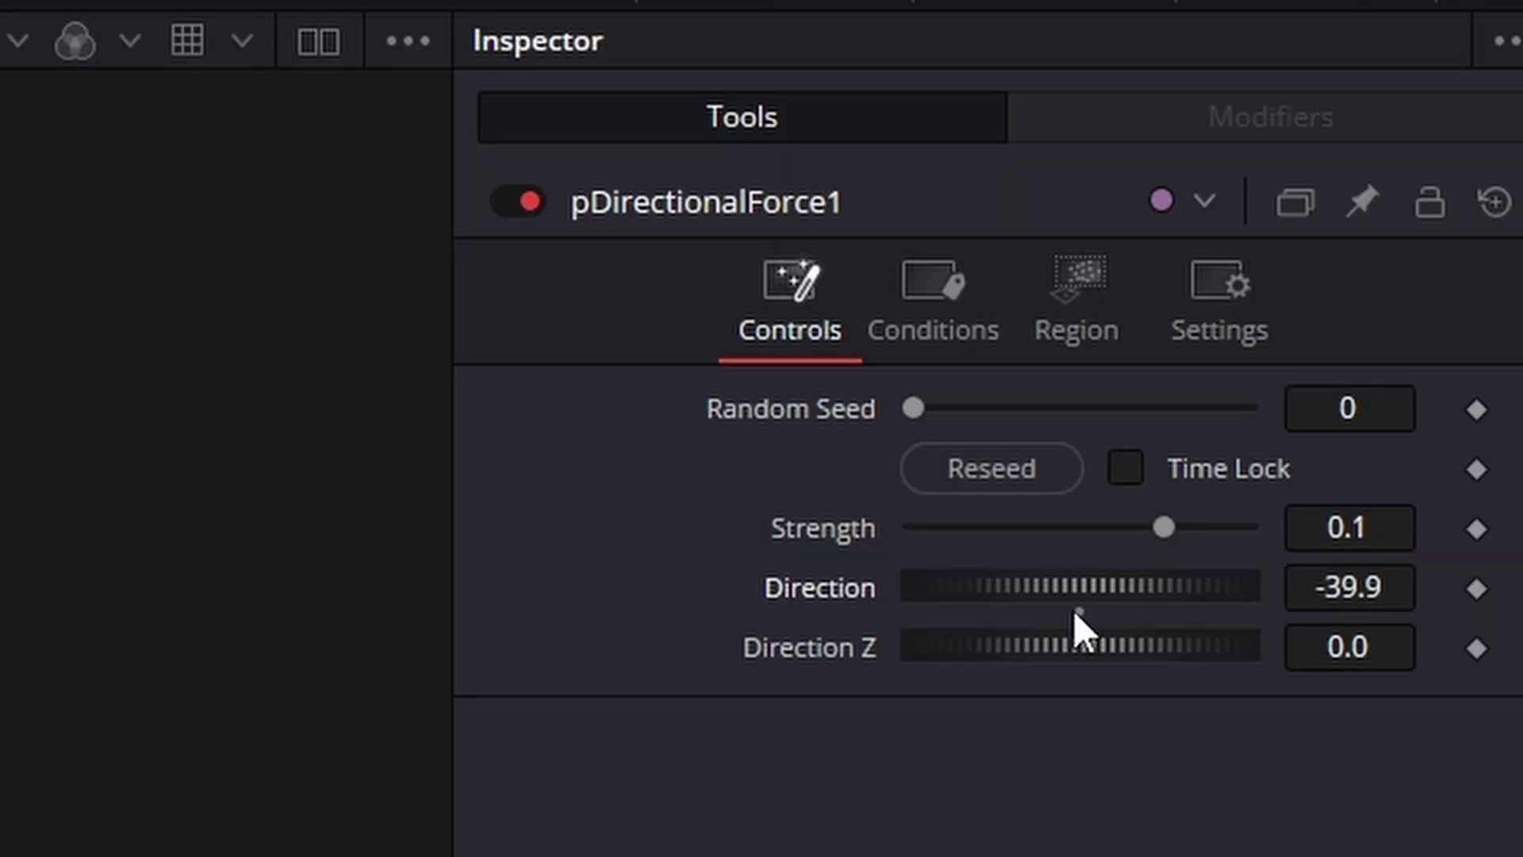
pyautogui.click(1338, 587)
pyautogui.write('-9')
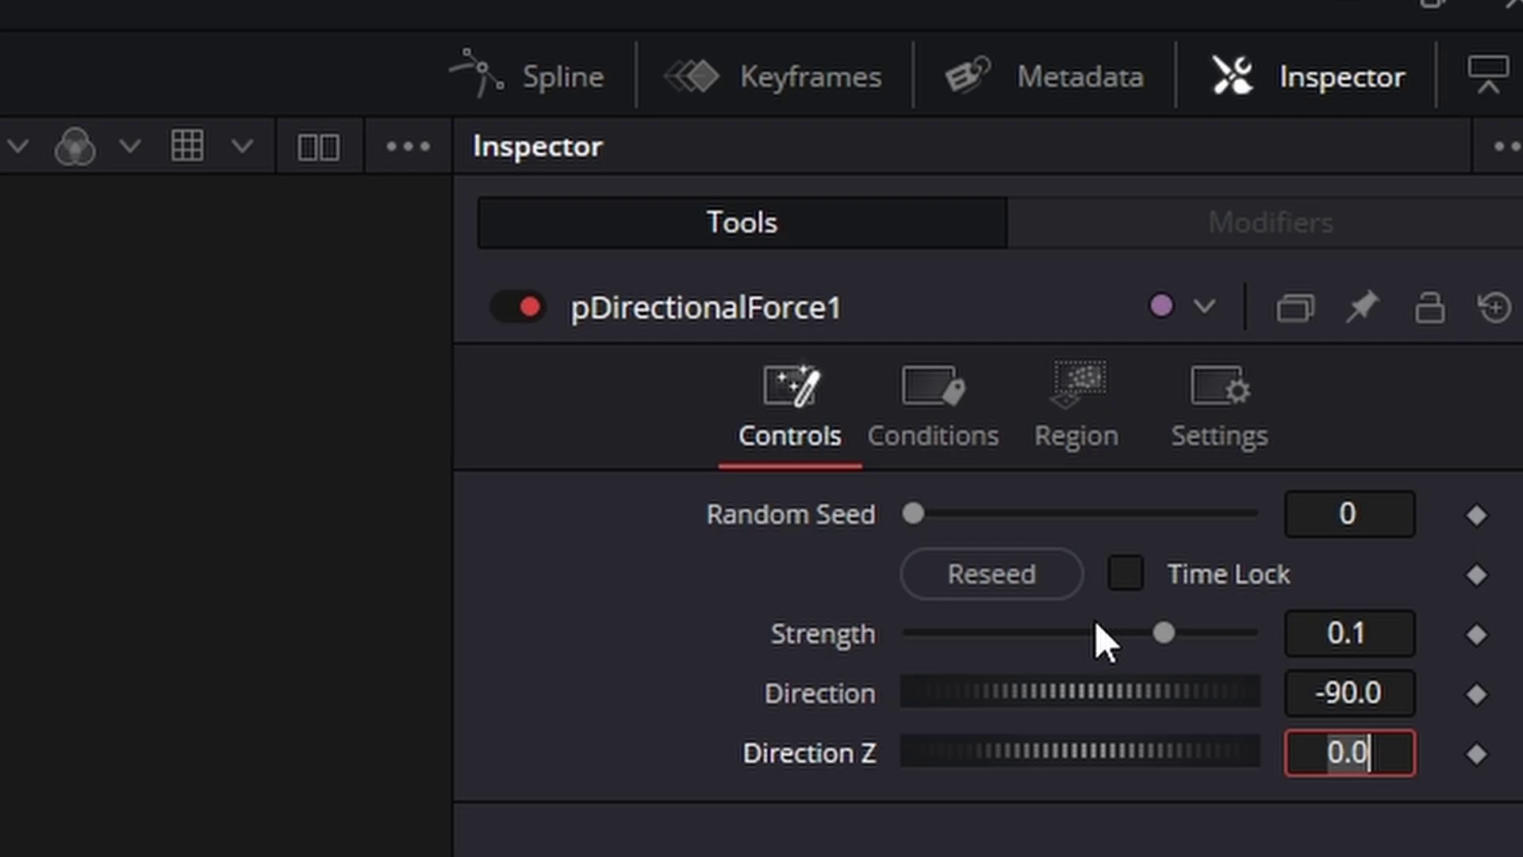
pyautogui.click(1164, 646)
pyautogui.moveTo(1164, 644); pyautogui.dragTo(1144, 644)
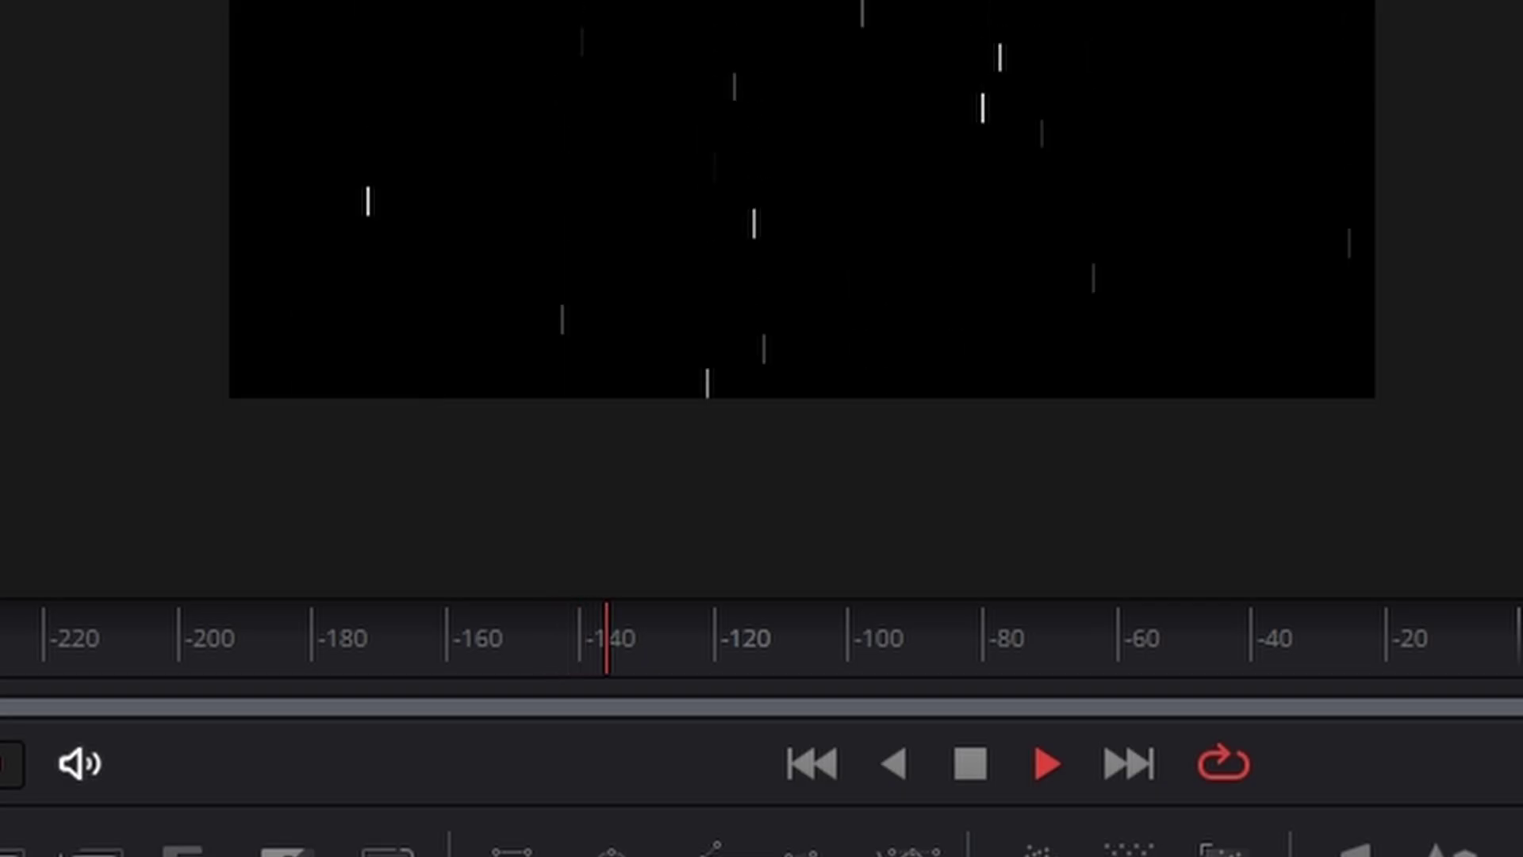
pyautogui.press('space')
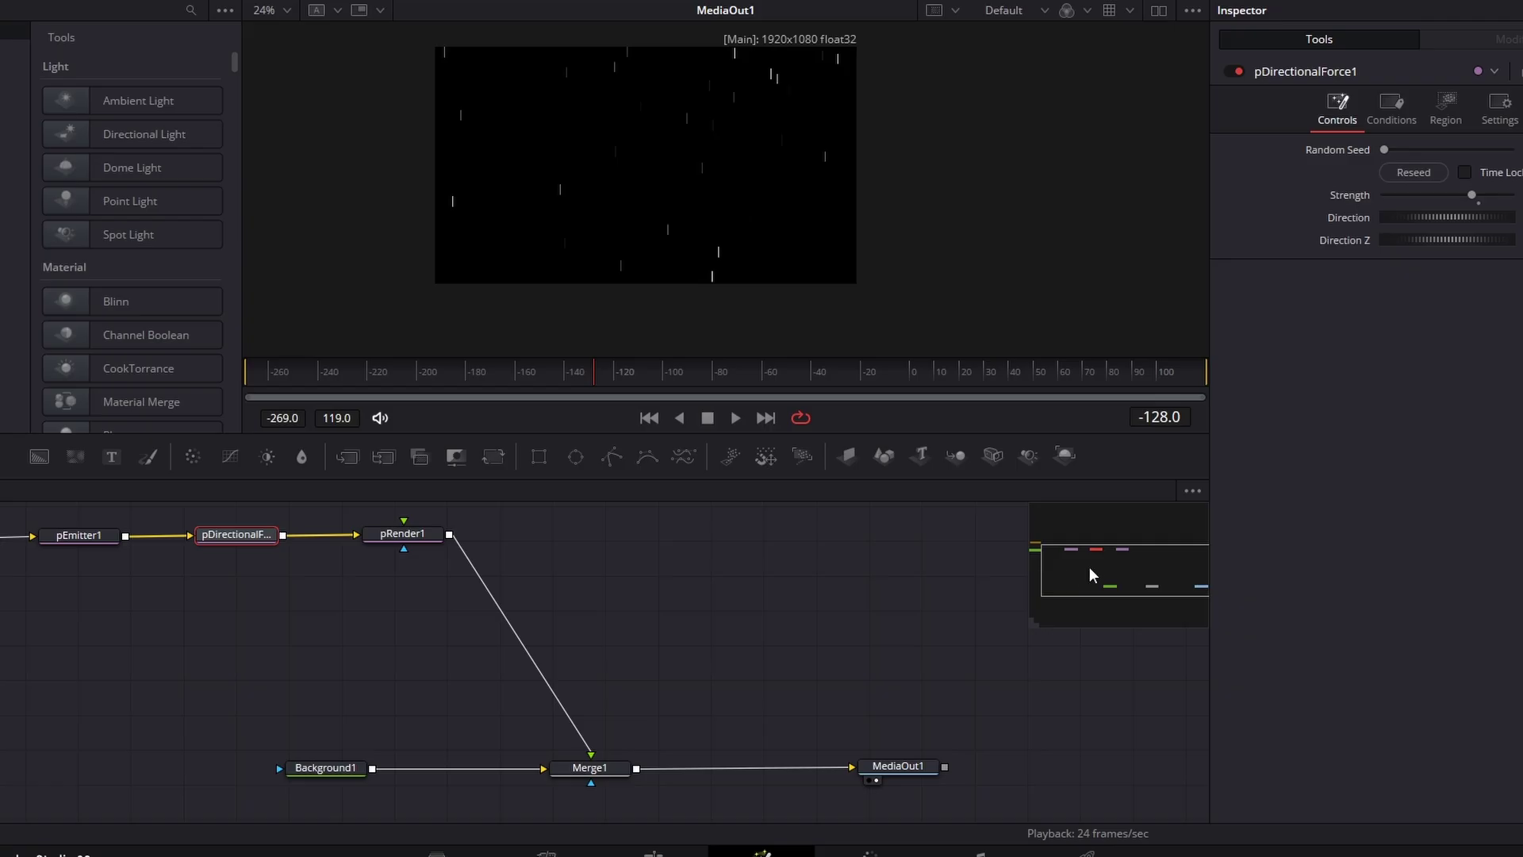
# Step: Add a Trails node after pRender1 and place it below
pyautogui.moveTo(1089, 573); pyautogui.dragTo(1079, 558)
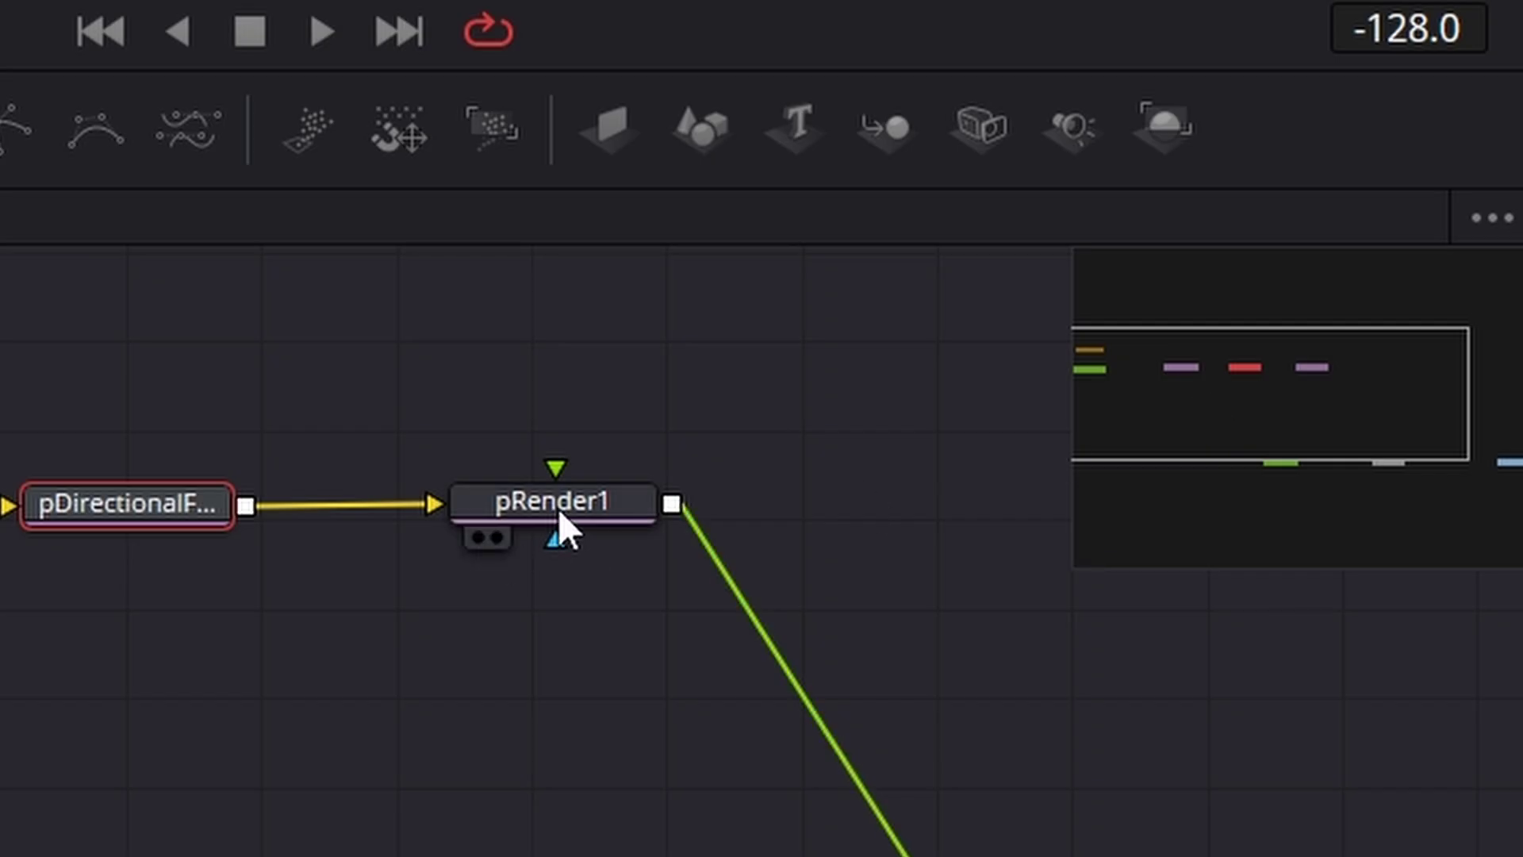
pyautogui.moveTo(559, 513); pyautogui.dragTo(580, 513)
pyautogui.click(580, 513)
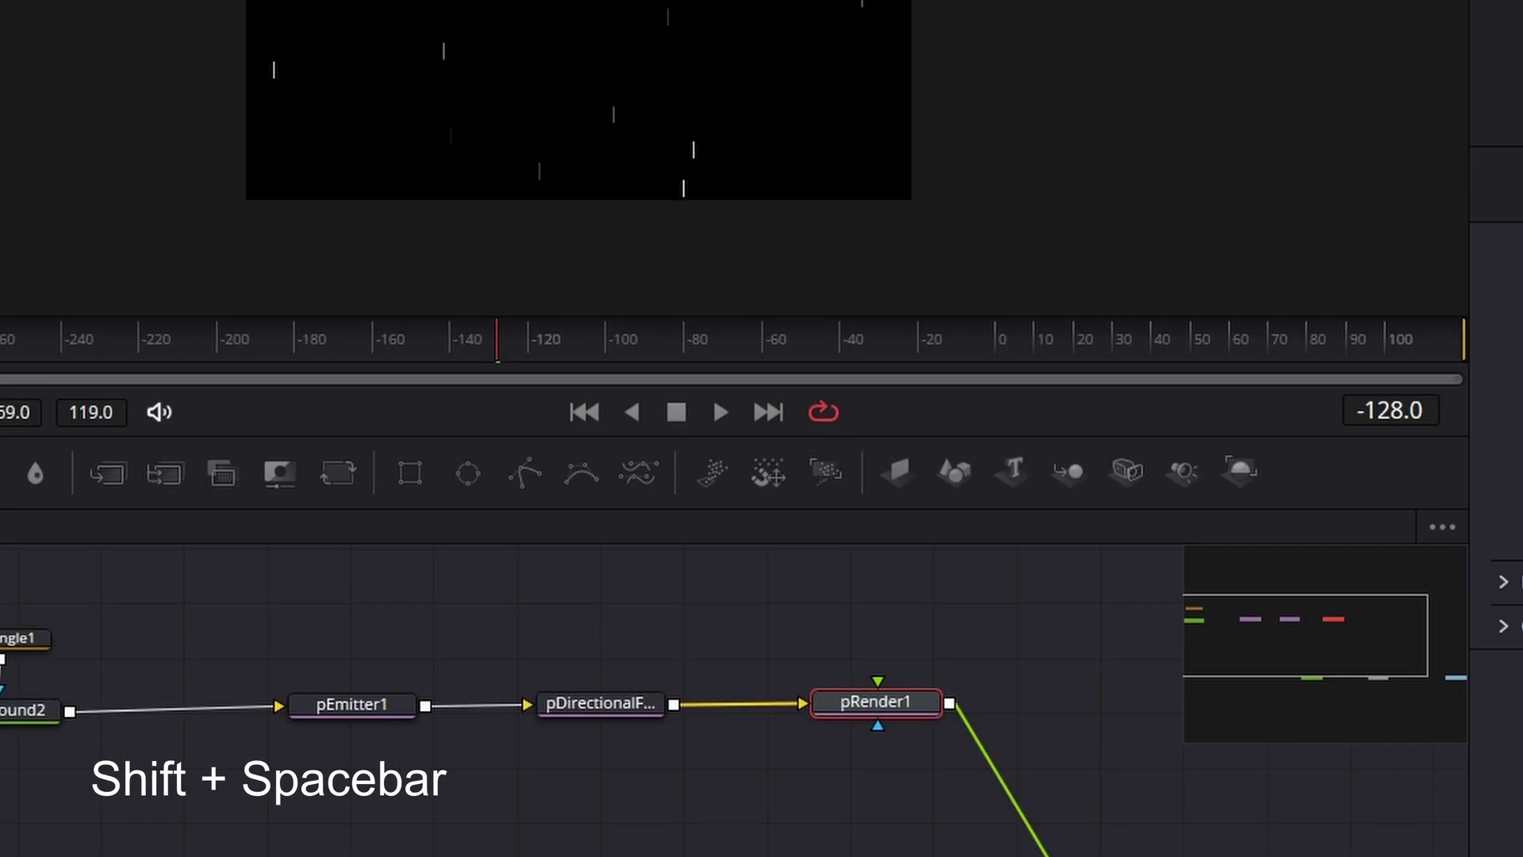
pyautogui.hotkey('shift', 'space')
pyautogui.write('grid')
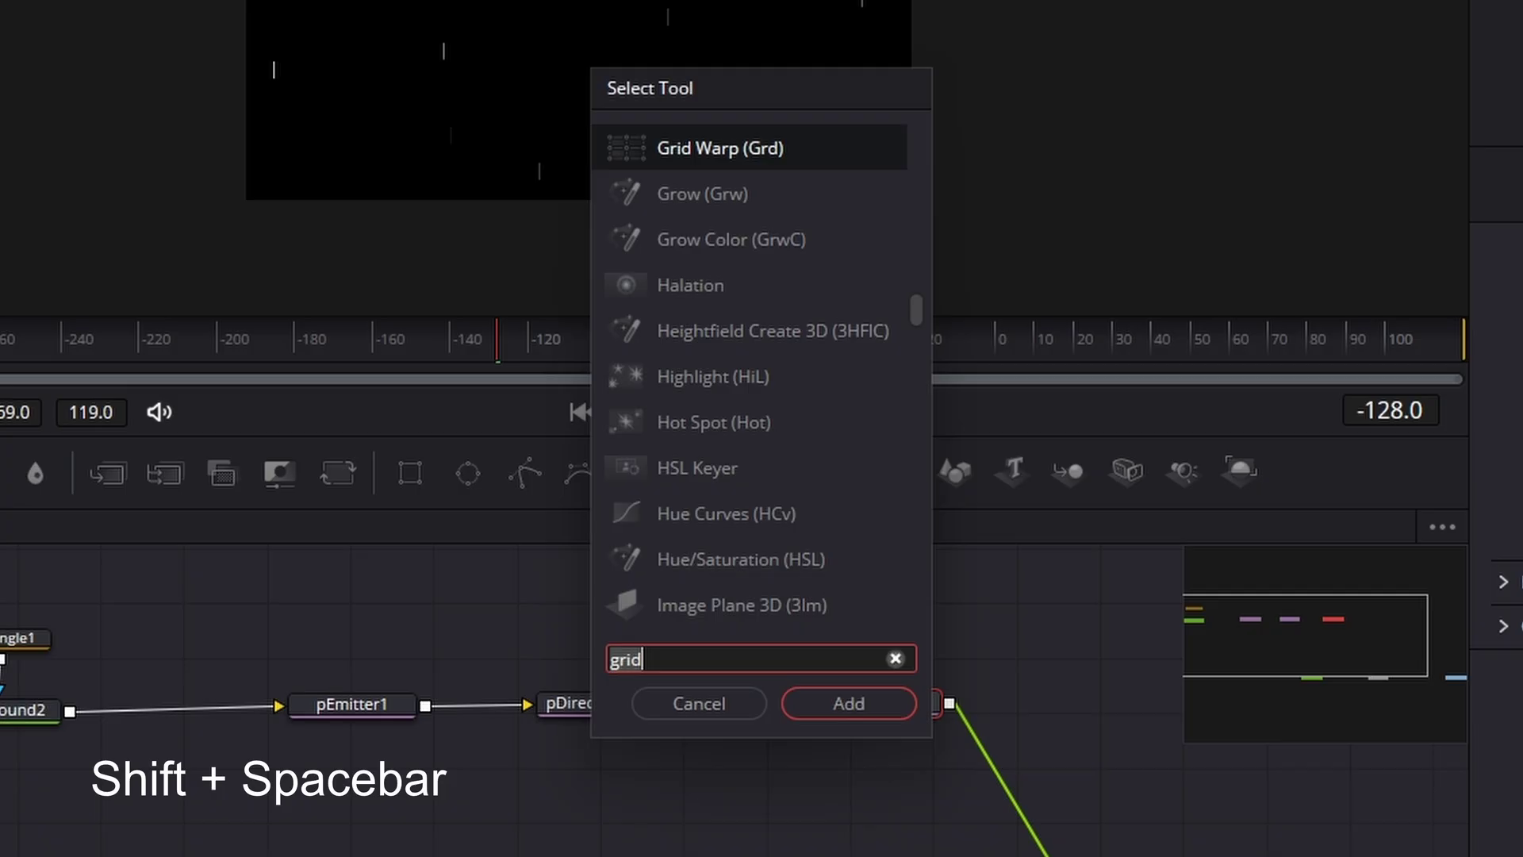
pyautogui.press('BackSpace')
pyautogui.write('t')
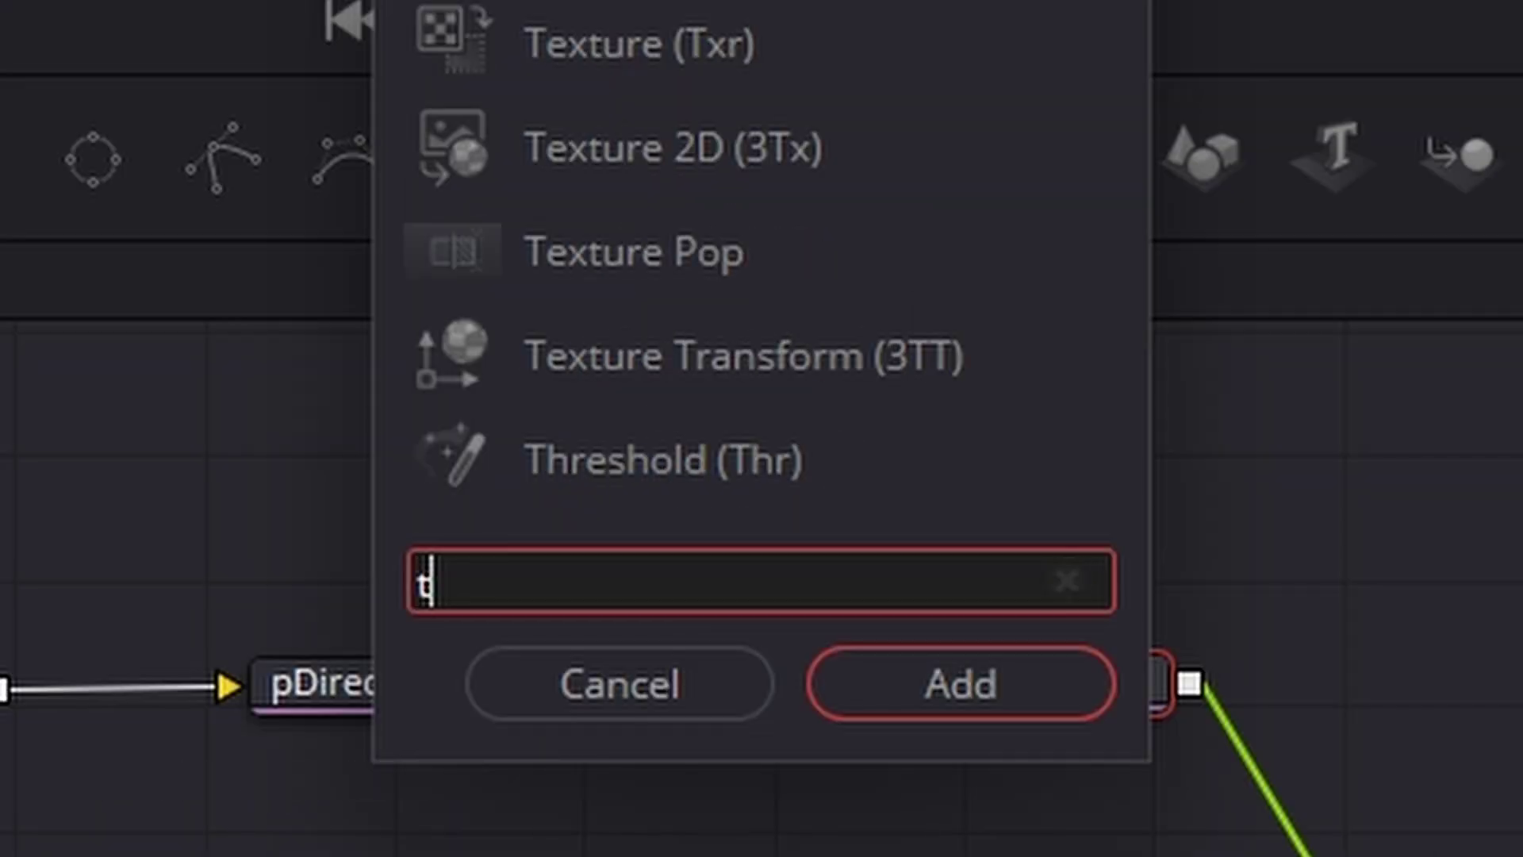
pyautogui.write('rail')
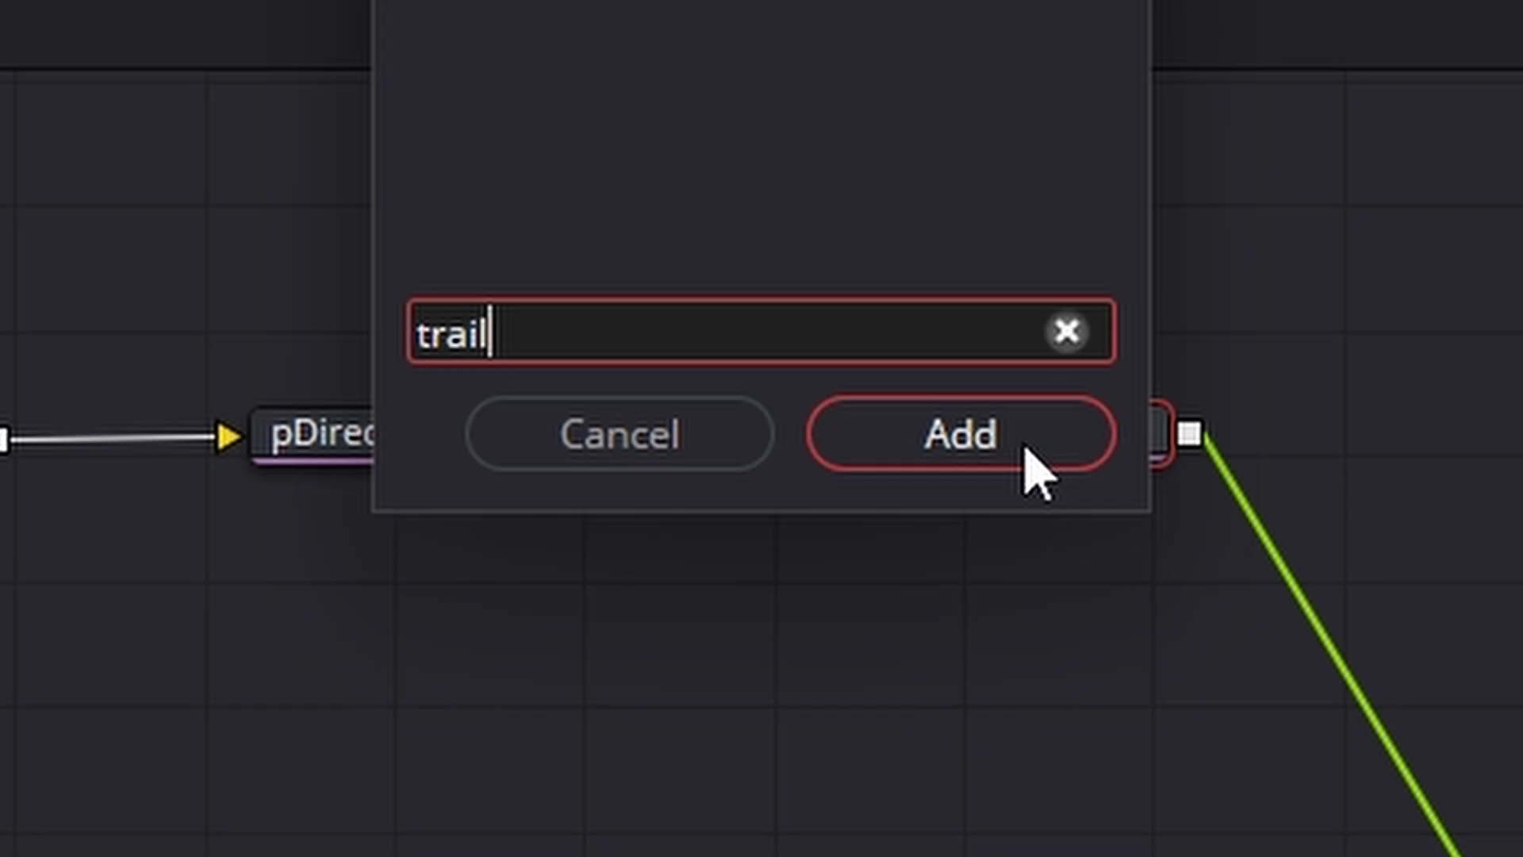
pyautogui.click(1023, 690)
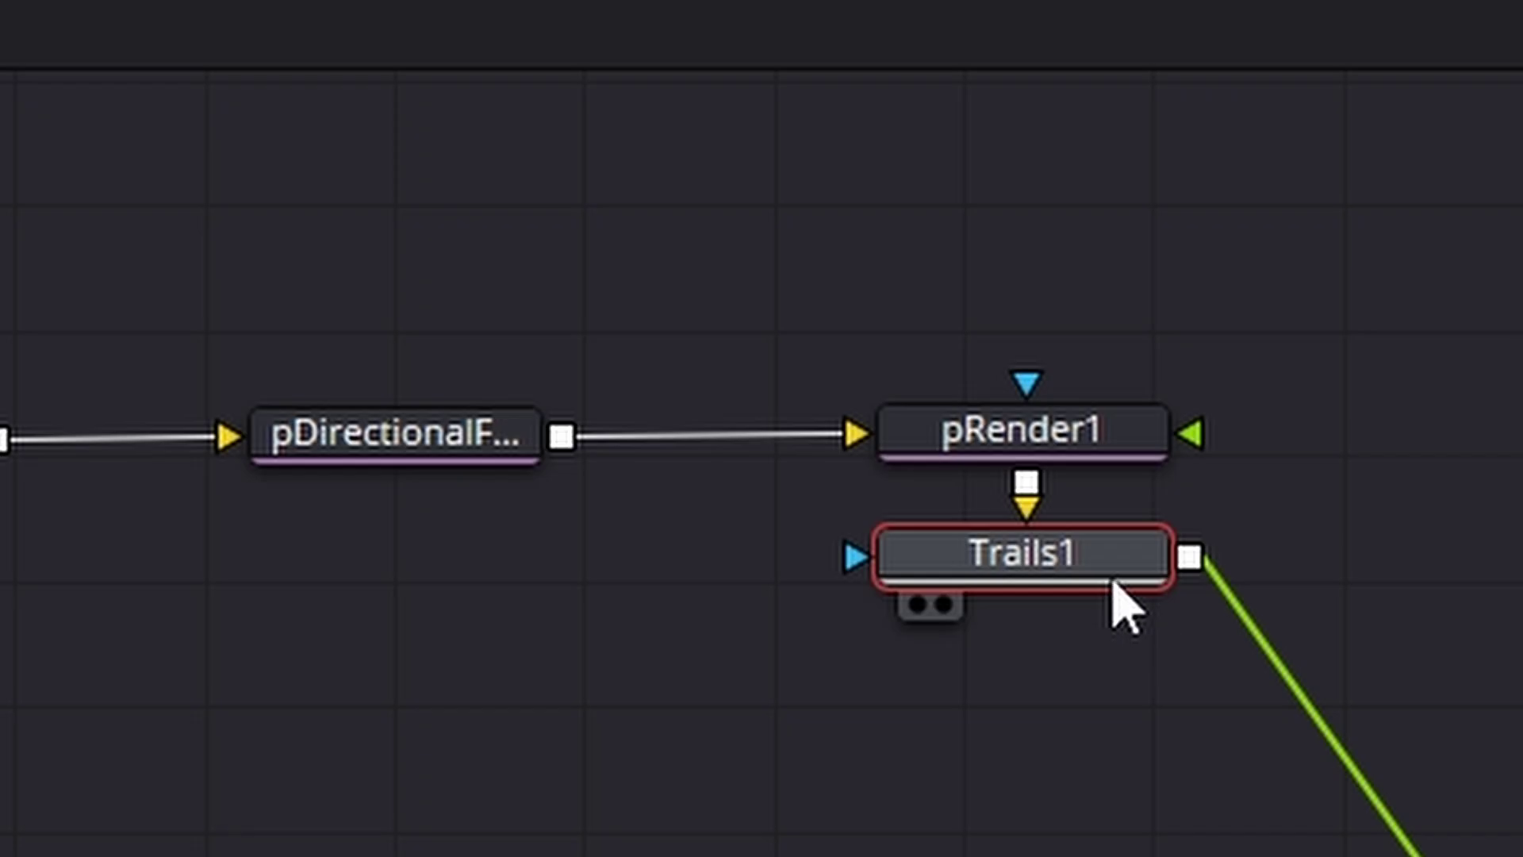
pyautogui.moveTo(1127, 610); pyautogui.dragTo(1123, 856)
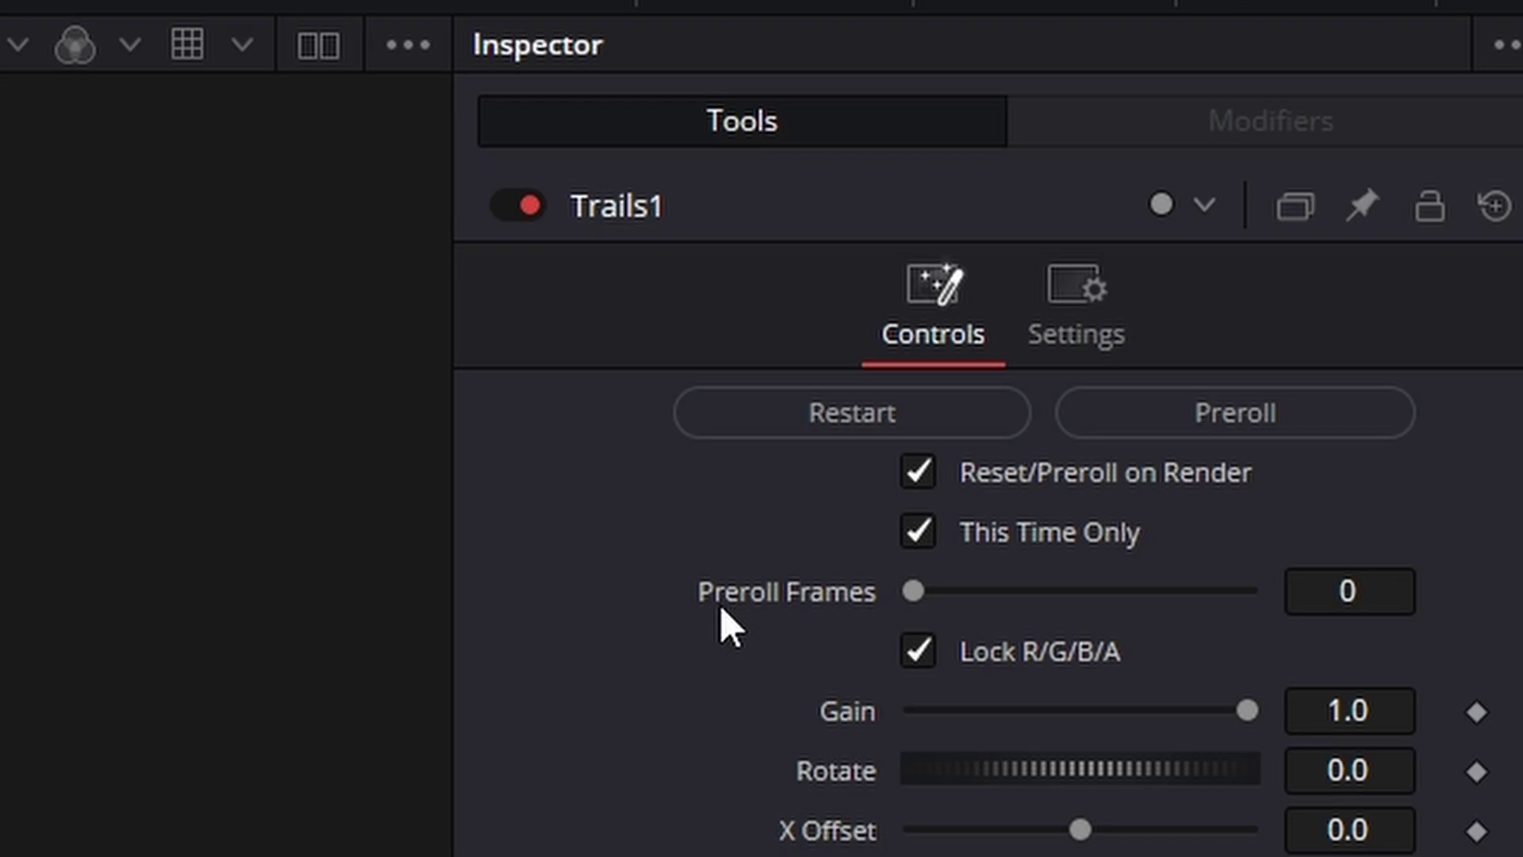
# Step: Give Trails1 20 preroll frames, gain near 0.94, unlocked X/Y blur with Y Blur Size 26.4, and play
pyautogui.click(1339, 598)
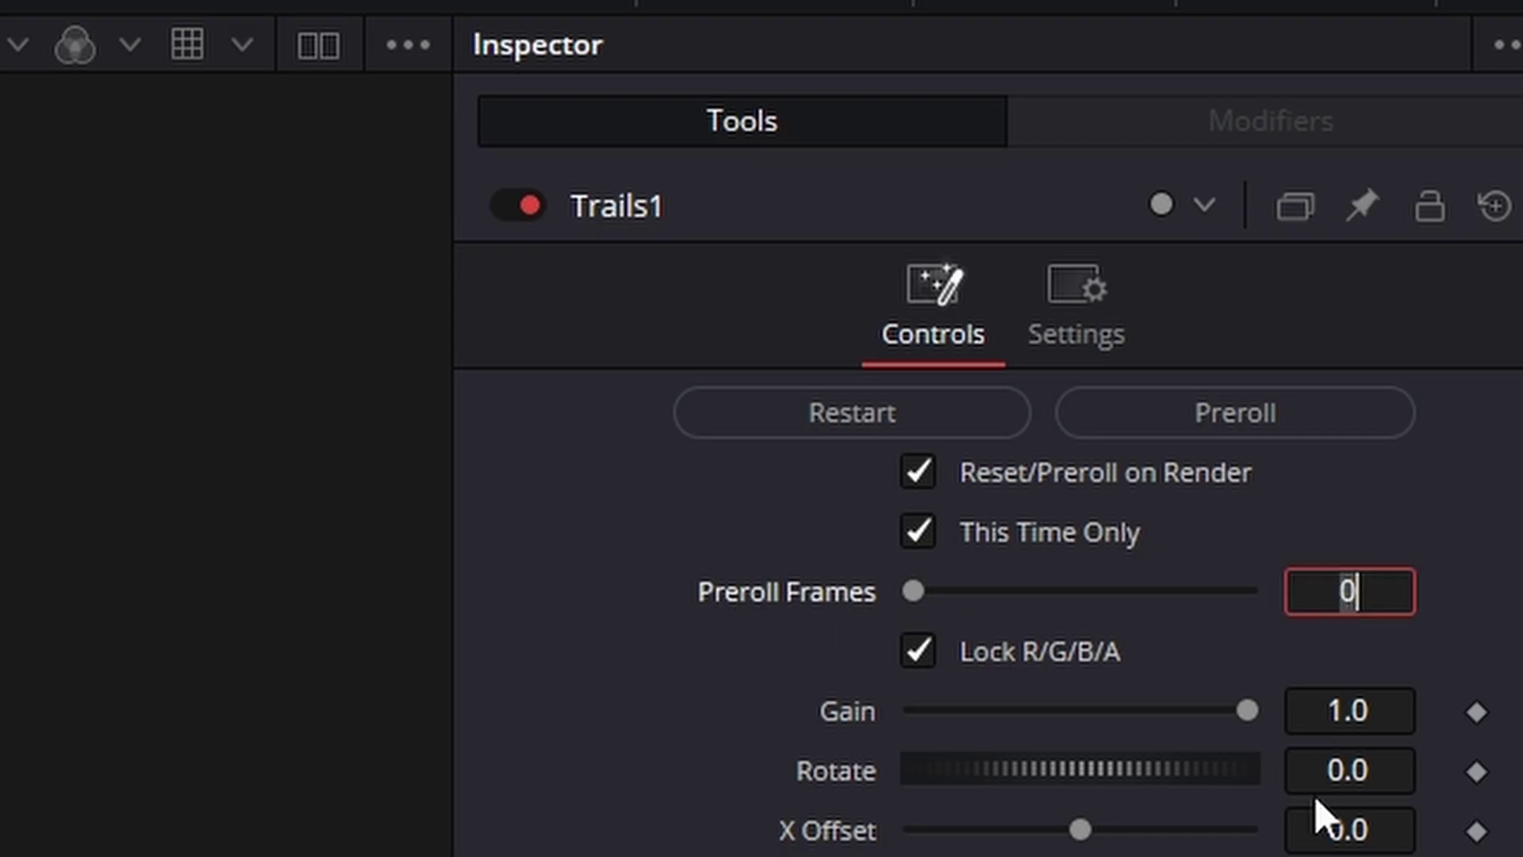
pyautogui.write('2')
pyautogui.write('0')
pyautogui.press('Tab')
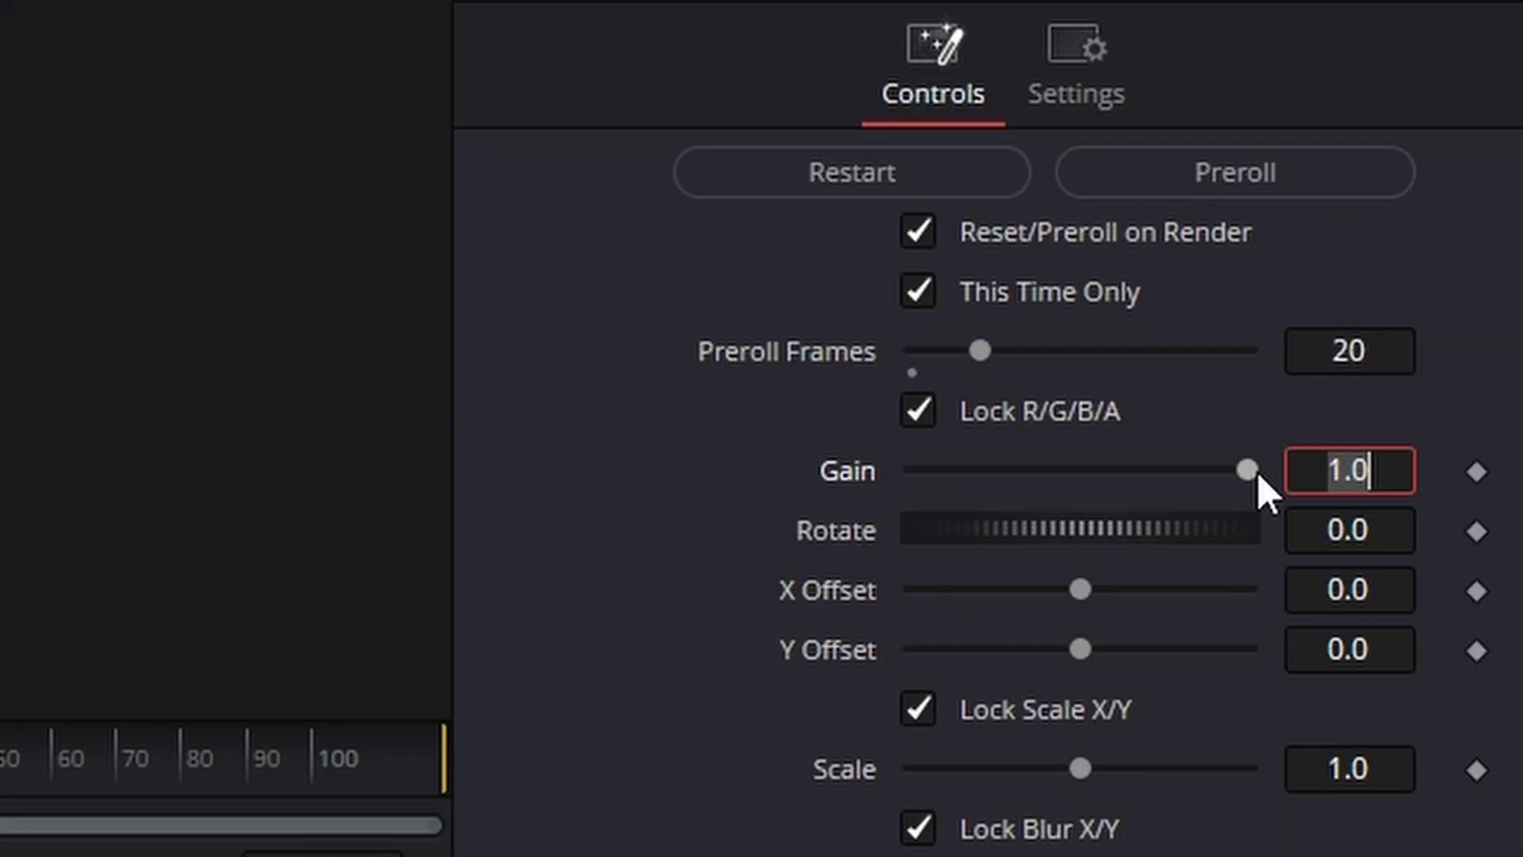
pyautogui.moveTo(1242, 469); pyautogui.dragTo(1222, 468)
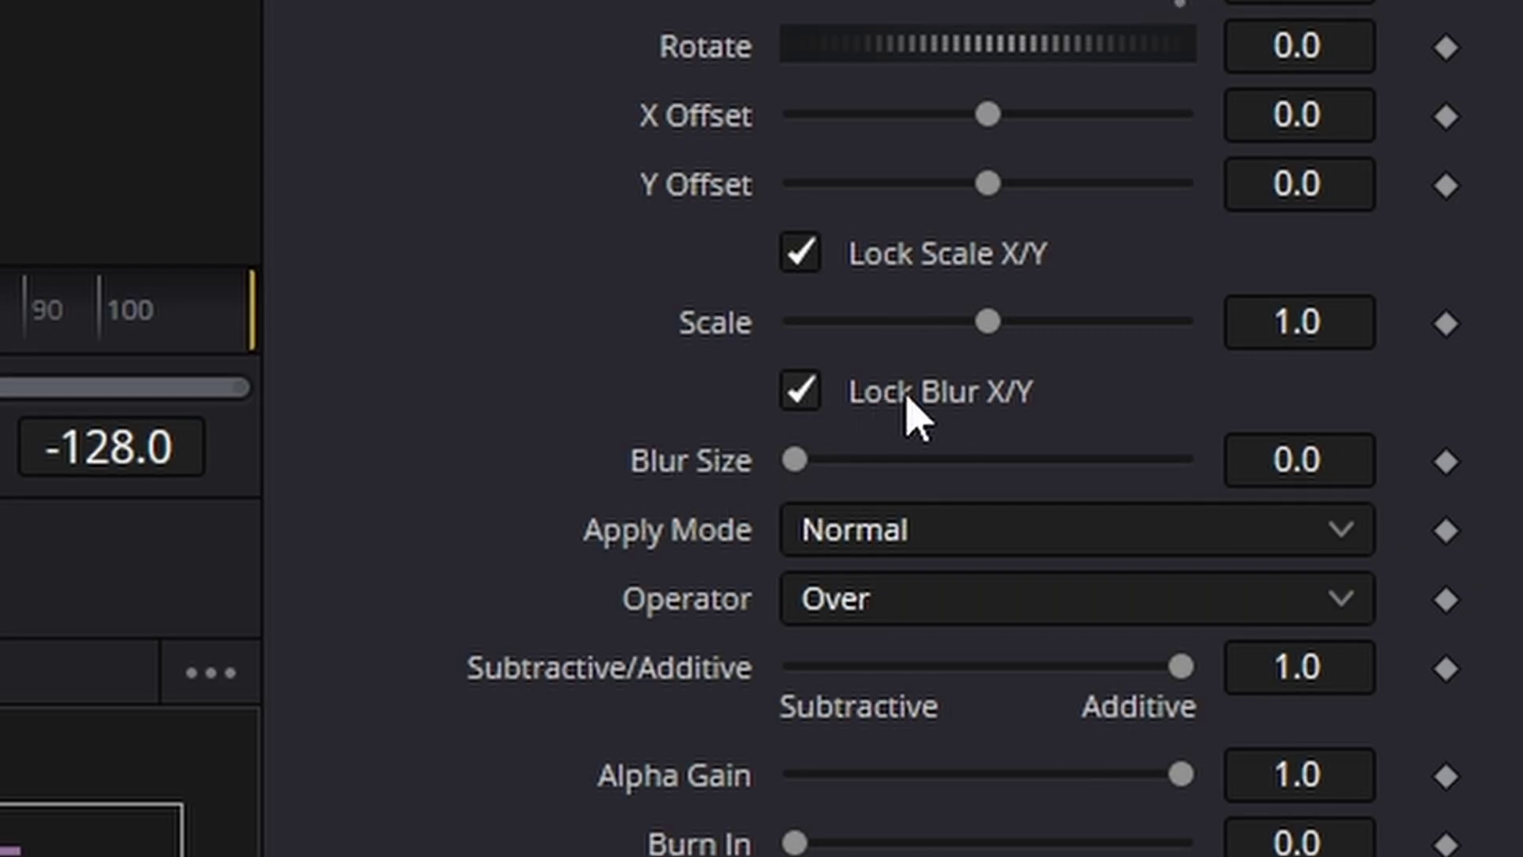
pyautogui.click(799, 391)
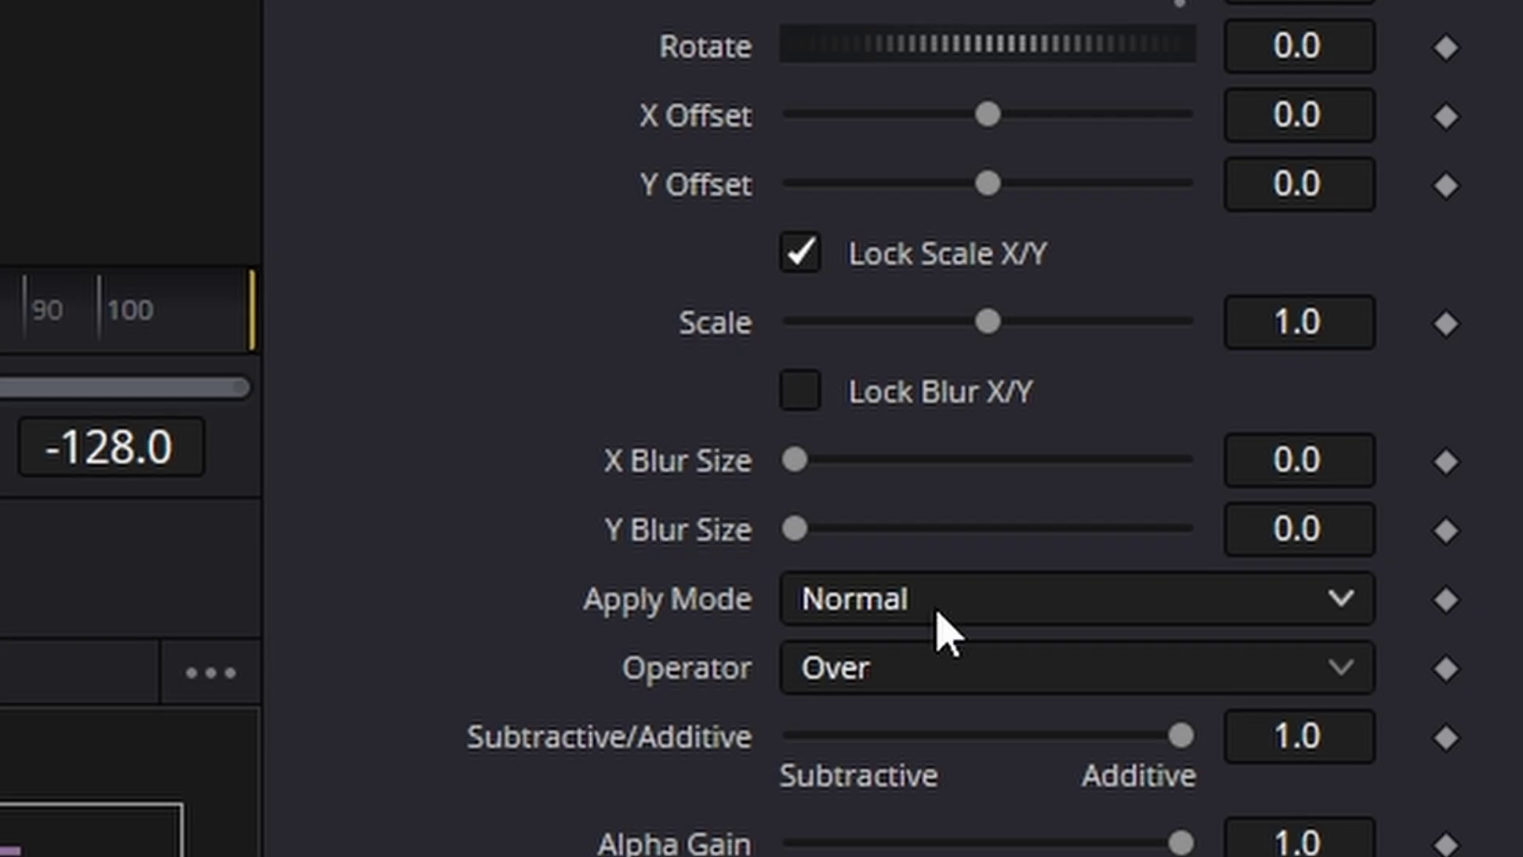
pyautogui.moveTo(801, 534); pyautogui.dragTo(900, 541)
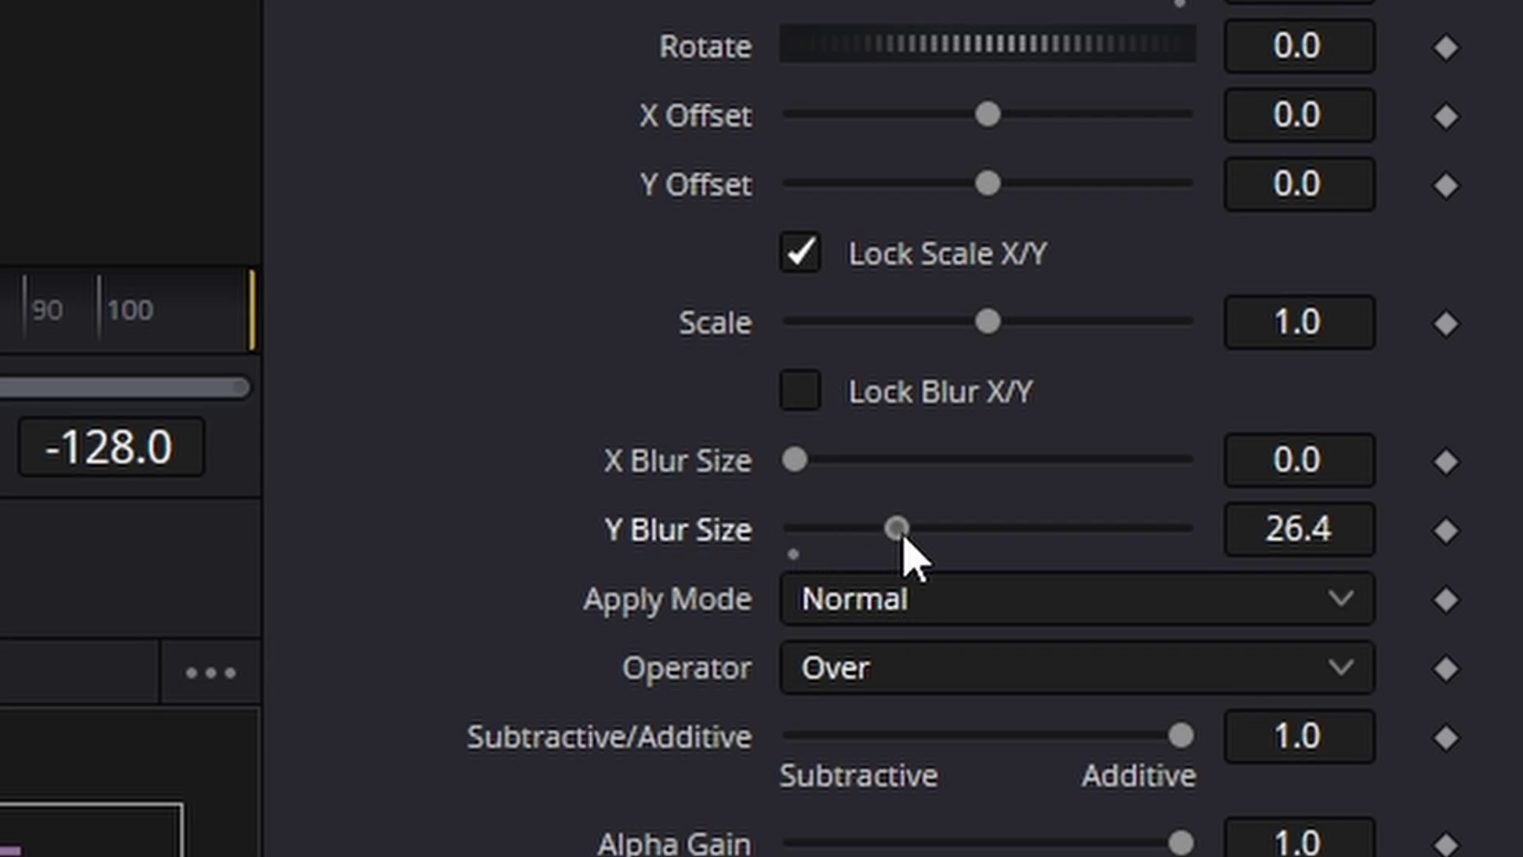
pyautogui.click(953, 800)
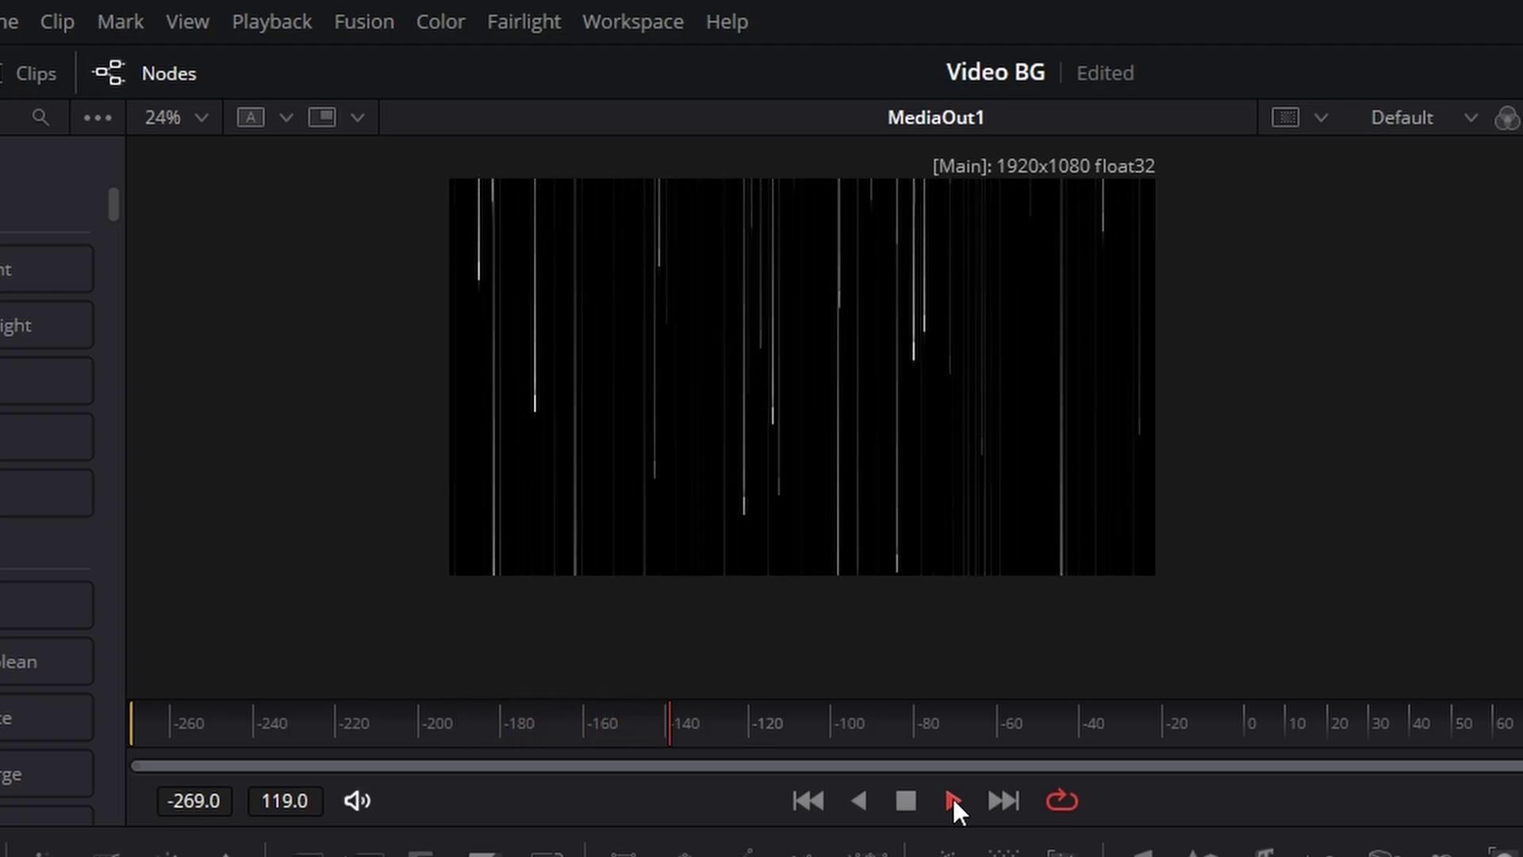
# Step: Stop playback and make Background1 a Four Corner gradient
pyautogui.click(906, 800)
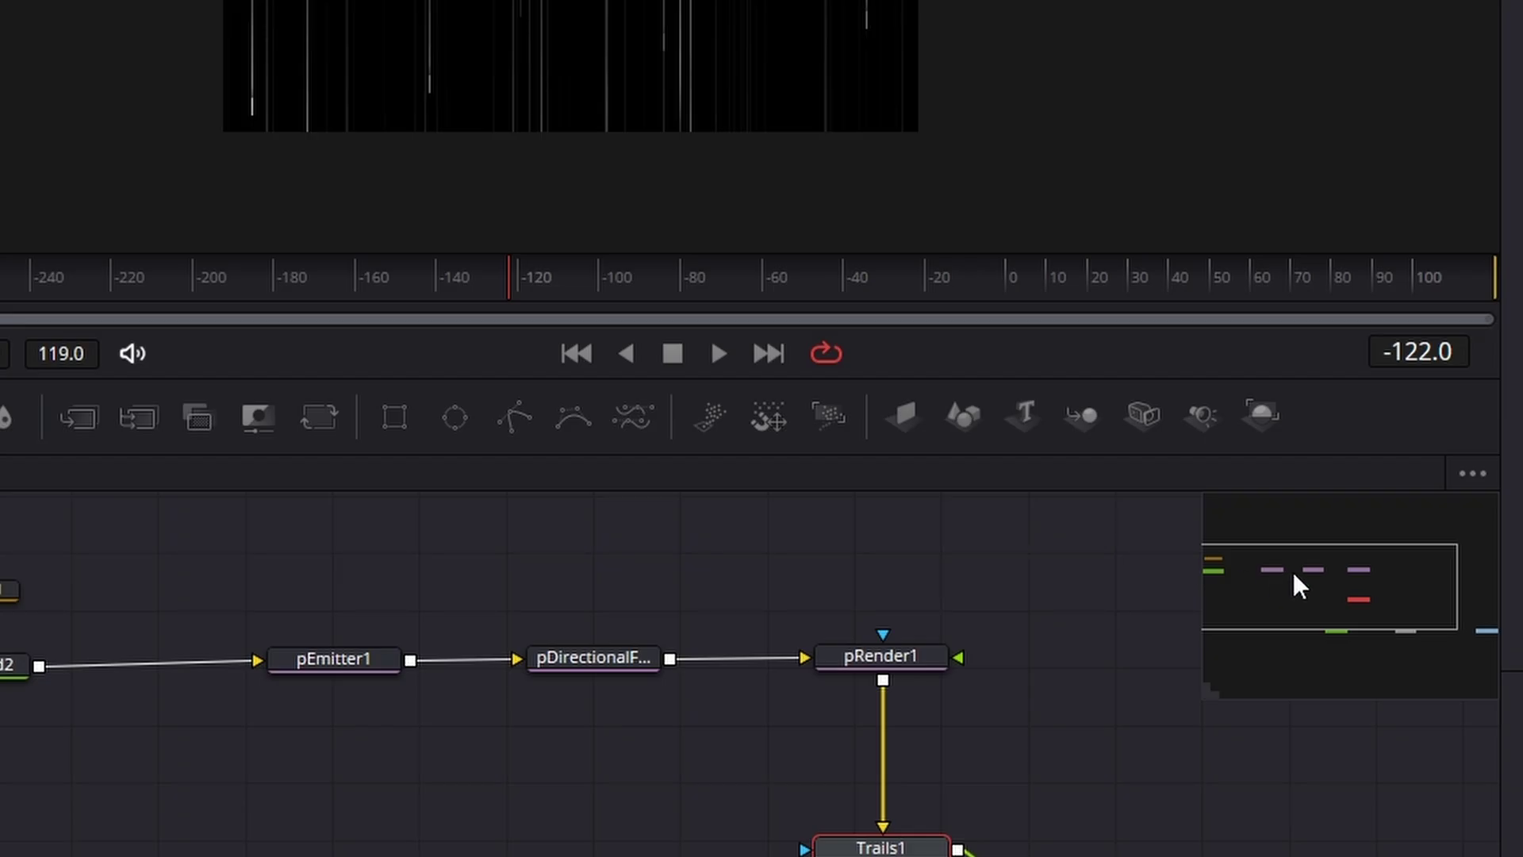
pyautogui.moveTo(1299, 585); pyautogui.dragTo(1224, 622)
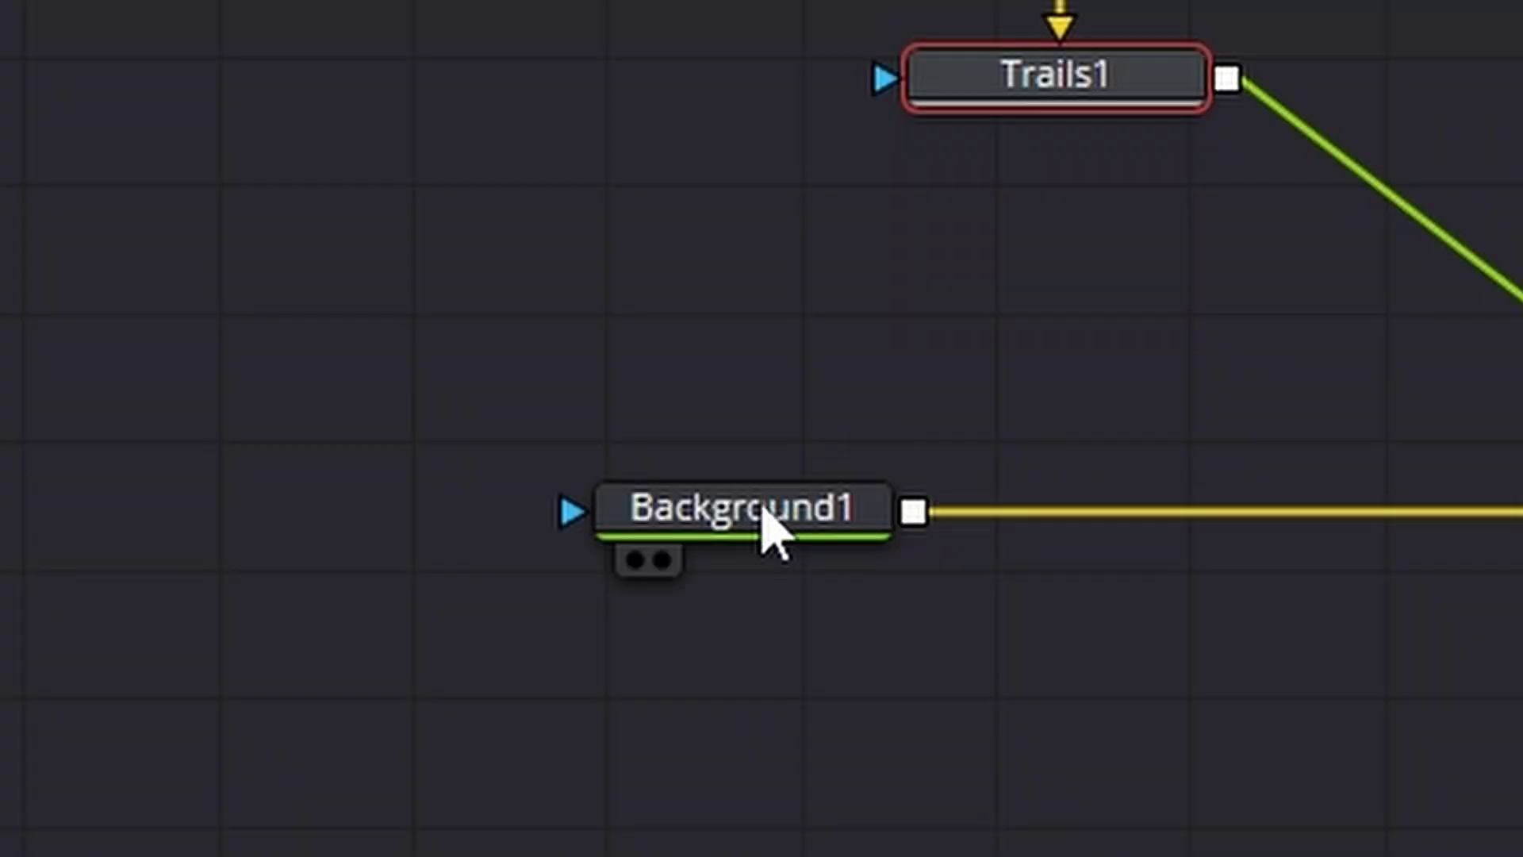
pyautogui.moveTo(765, 531); pyautogui.dragTo(381, 571)
pyautogui.click(1079, 436)
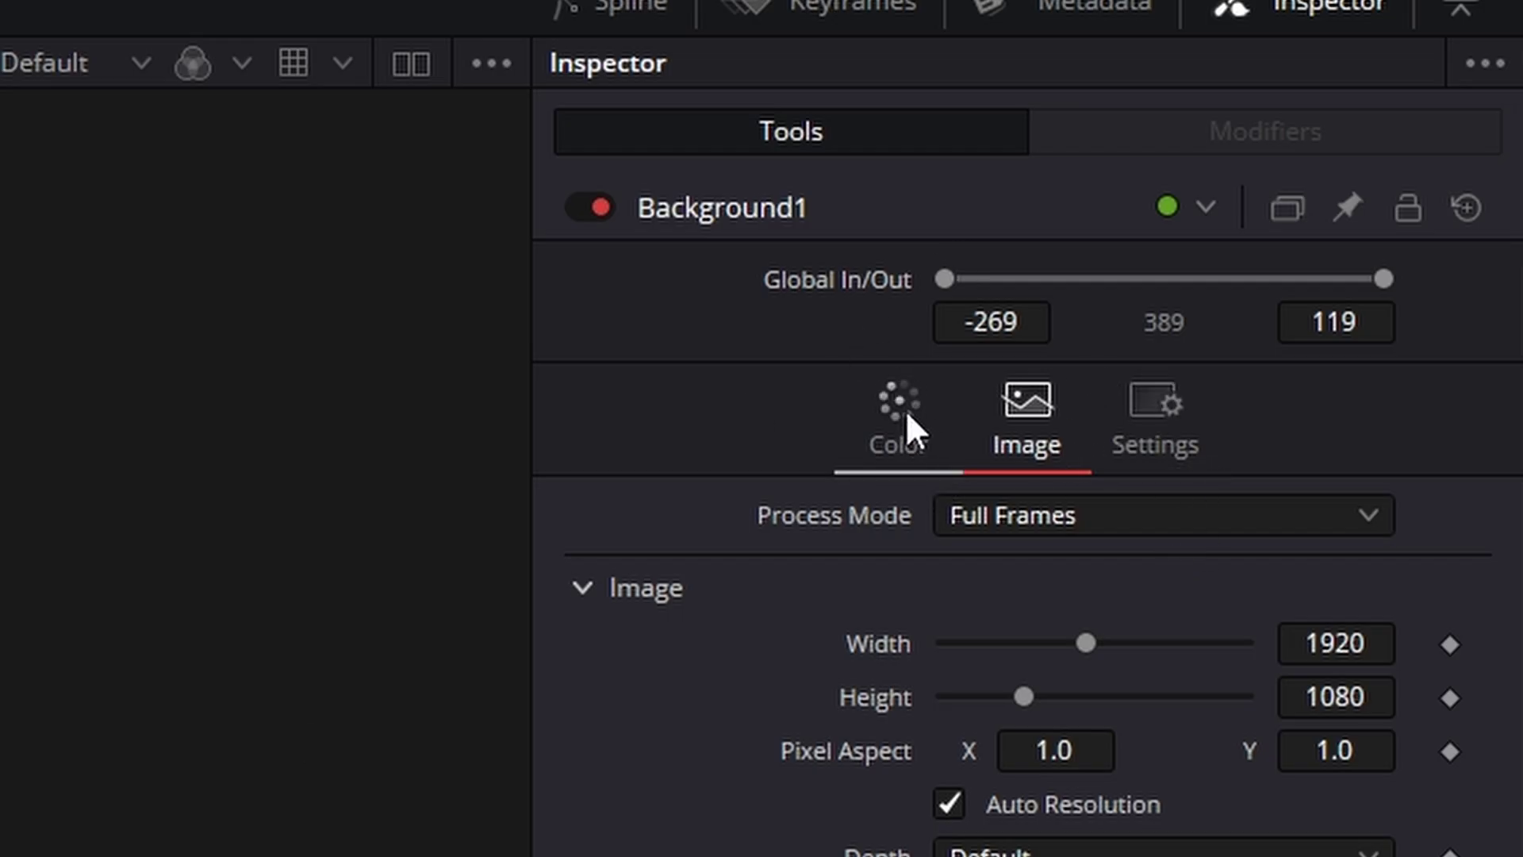
pyautogui.click(906, 410)
pyautogui.click(1101, 511)
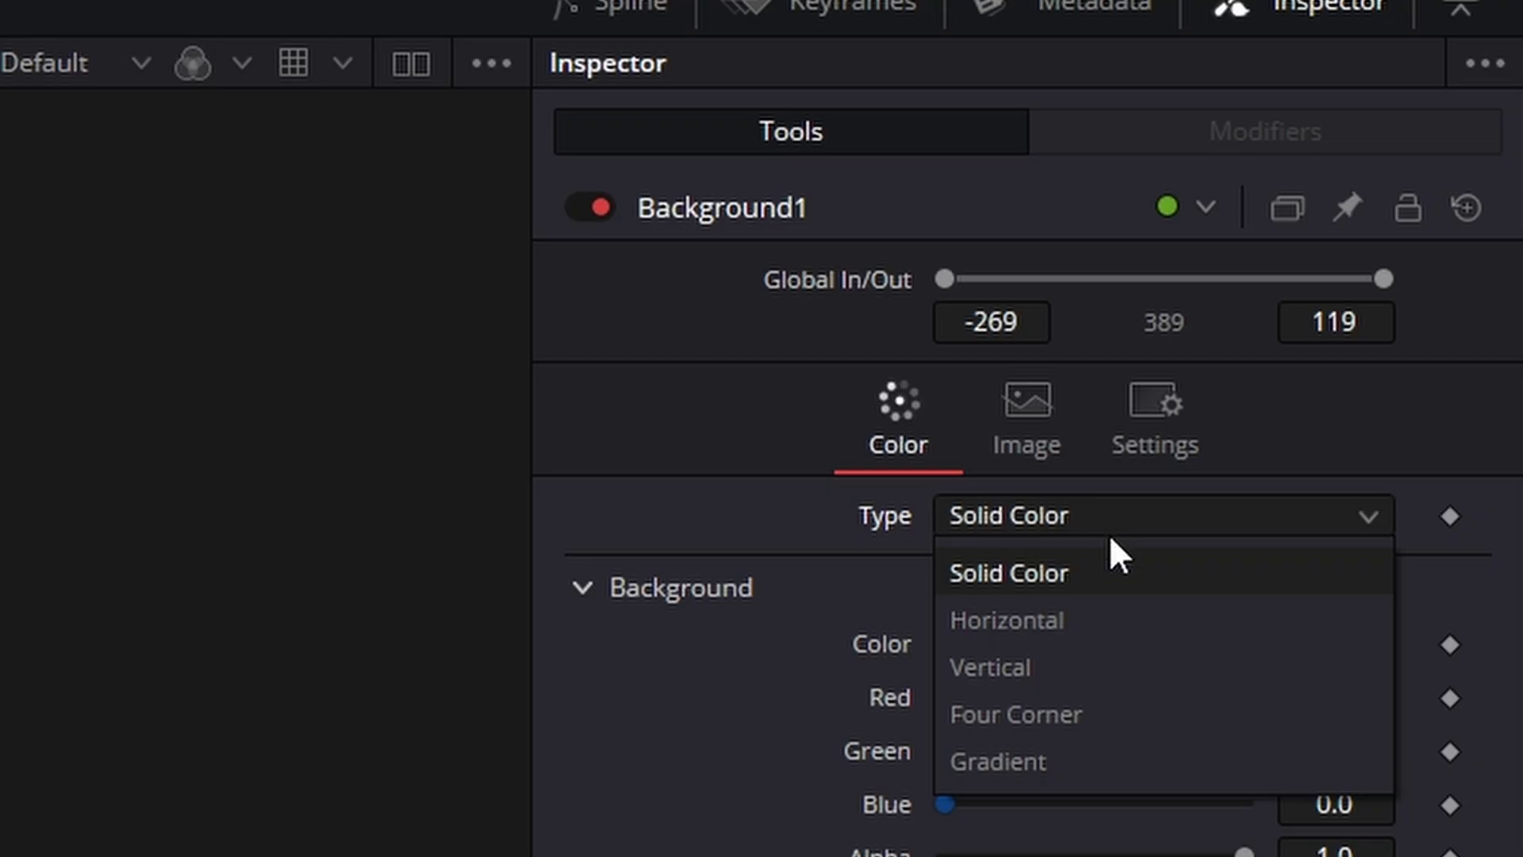
pyautogui.click(1104, 719)
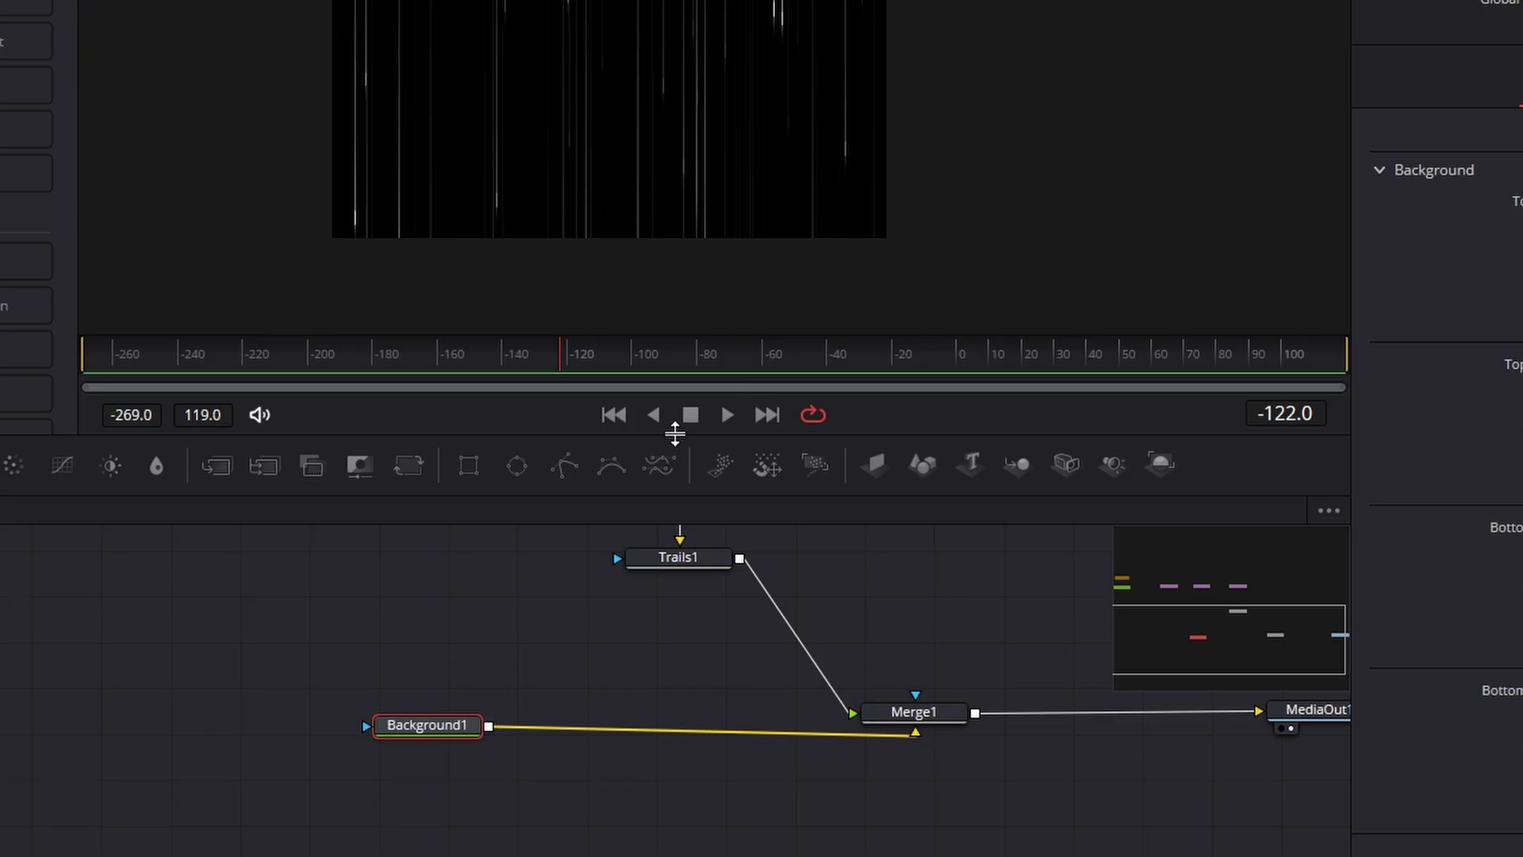
pyautogui.moveTo(675, 433); pyautogui.dragTo(674, 483)
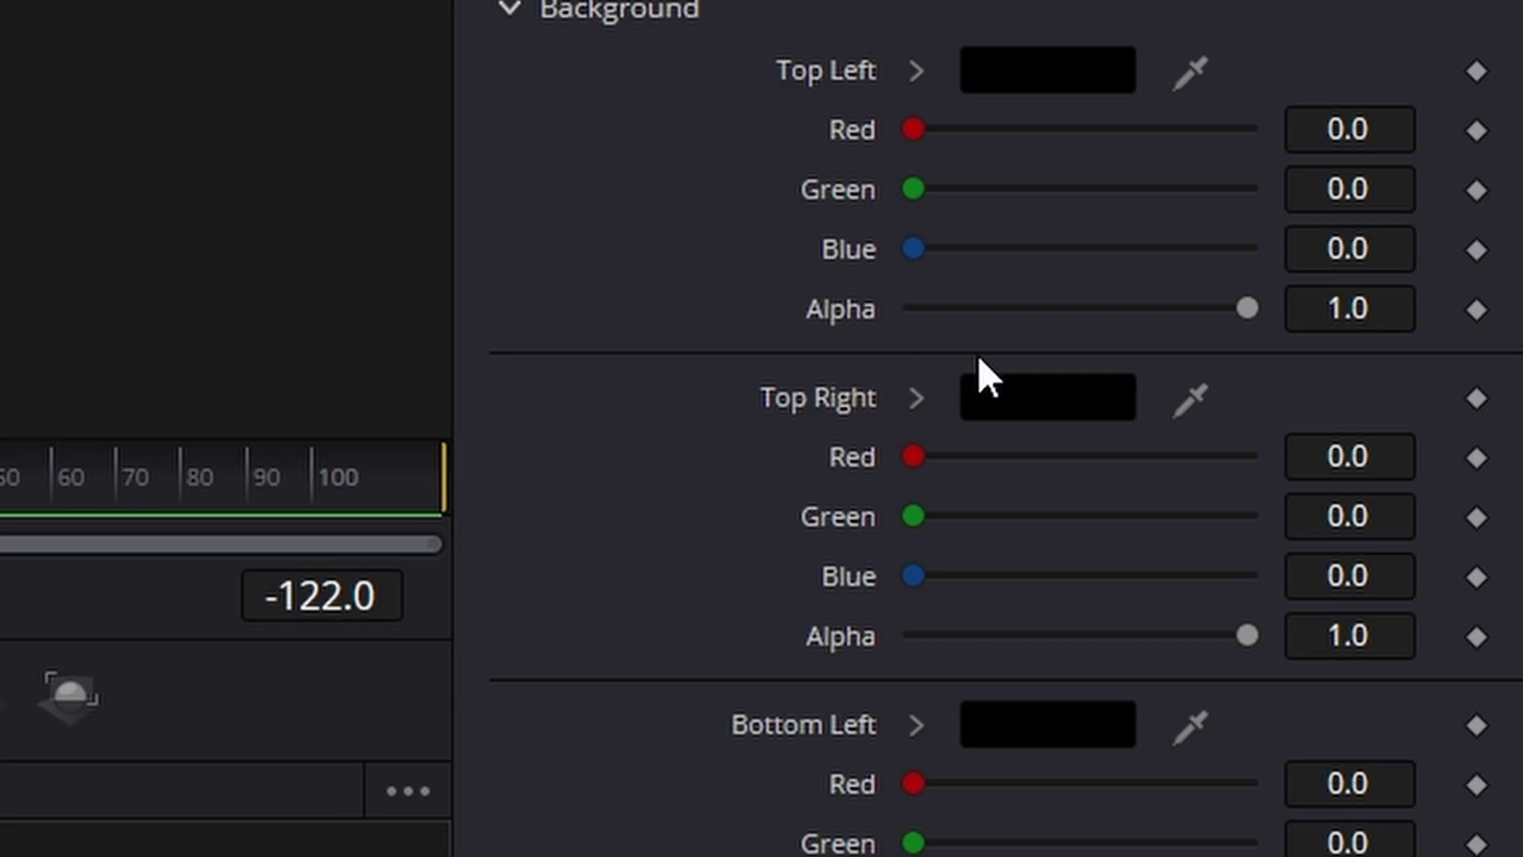
# Step: Set the top-right corner to blue and the bottom-right corner to dark indigo
pyautogui.click(1002, 399)
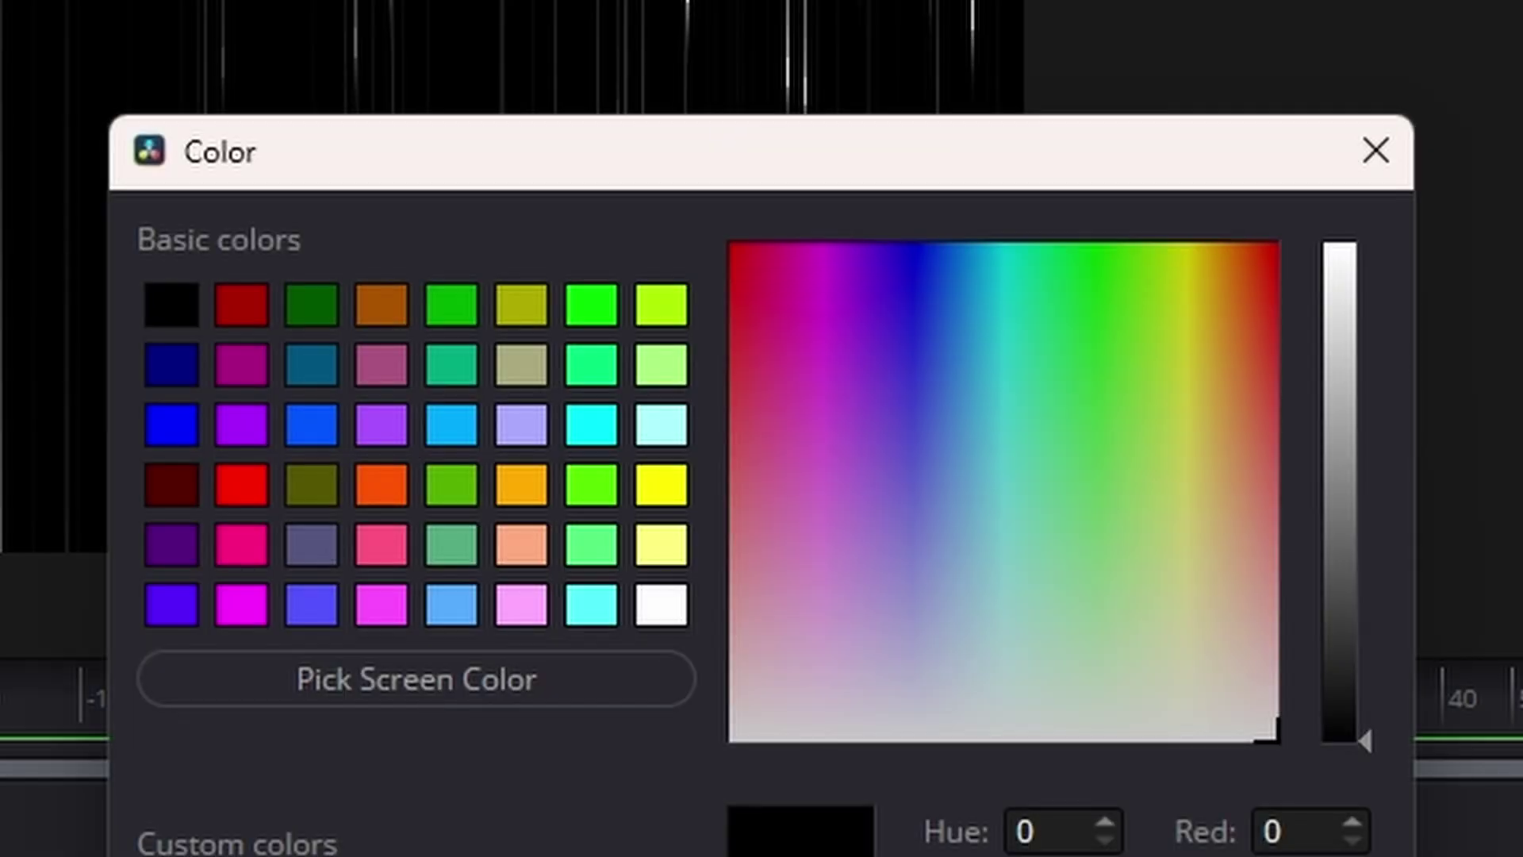
pyautogui.click(903, 314)
pyautogui.click(1343, 385)
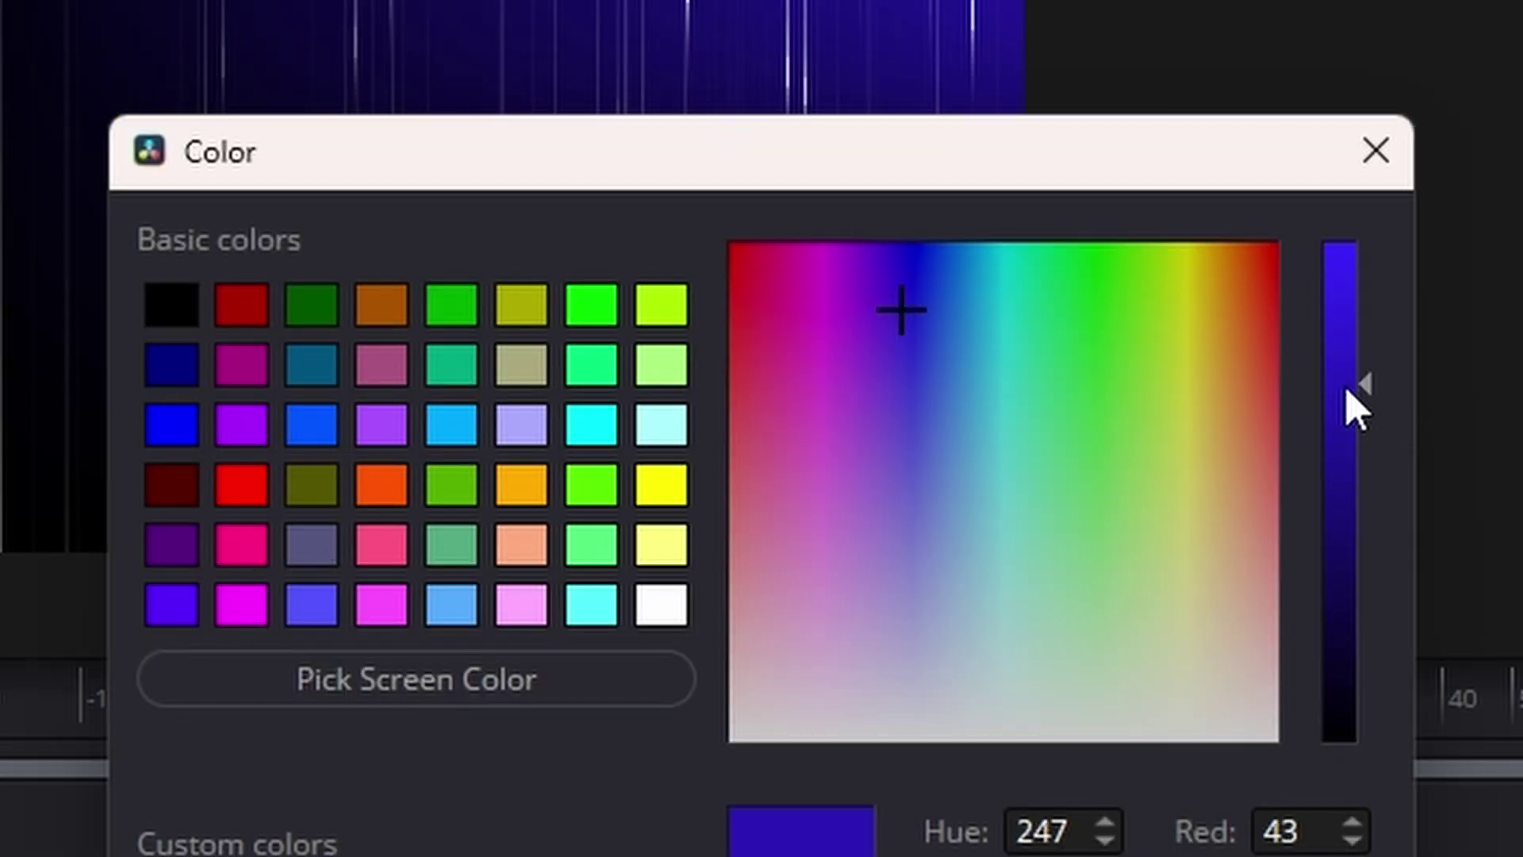
pyautogui.click(1293, 682)
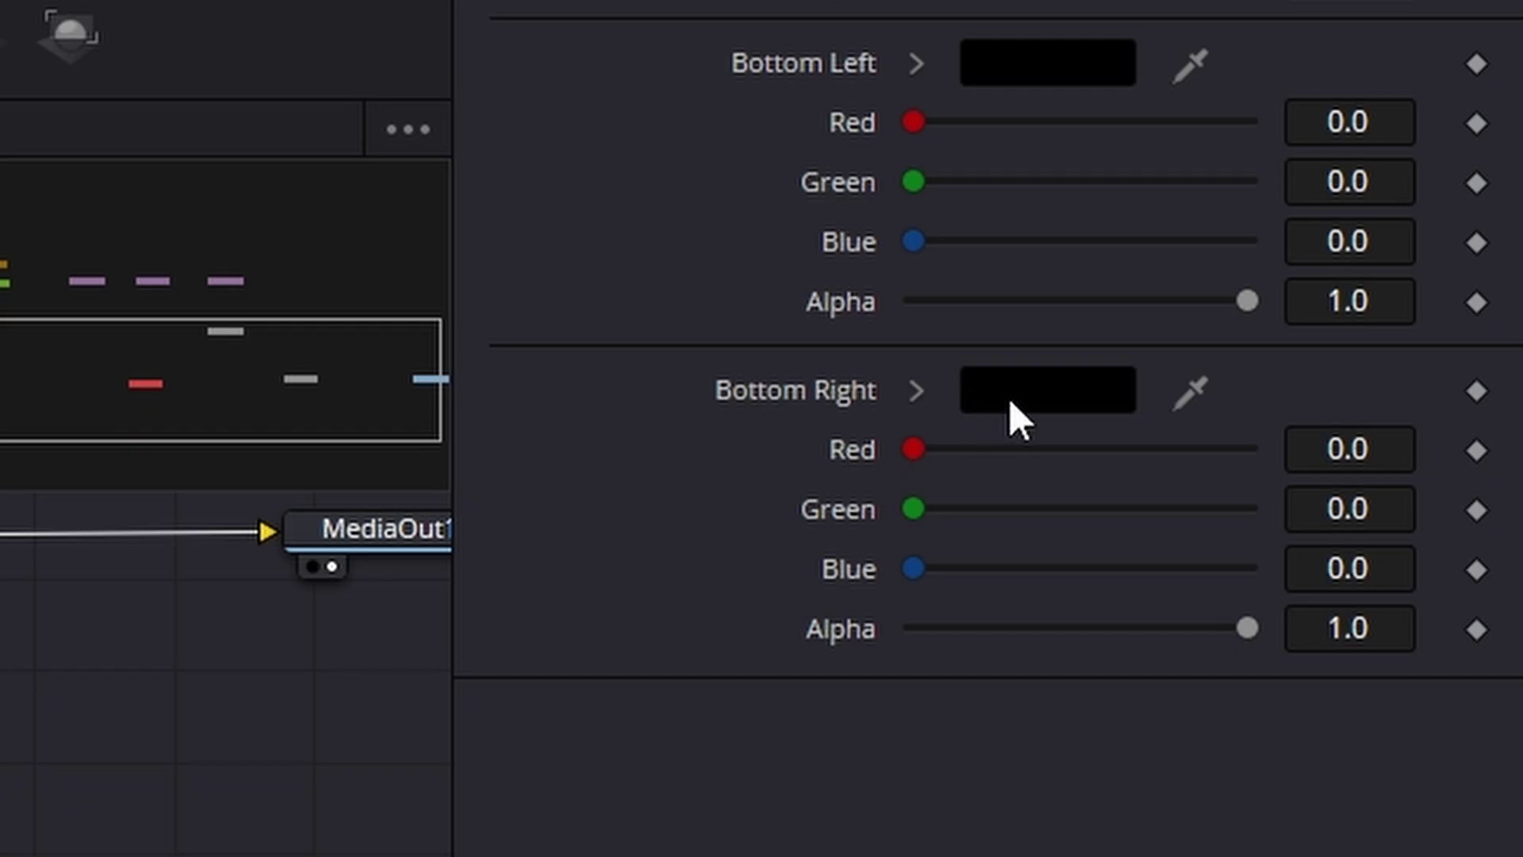
pyautogui.click(1036, 391)
pyautogui.click(716, 273)
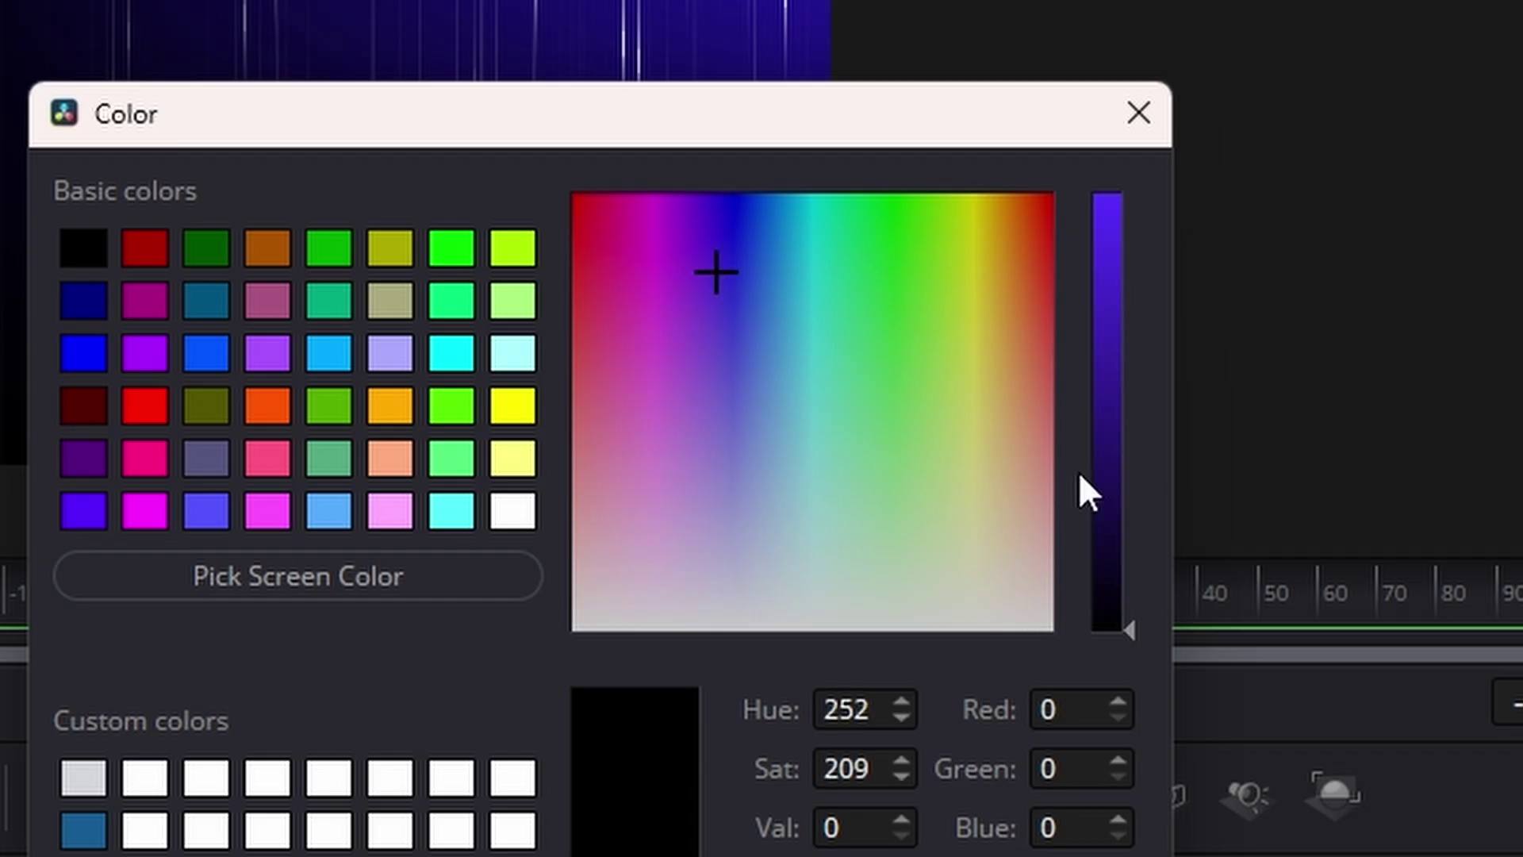
pyautogui.click(1113, 502)
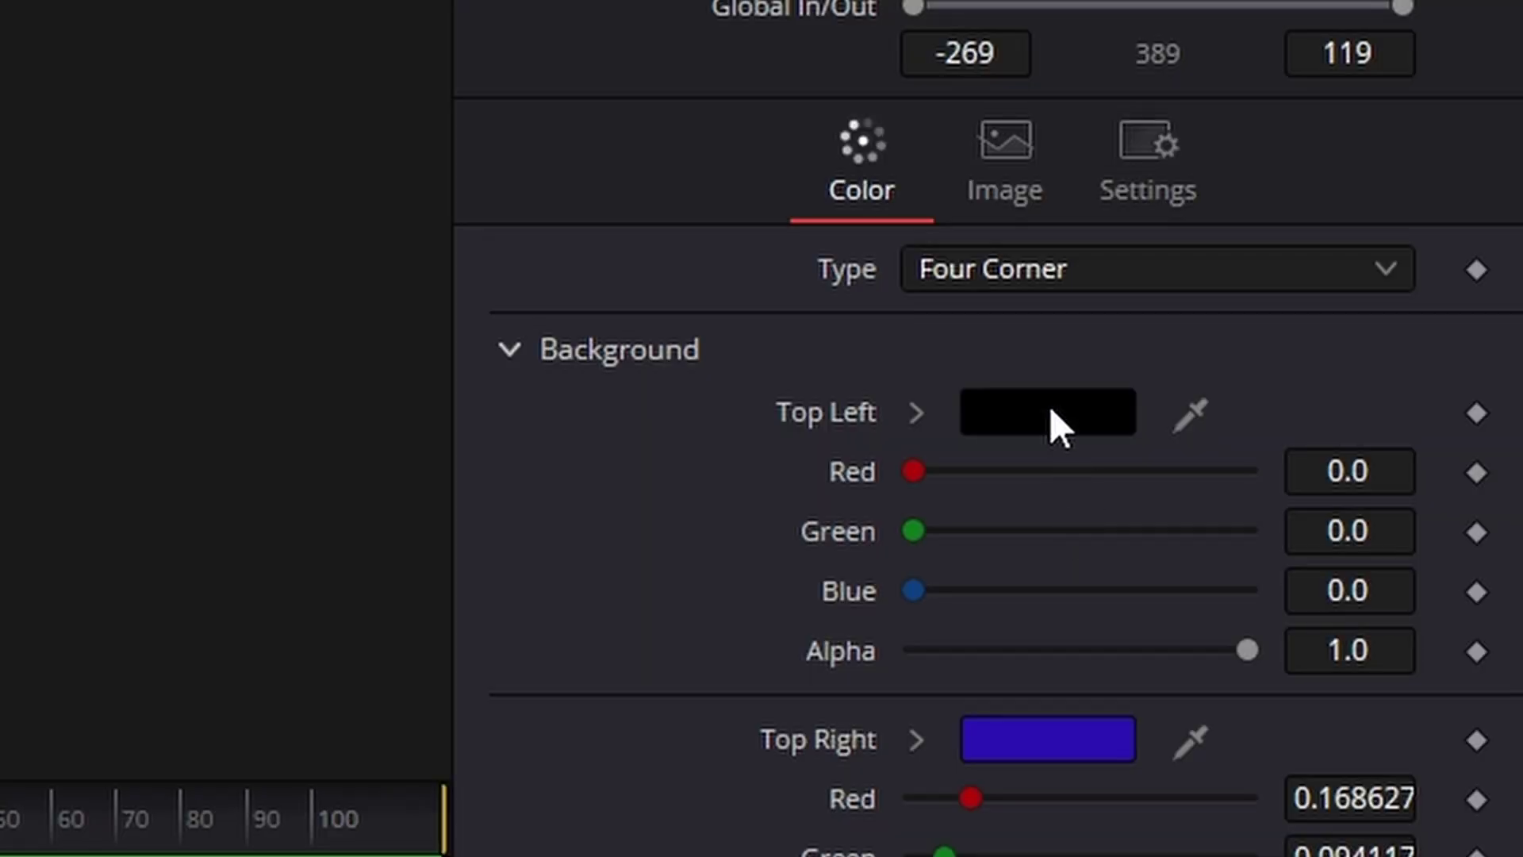
# Step: Set the top-left corner to vivid magenta and the bottom-left corner to dark purple
pyautogui.click(1051, 411)
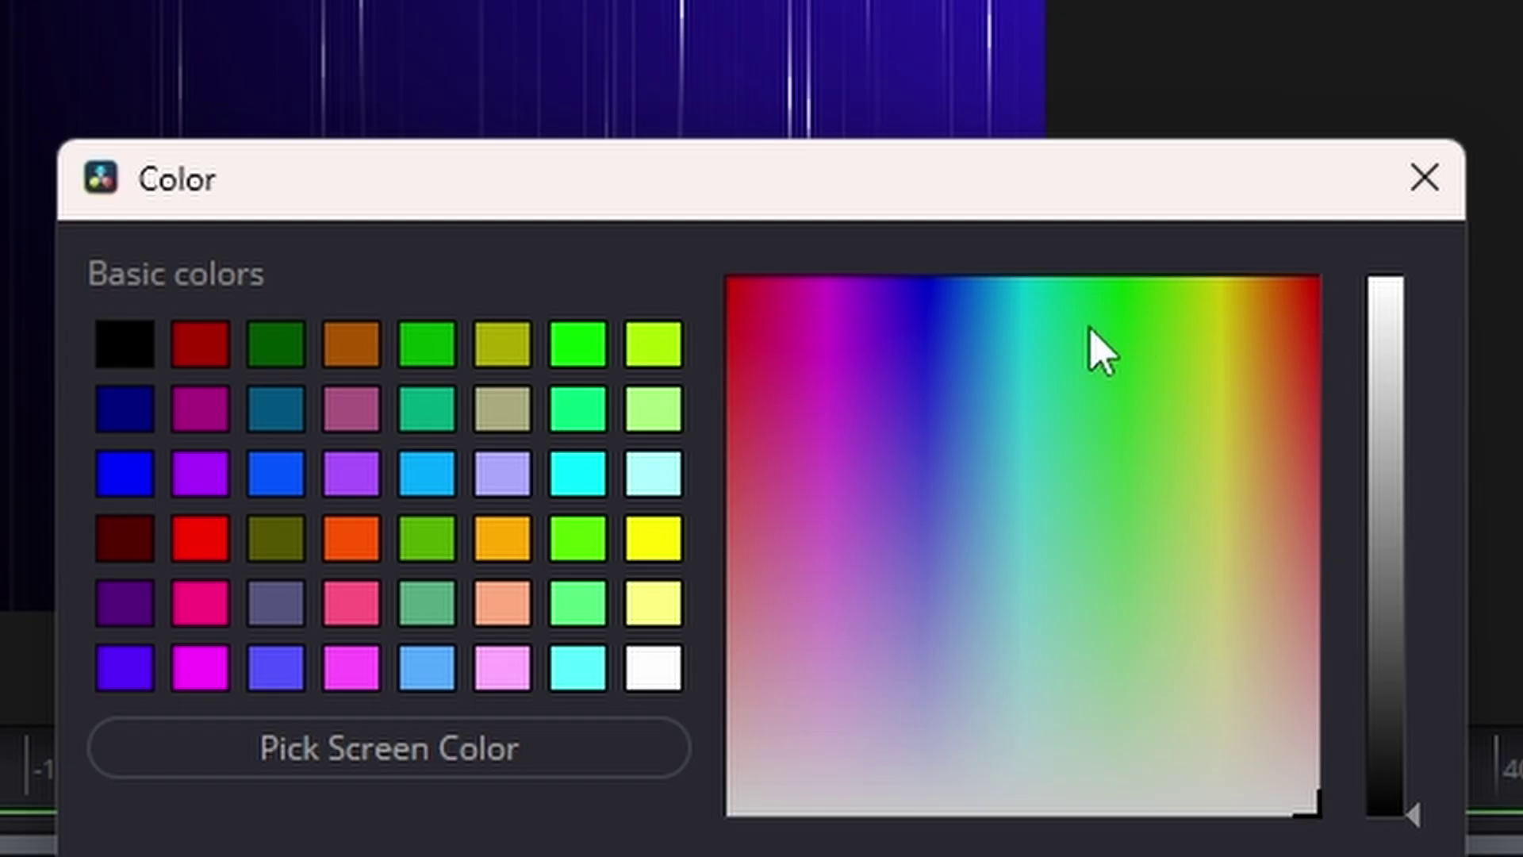
pyautogui.click(835, 311)
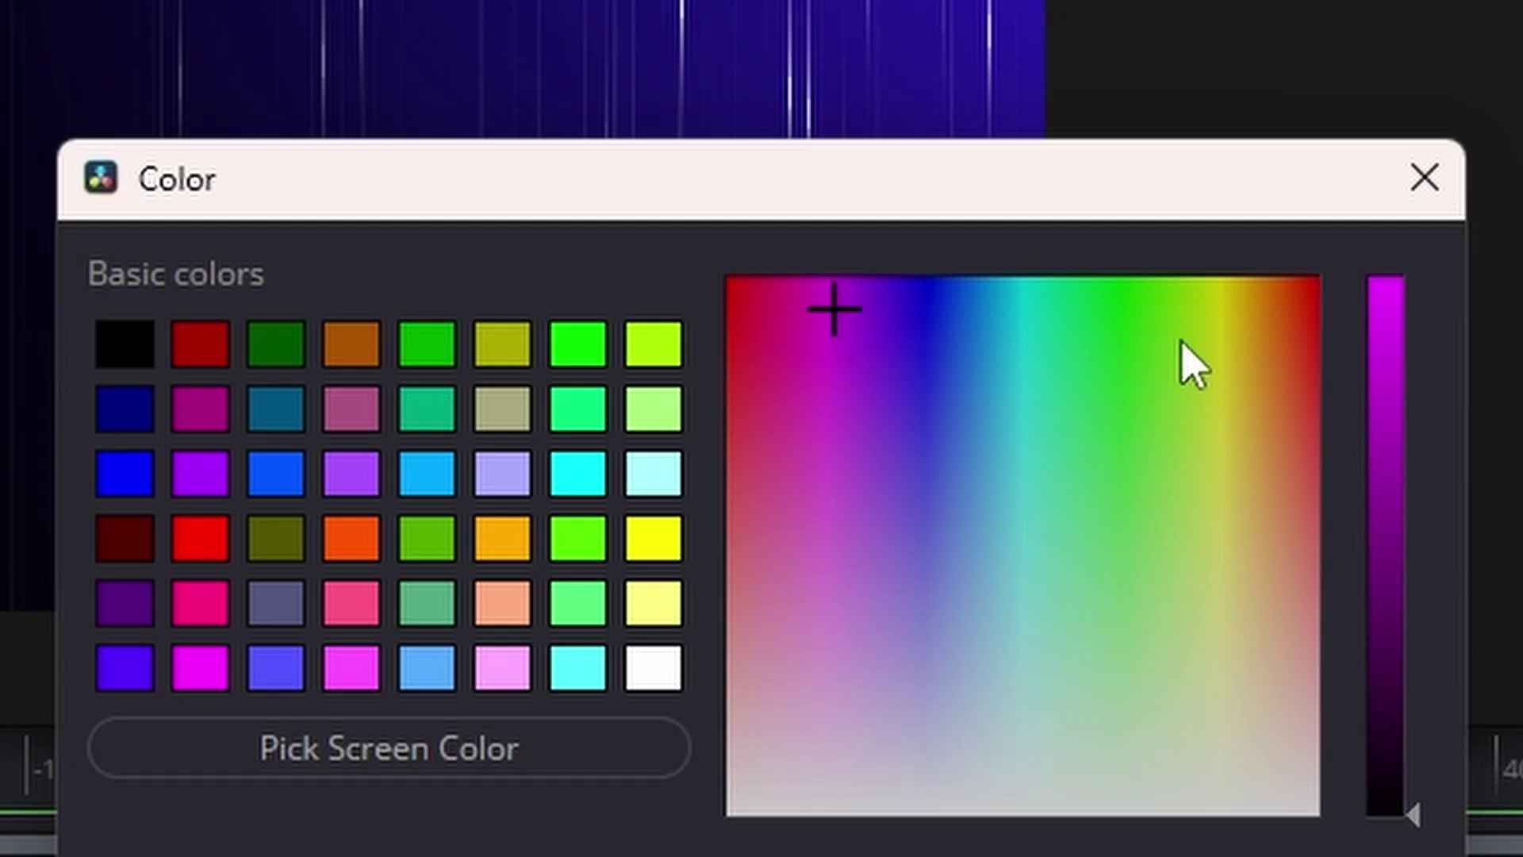
pyautogui.click(1380, 337)
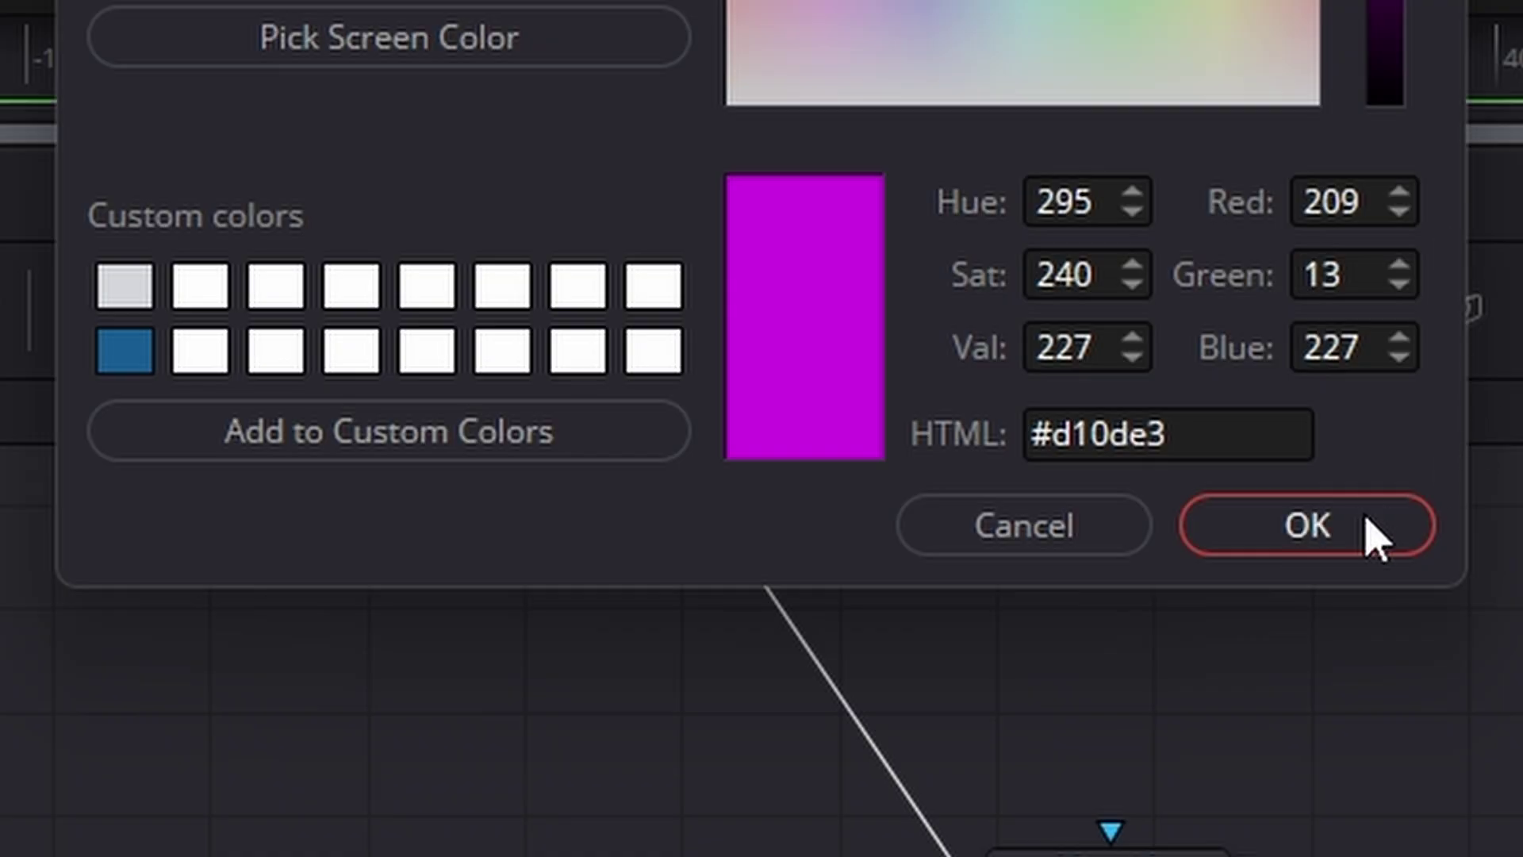
pyautogui.click(1366, 530)
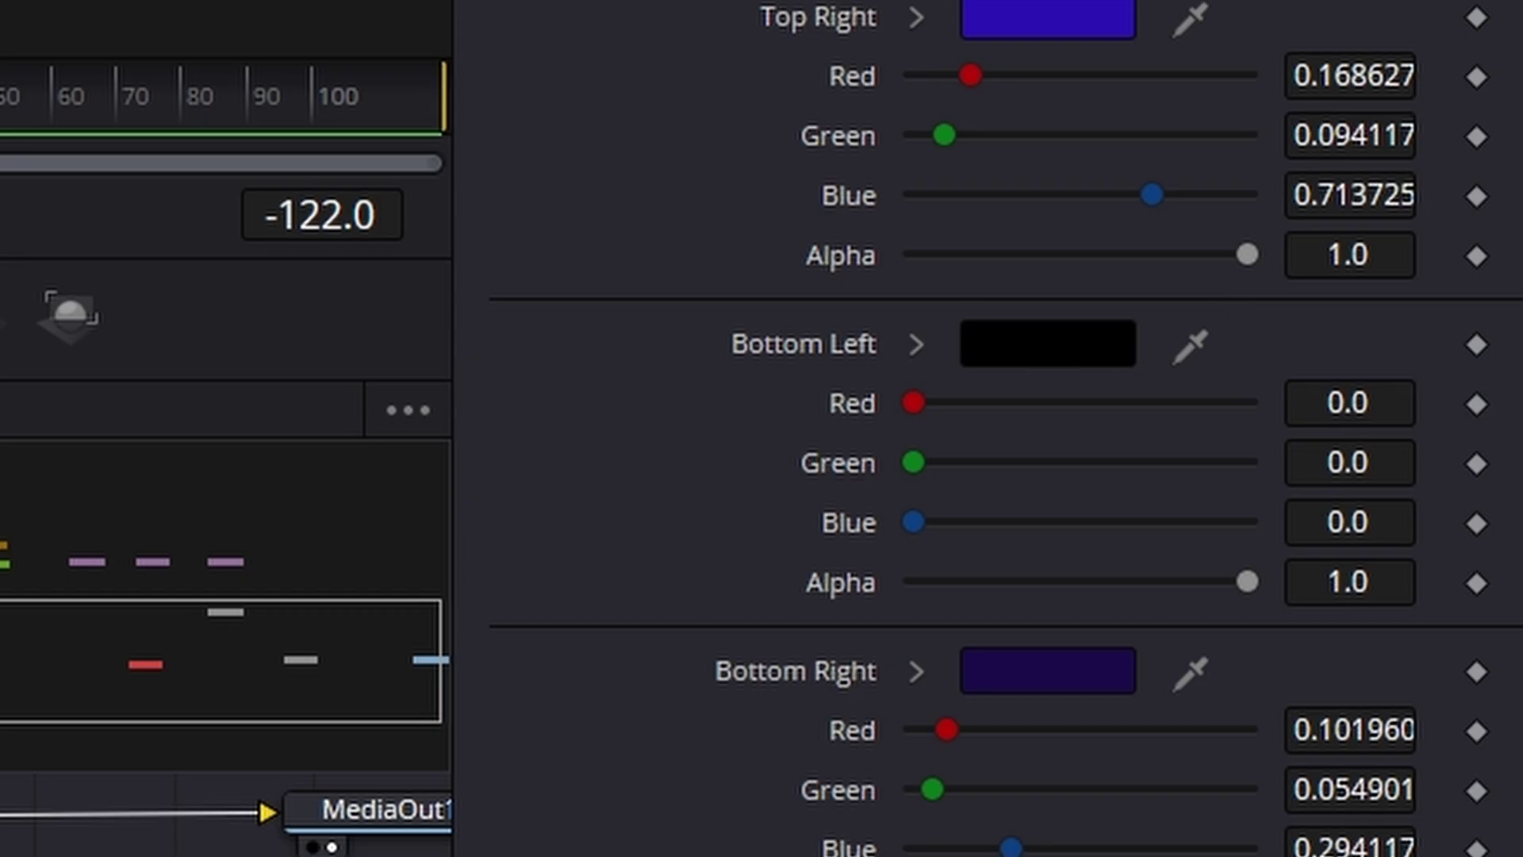
pyautogui.click(1037, 346)
pyautogui.click(804, 255)
pyautogui.click(1116, 304)
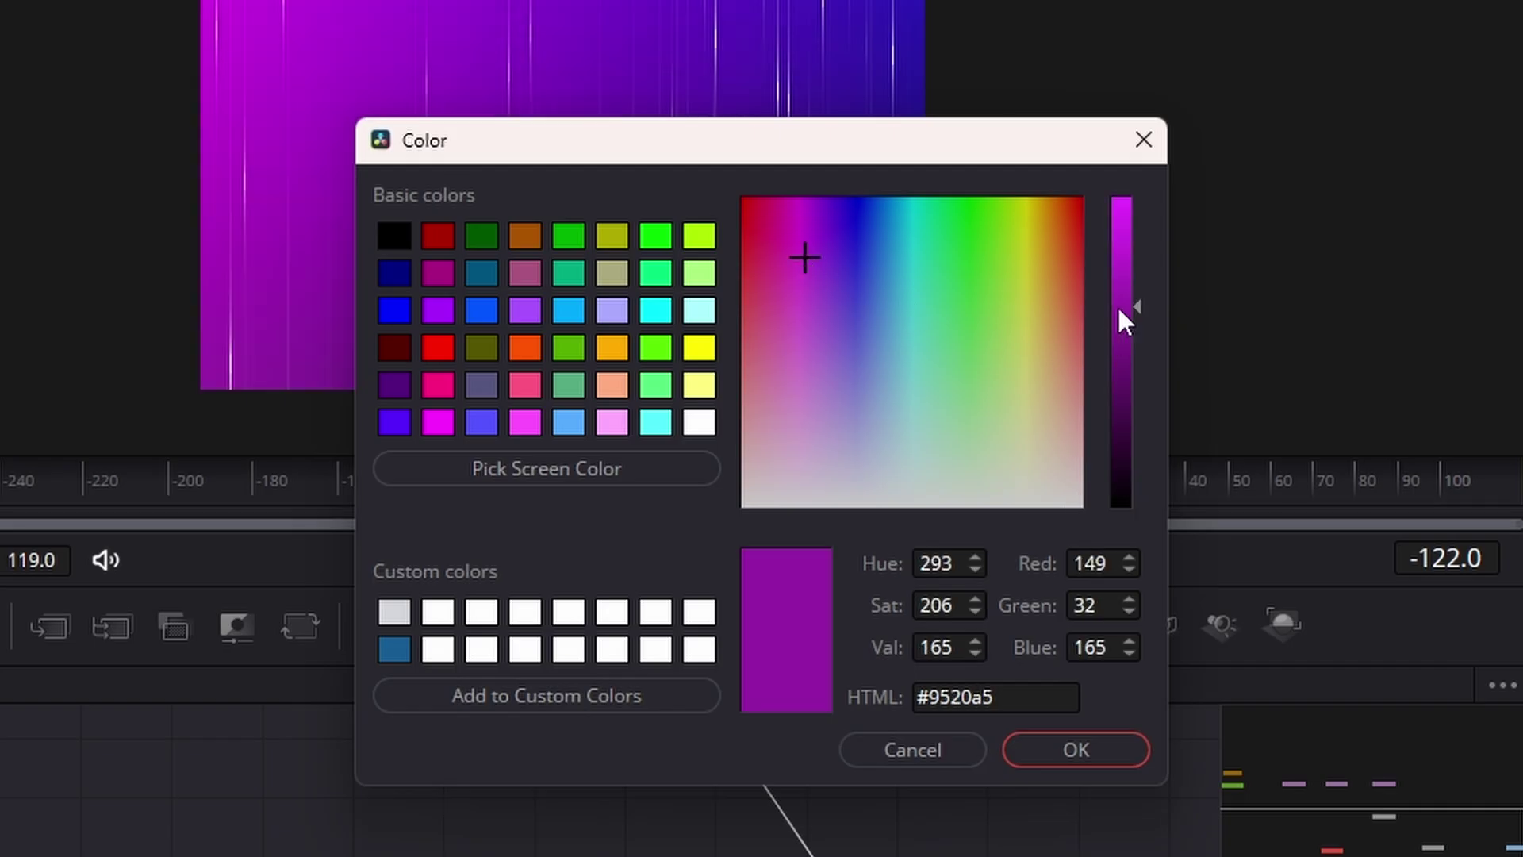
pyautogui.click(1121, 334)
pyautogui.click(1122, 348)
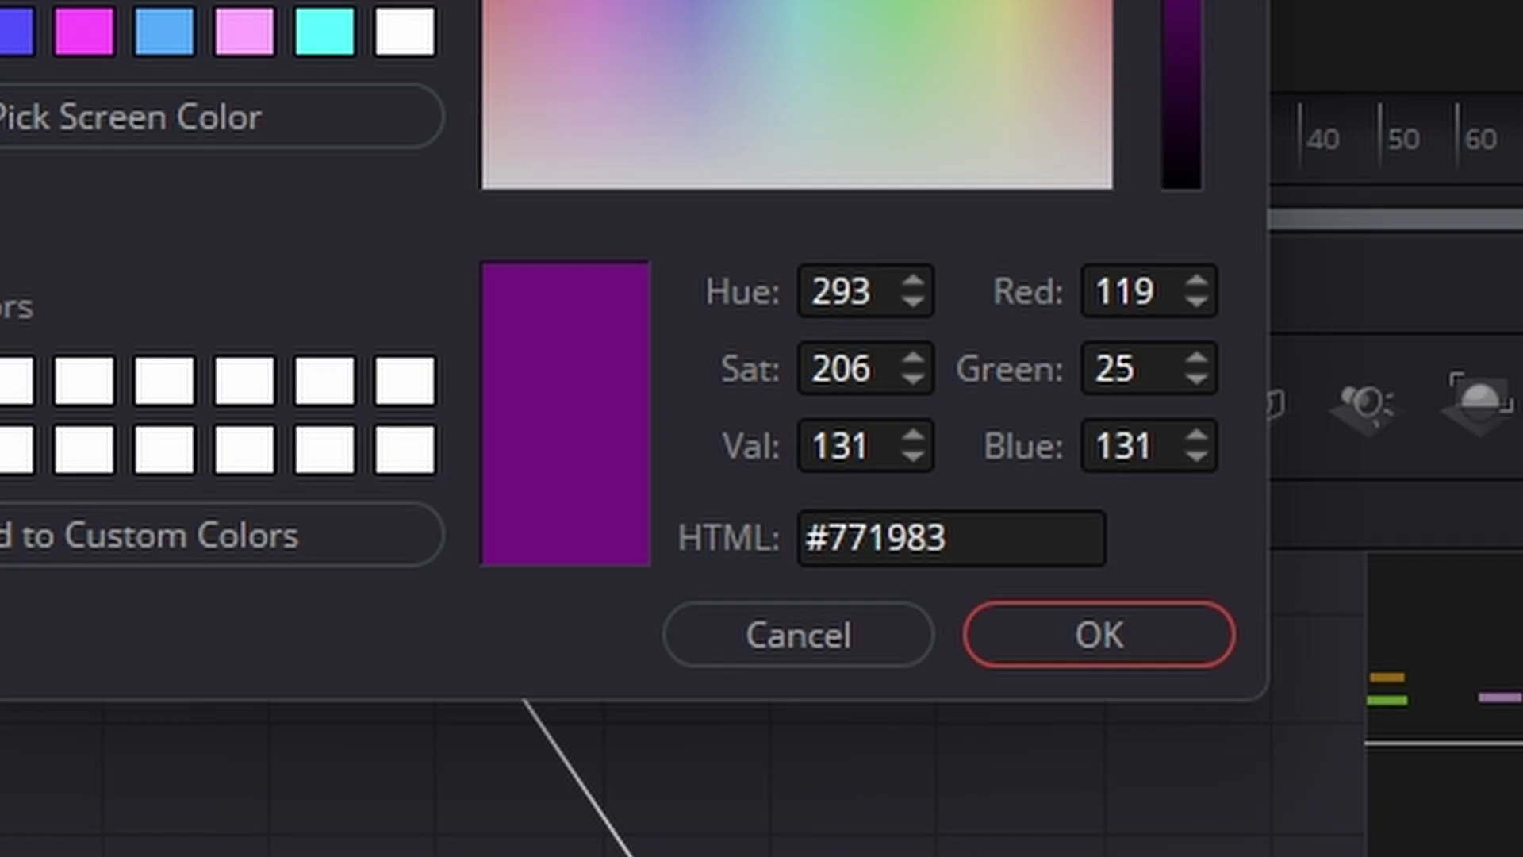
pyautogui.click(1129, 748)
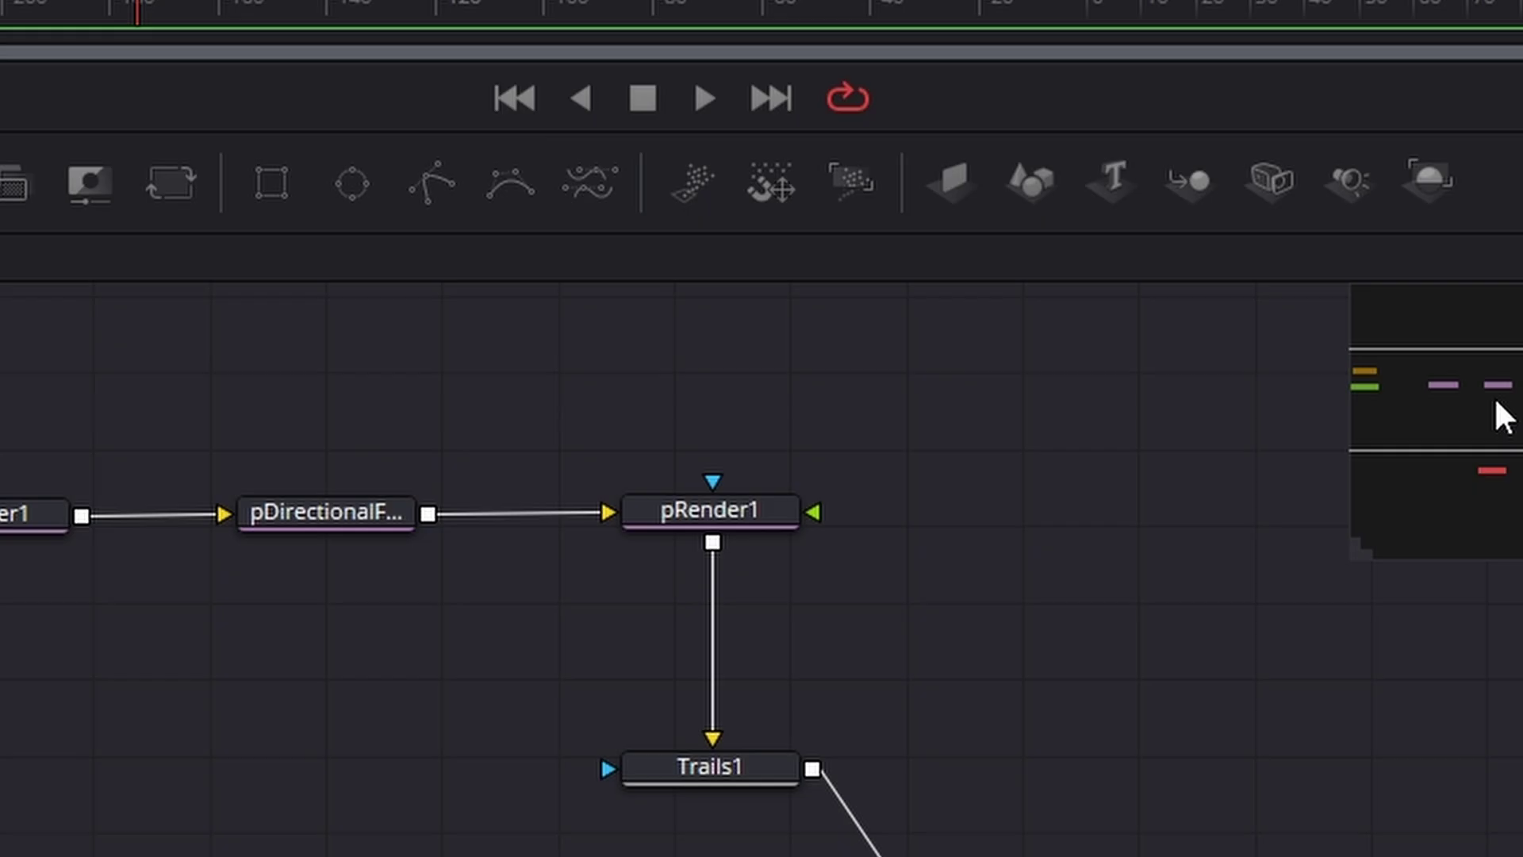
# Step: Move Trails1 right of pRender1 and shift the Rectangle1-to-pRender1 chain left in a row
pyautogui.moveTo(675, 769); pyautogui.dragTo(1250, 515)
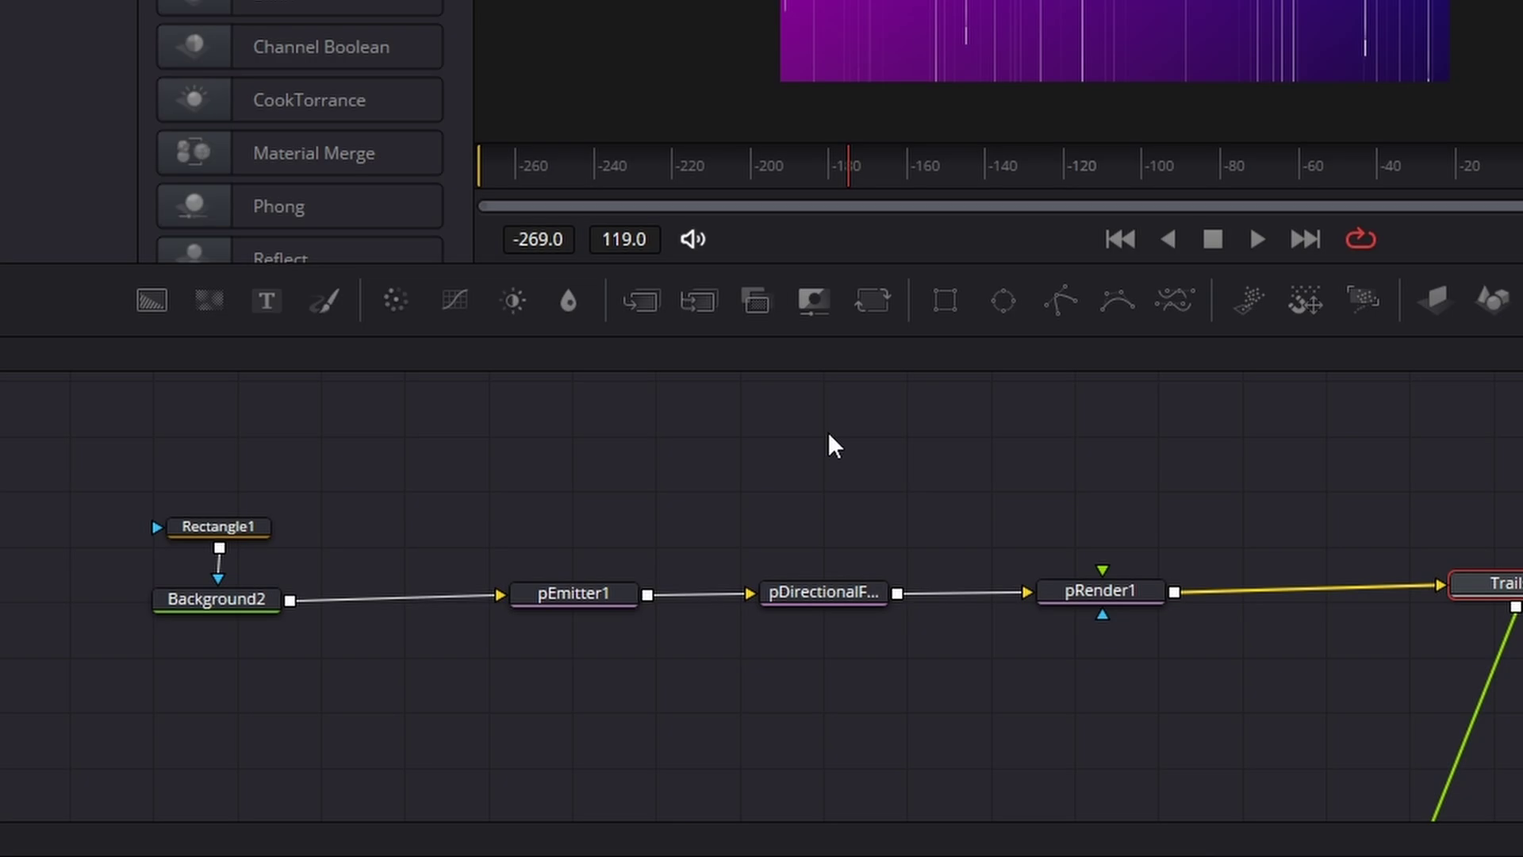
pyautogui.moveTo(111, 435); pyautogui.dragTo(1230, 741)
pyautogui.moveTo(1117, 592); pyautogui.dragTo(1007, 591)
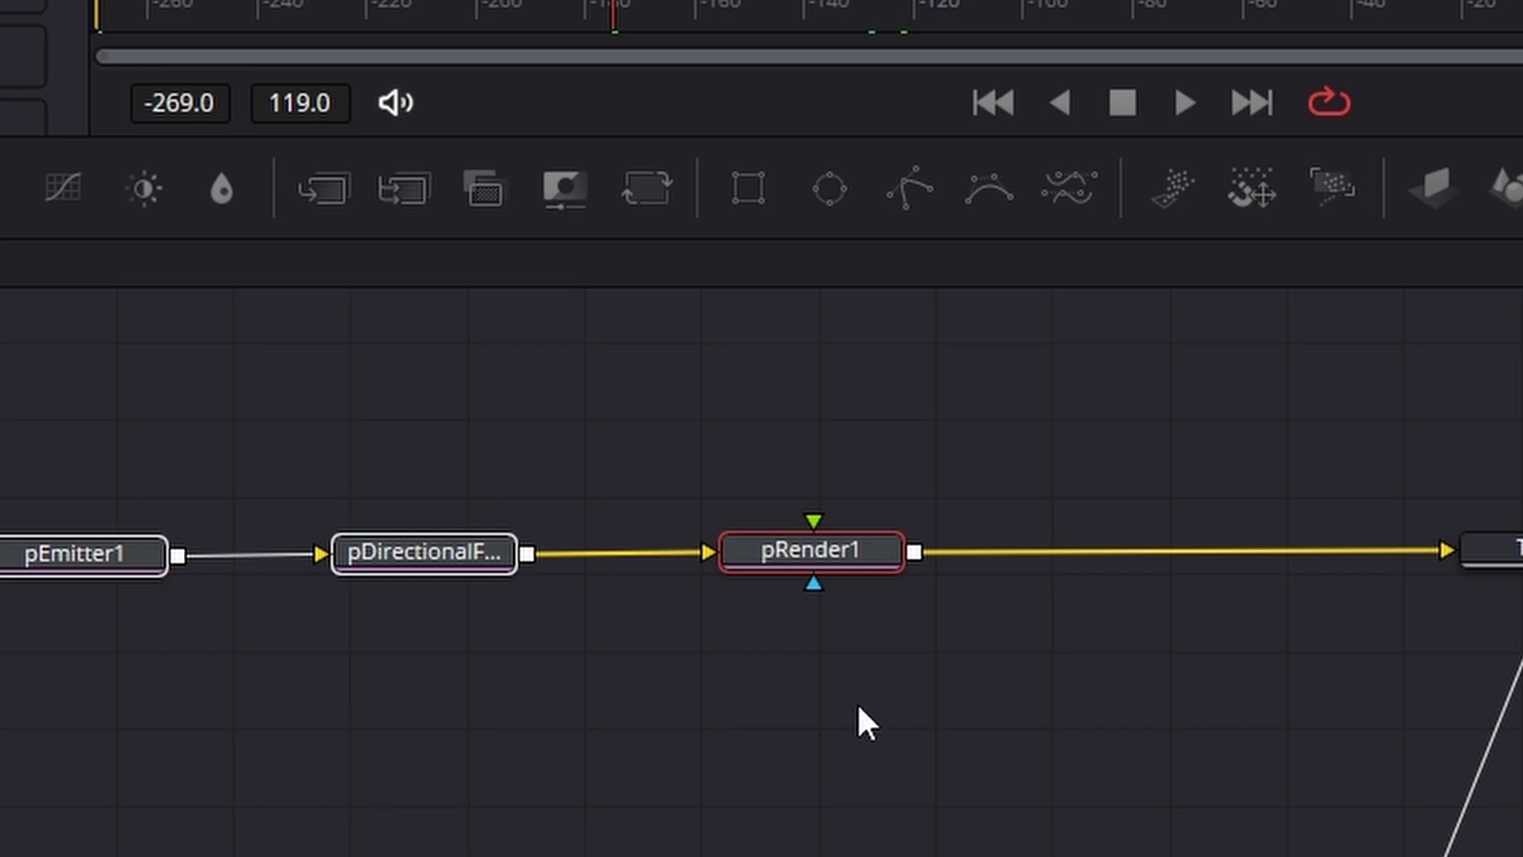
pyautogui.click(831, 539)
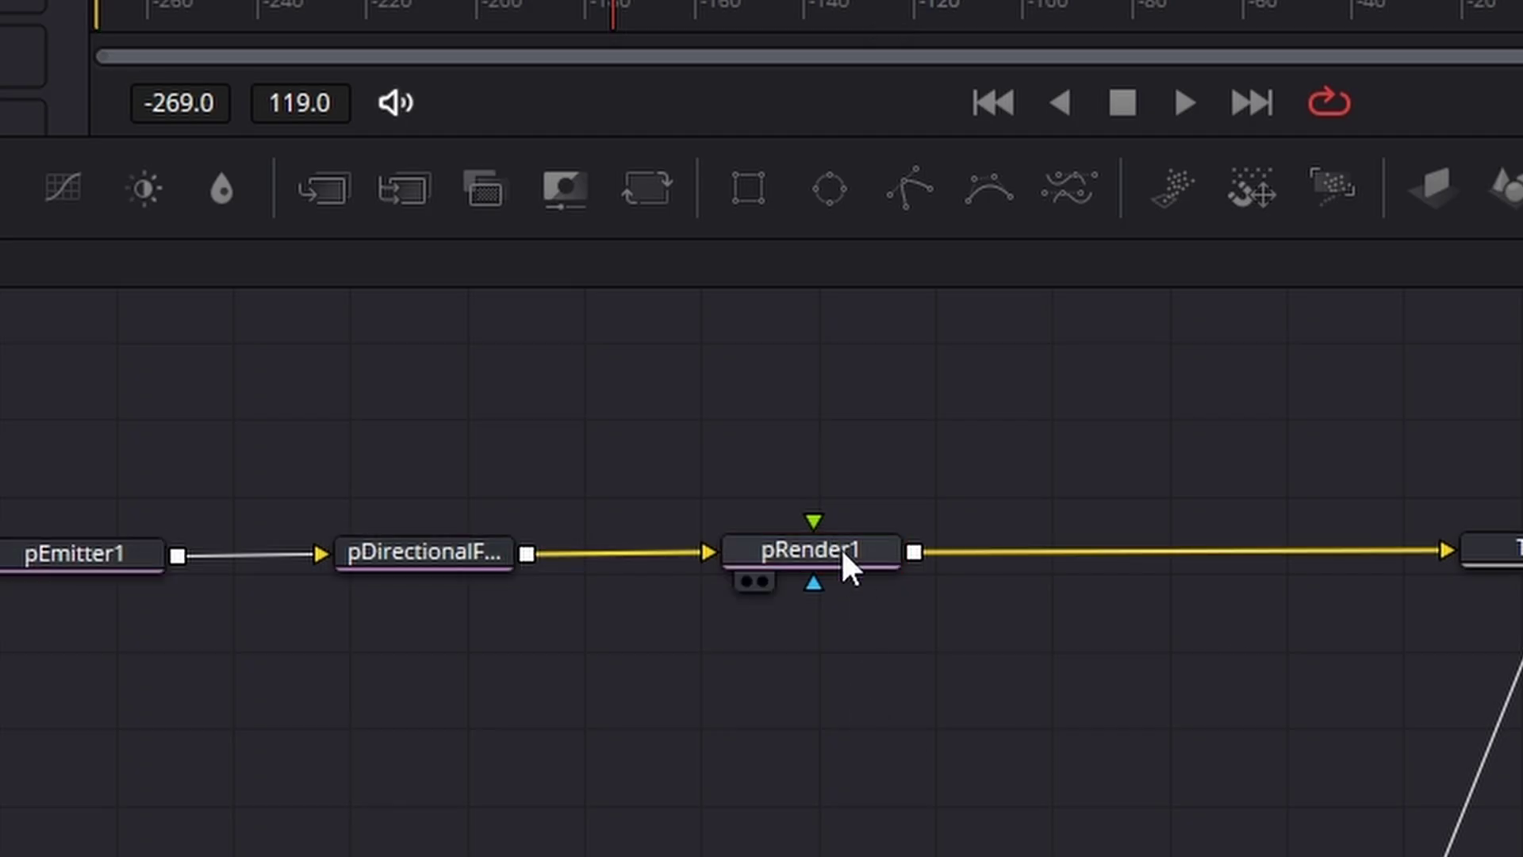
pyautogui.moveTo(840, 547); pyautogui.dragTo(836, 554)
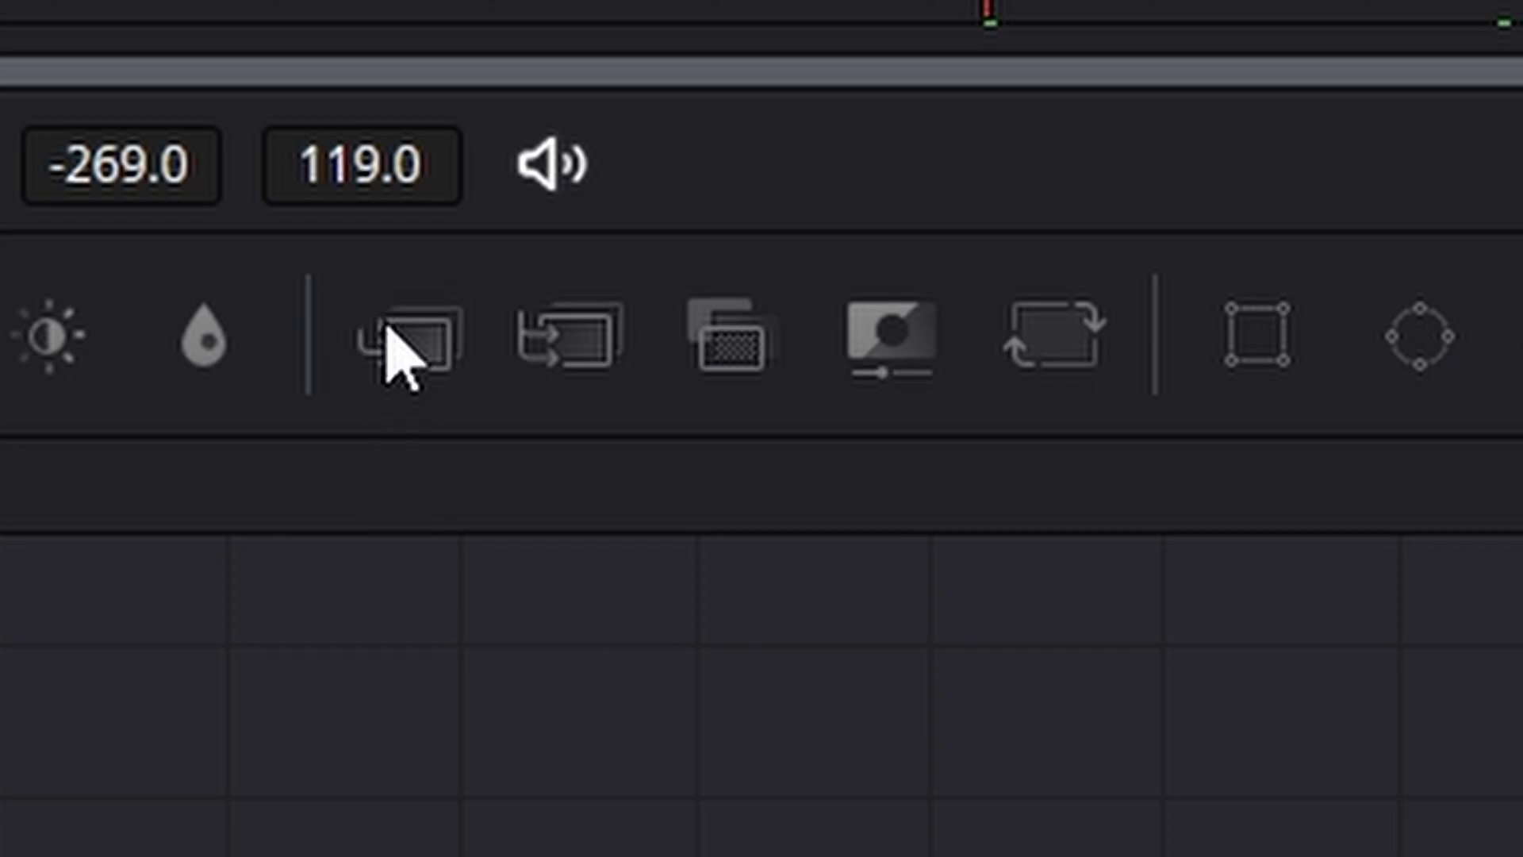
# Step: Move Merge2 near Trails1, then copy the whole particle chain and paste a duplicate
pyautogui.moveTo(760, 540); pyautogui.dragTo(961, 526)
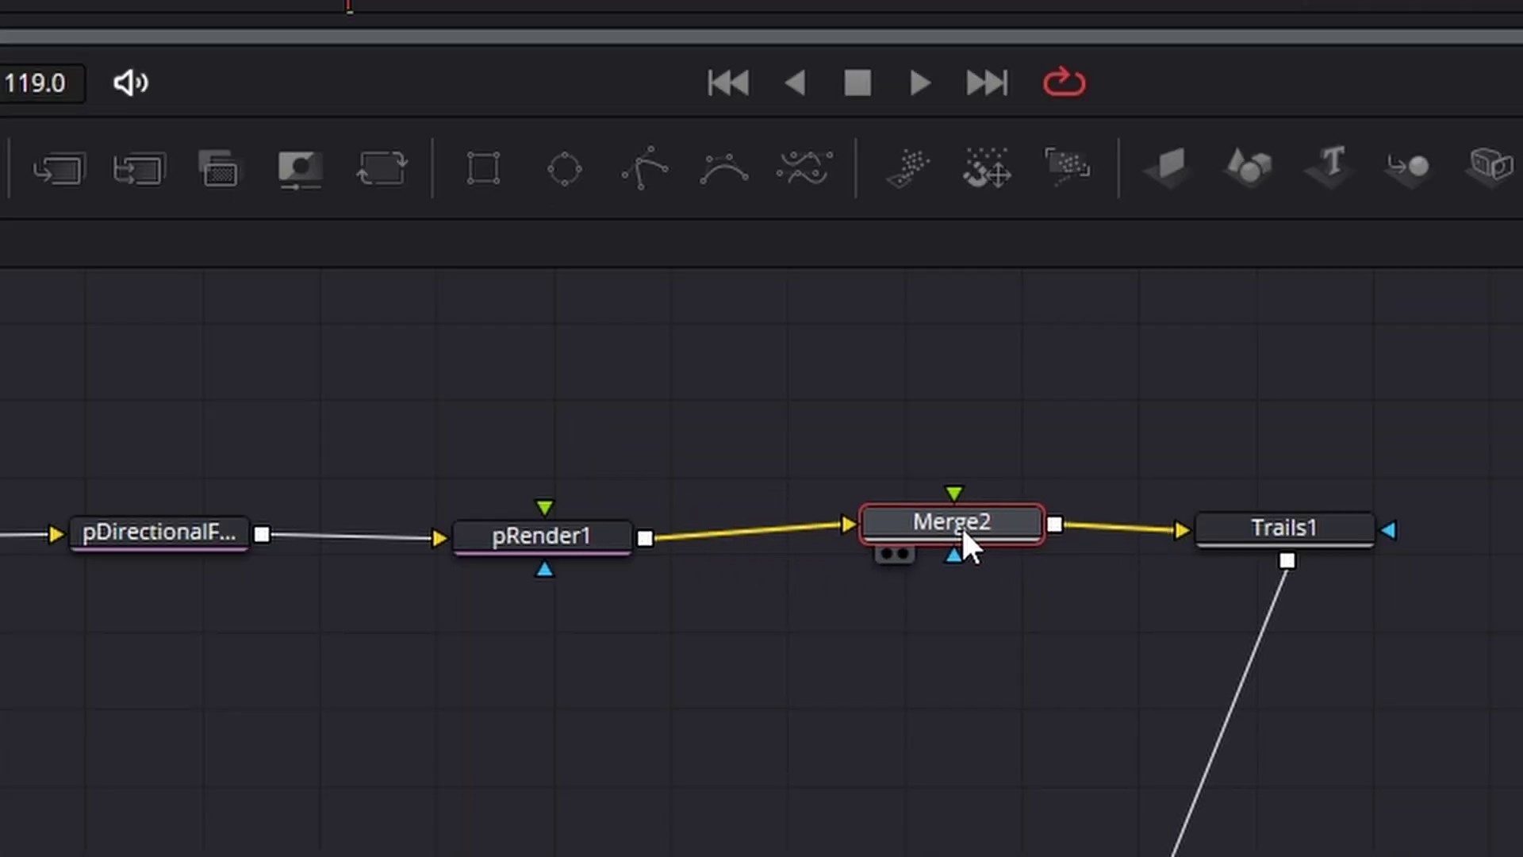
pyautogui.moveTo(127, 416); pyautogui.dragTo(1467, 700)
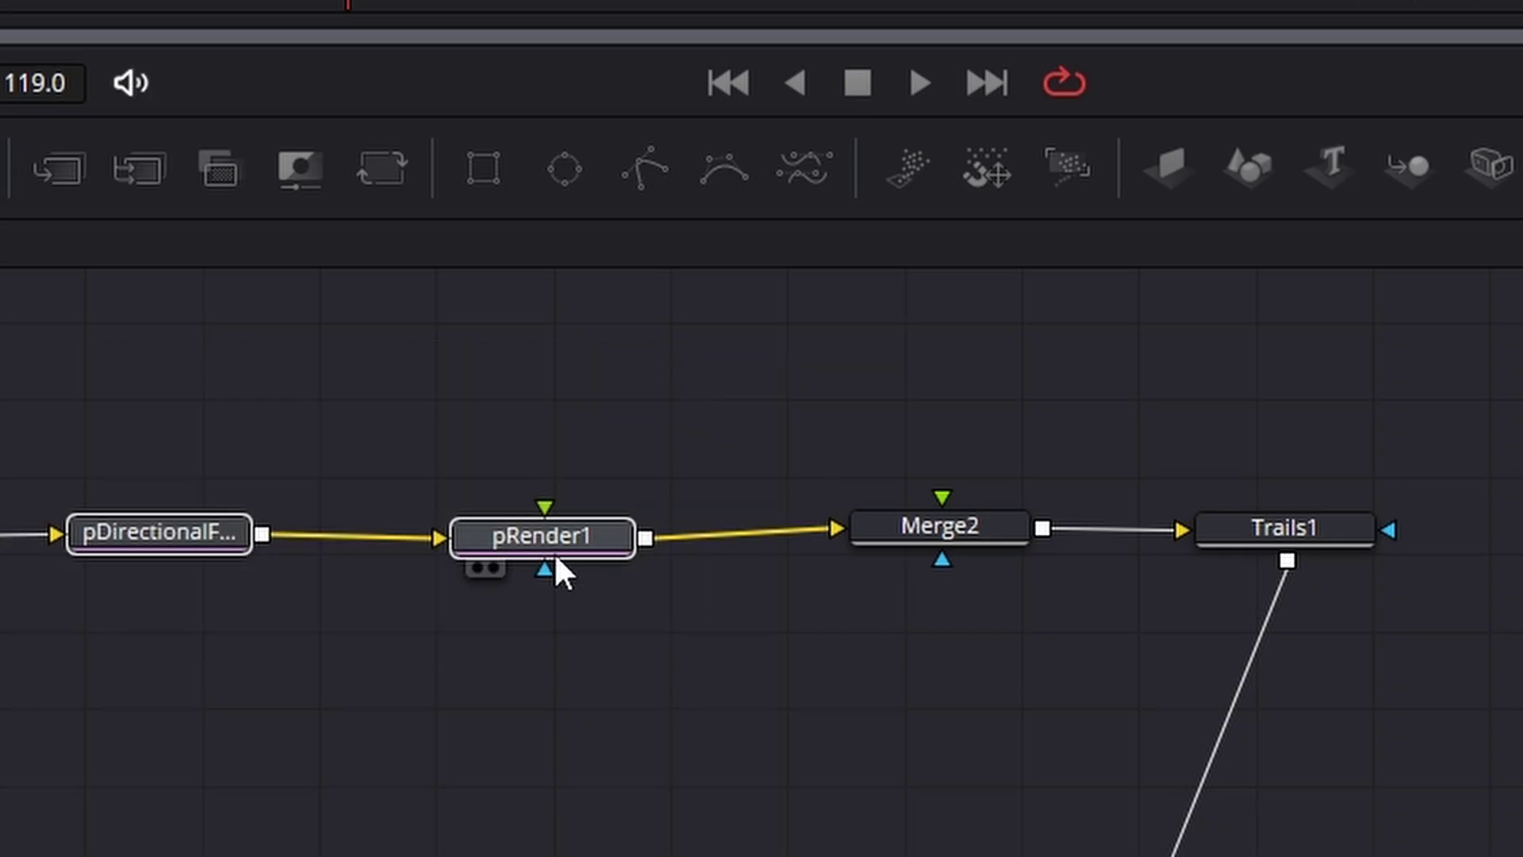
pyautogui.rightClick(574, 538)
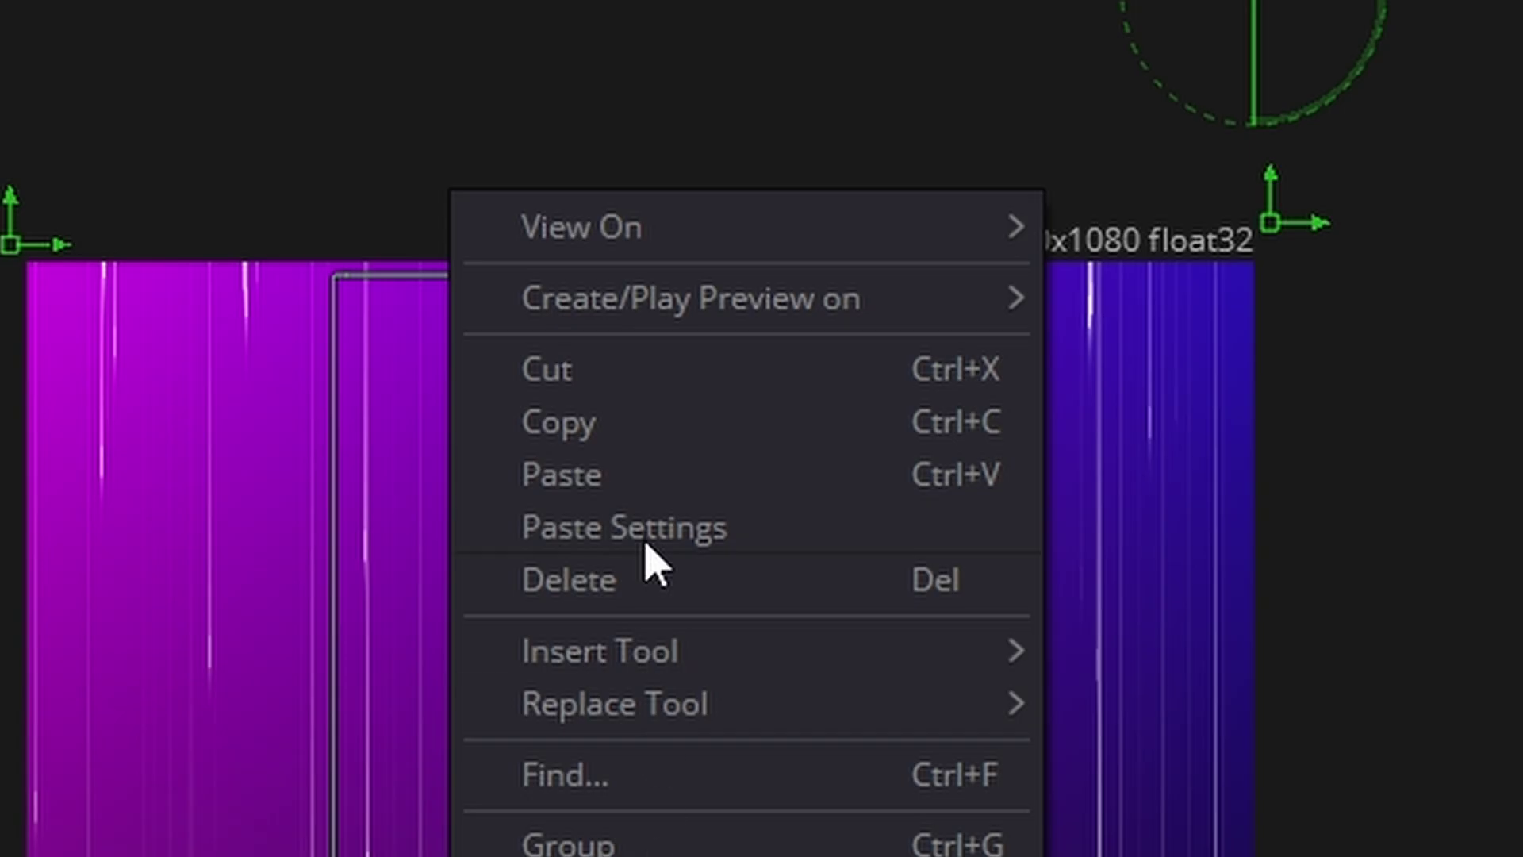
pyautogui.click(614, 432)
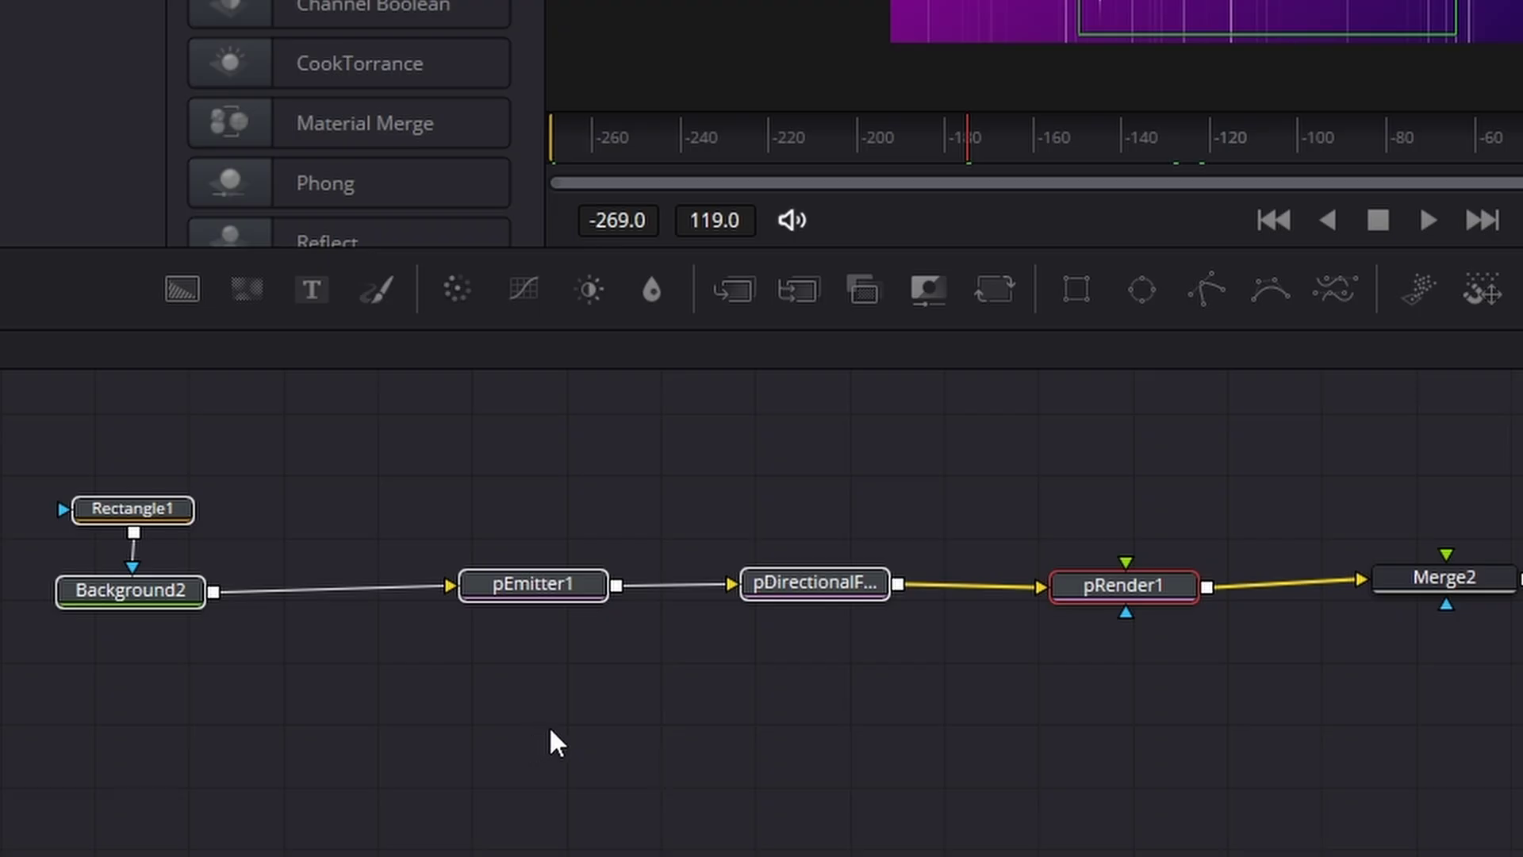
pyautogui.scroll(-3, 549, 725)
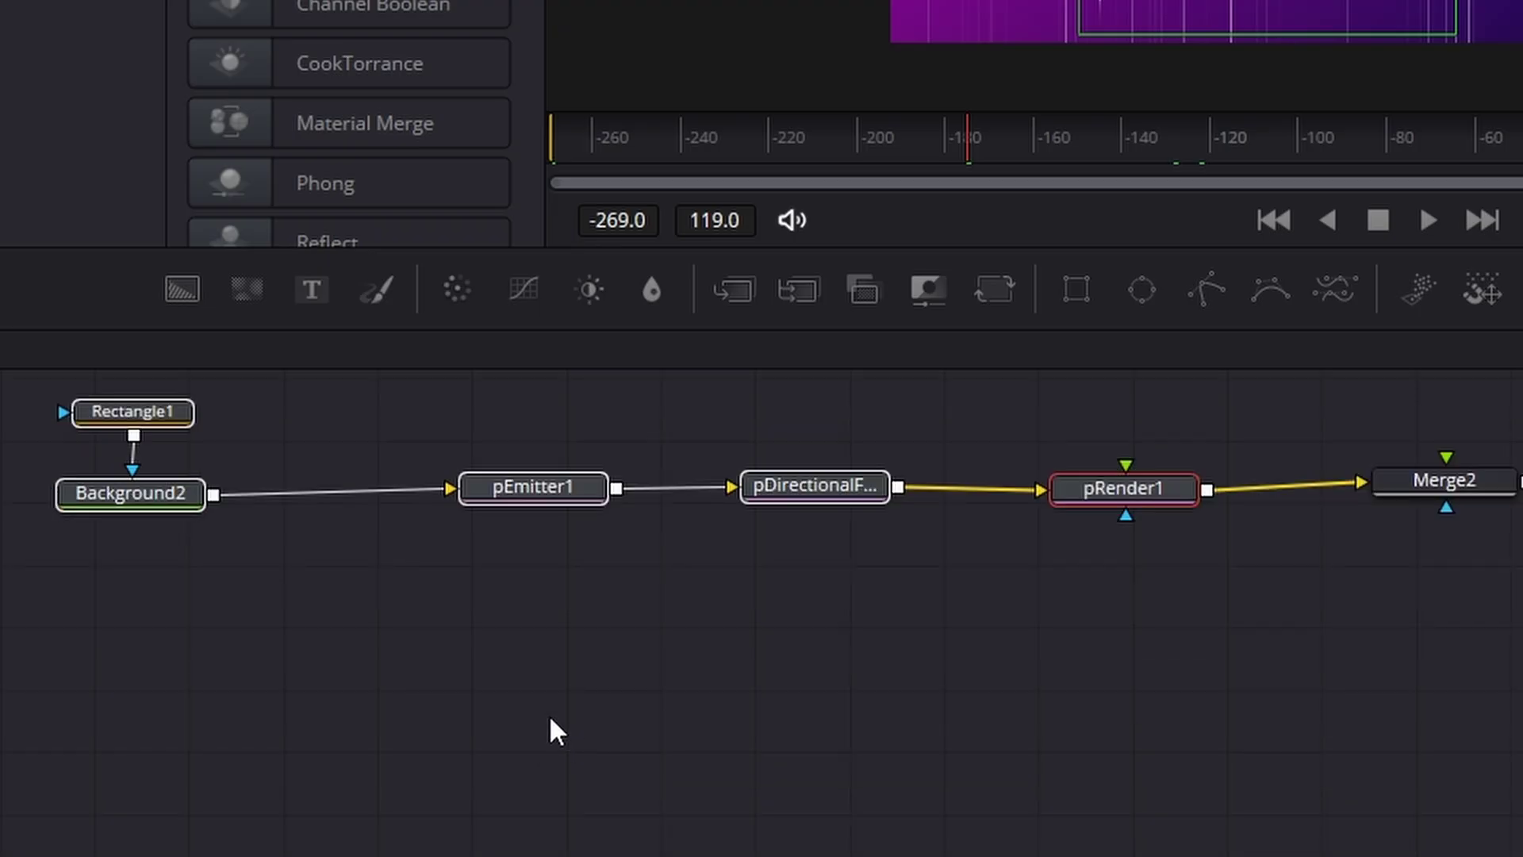
pyautogui.rightClick(391, 679)
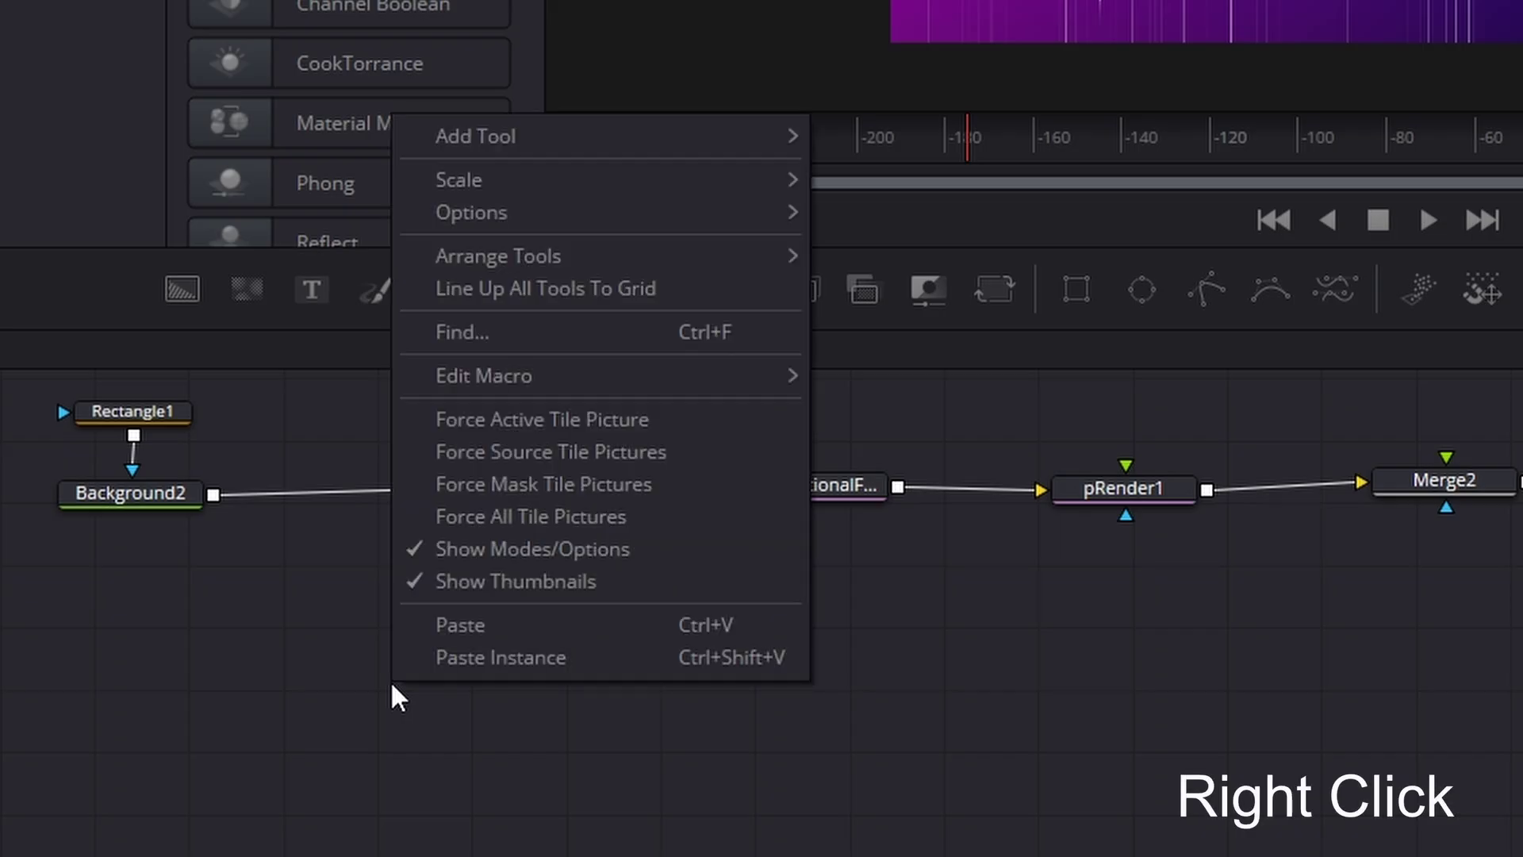
pyautogui.click(469, 622)
# Step: Place the pasted chain below the original and connect pRender1_1 into Merge2
pyautogui.moveTo(368, 682); pyautogui.dragTo(1166, 734)
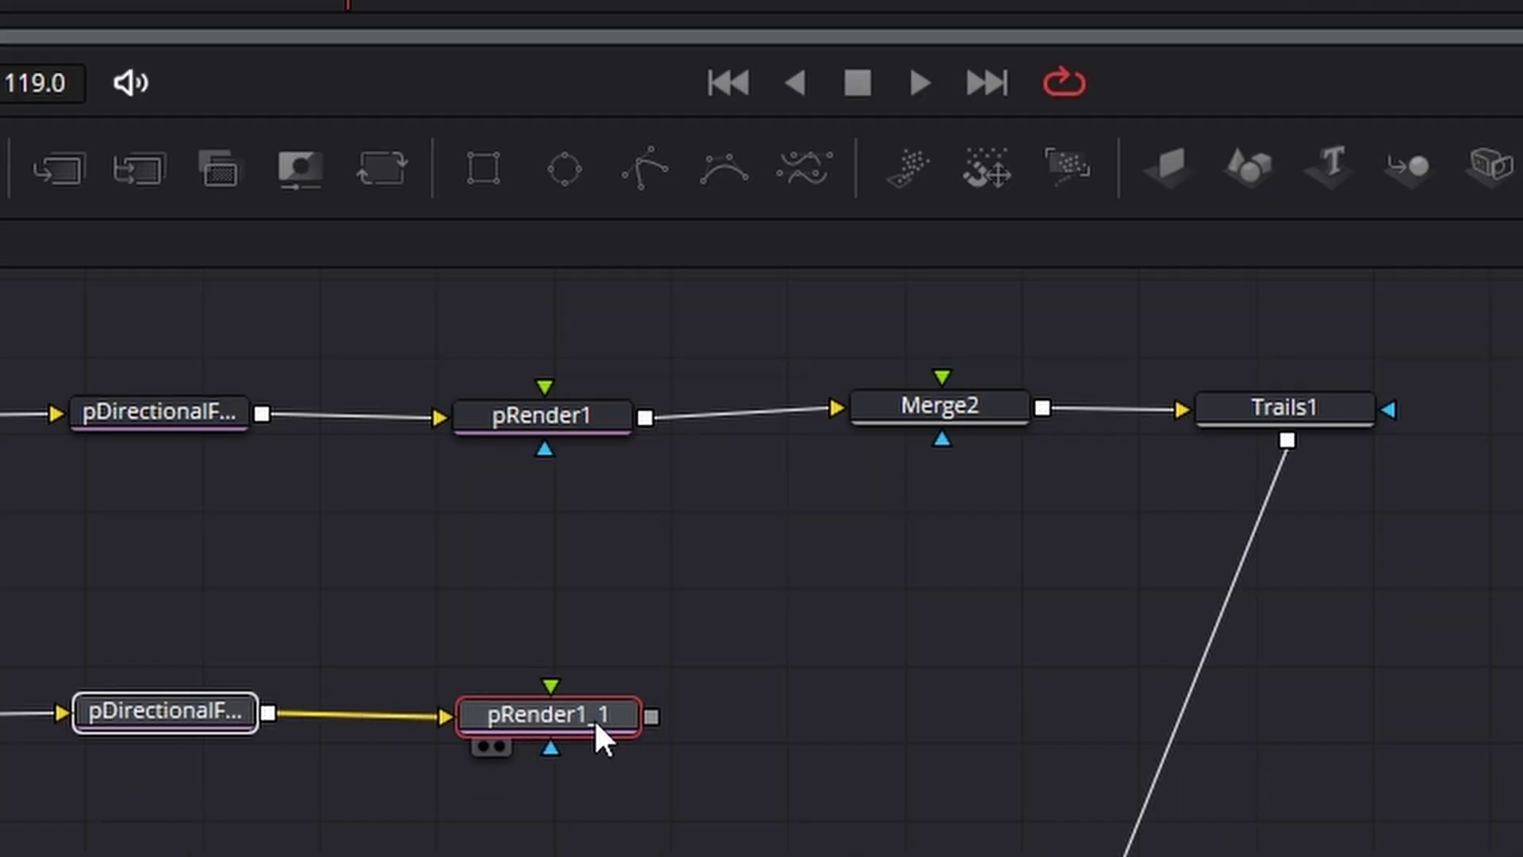
pyautogui.click(749, 647)
pyautogui.moveTo(650, 716); pyautogui.dragTo(958, 452)
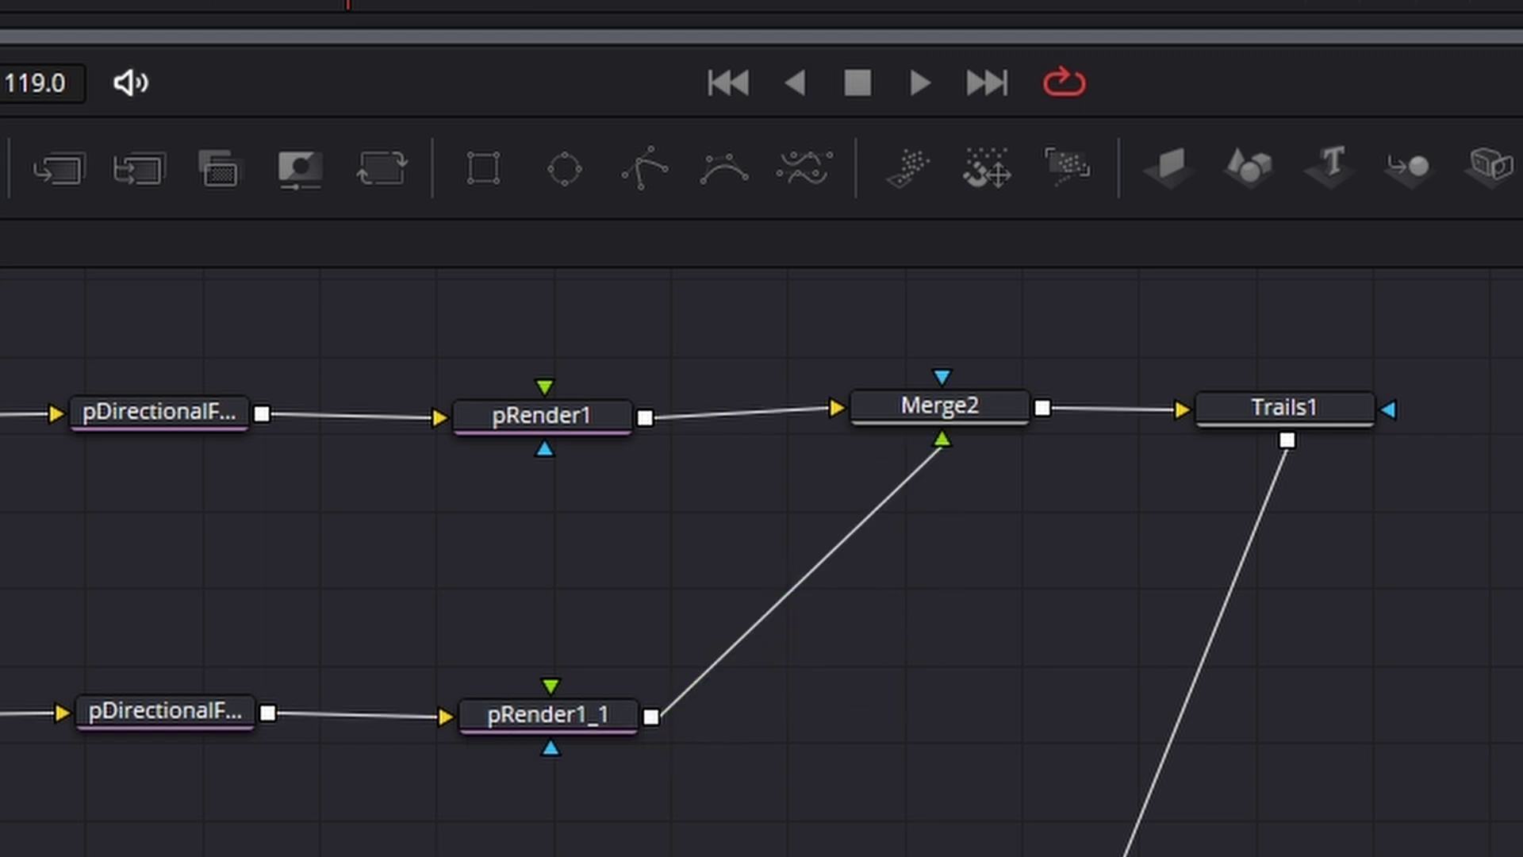
pyautogui.click(327, 448)
pyautogui.click(319, 609)
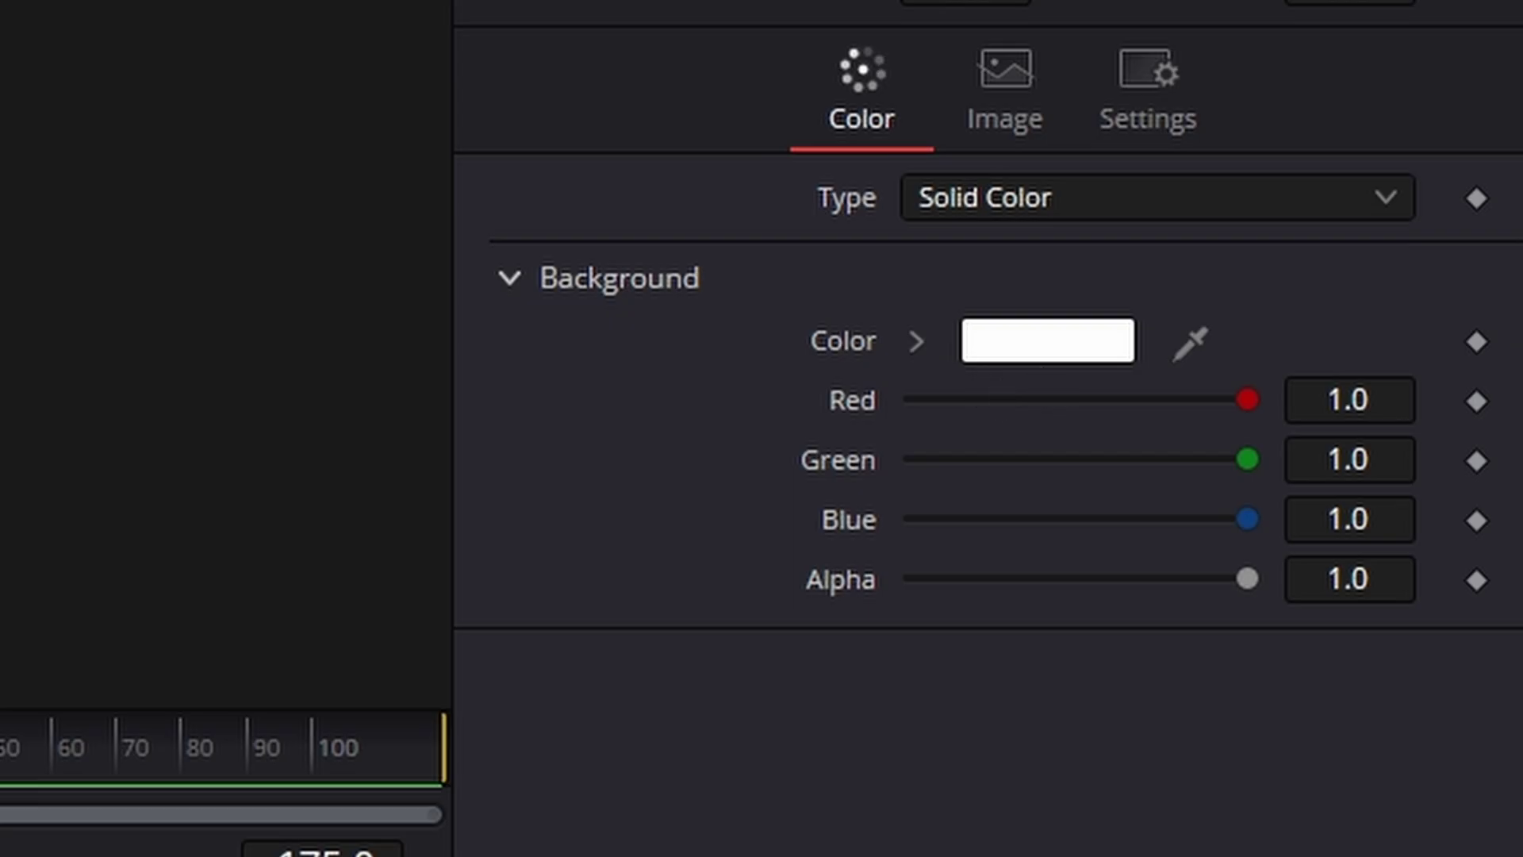
# Step: Change Background2_1 to cyan #12e3e7 and play the composite
pyautogui.click(1036, 350)
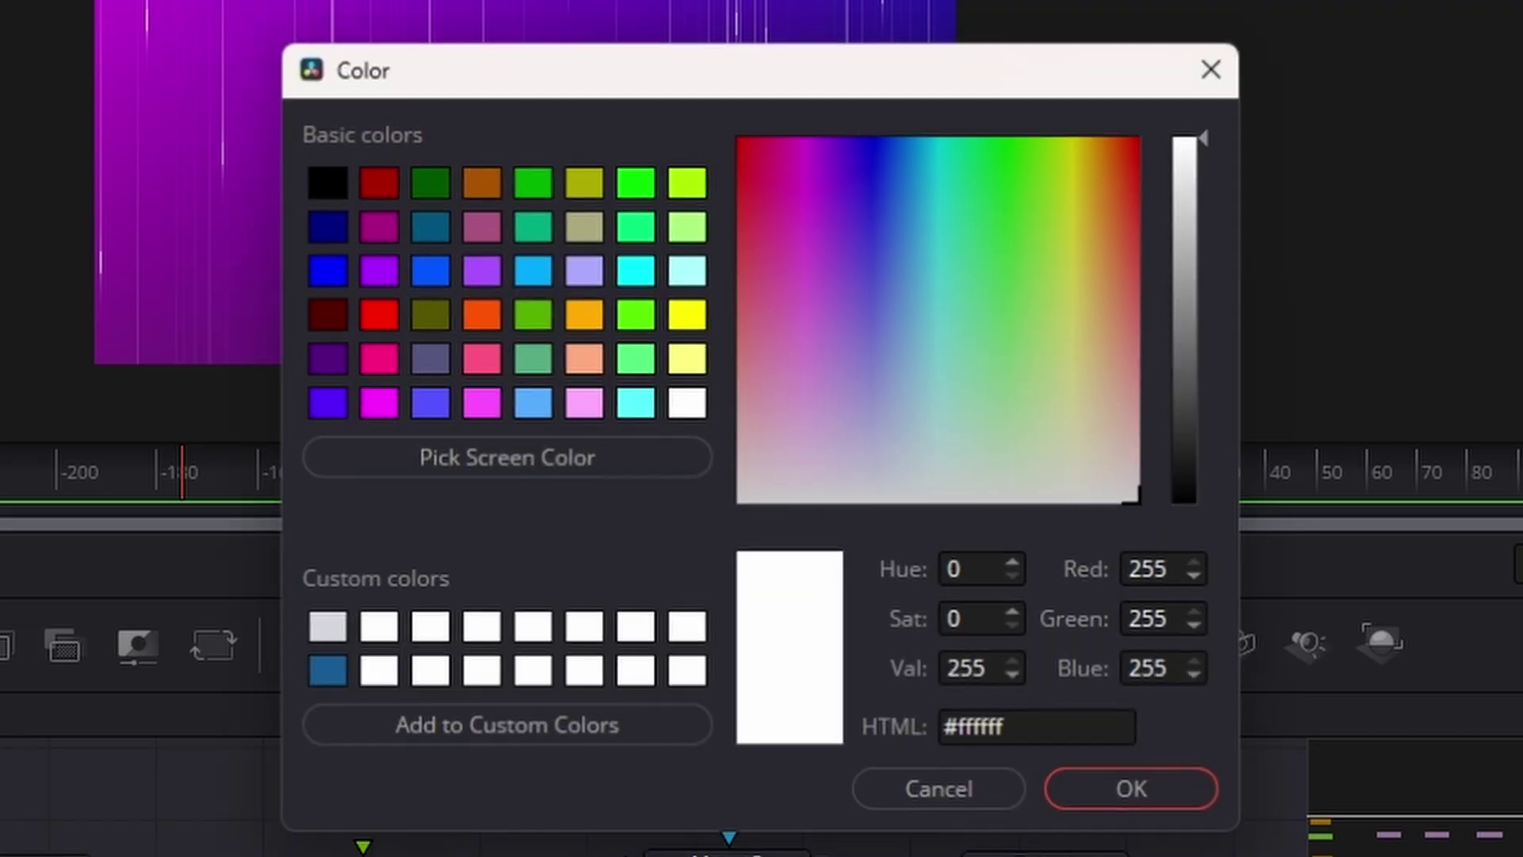
pyautogui.moveTo(935, 181); pyautogui.dragTo(938, 164)
pyautogui.moveTo(1185, 226); pyautogui.dragTo(1194, 158)
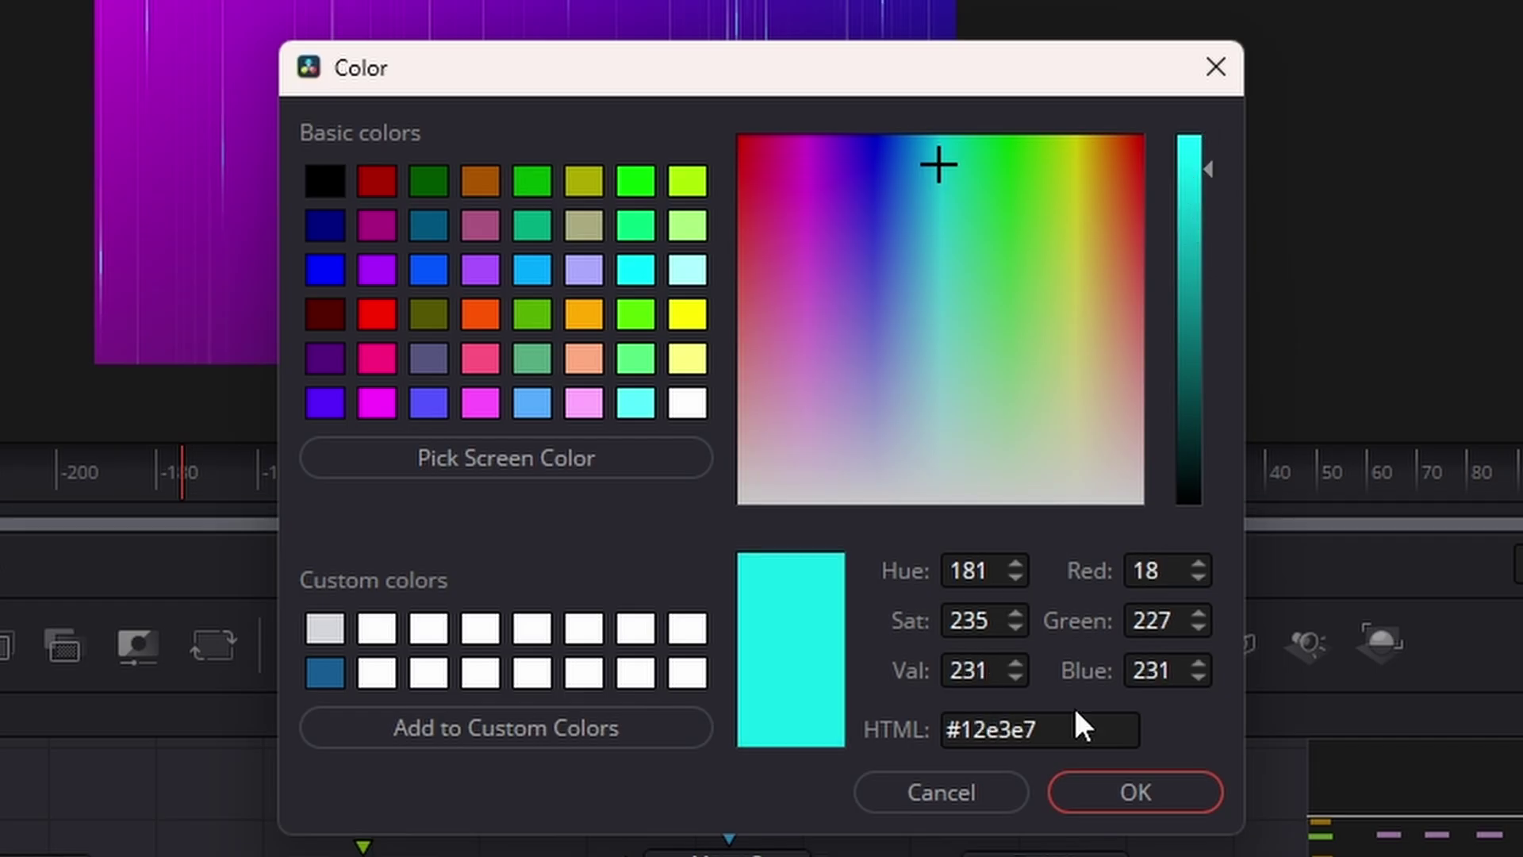
pyautogui.click(1114, 808)
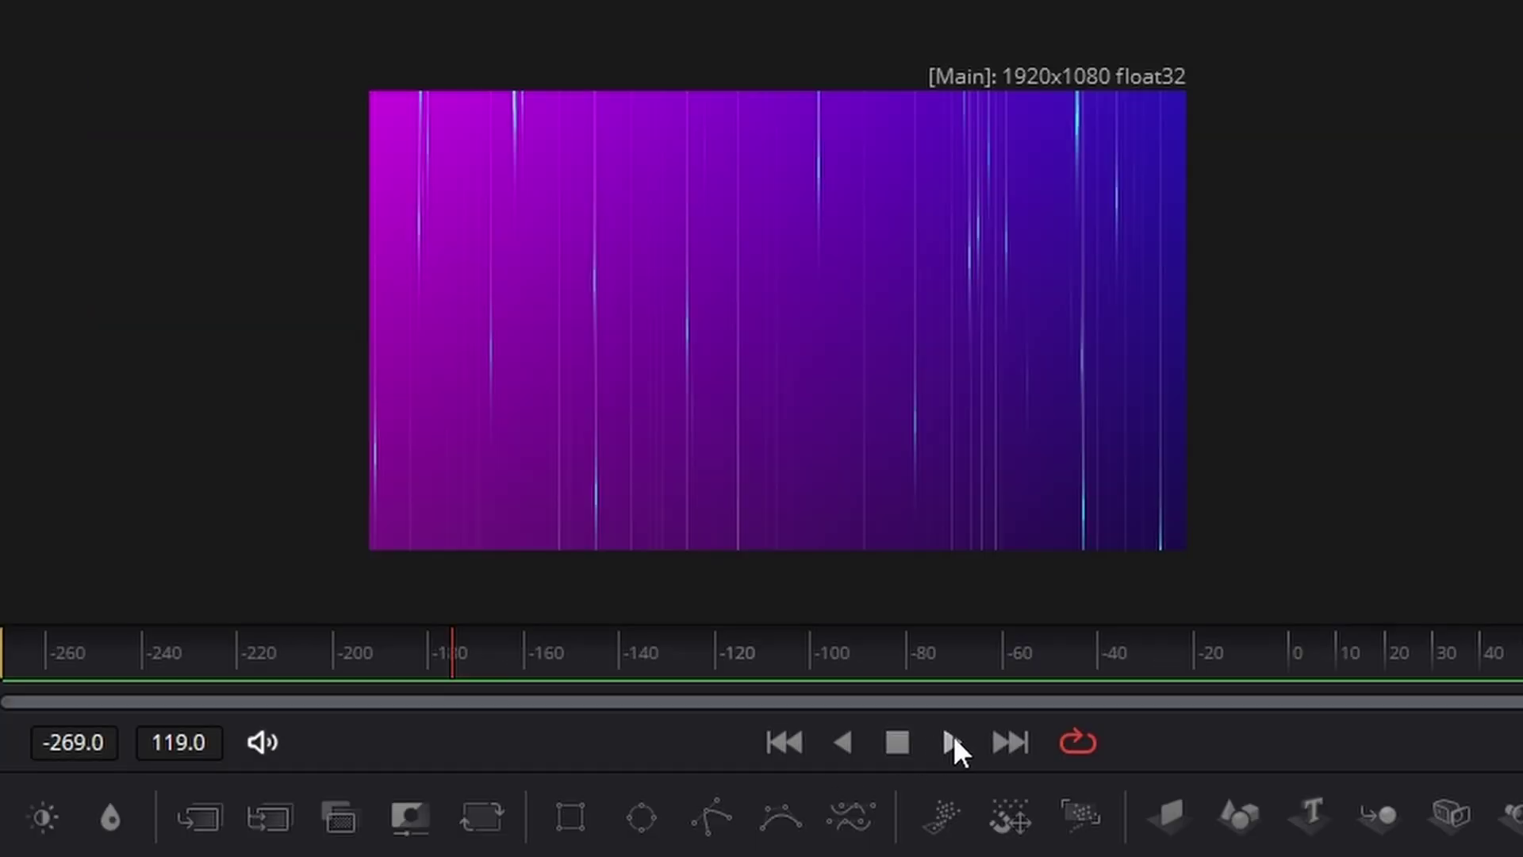
pyautogui.click(954, 742)
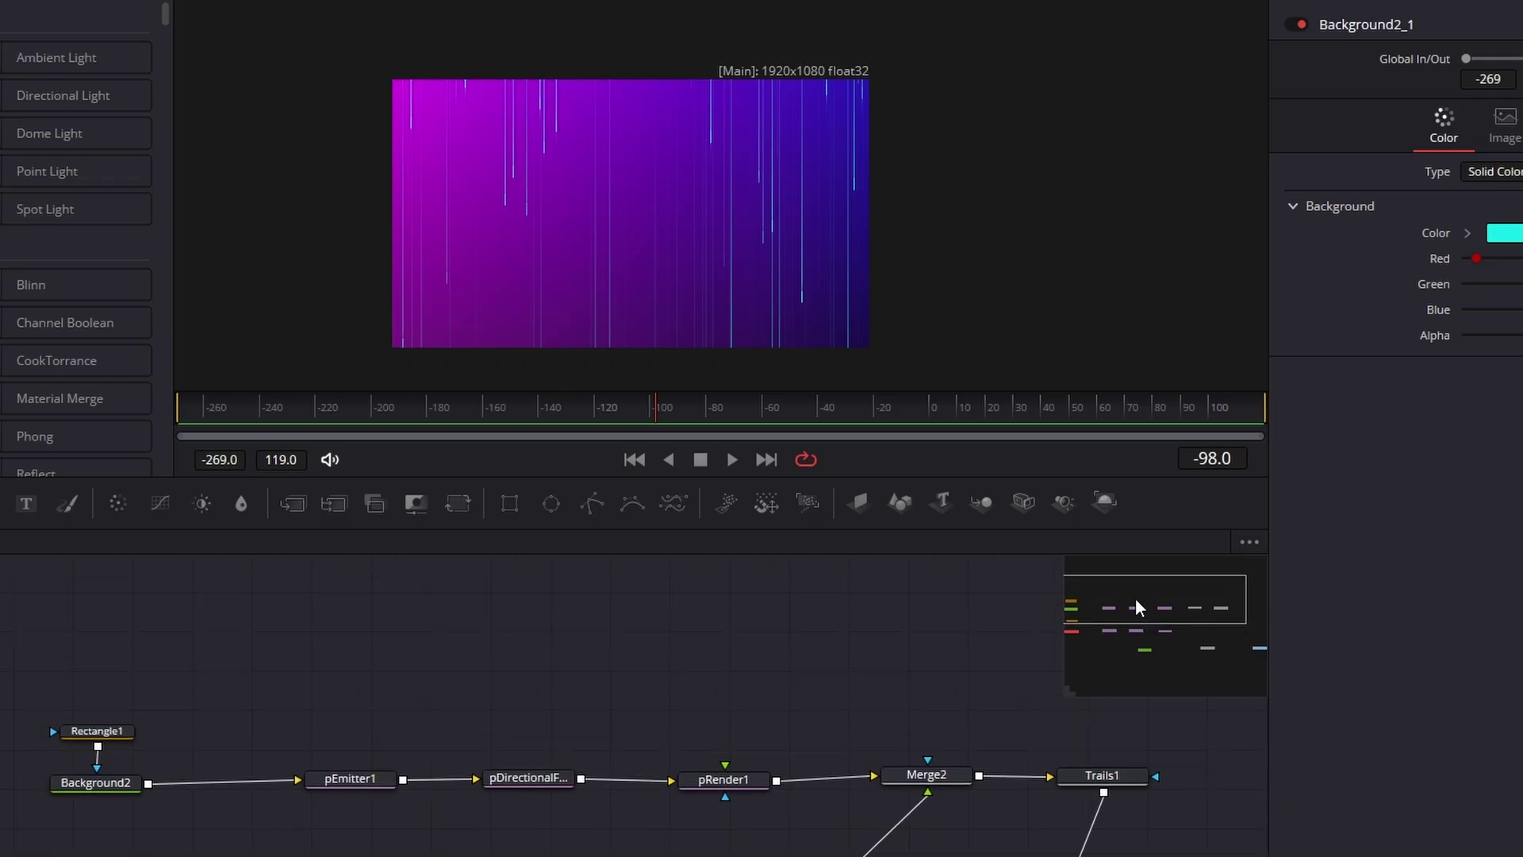
# Step: Add a Transform node after pRender1_1 and preview the streaks
pyautogui.moveTo(1135, 598)
pyautogui.mouseDown()
pyautogui.moveTo(1108, 612)
pyautogui.moveTo(1126, 612)
pyautogui.mouseUp()
pyautogui.click(508, 791)
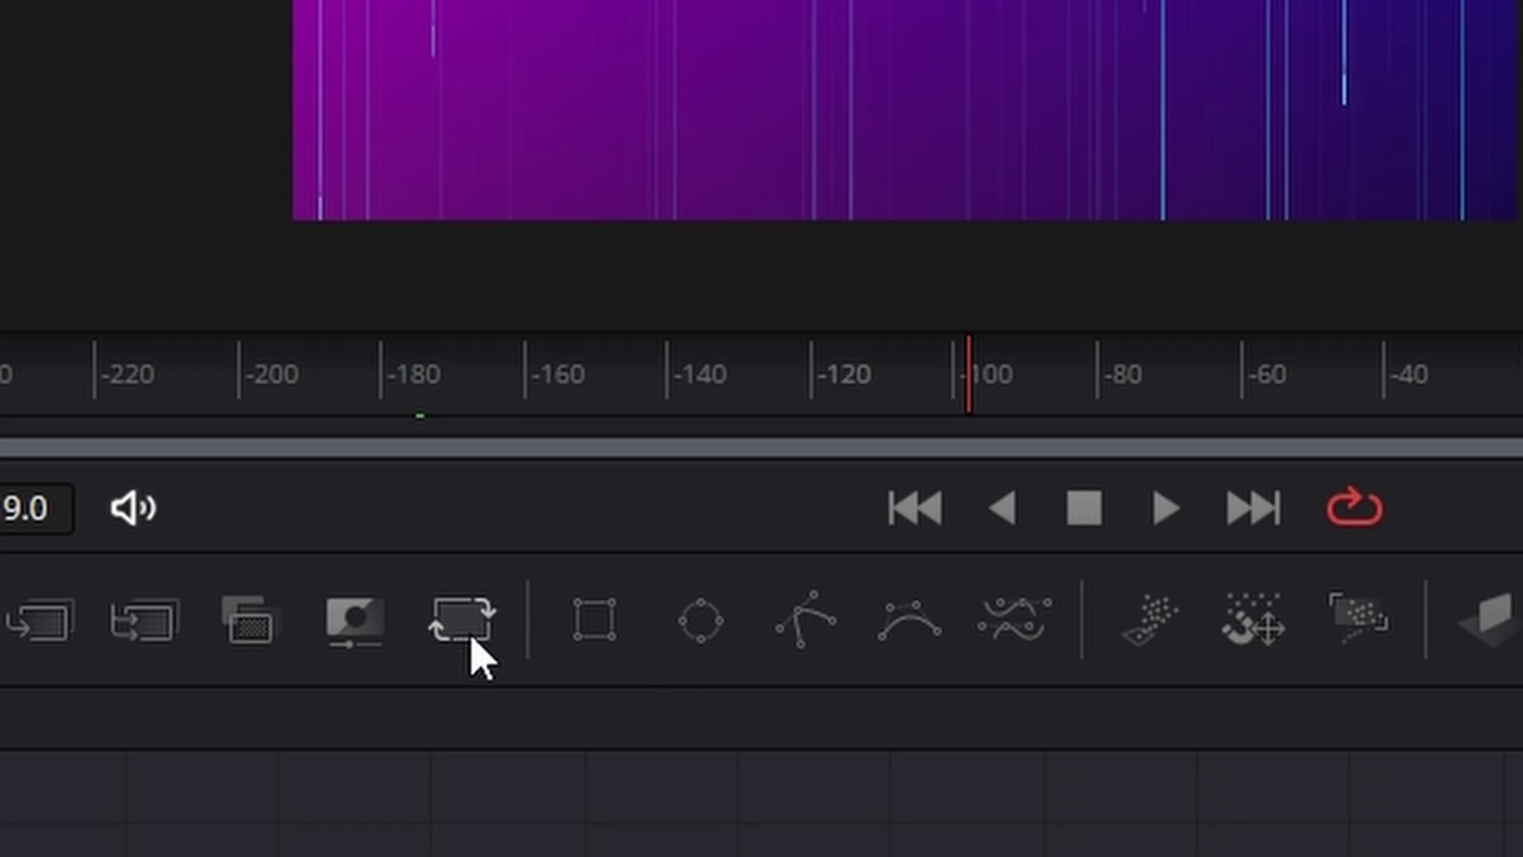
pyautogui.click(473, 613)
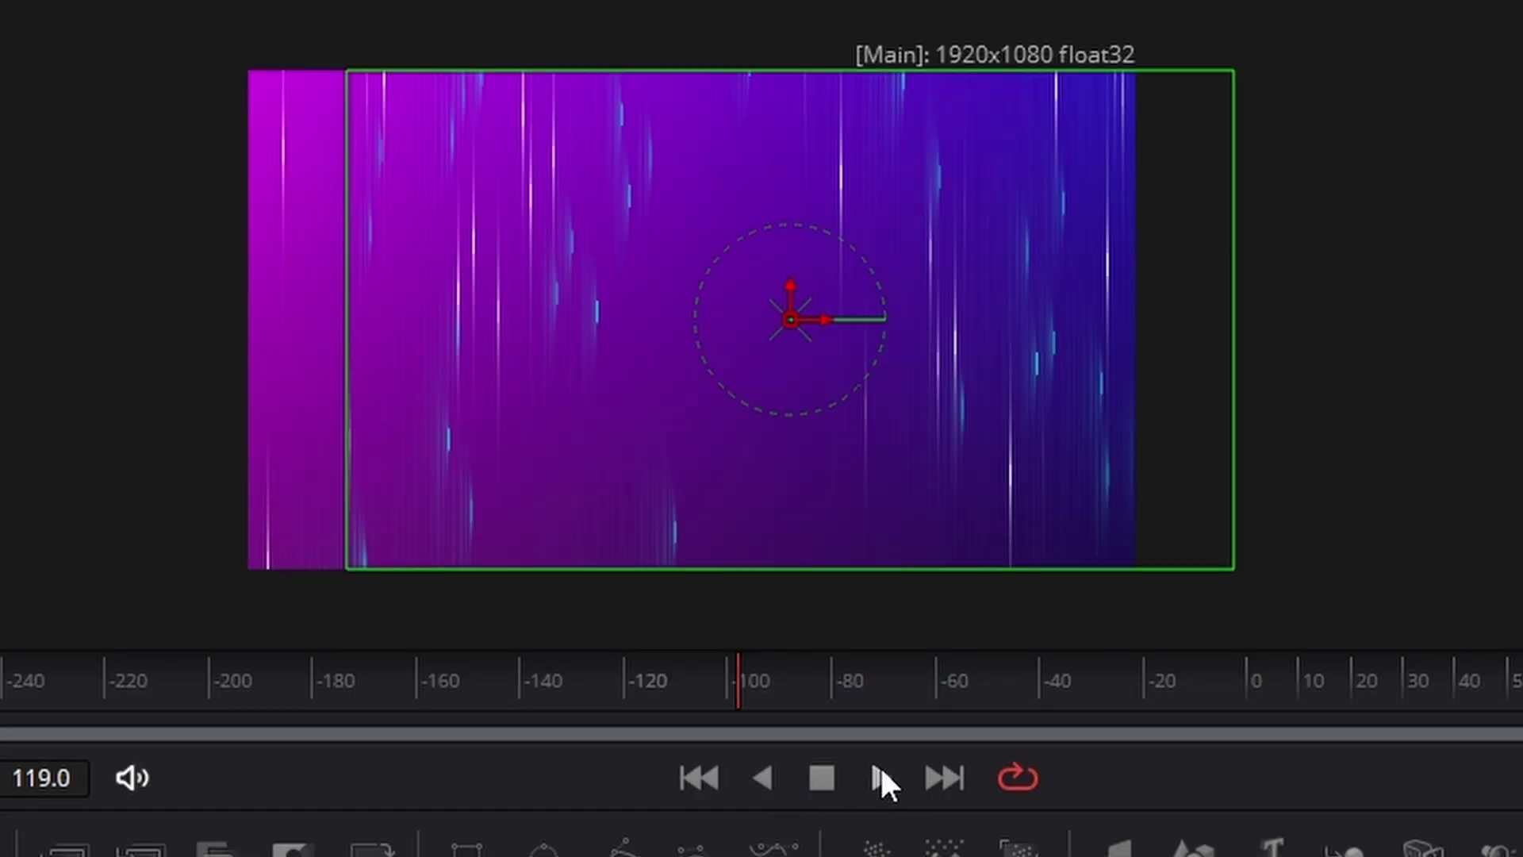
pyautogui.click(880, 773)
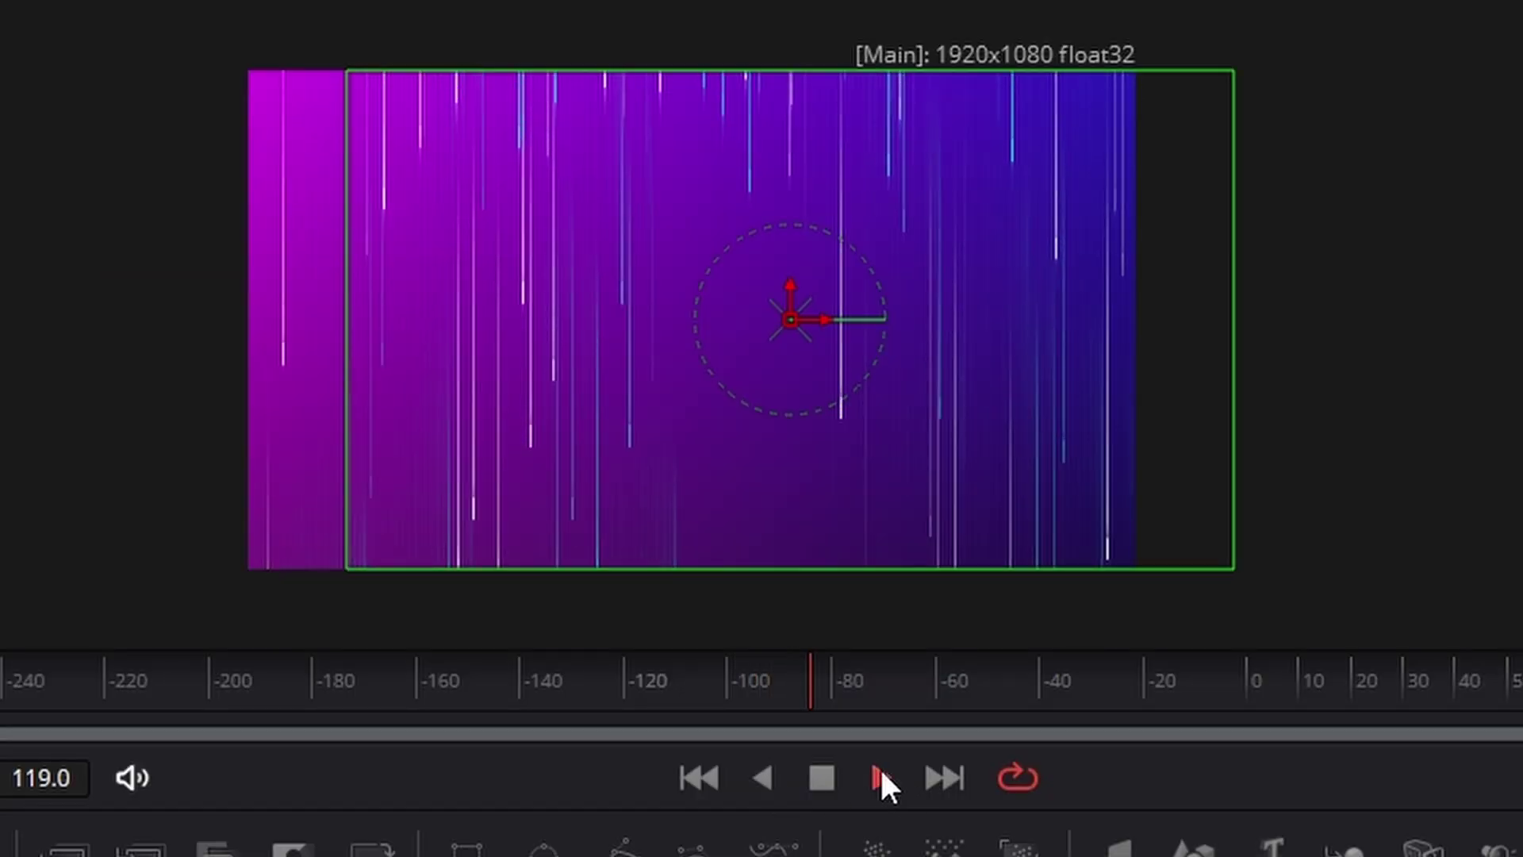
pyautogui.click(820, 777)
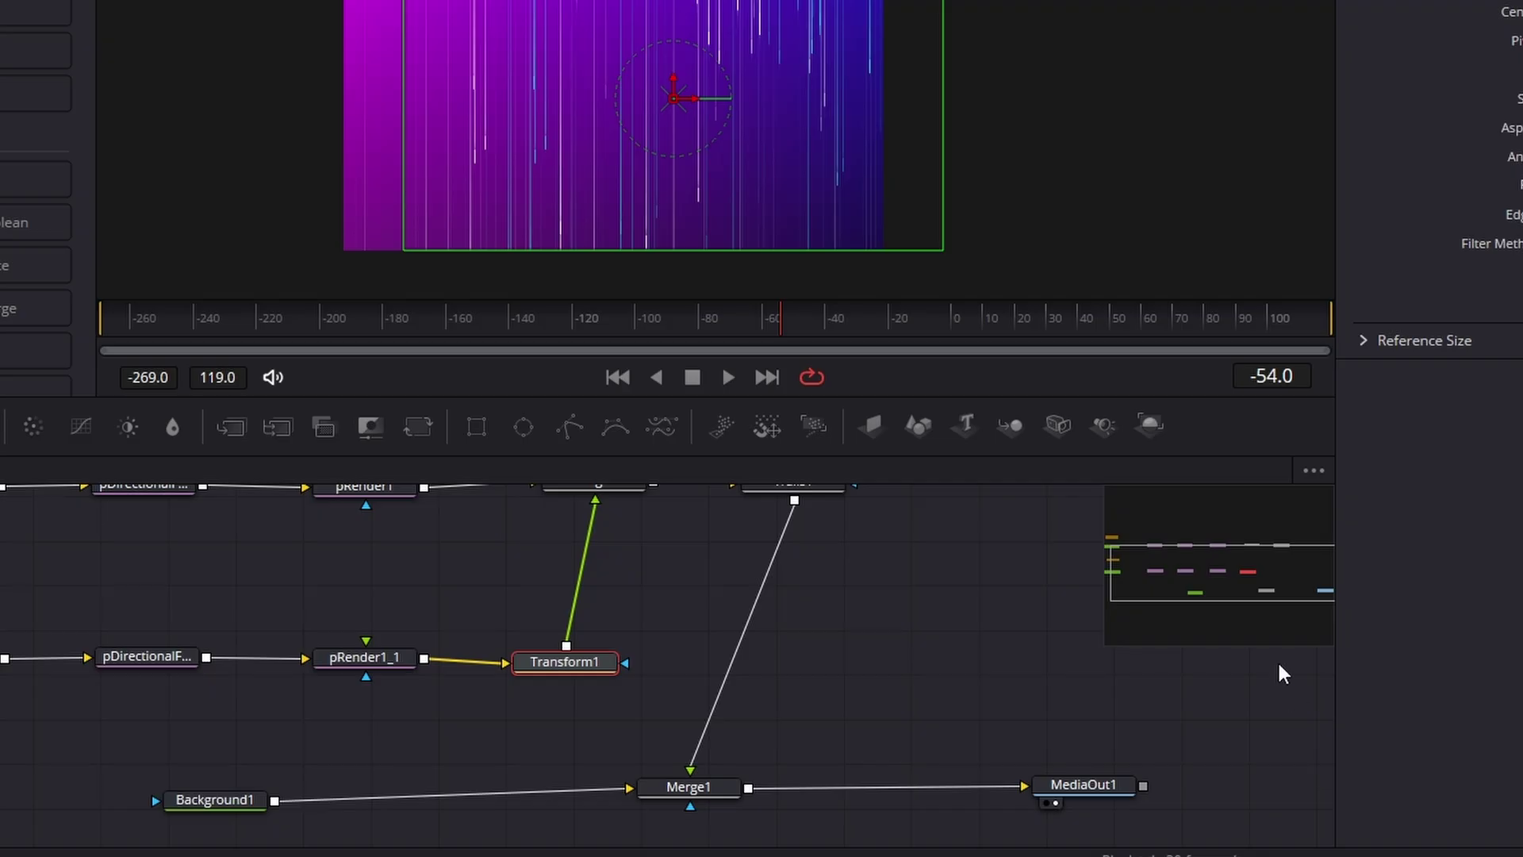
pyautogui.moveTo(1249, 627); pyautogui.dragTo(1155, 571)
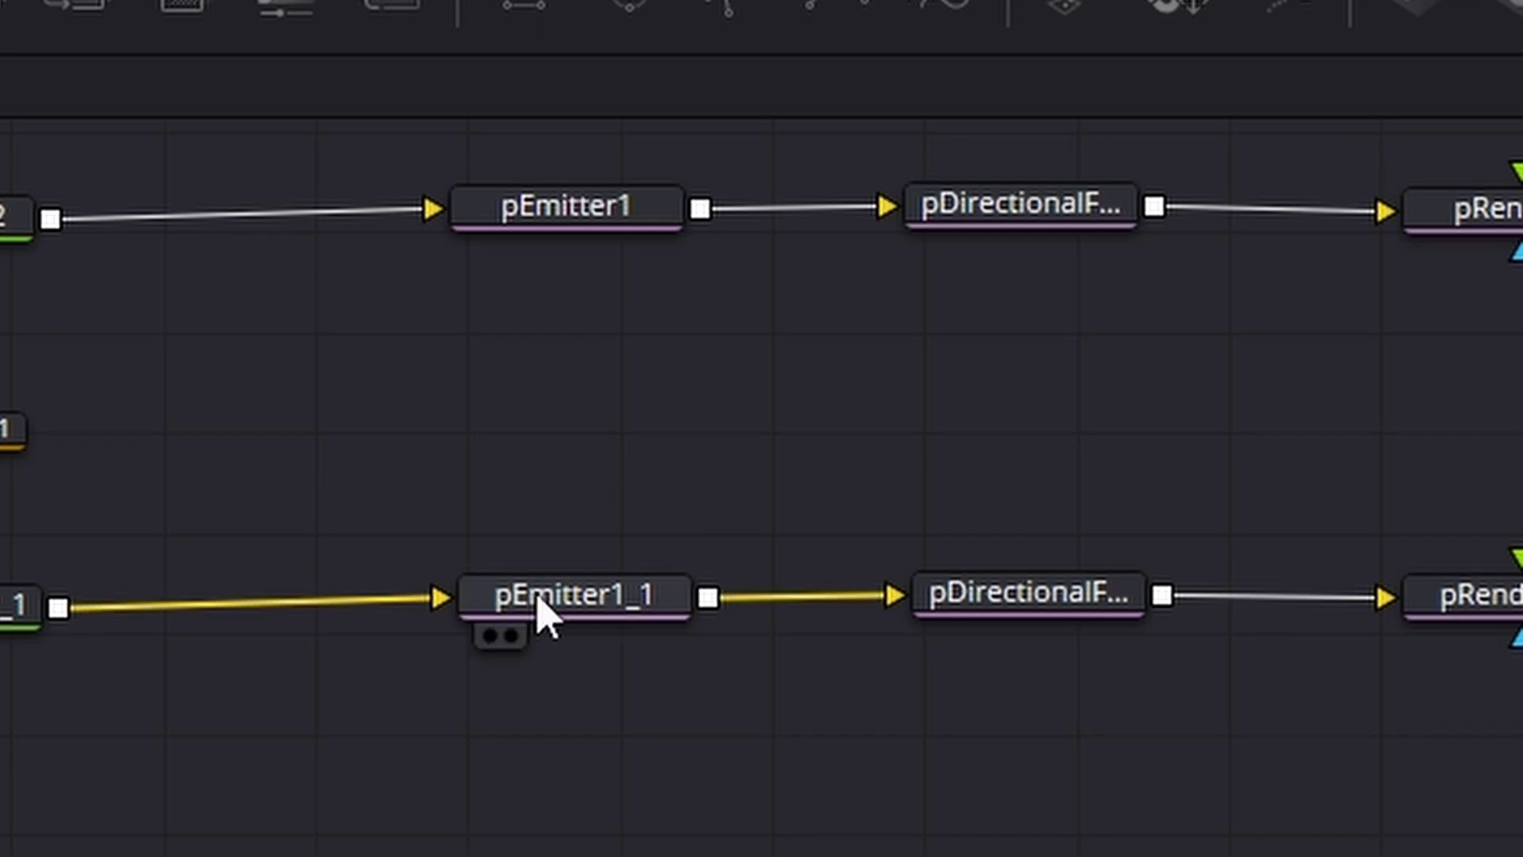
# Step: Reseed pEmitter1_1 so its Random Seed becomes 27751
pyautogui.click(547, 615)
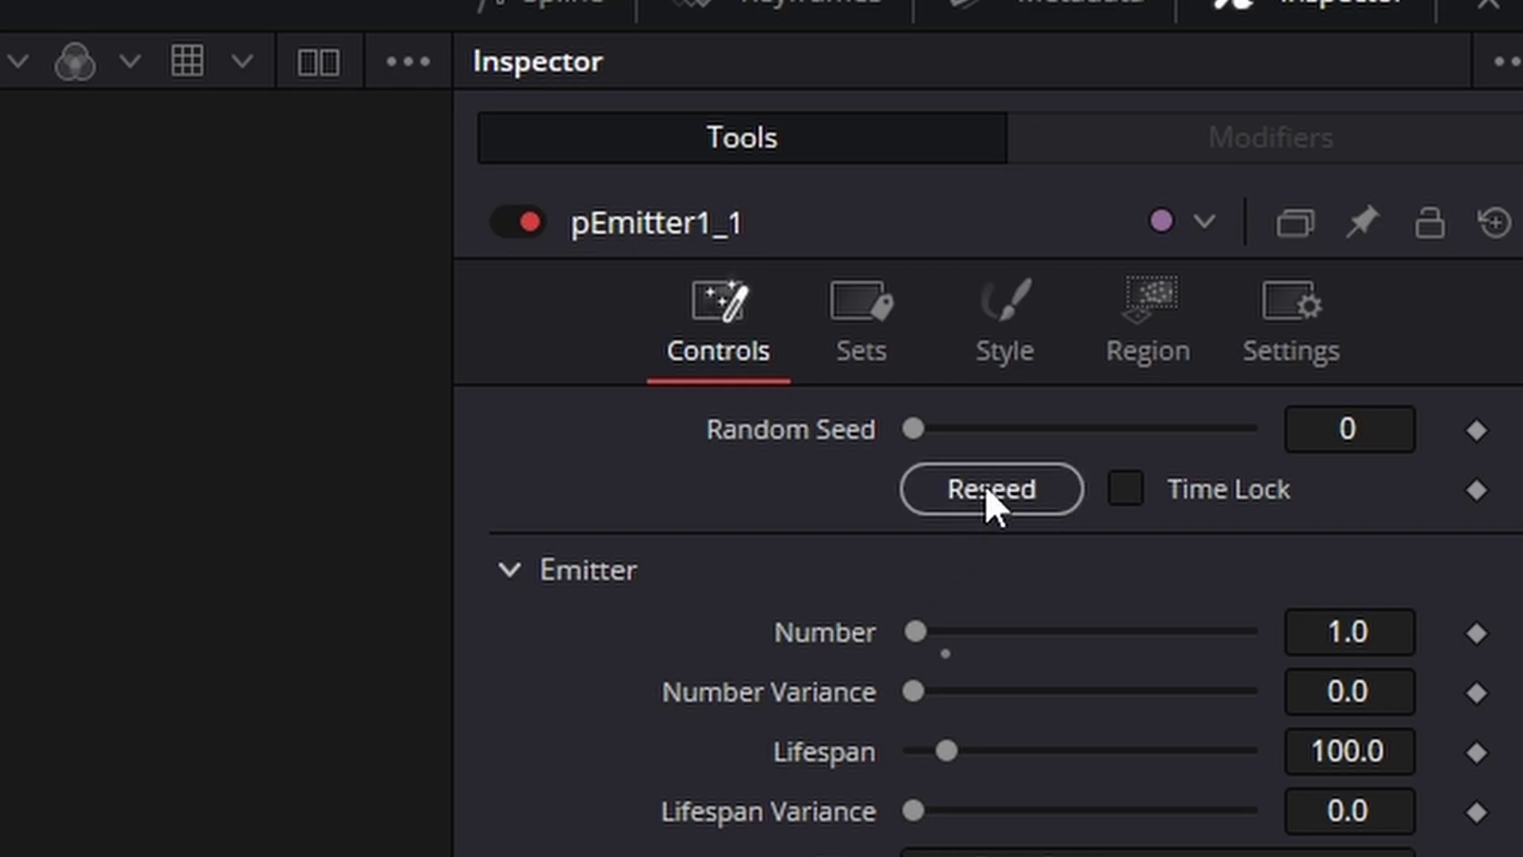
pyautogui.click(985, 485)
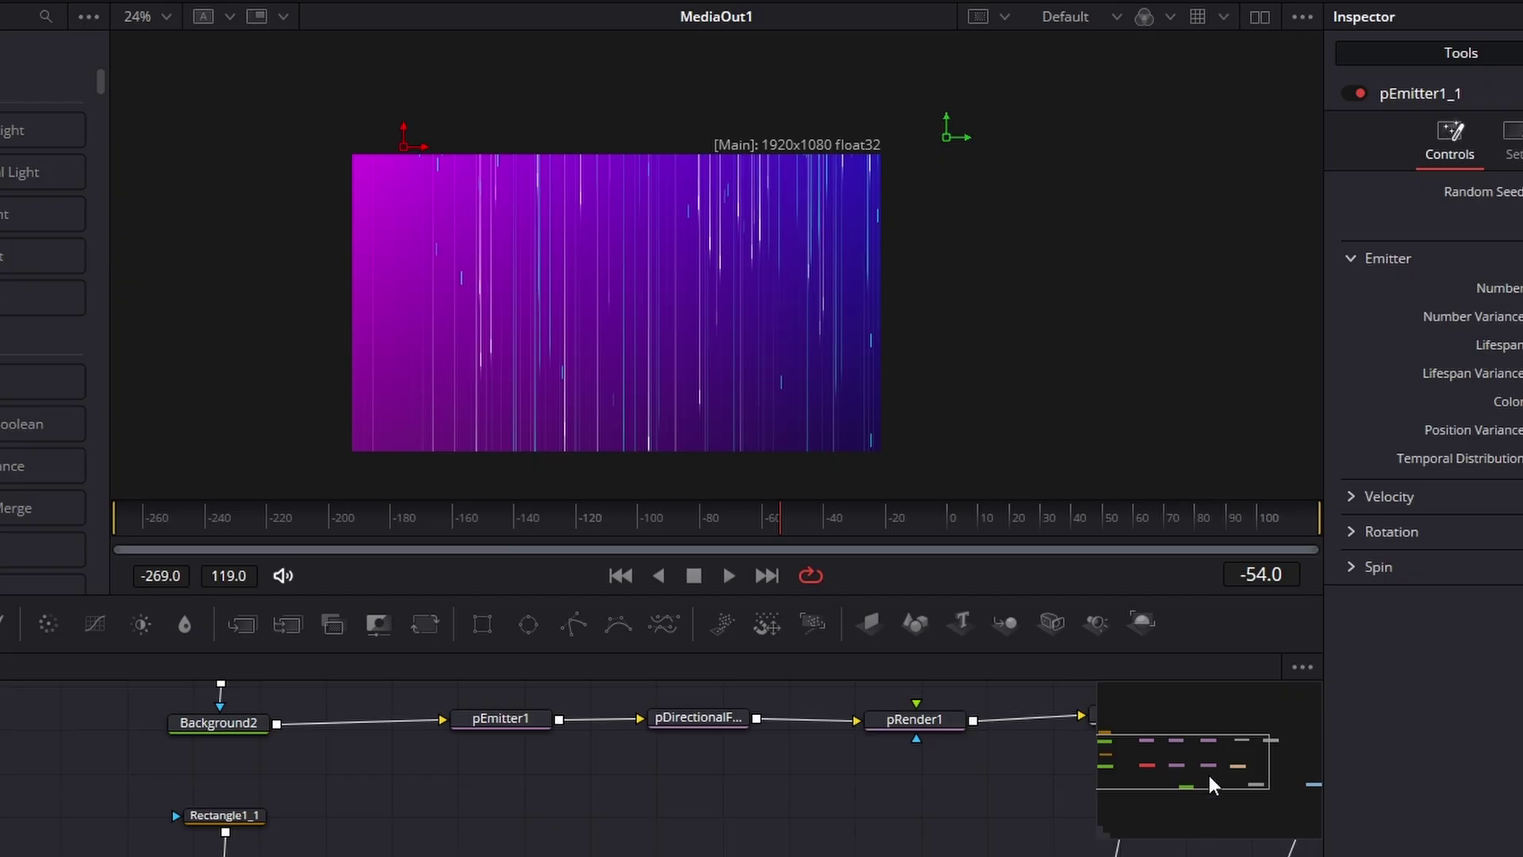
pyautogui.moveTo(1209, 784); pyautogui.dragTo(1178, 747)
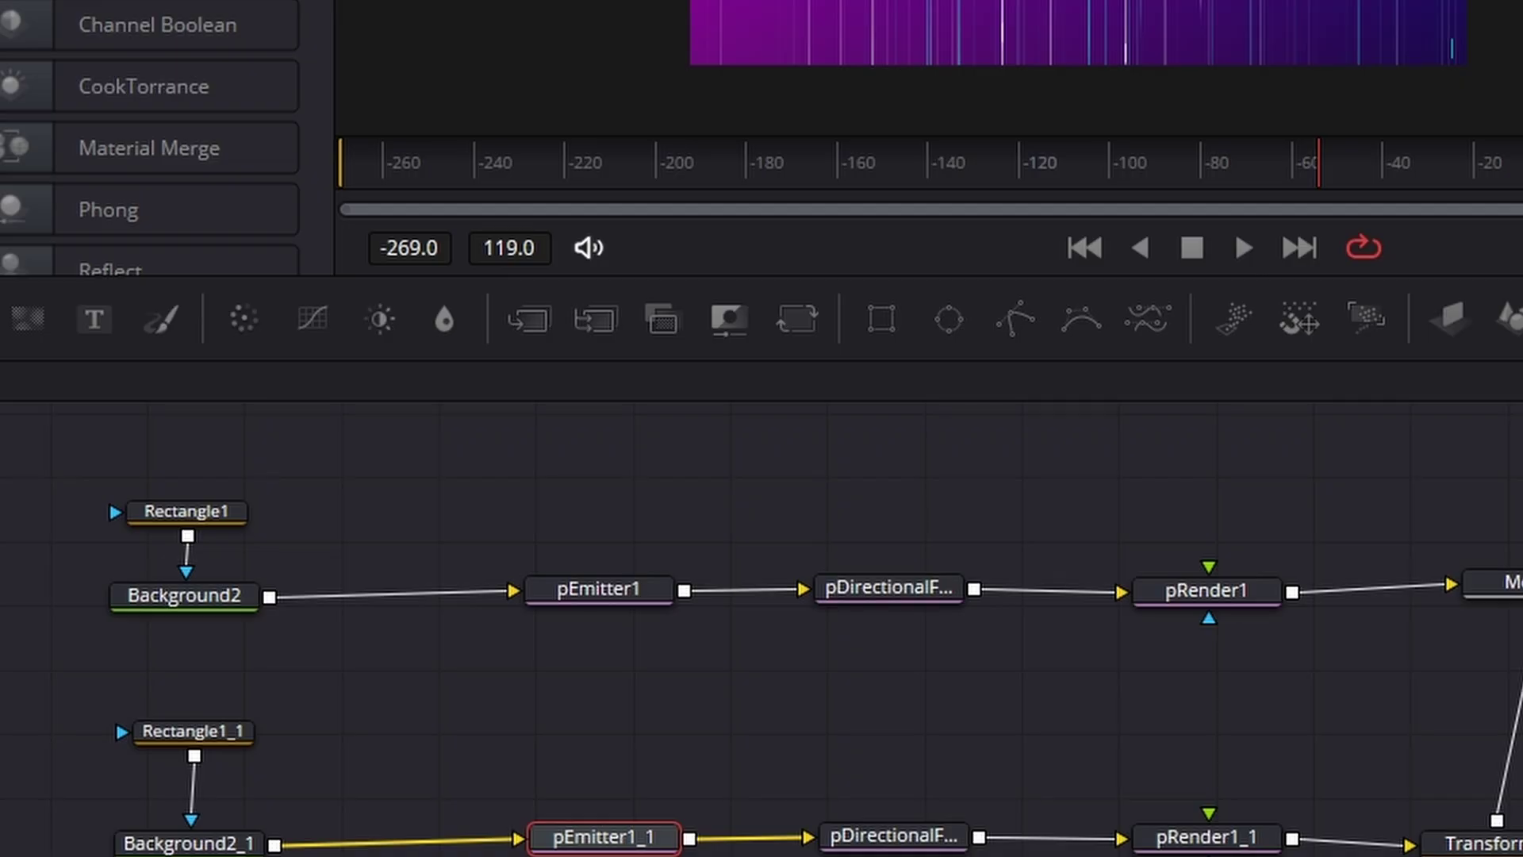
# Step: Group the original top particle chain into Group1 and move it right
pyautogui.moveTo(1, 469); pyautogui.dragTo(1324, 651)
pyautogui.rightClick(1218, 589)
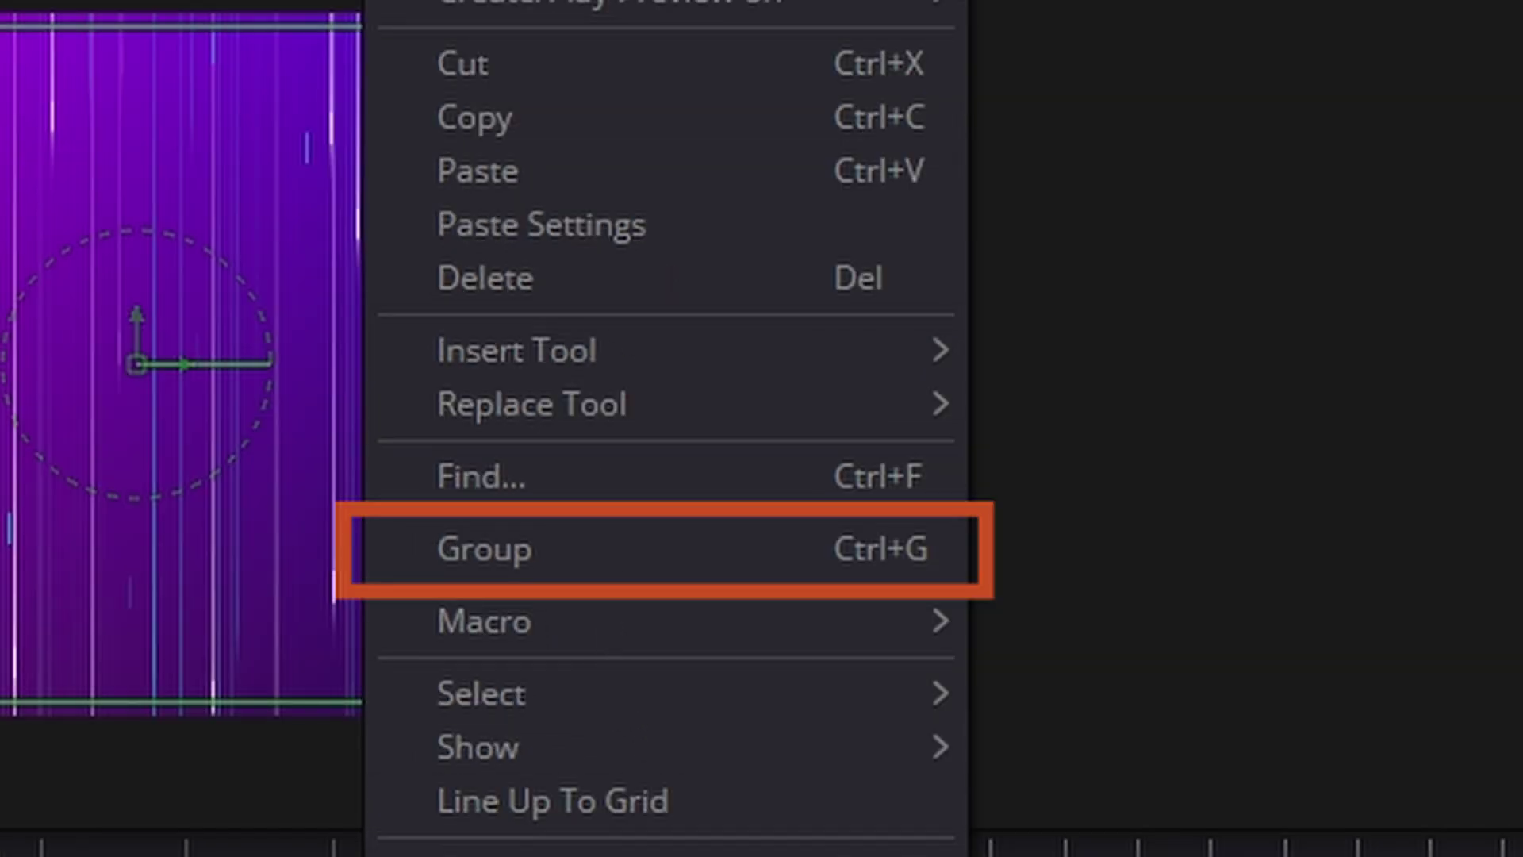
pyautogui.click(640, 562)
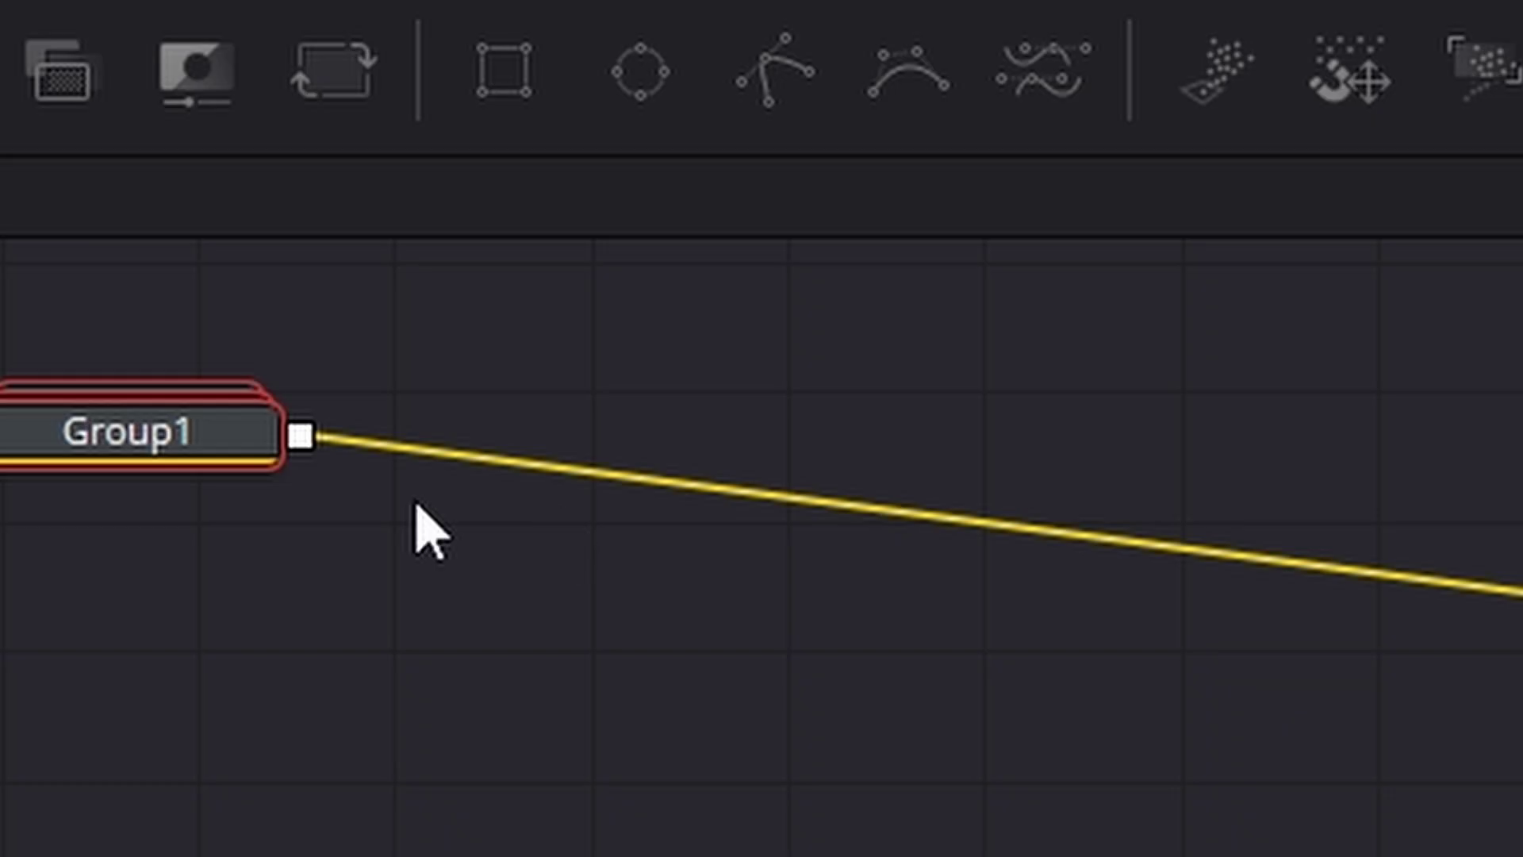
pyautogui.moveTo(298, 440); pyautogui.dragTo(901, 415)
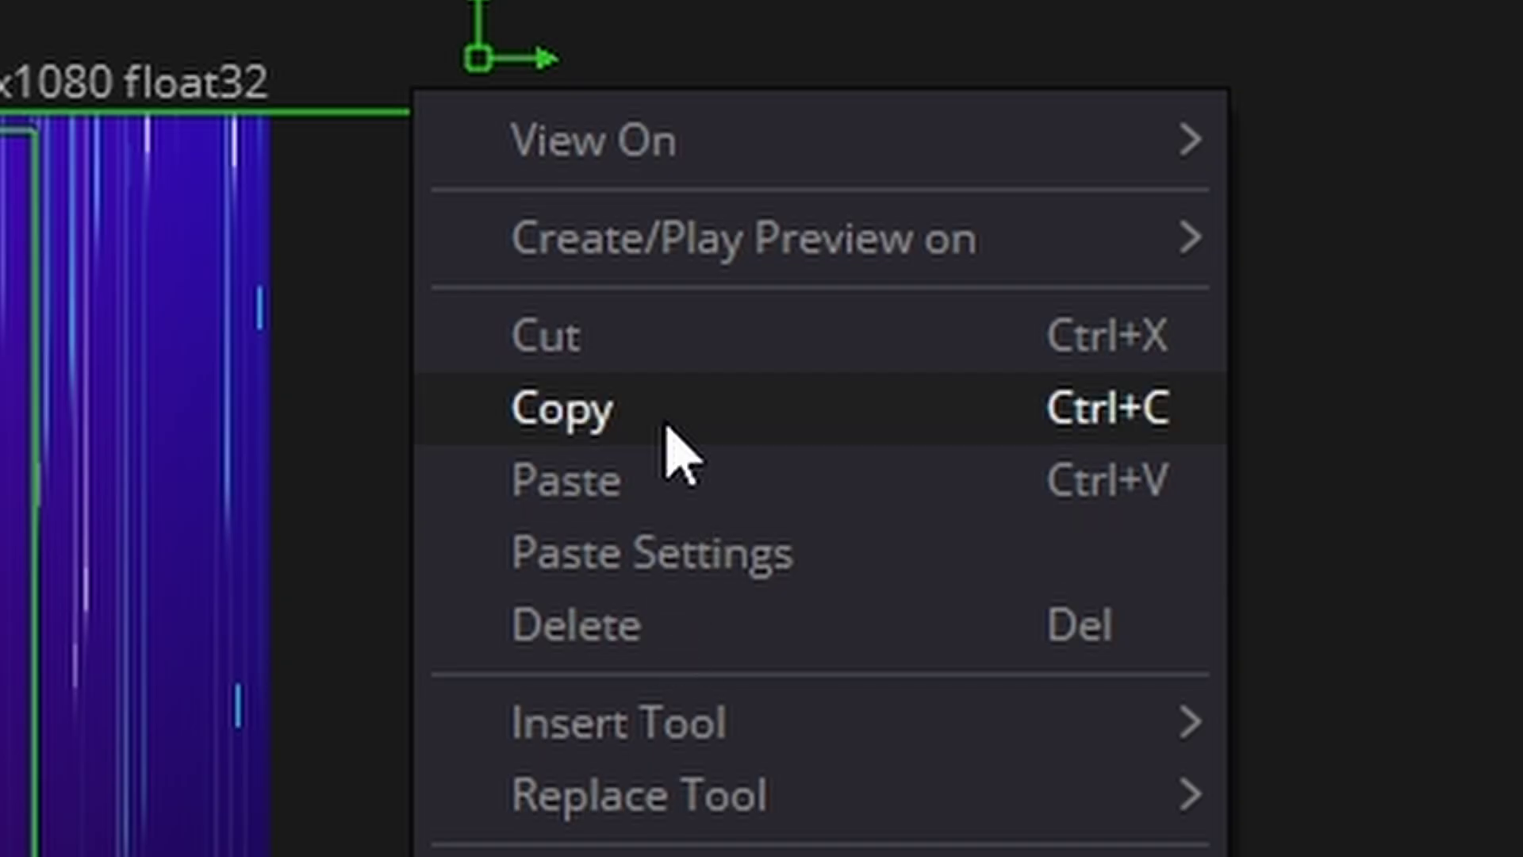
# Step: Copy Transform1 and paste it as Transform1_1 in the graph
pyautogui.click(679, 452)
pyautogui.scroll(-3, 120, 764)
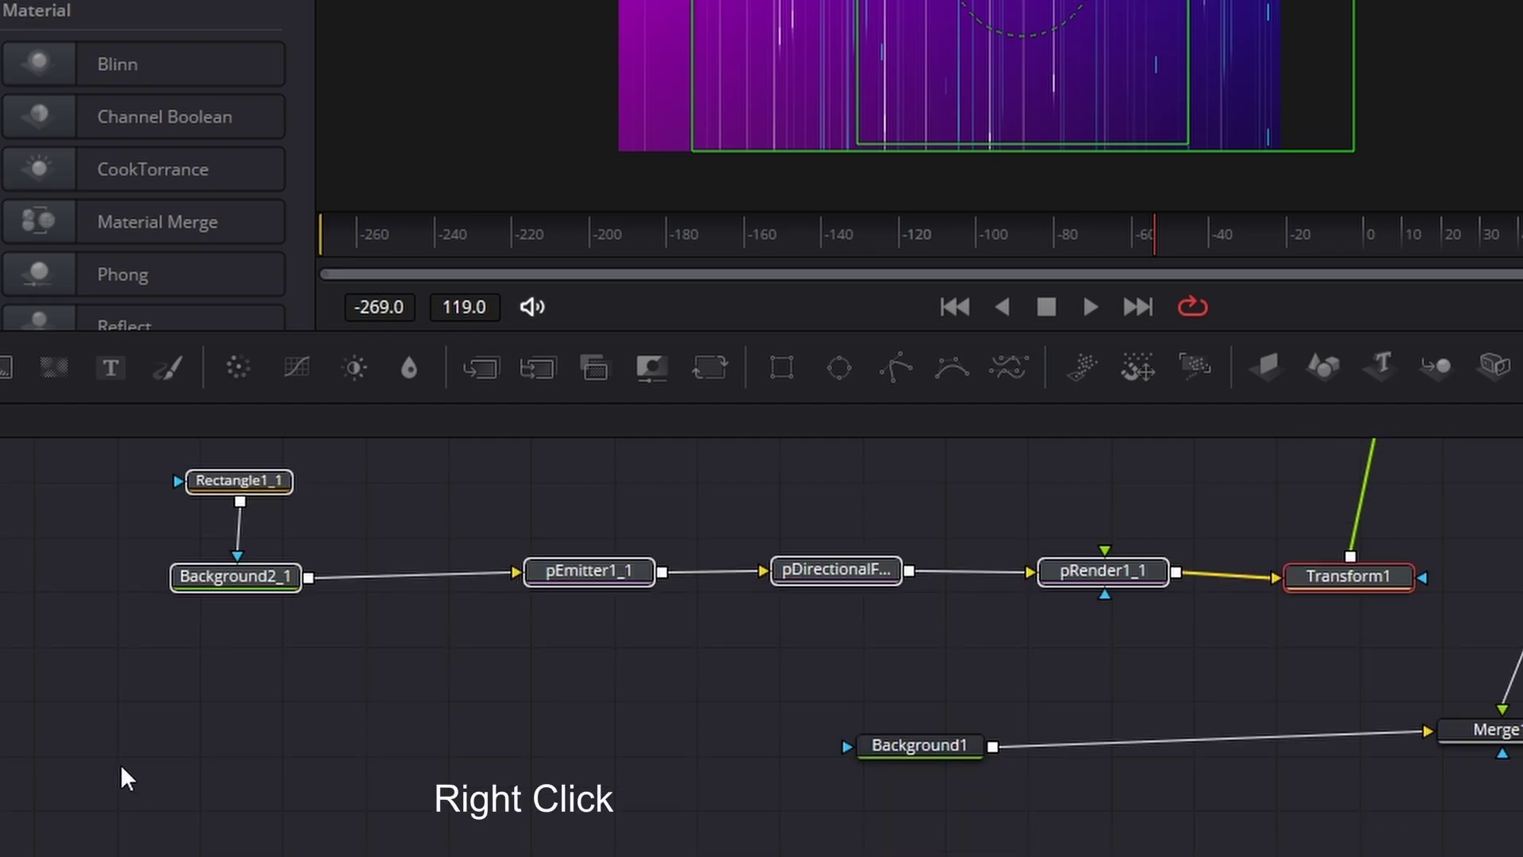
pyautogui.rightClick(88, 745)
pyautogui.click(204, 708)
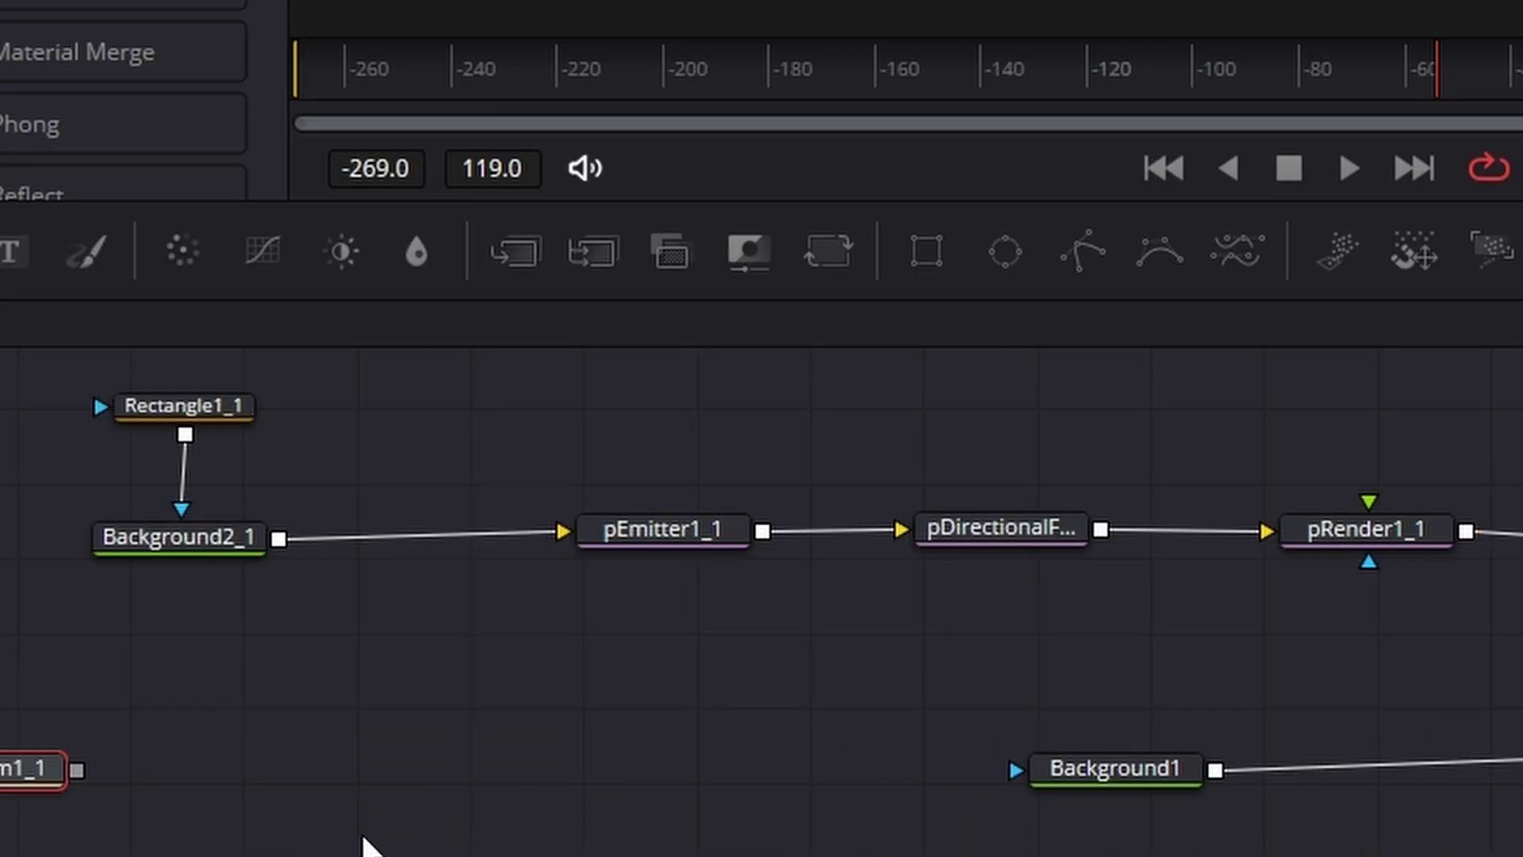
pyautogui.scroll(3, 203, 667)
pyautogui.moveTo(2, 432); pyautogui.dragTo(1507, 773)
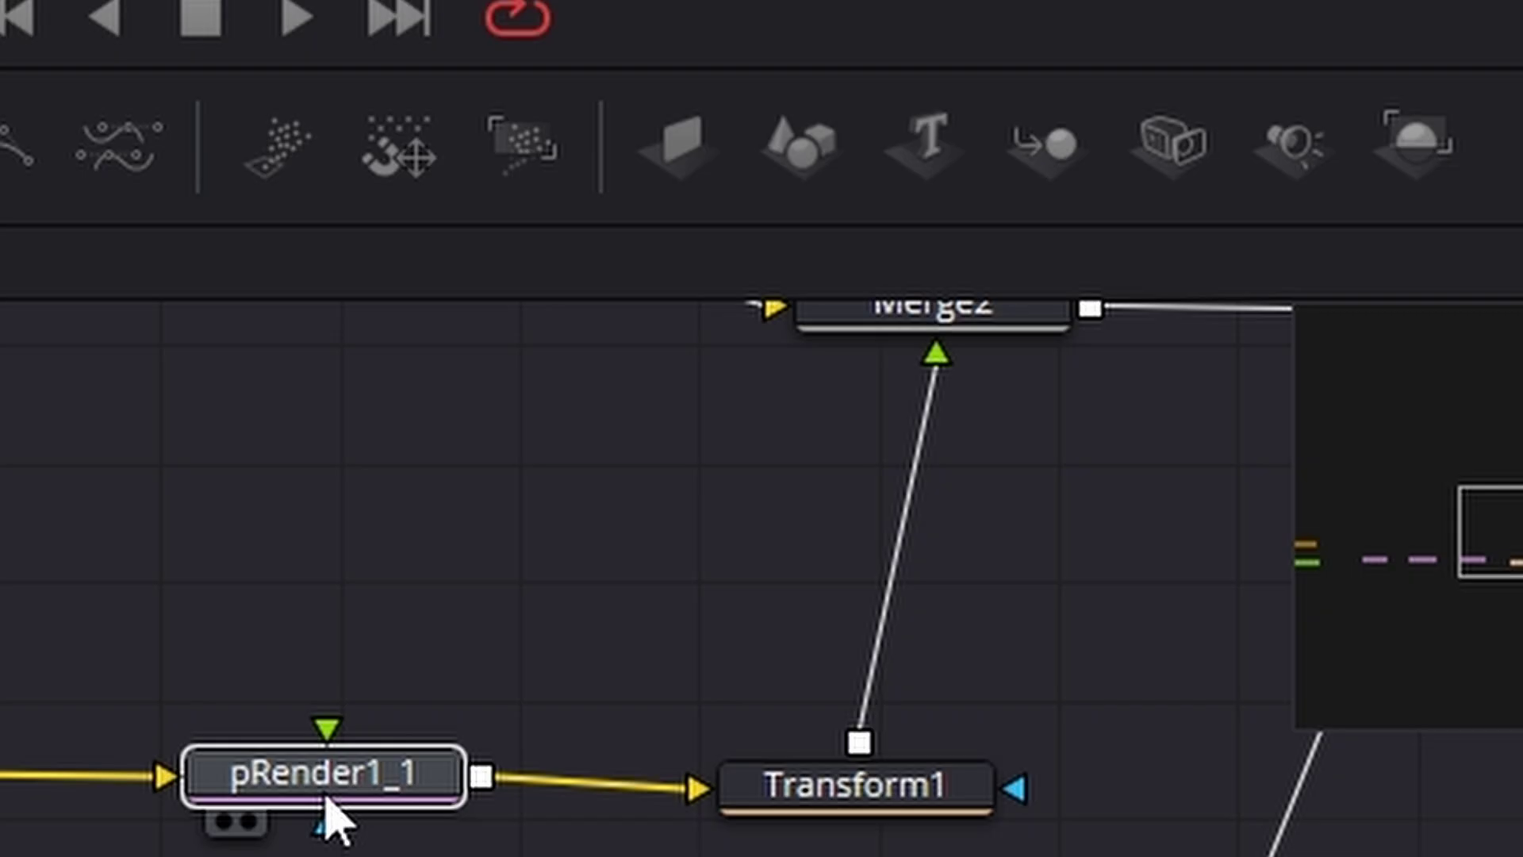
# Step: Group the cyan chain into Group2 and move it beside Merge2
pyautogui.rightClick(1366, 655)
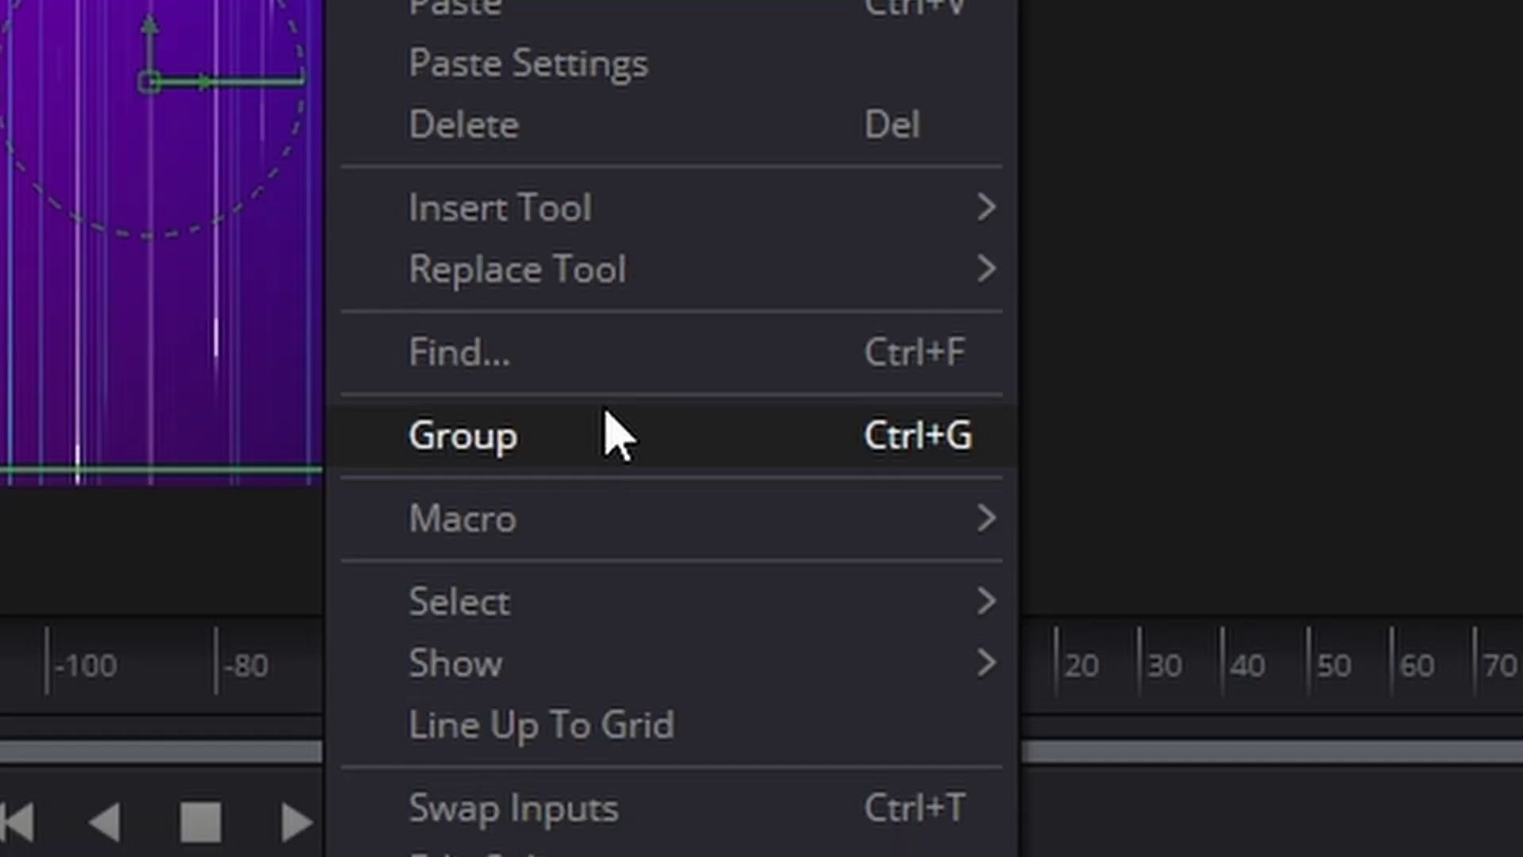
pyautogui.click(605, 431)
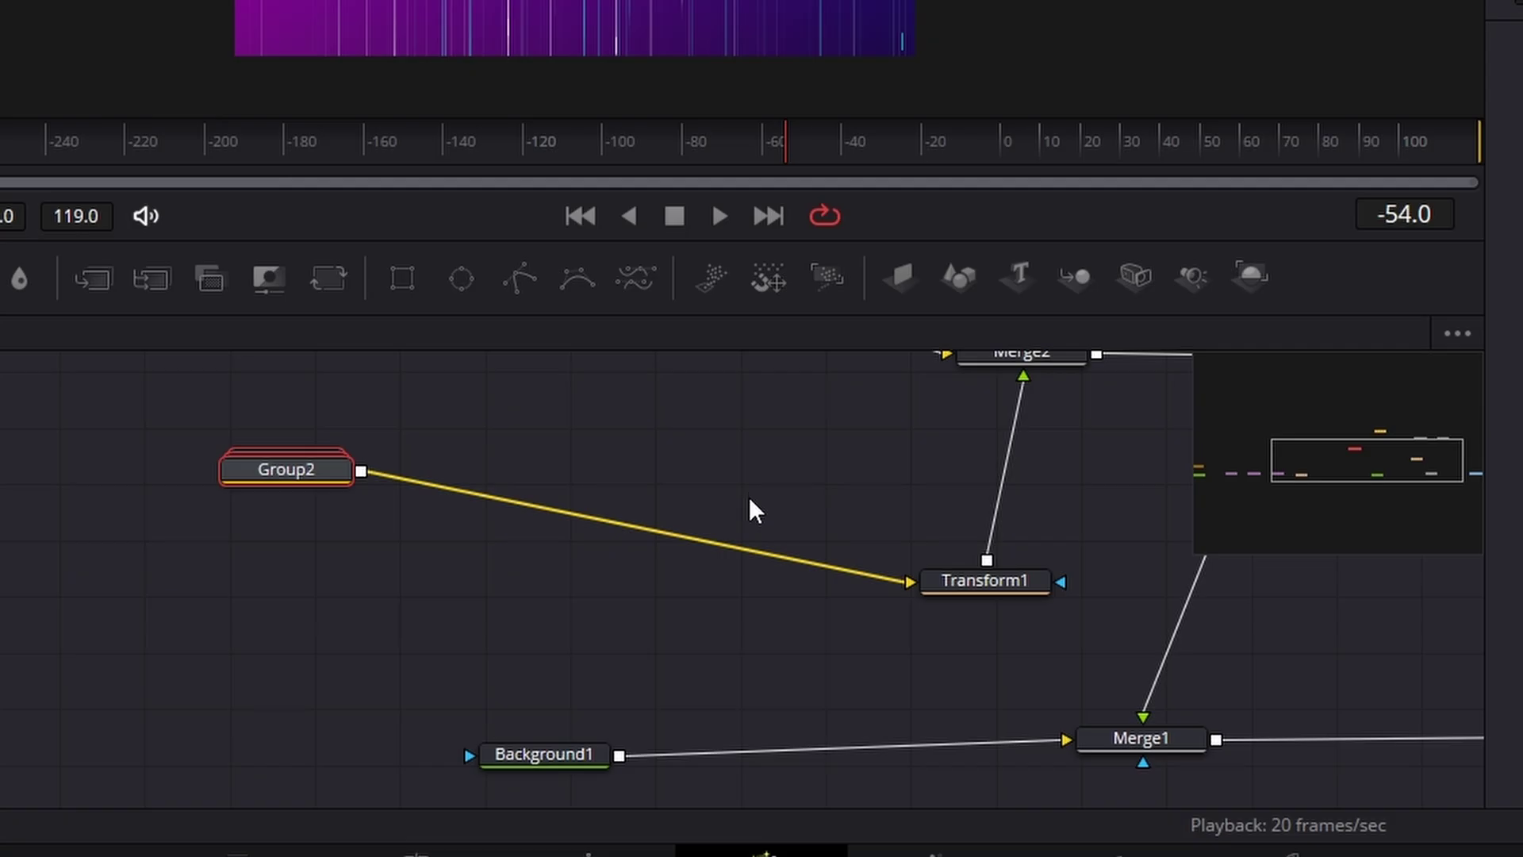
pyautogui.scroll(5, 349, 676)
pyautogui.moveTo(298, 733); pyautogui.dragTo(608, 618)
pyautogui.moveTo(1364, 438); pyautogui.dragTo(1259, 474)
# Step: Rearrange the lower node flow and move Trails1 further right
pyautogui.moveTo(19, 633); pyautogui.dragTo(976, 759)
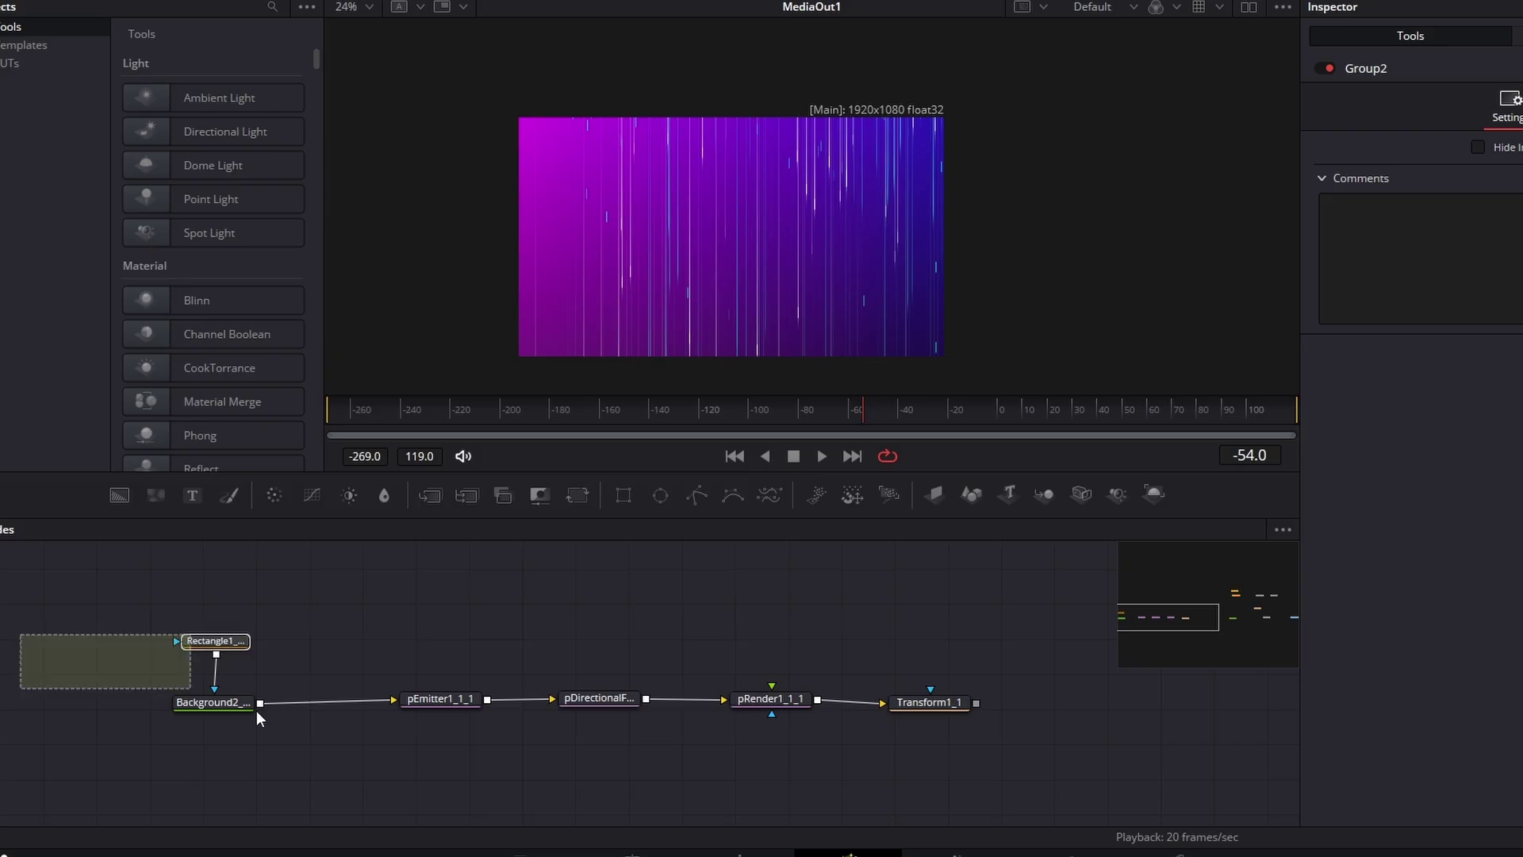
pyautogui.click(944, 705)
pyautogui.moveTo(1166, 617)
pyautogui.mouseDown()
pyautogui.moveTo(1197, 633)
pyautogui.moveTo(1190, 609)
pyautogui.mouseUp()
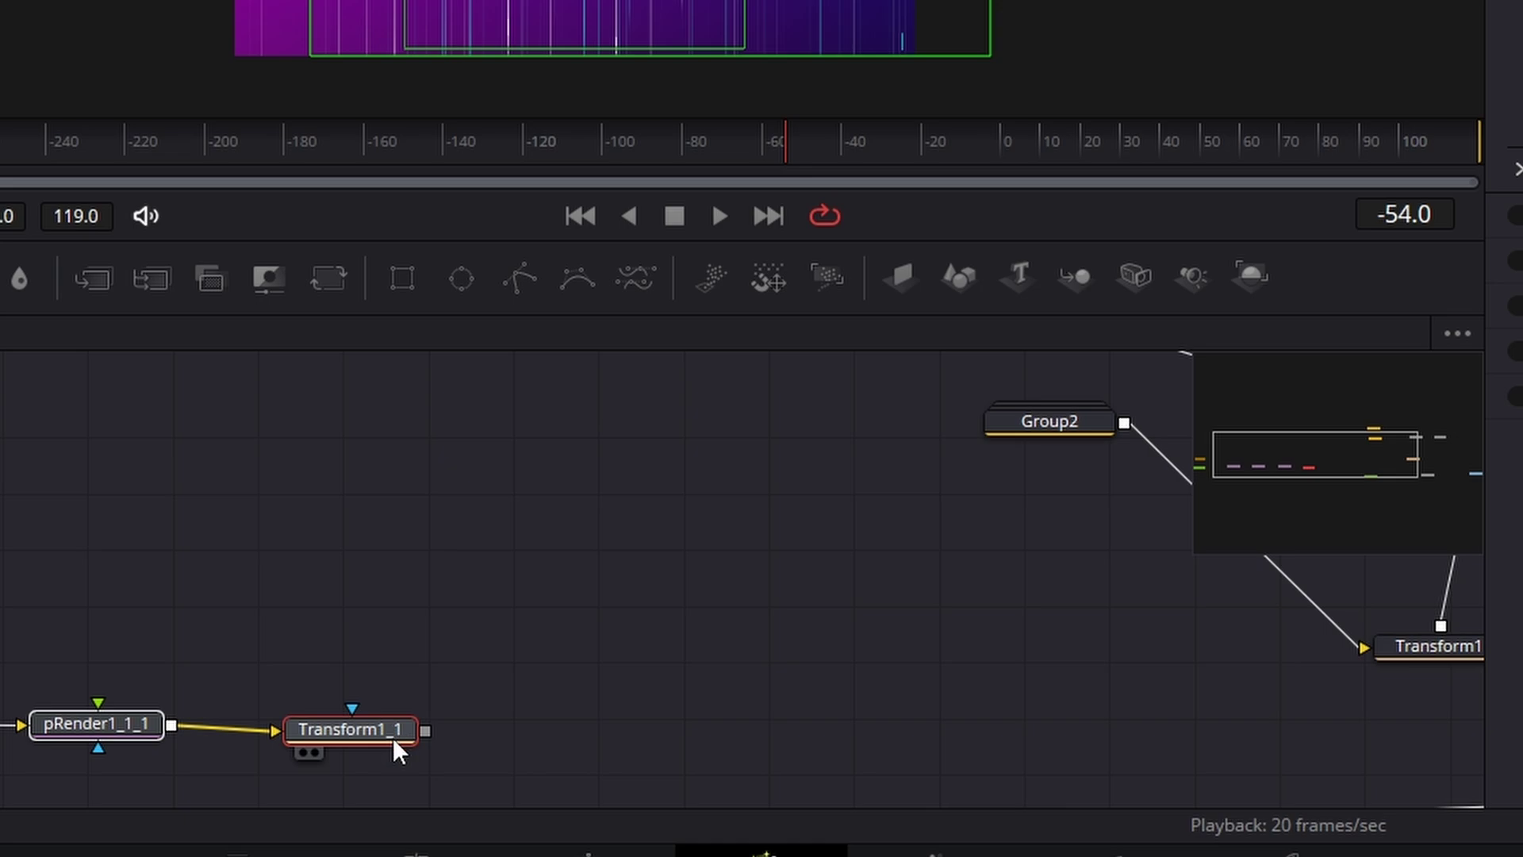
pyautogui.moveTo(395, 742); pyautogui.dragTo(1063, 708)
pyautogui.moveTo(1256, 452); pyautogui.dragTo(1383, 450)
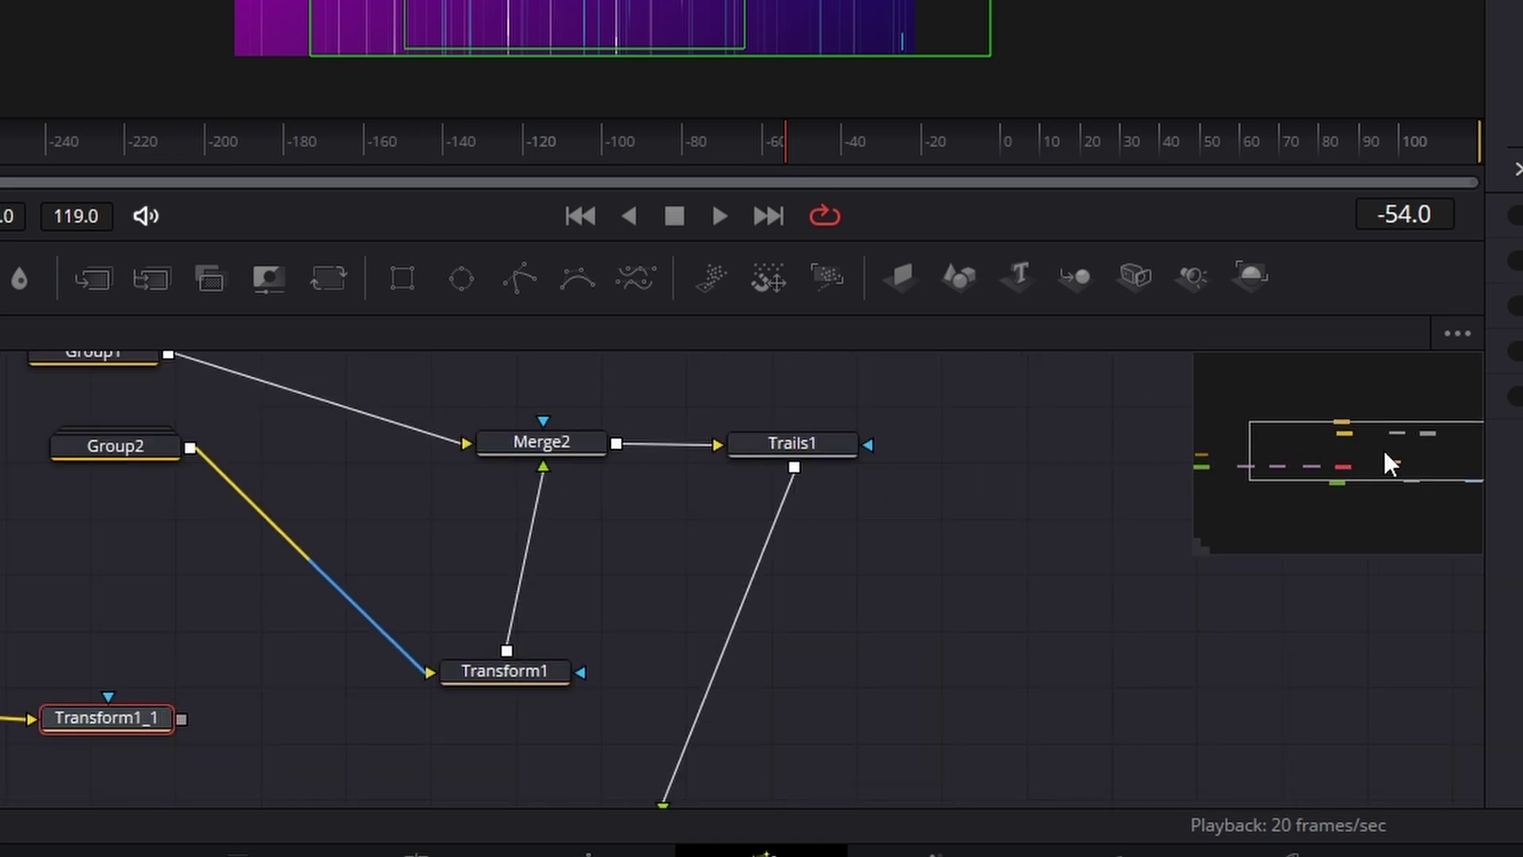
pyautogui.click(787, 454)
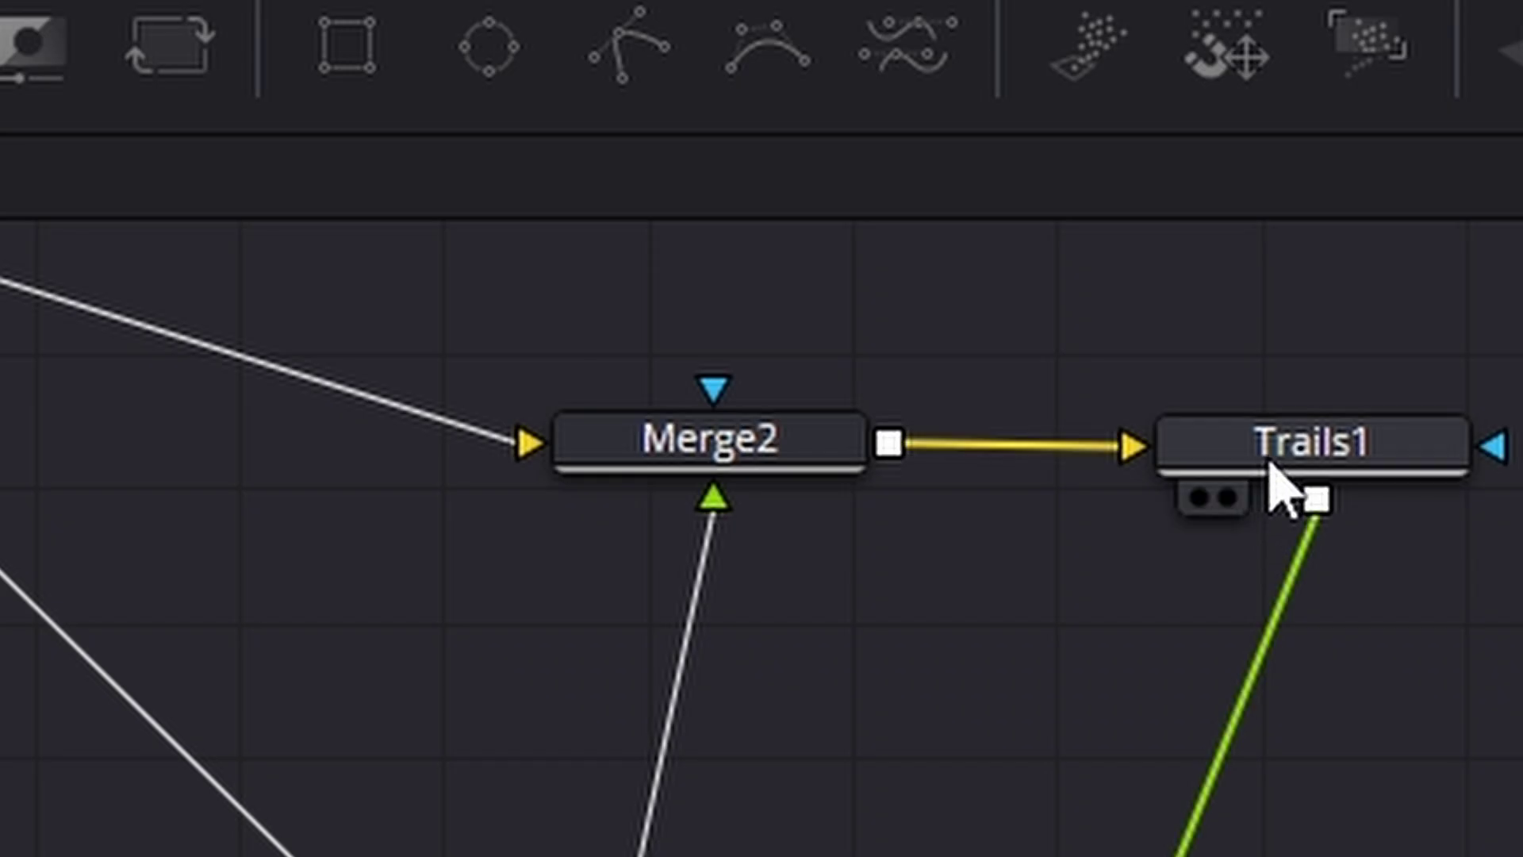
pyautogui.moveTo(1269, 468); pyautogui.dragTo(1519, 476)
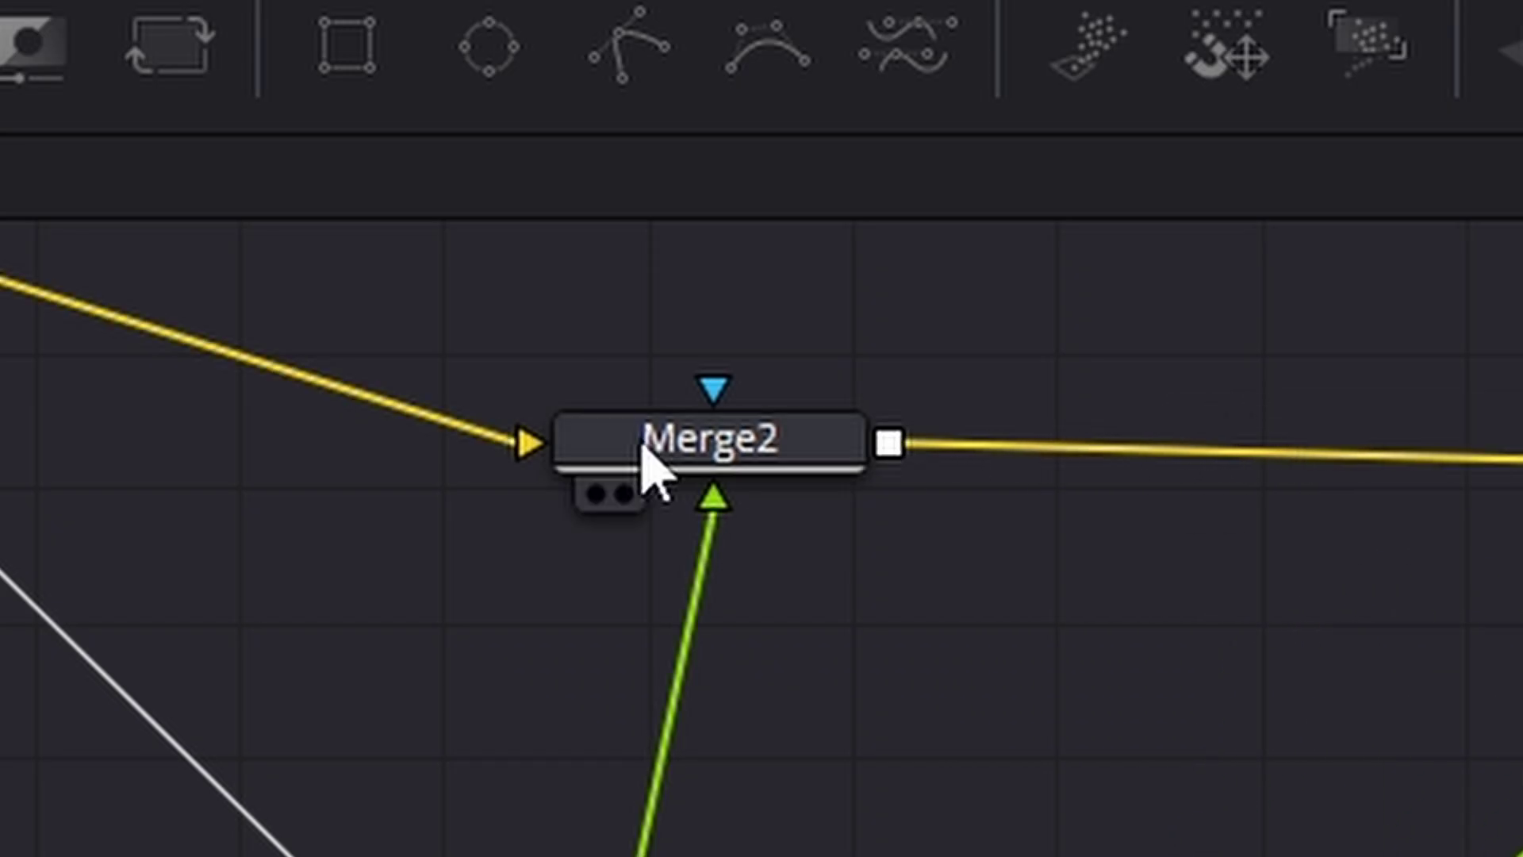
pyautogui.click(822, 459)
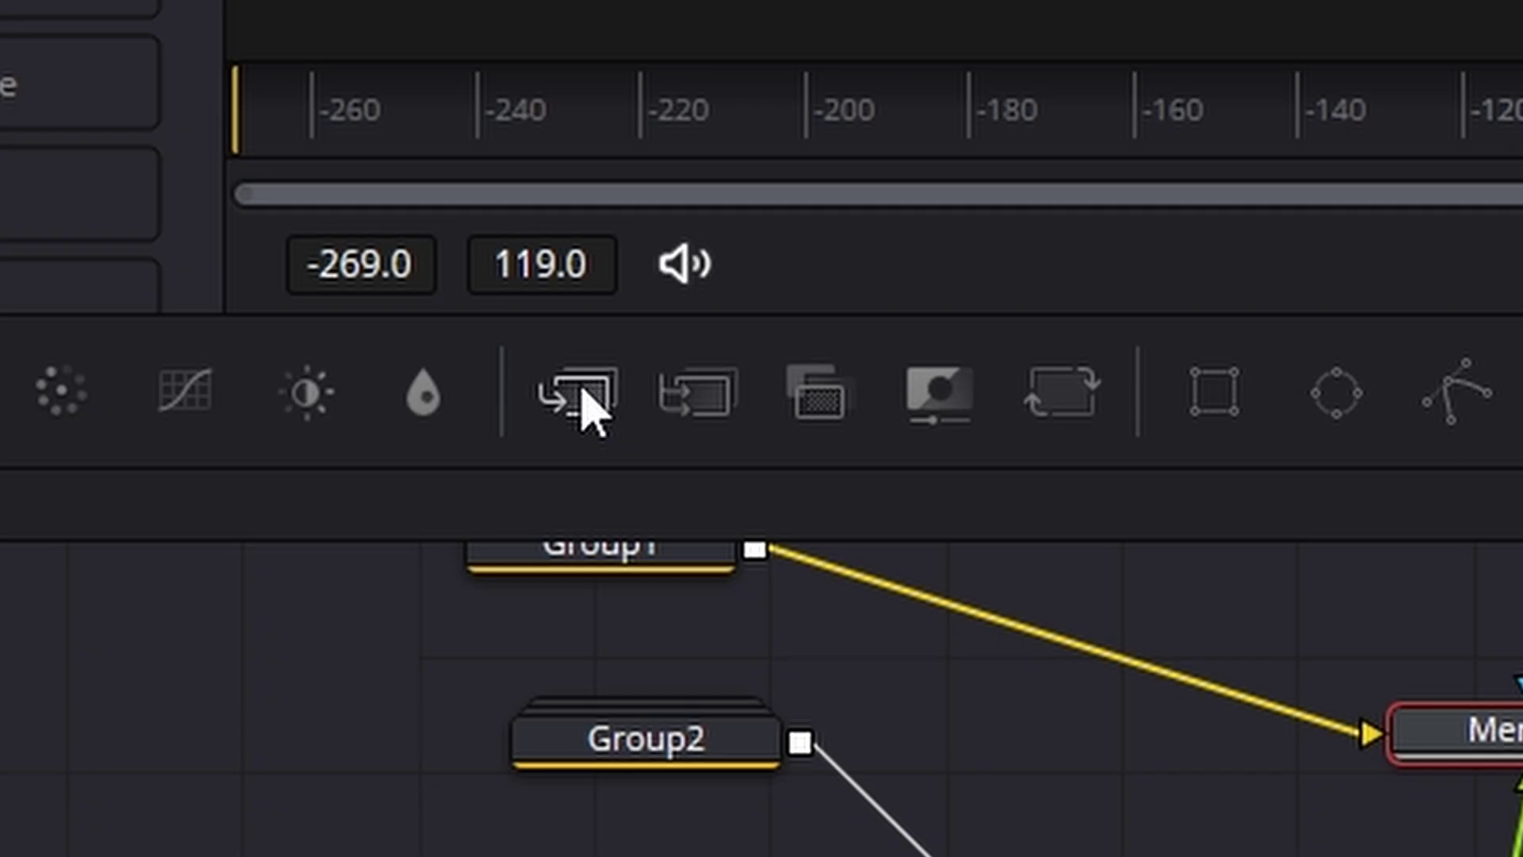
# Step: Connect Transform1_1 into Merge3 and set its Center X to 0.607
pyautogui.scroll(3, 797, 681)
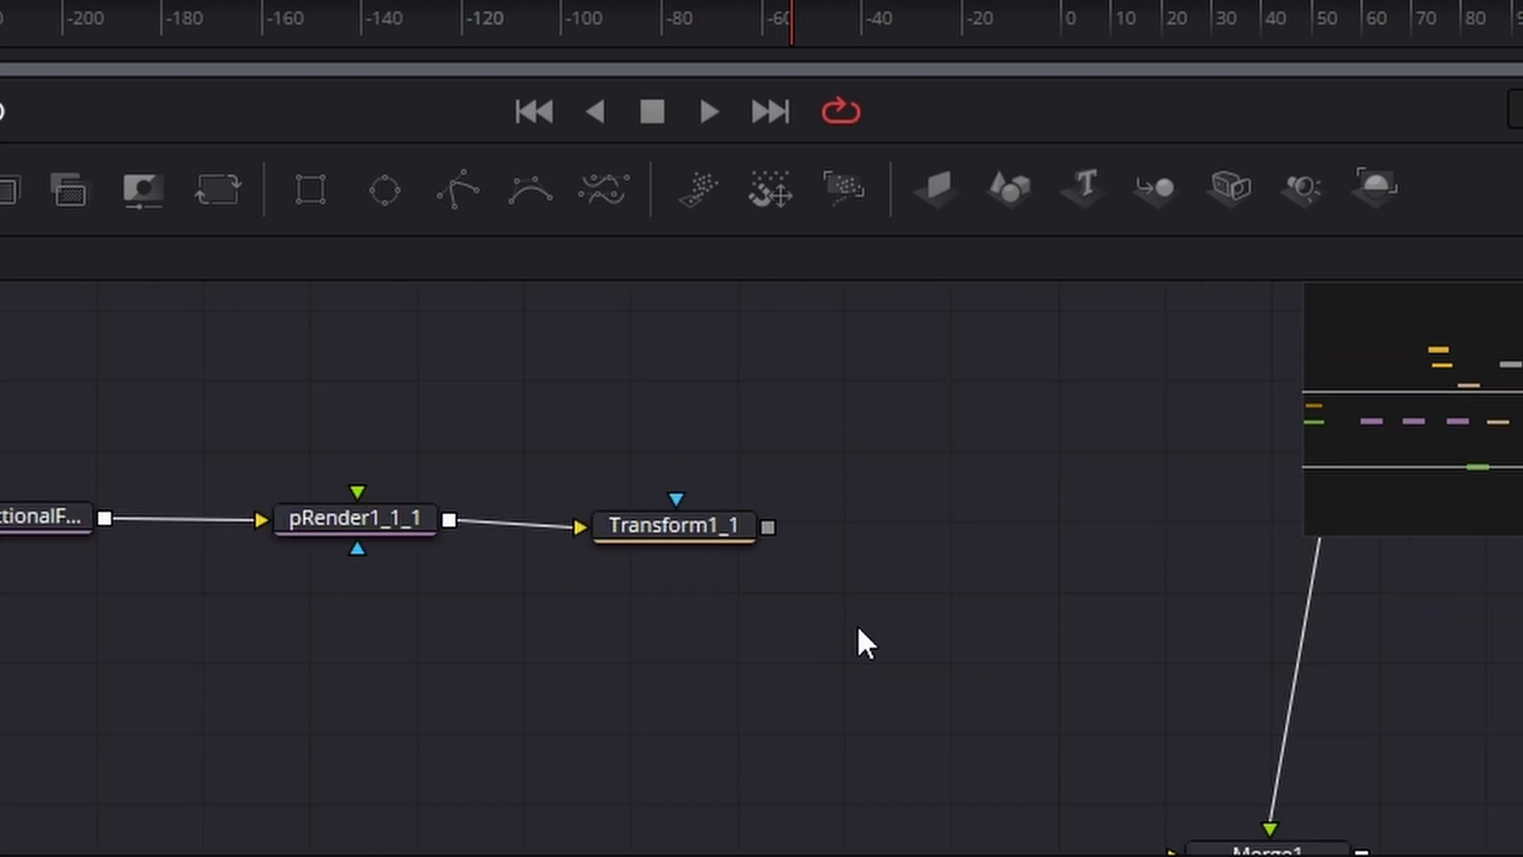
pyautogui.scroll(3, 858, 630)
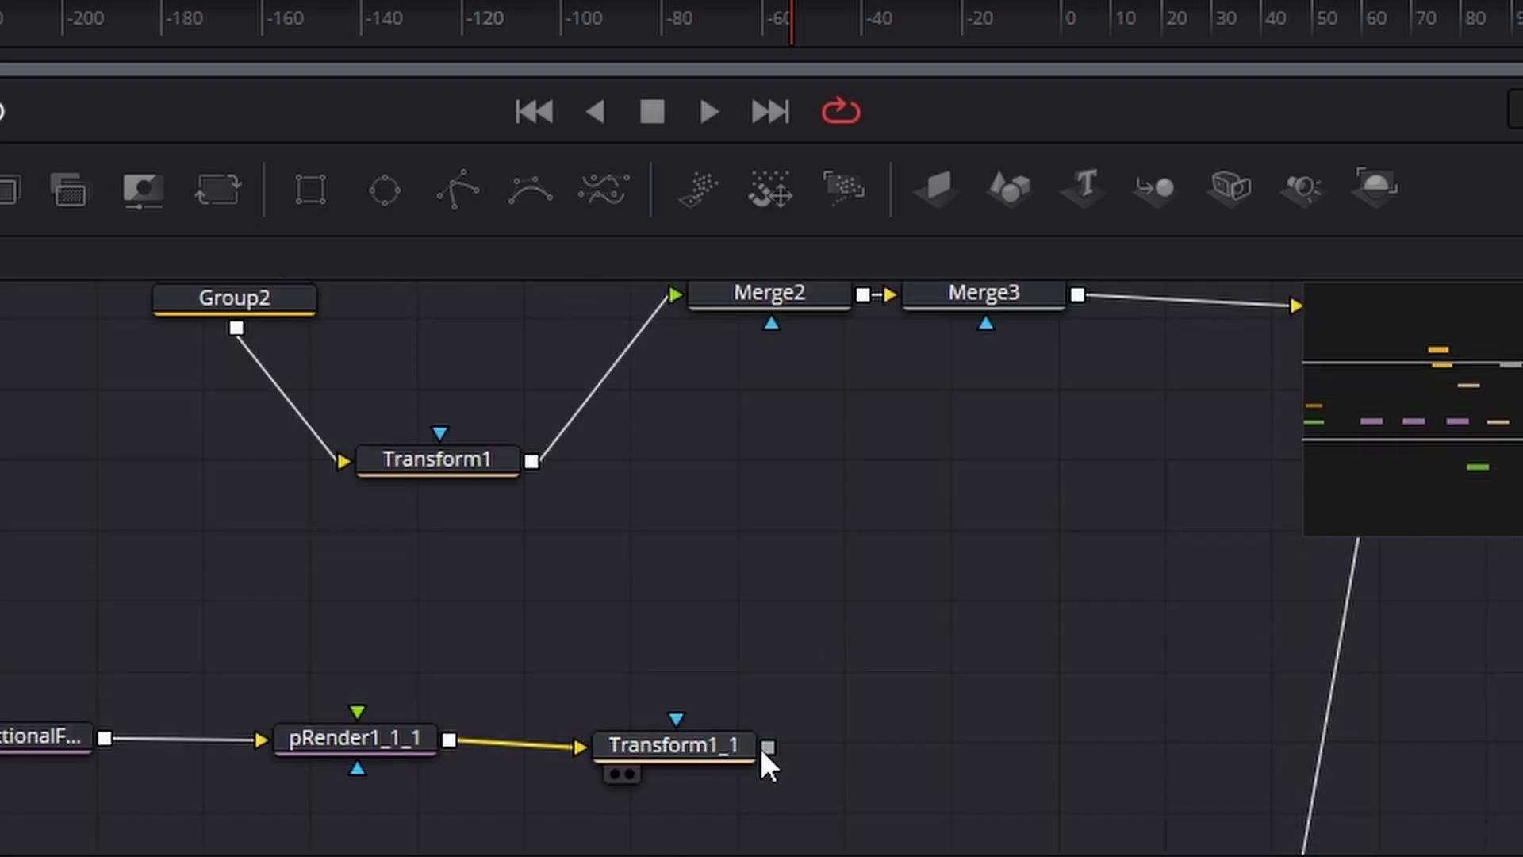
pyautogui.moveTo(767, 747); pyautogui.dragTo(1053, 290)
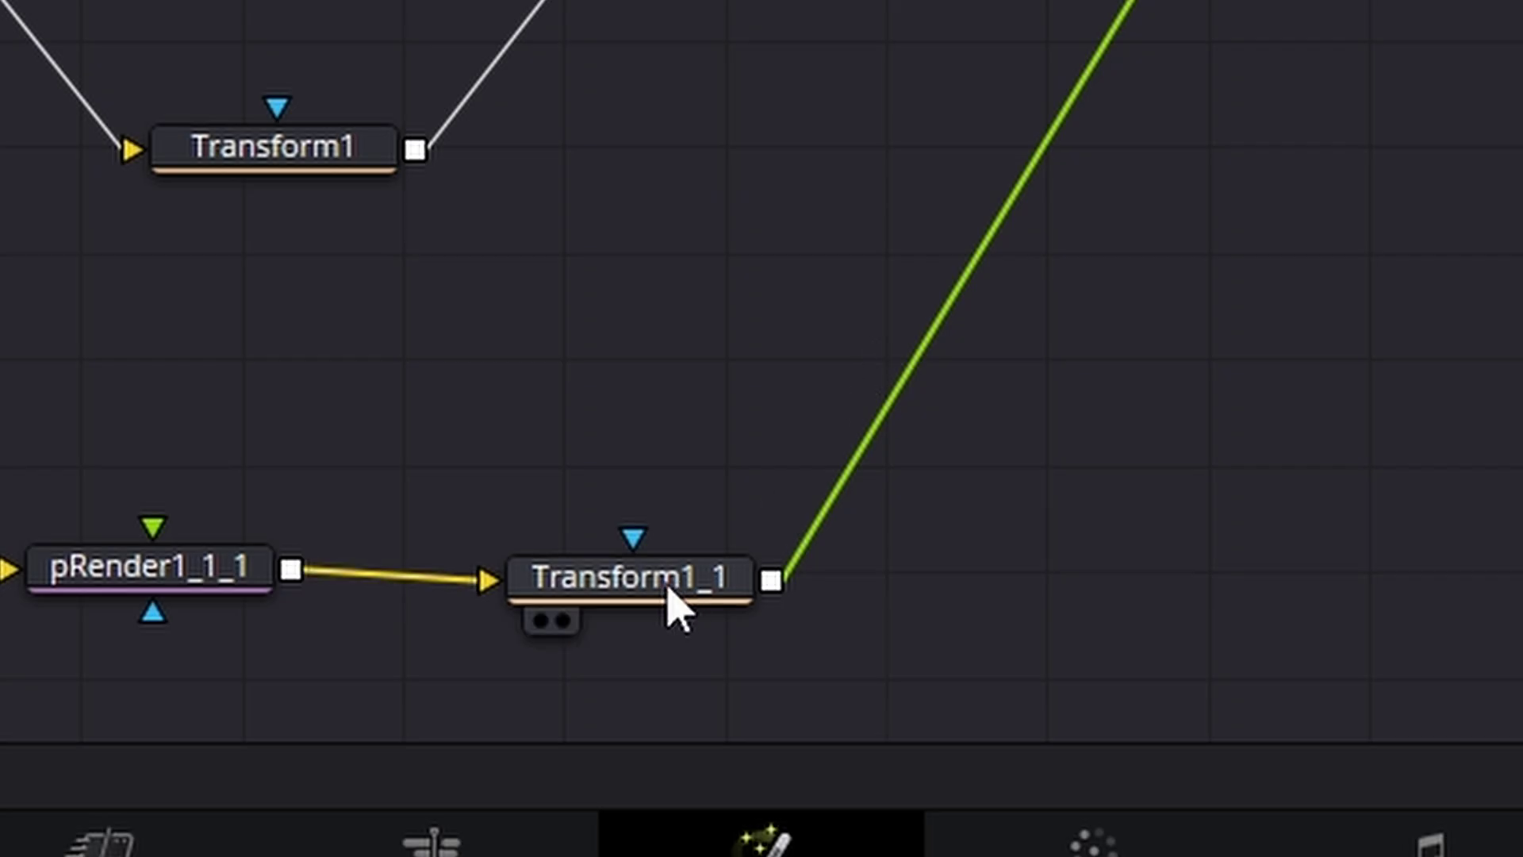
pyautogui.moveTo(673, 617); pyautogui.dragTo(657, 602)
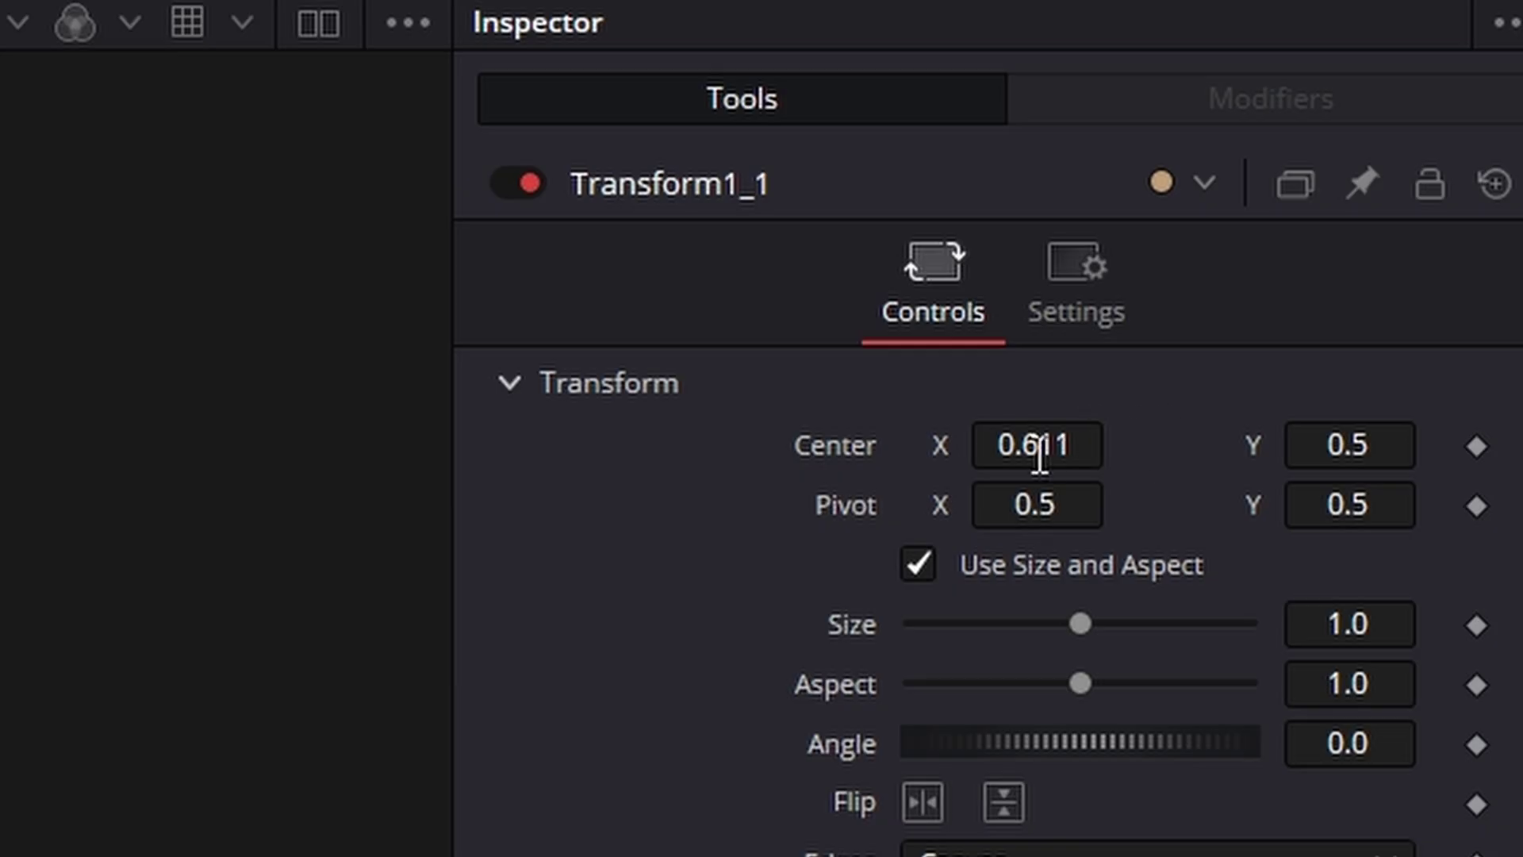
pyautogui.moveTo(1039, 454); pyautogui.dragTo(999, 444)
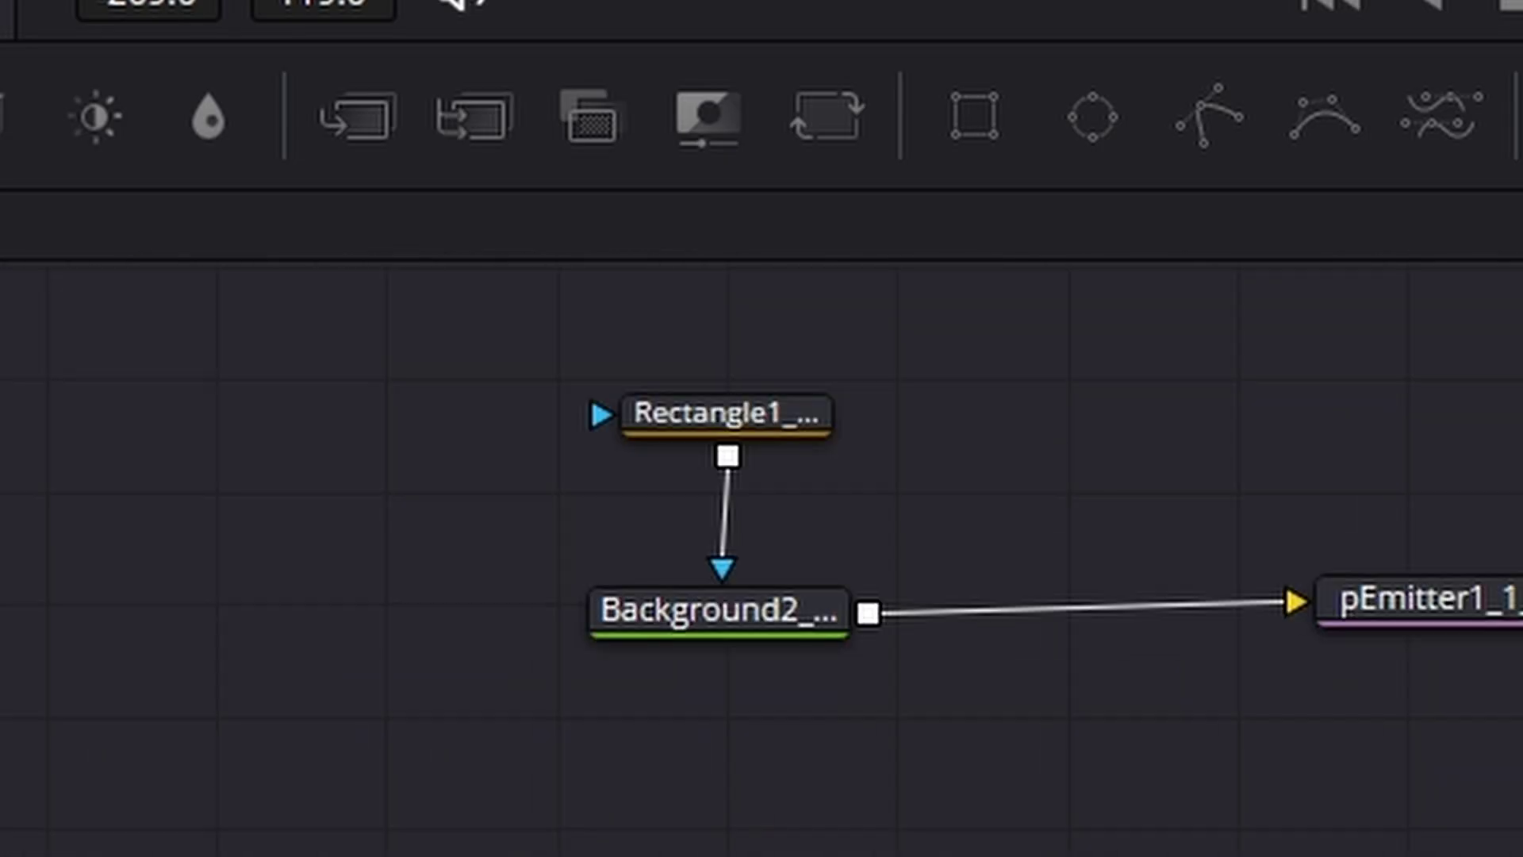
# Step: Change Background2's colour from cyan to yellow-green
pyautogui.click(730, 621)
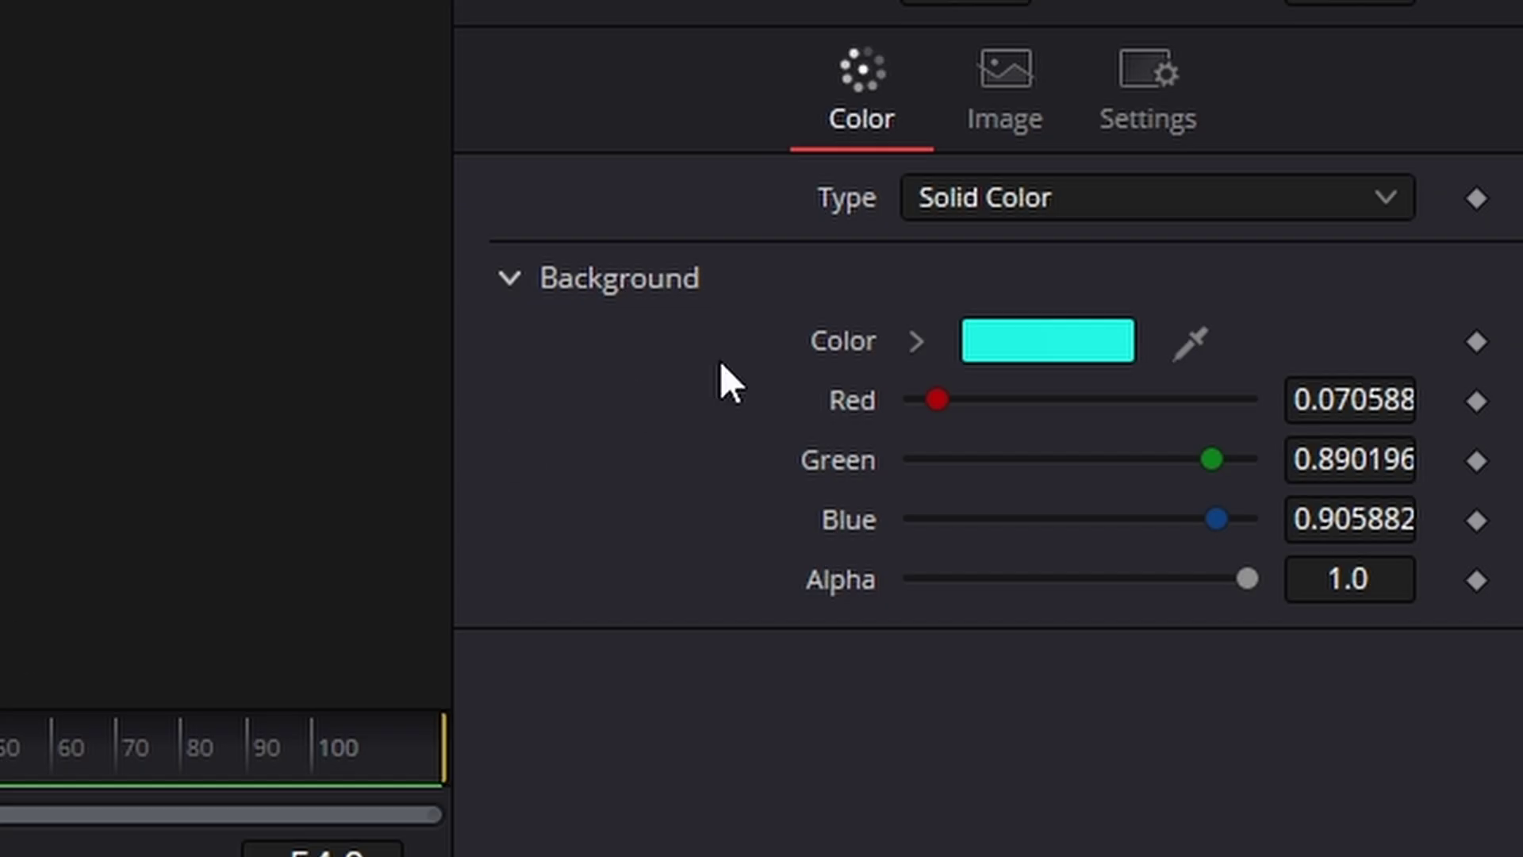
pyautogui.click(1024, 340)
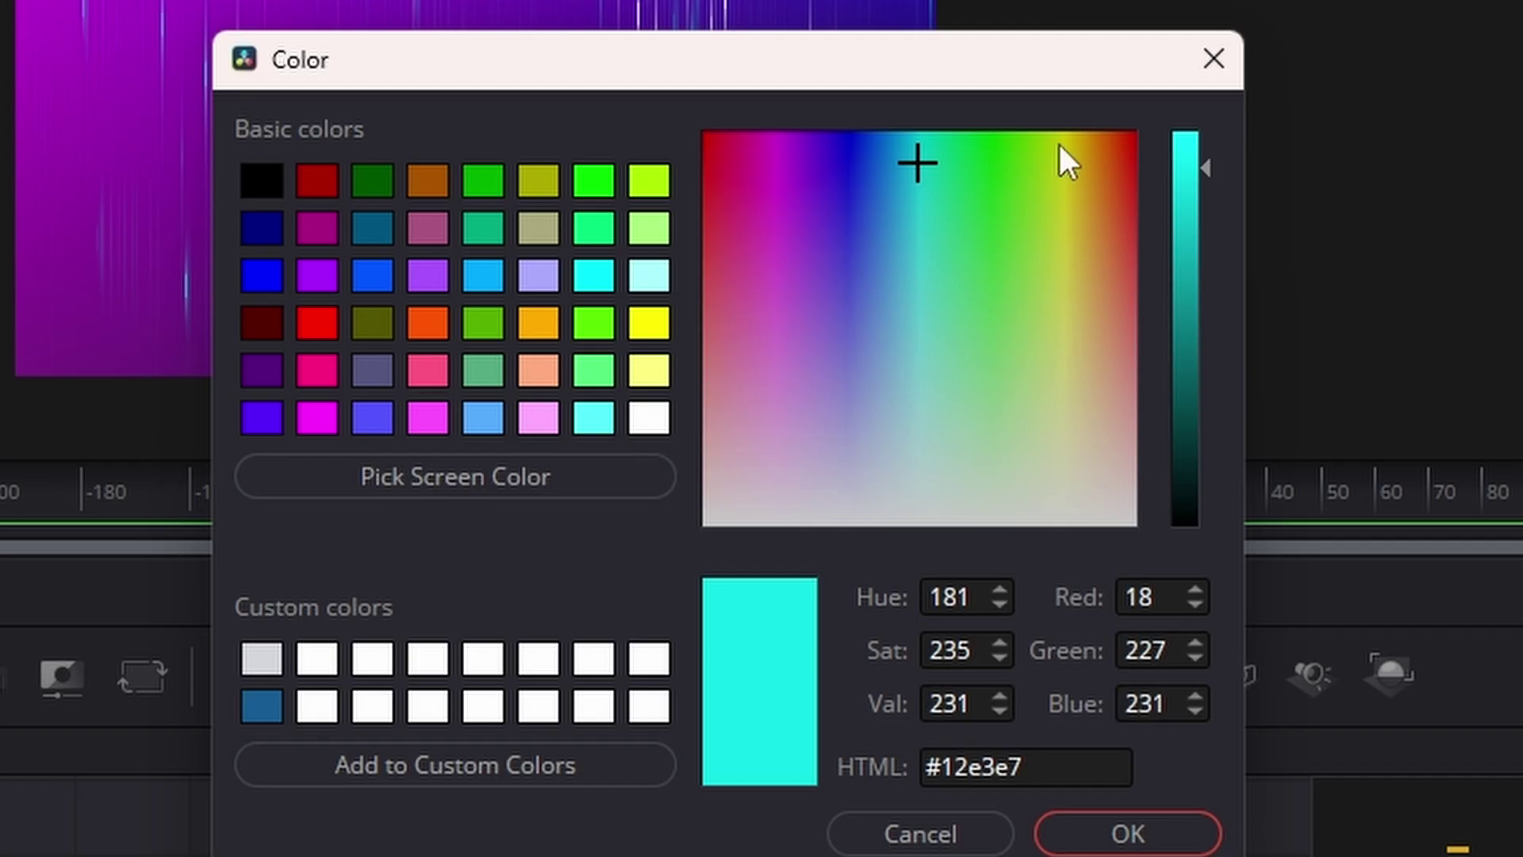
pyautogui.click(1059, 145)
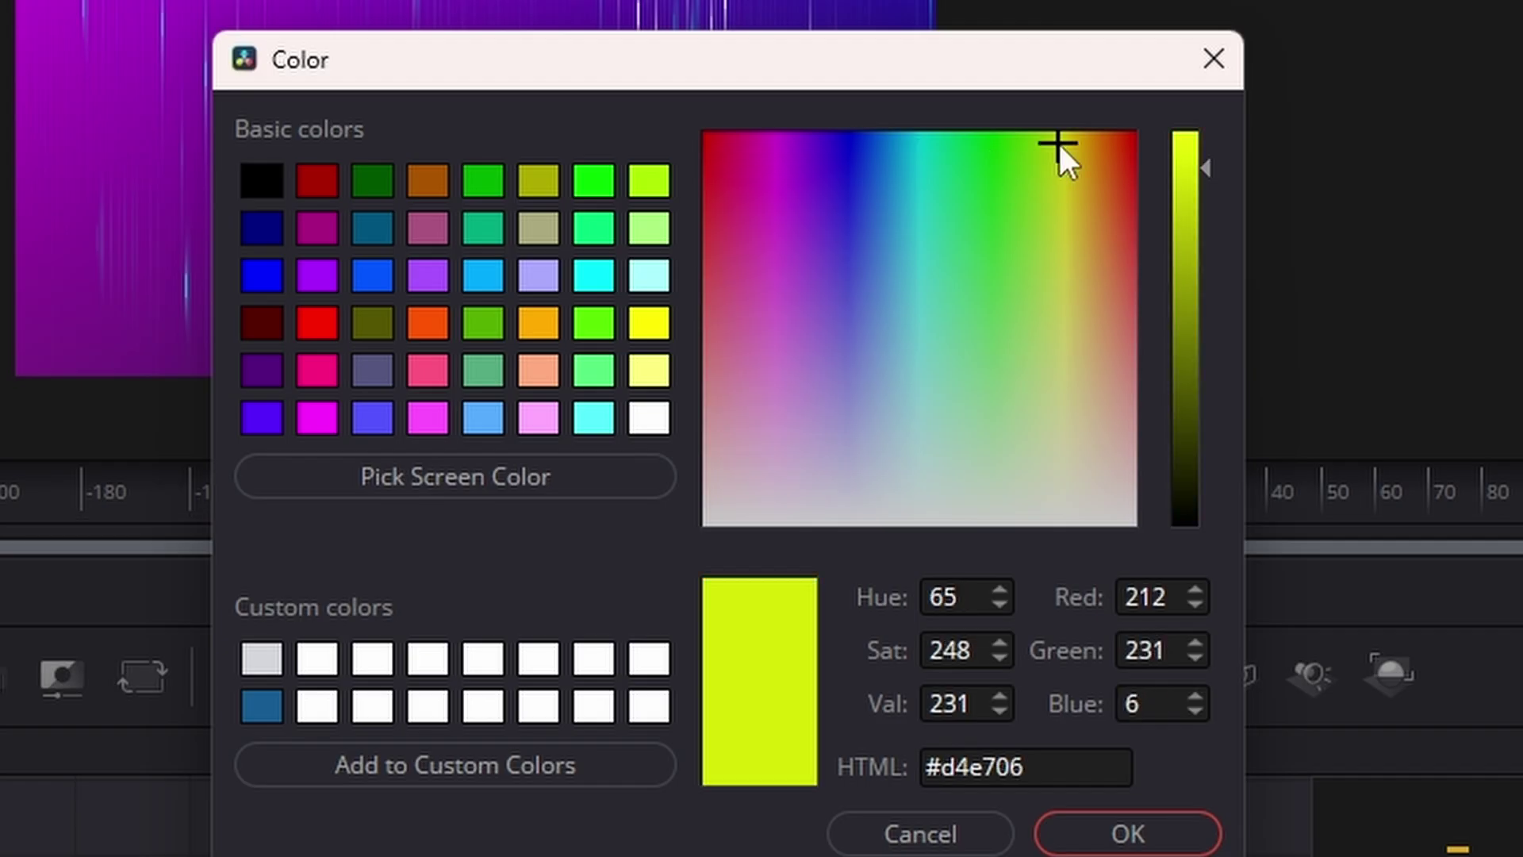
pyautogui.click(1190, 171)
pyautogui.click(1126, 832)
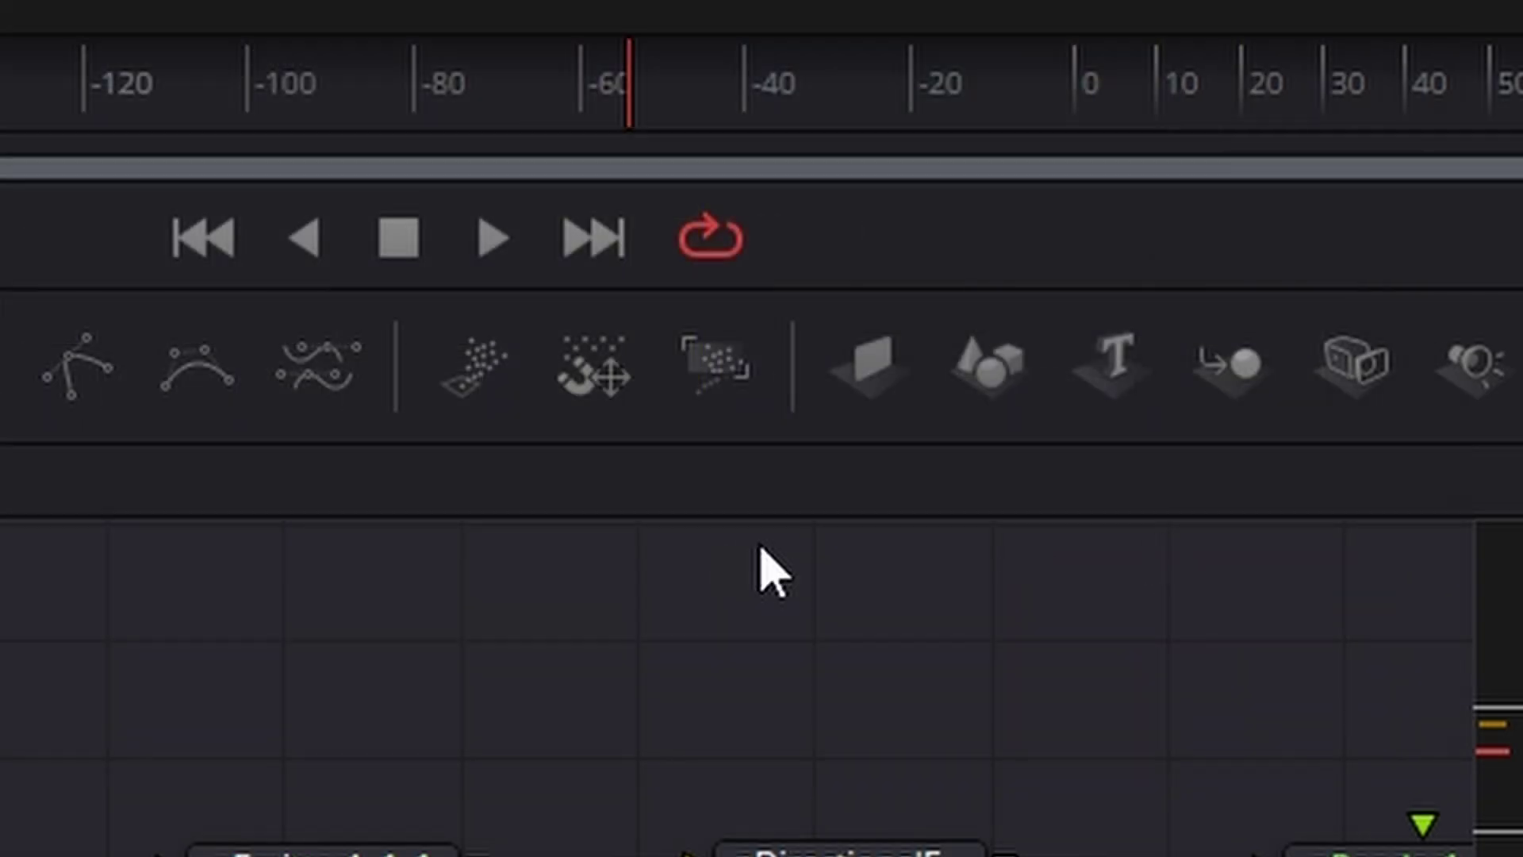
# Step: Reseed pEmitter1_1_1 to Random Seed 19042 and preview the denser streaks
pyautogui.click(459, 612)
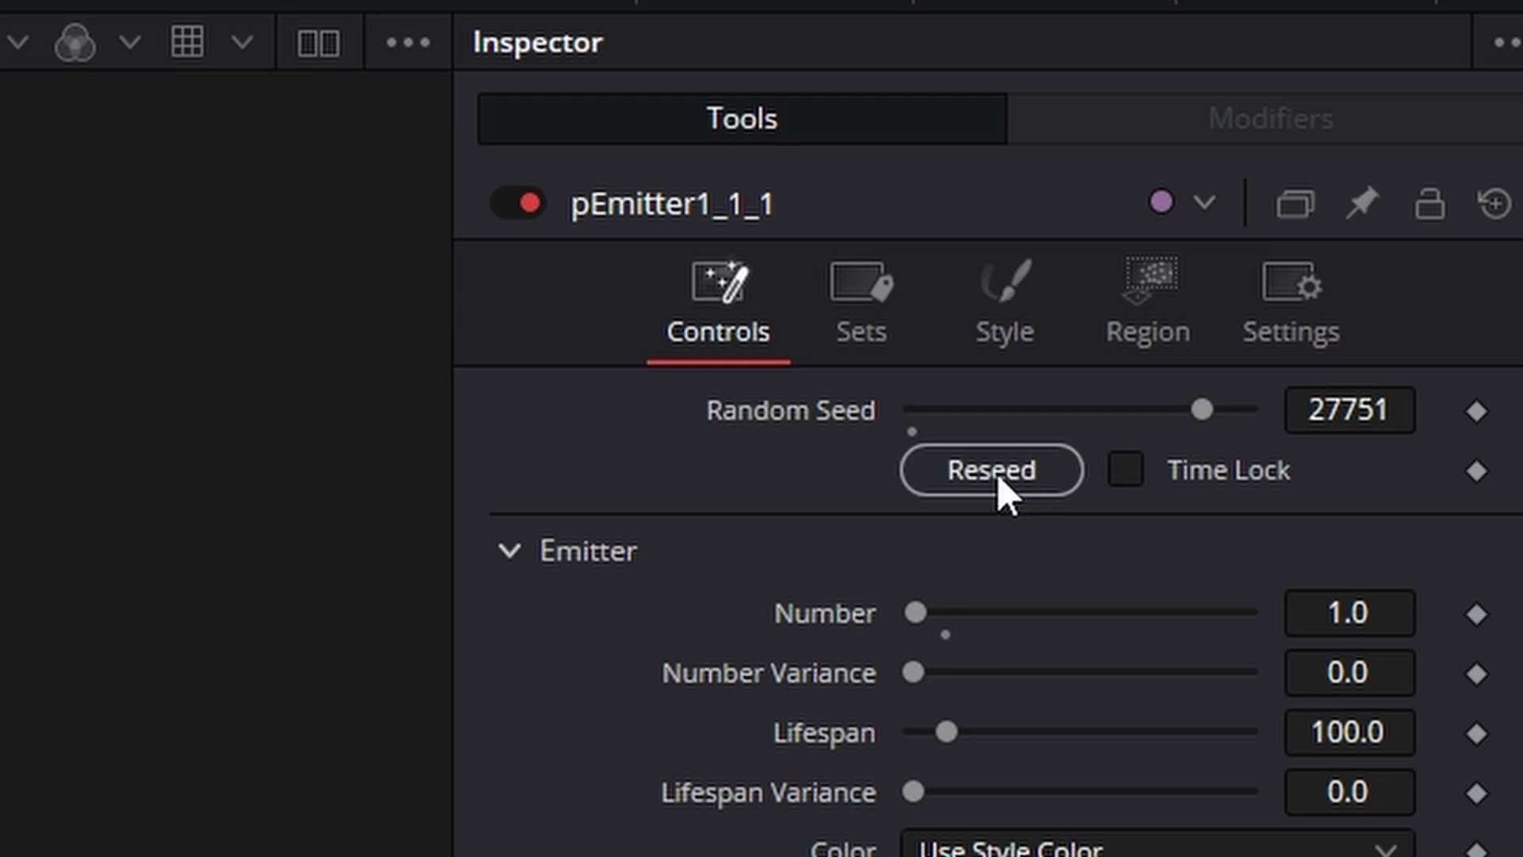
pyautogui.click(993, 473)
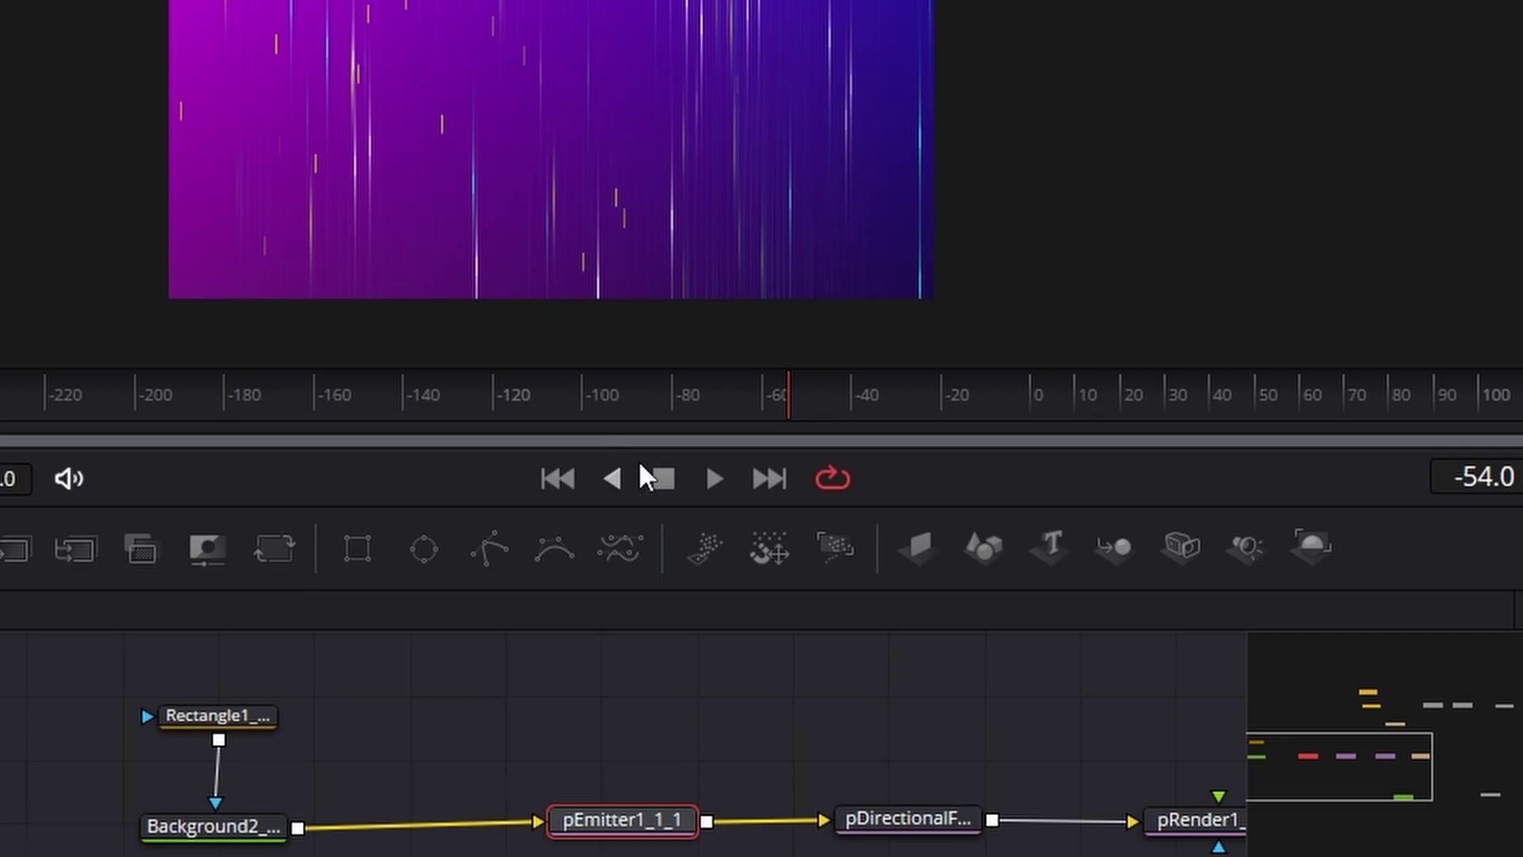
pyautogui.click(314, 433)
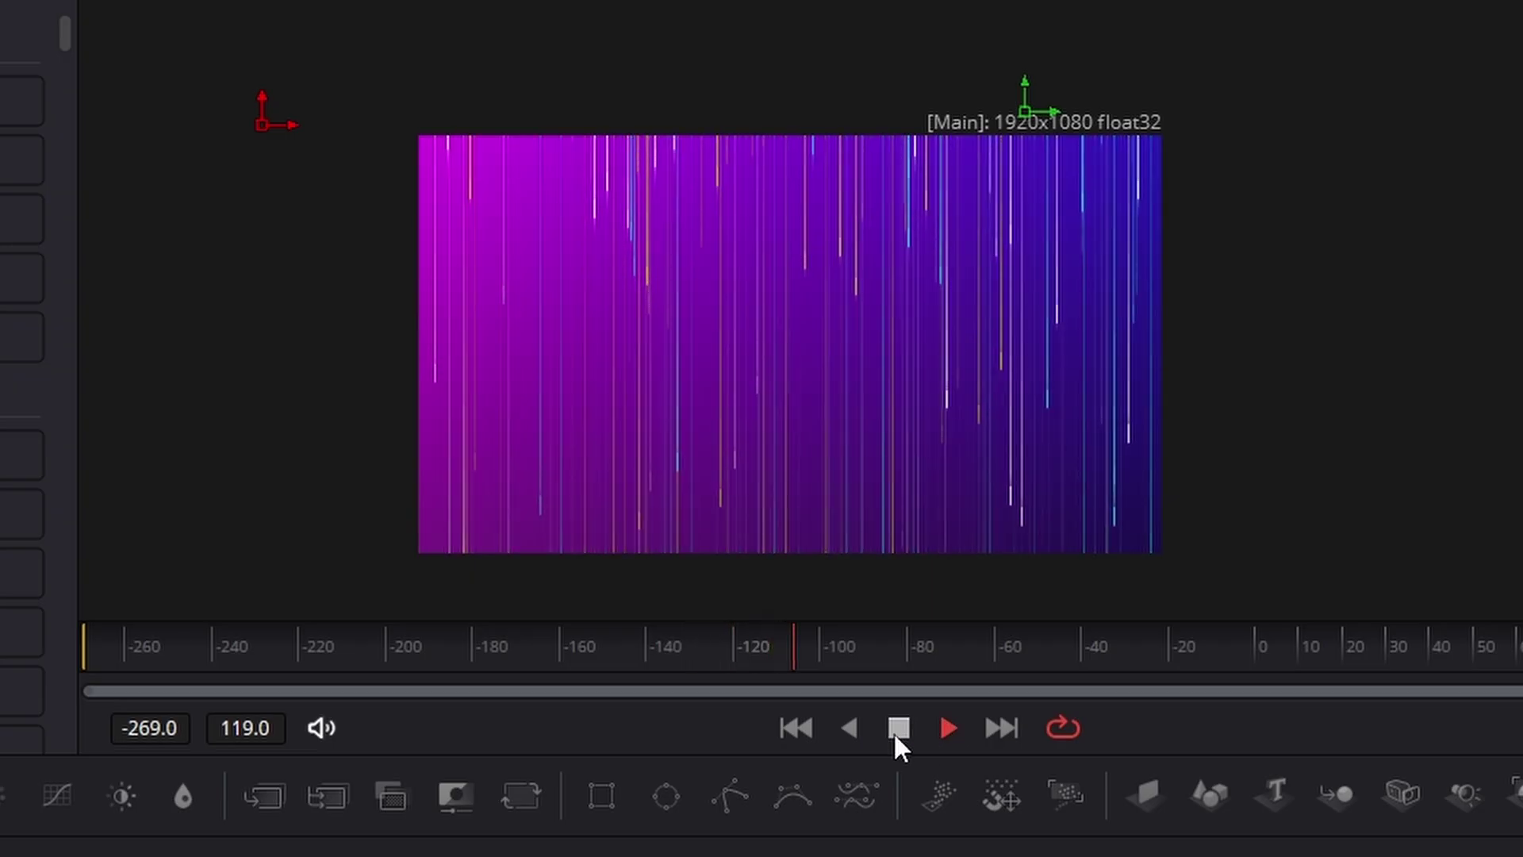
pyautogui.click(896, 732)
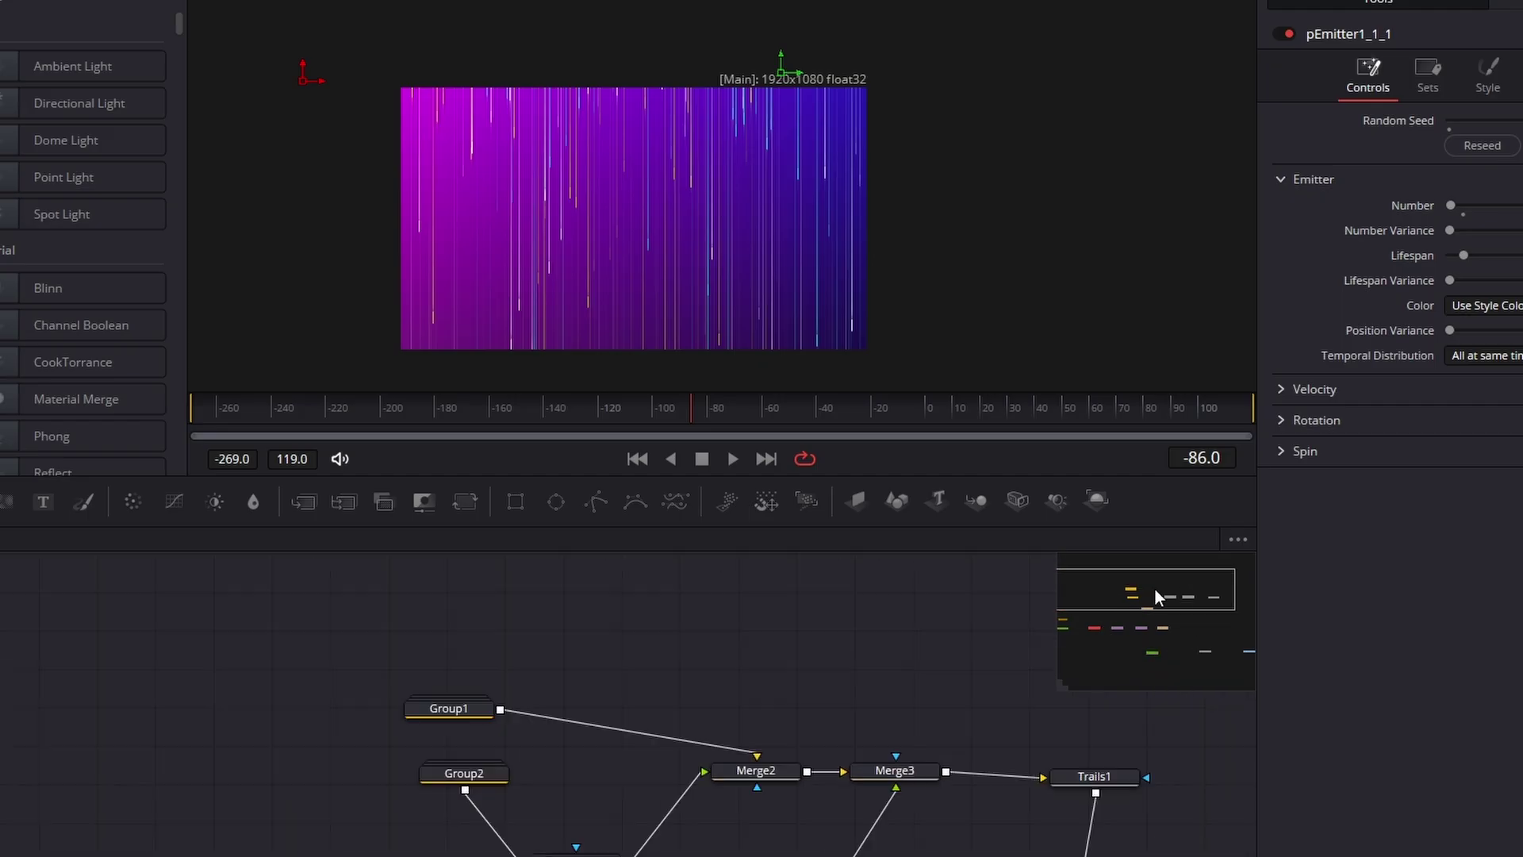
pyautogui.moveTo(1155, 589); pyautogui.dragTo(1188, 582)
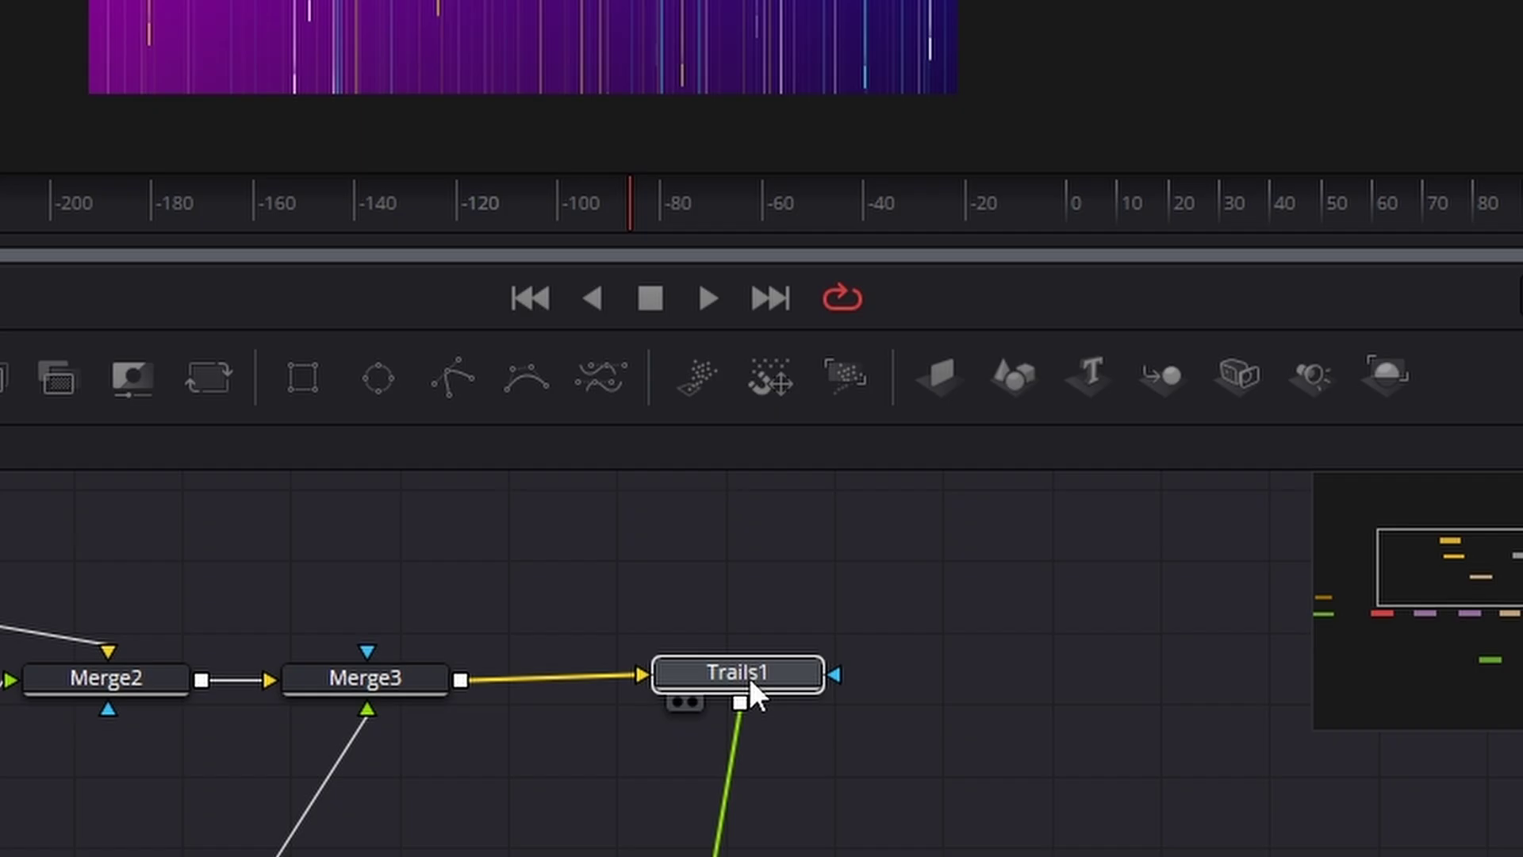
# Step: Insert a Directional Blur (DrBl) node after Trails1, found by searching 'dir'
pyautogui.click(744, 212)
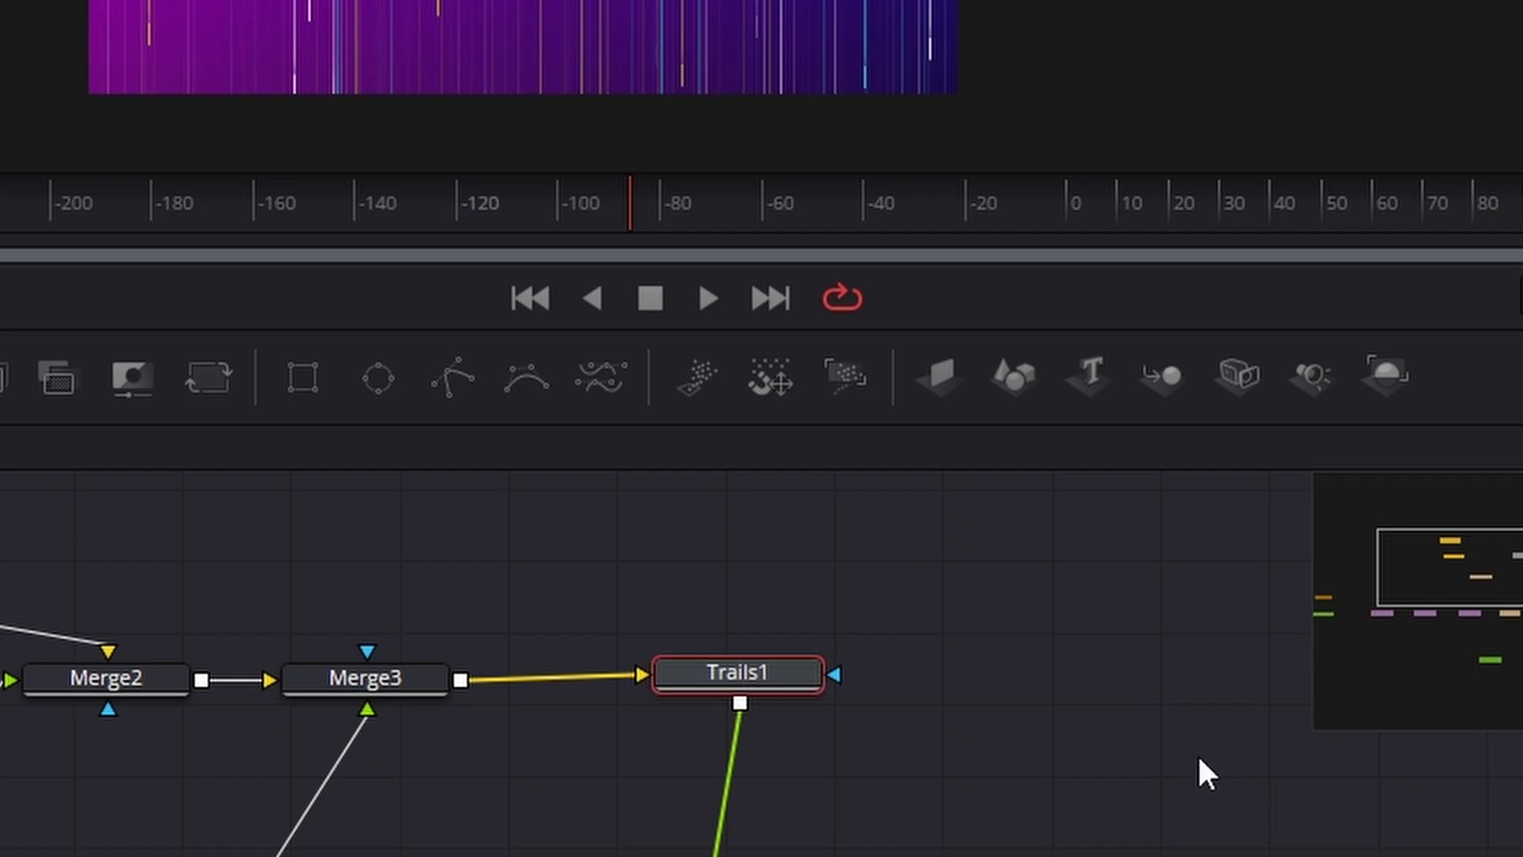
pyautogui.hotkey('shift', 'space')
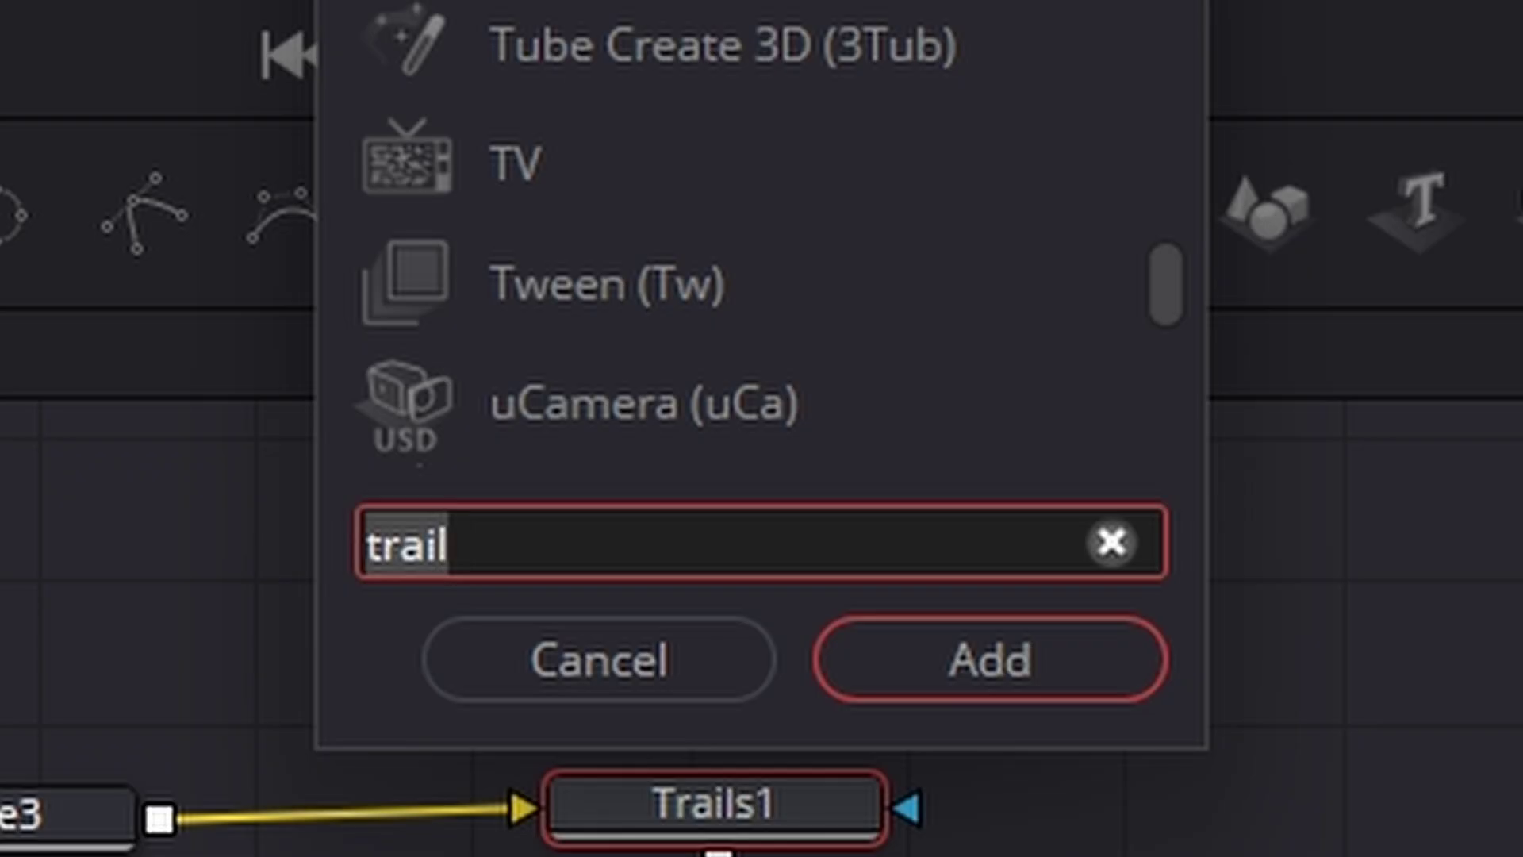
pyautogui.press('BackSpace')
pyautogui.write('dir')
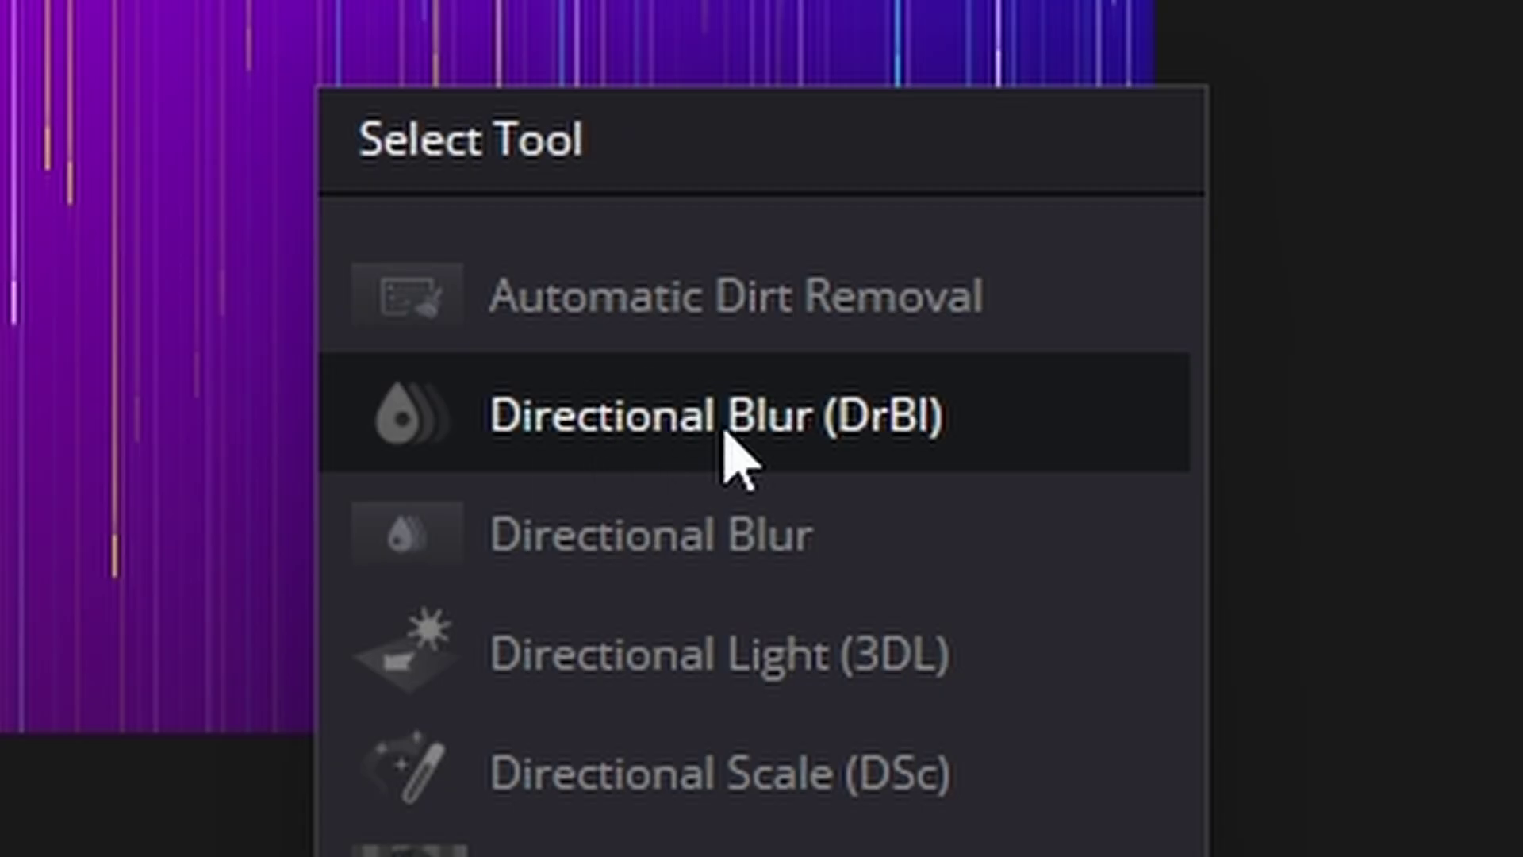
pyautogui.click(724, 449)
pyautogui.click(1079, 408)
# Step: Place DirectionalBlur1 below Trails1 and set its blur Angle to -90
pyautogui.moveTo(792, 354); pyautogui.dragTo(782, 544)
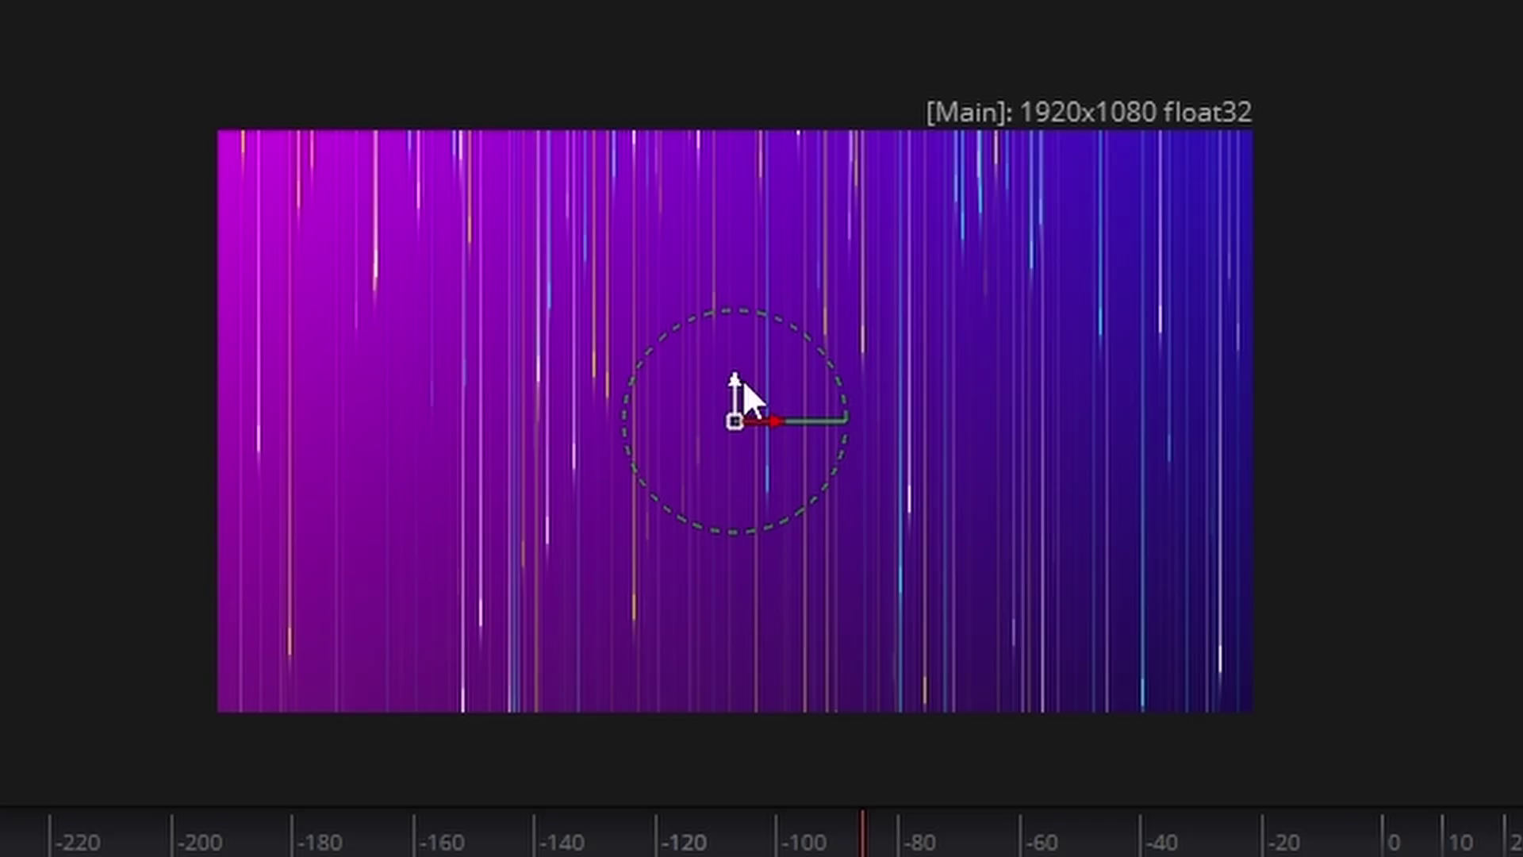
pyautogui.scroll(2, 744, 389)
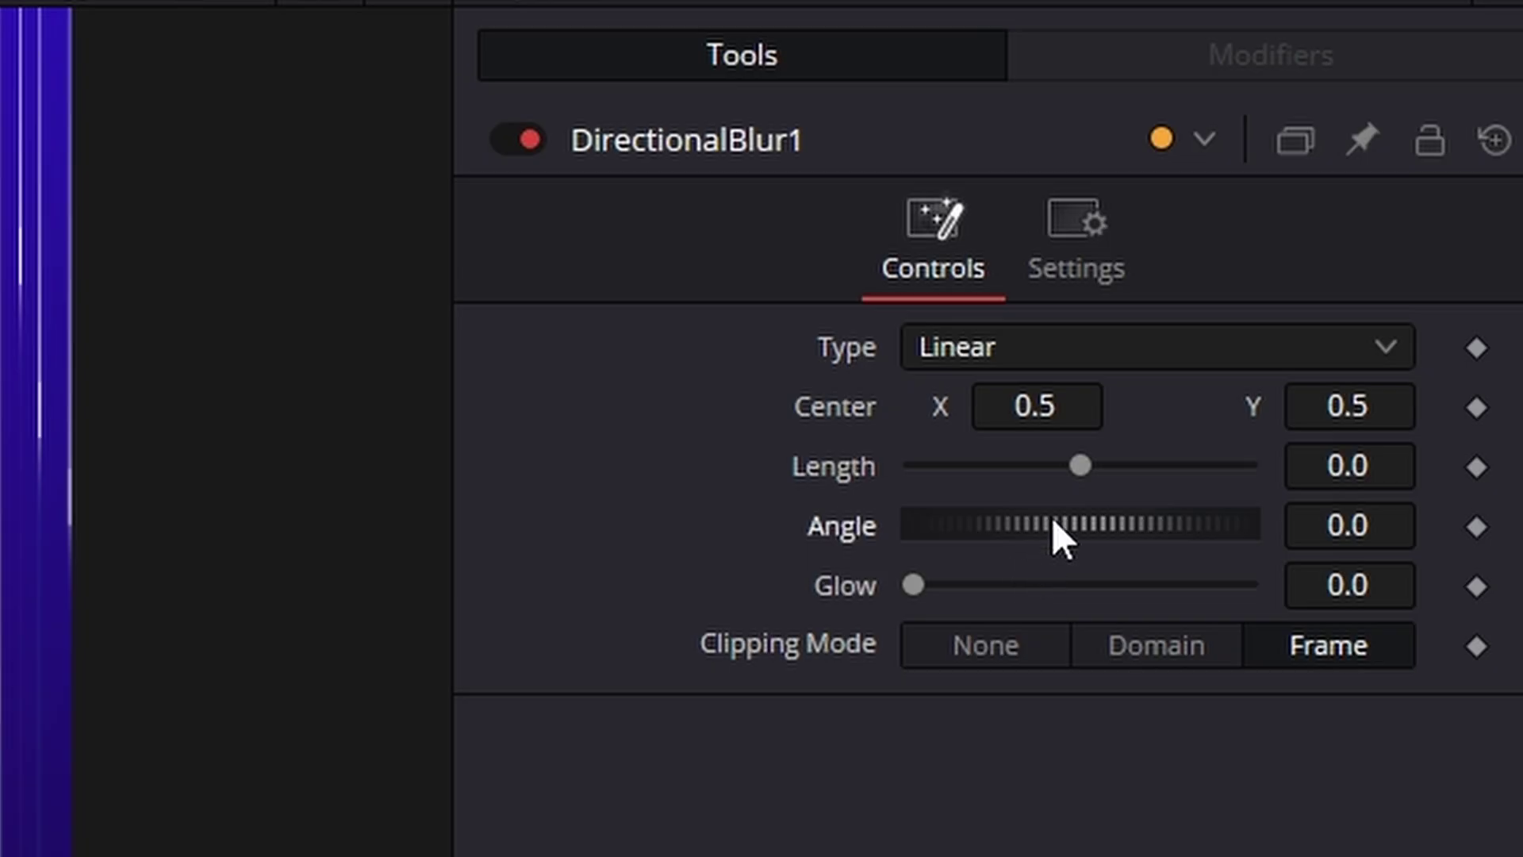
pyautogui.moveTo(1051, 518); pyautogui.dragTo(1088, 511)
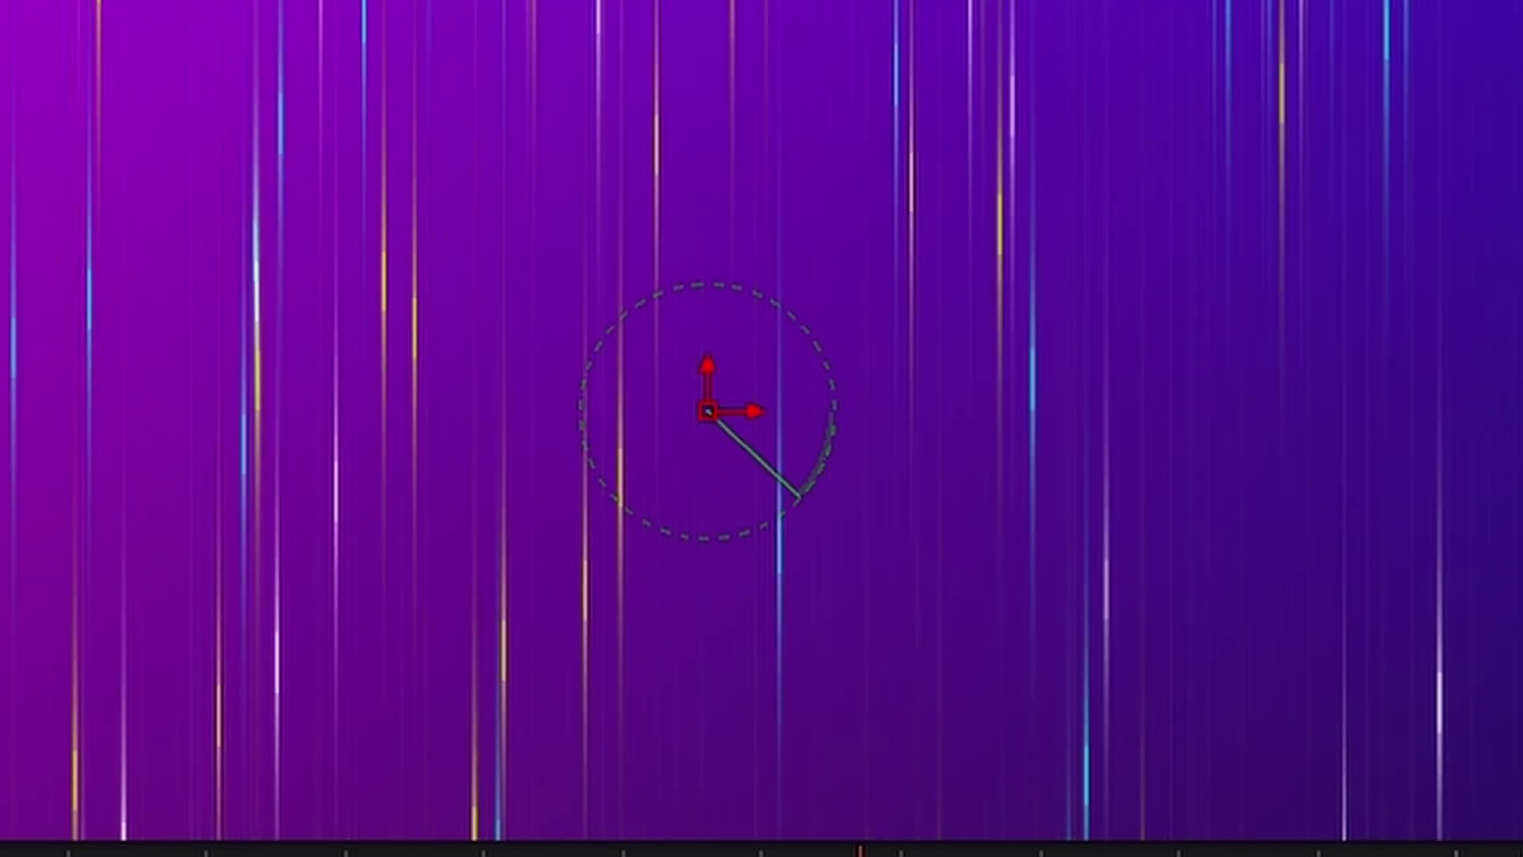
pyautogui.moveTo(1094, 546); pyautogui.dragTo(1023, 545)
pyautogui.doubleClick(1359, 544)
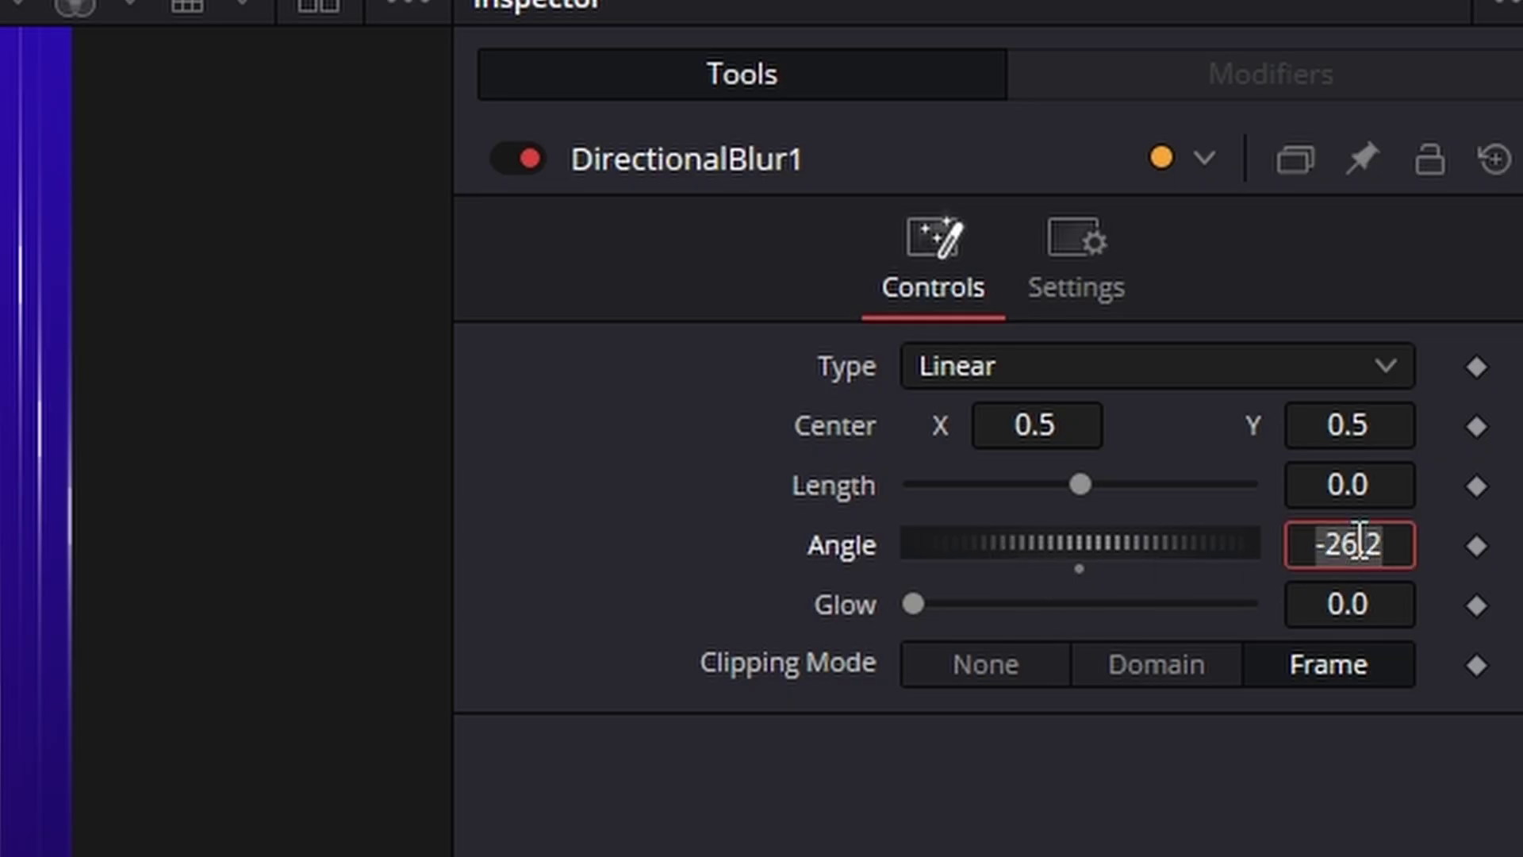
pyautogui.press('BackSpace')
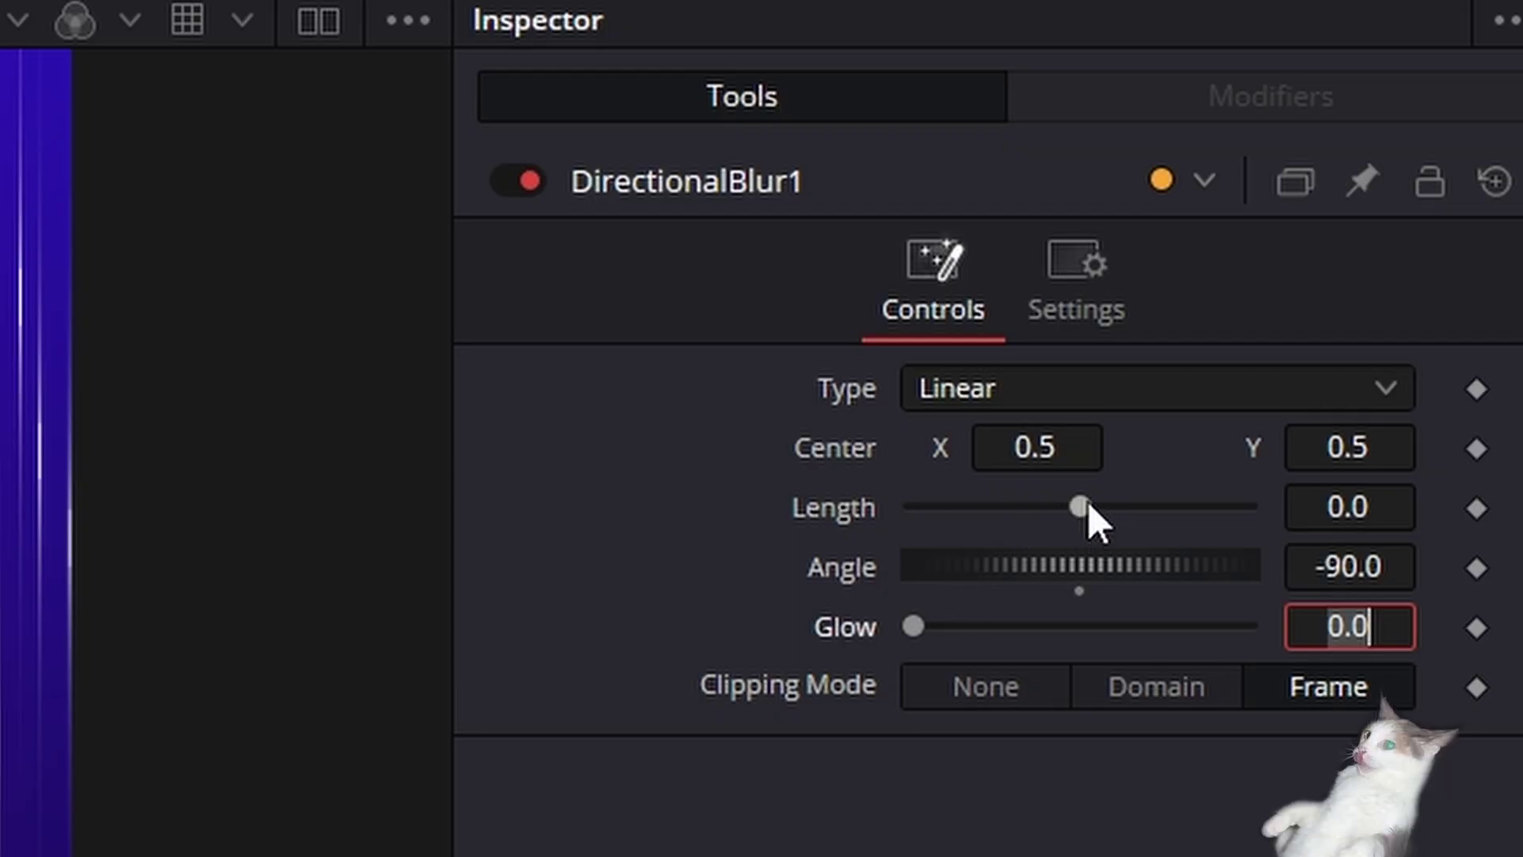
# Step: Raise DirectionalBlur1's Length to 0.05 and review the vertically smeared streaks
pyautogui.moveTo(1087, 503); pyautogui.dragTo(1170, 511)
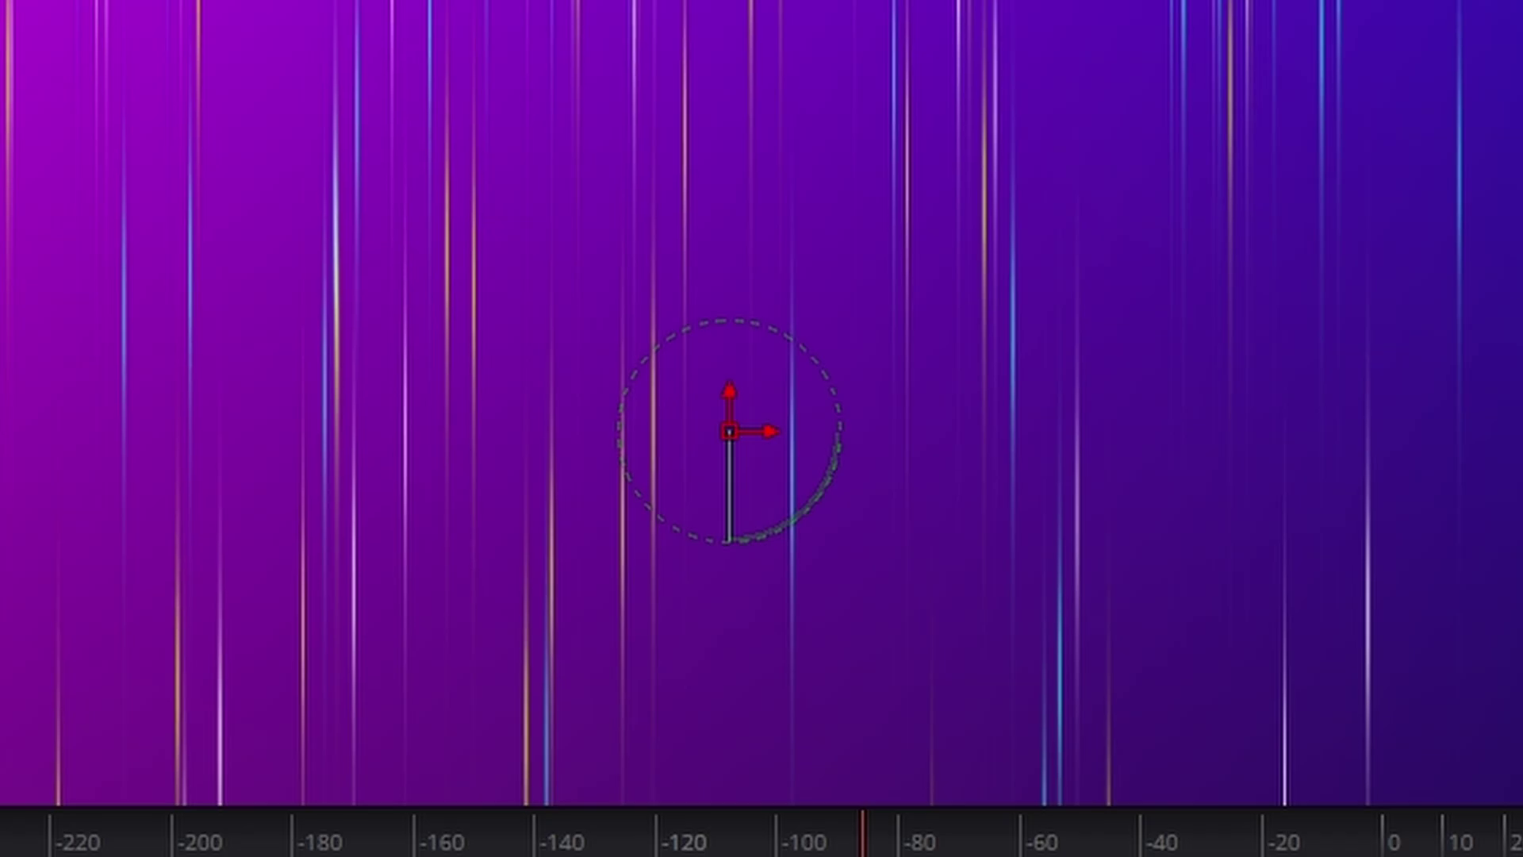
pyautogui.hotkey('ctrl', 'f')
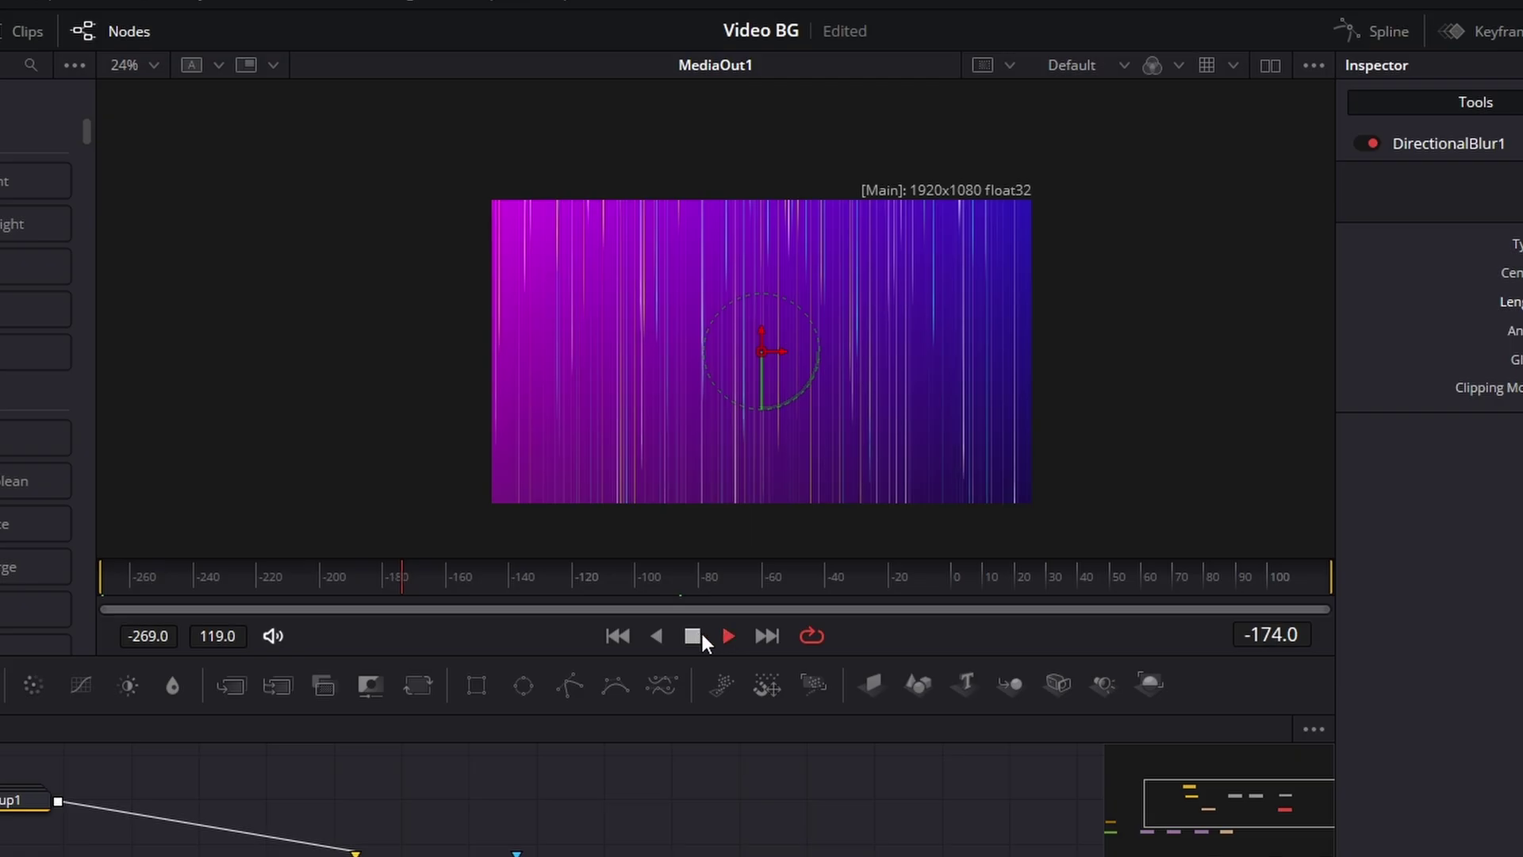
pyautogui.press('space')
pyautogui.moveTo(1235, 849); pyautogui.dragTo(1213, 817)
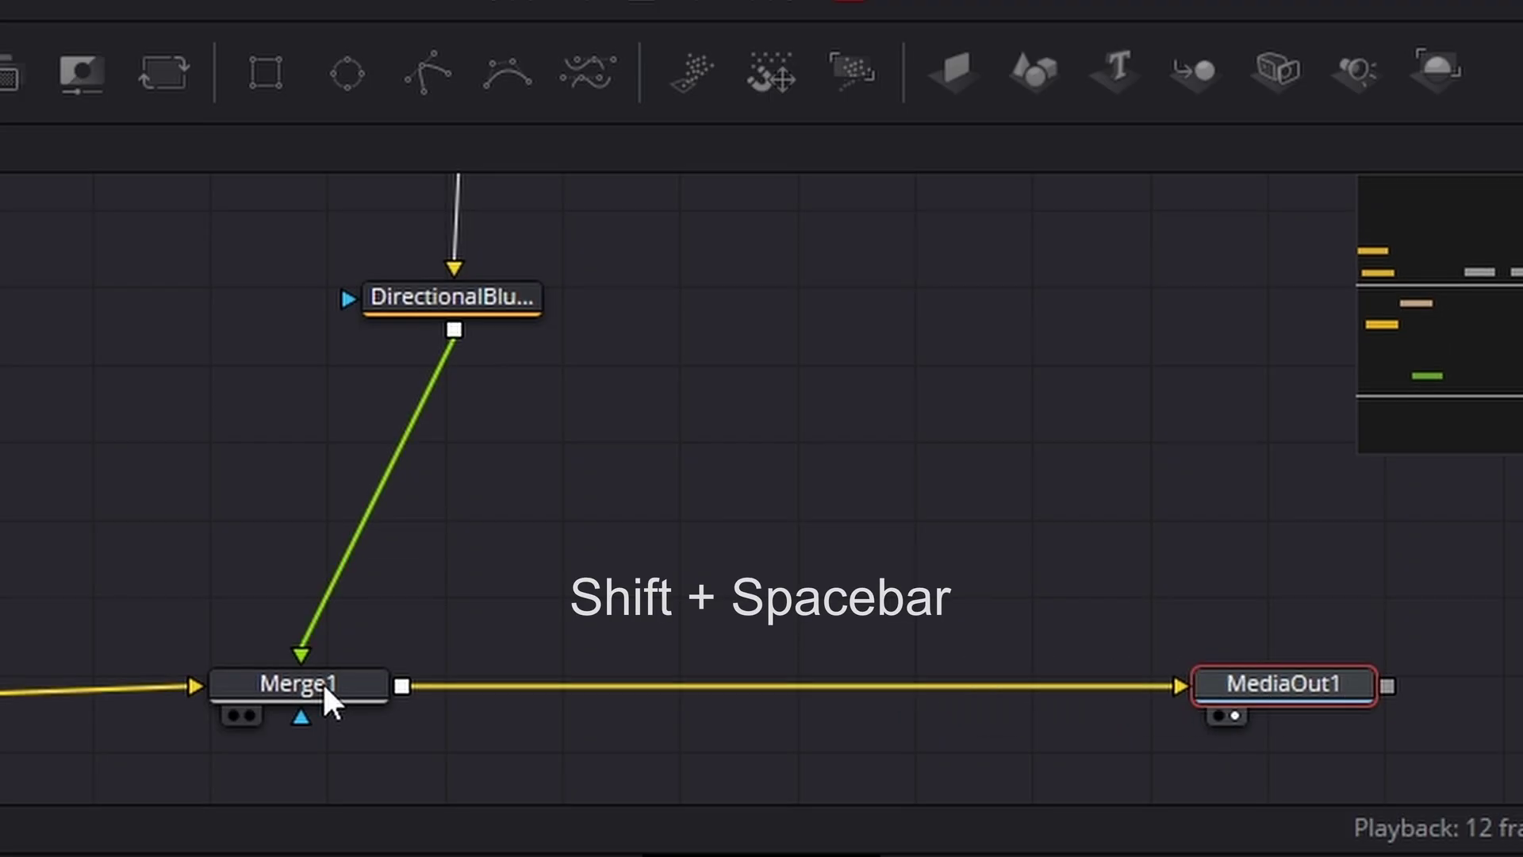
# Step: Add a Grid Warp node after Merge1 and line GridWarp1 up with the chain
pyautogui.click(322, 682)
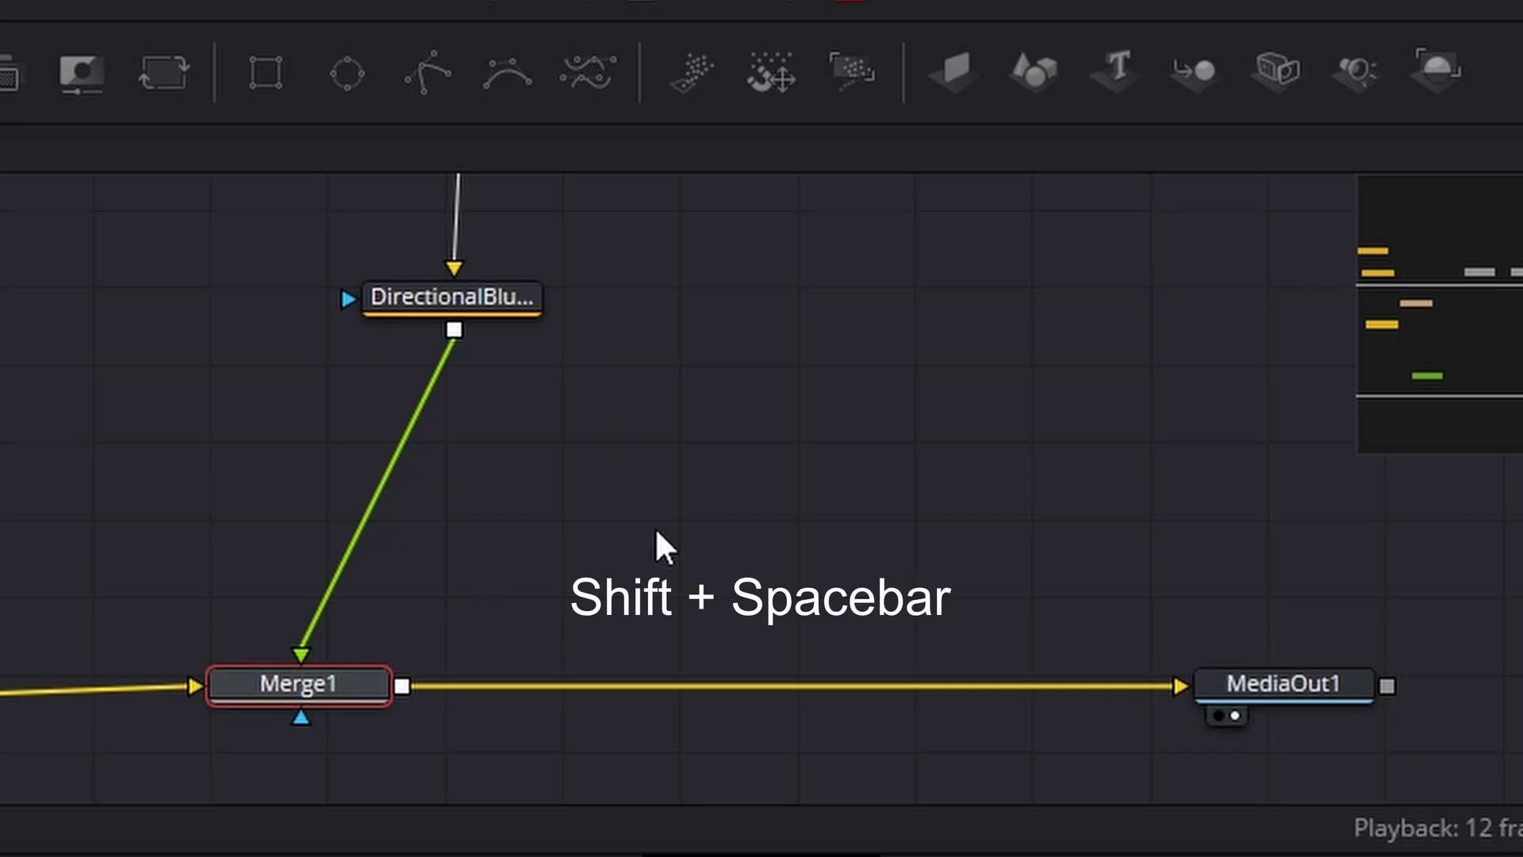
pyautogui.hotkey('shift', 'space')
pyautogui.write('dir')
pyautogui.press('BackSpace')
pyautogui.press('BackSpace')
pyautogui.press('BackSpace')
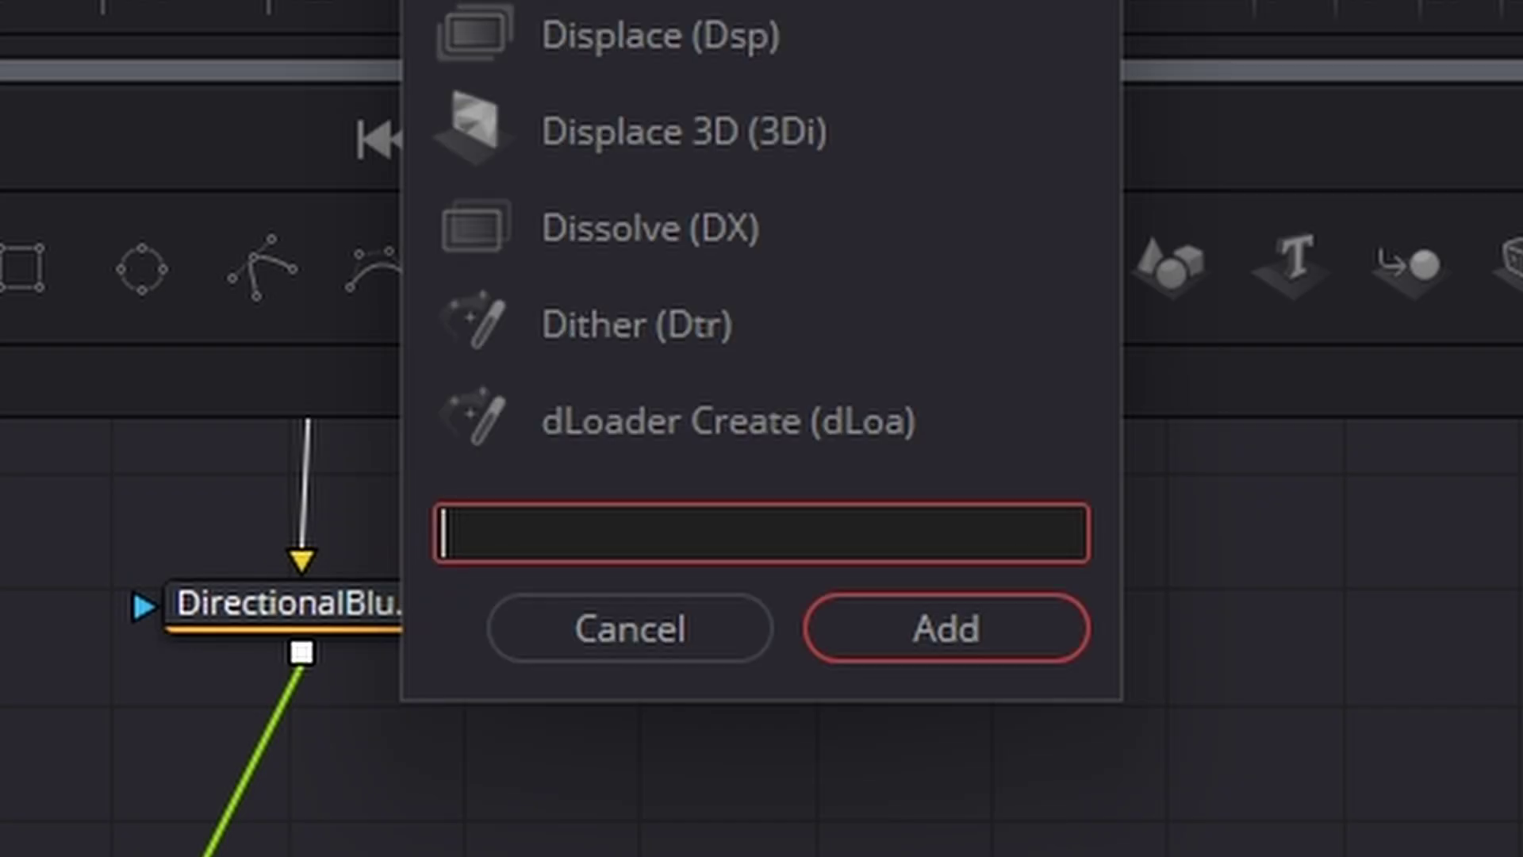
pyautogui.write('gri')
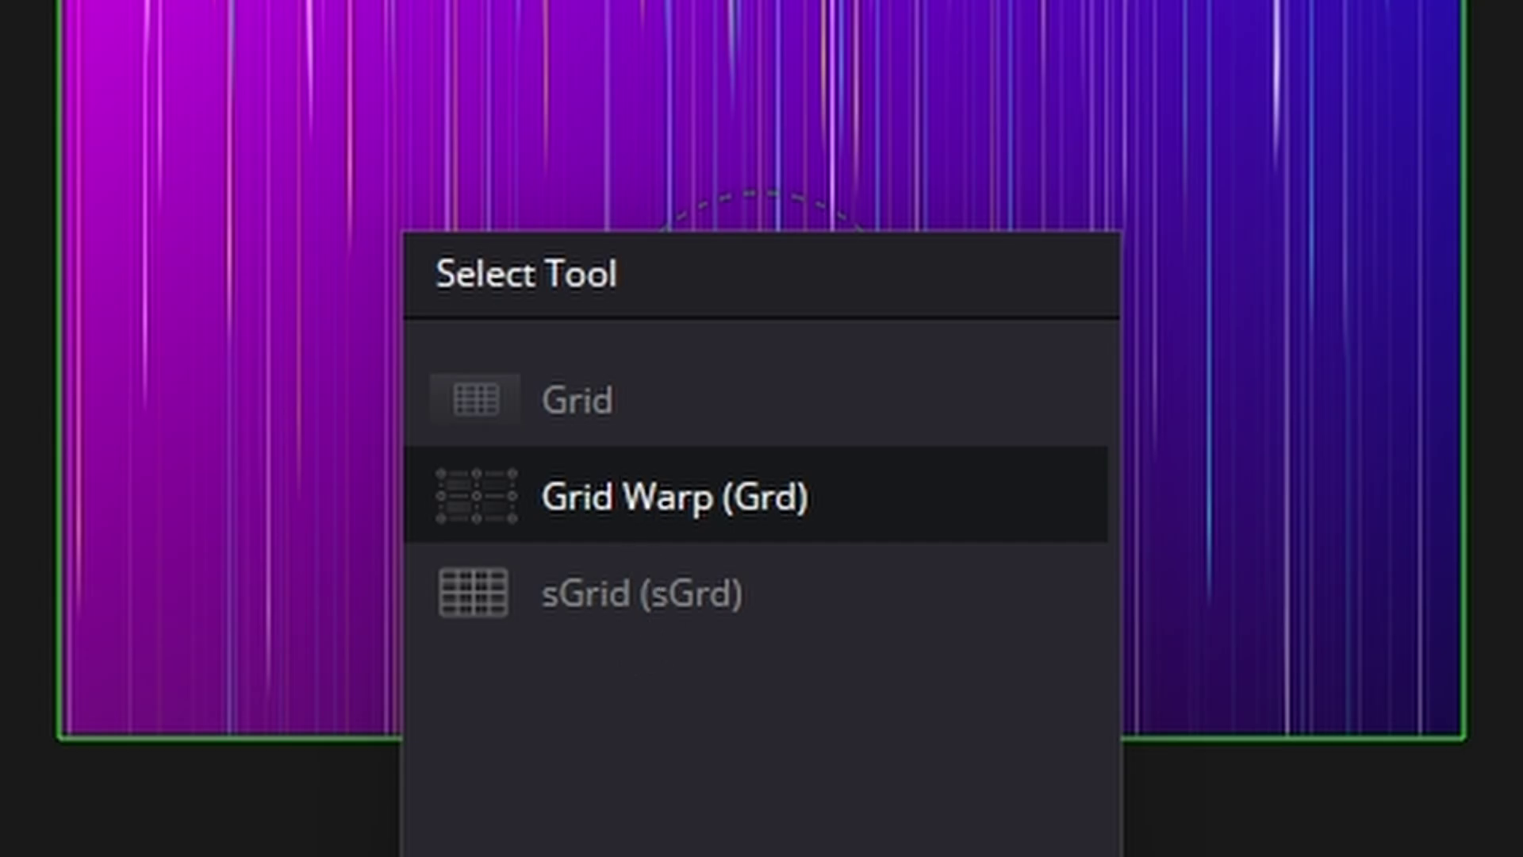
pyautogui.press('Return')
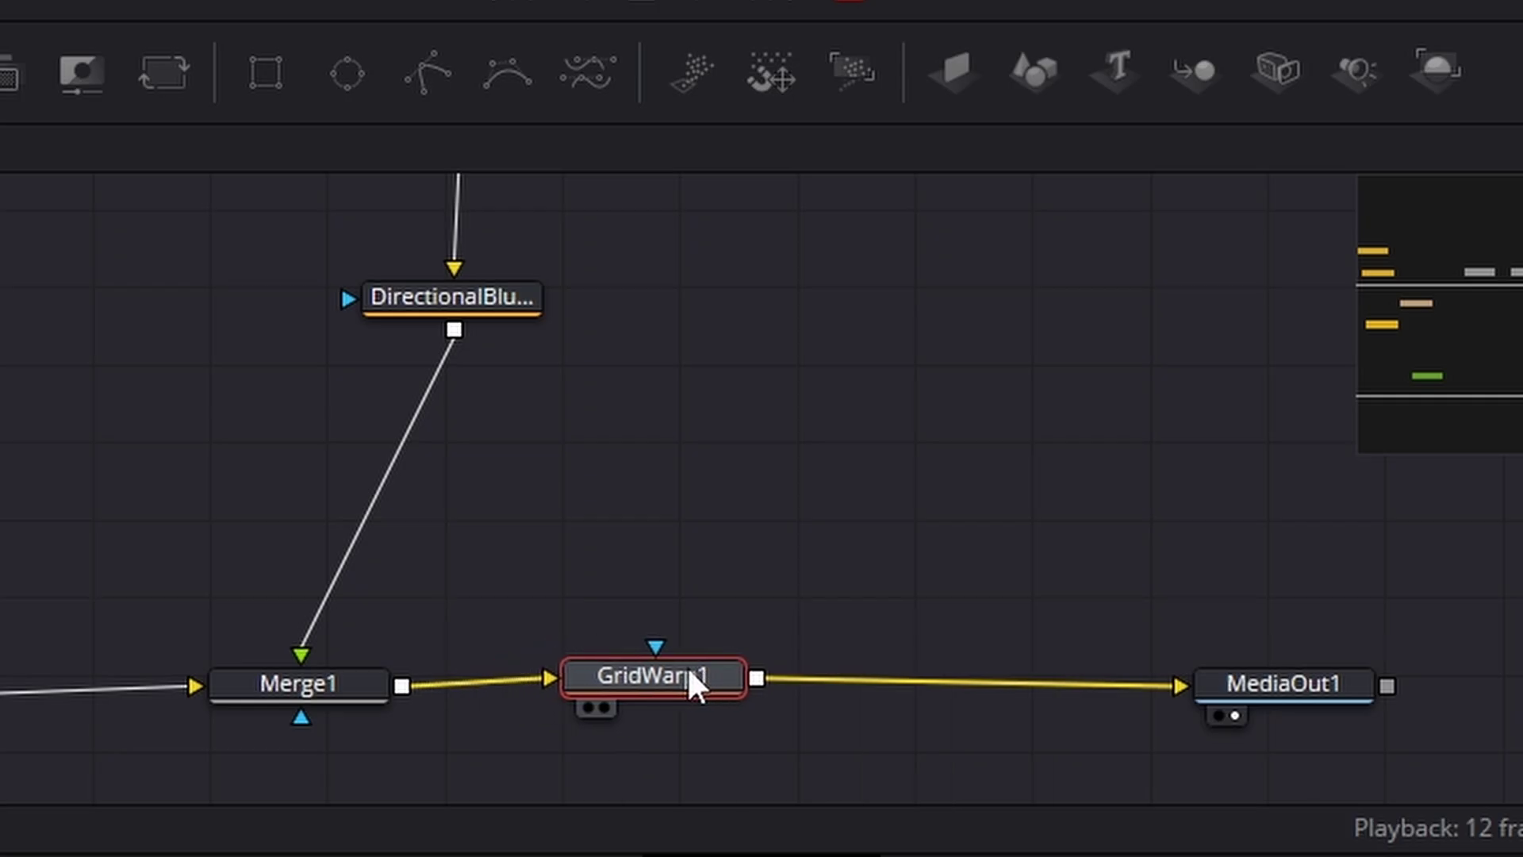
pyautogui.moveTo(689, 673); pyautogui.dragTo(699, 679)
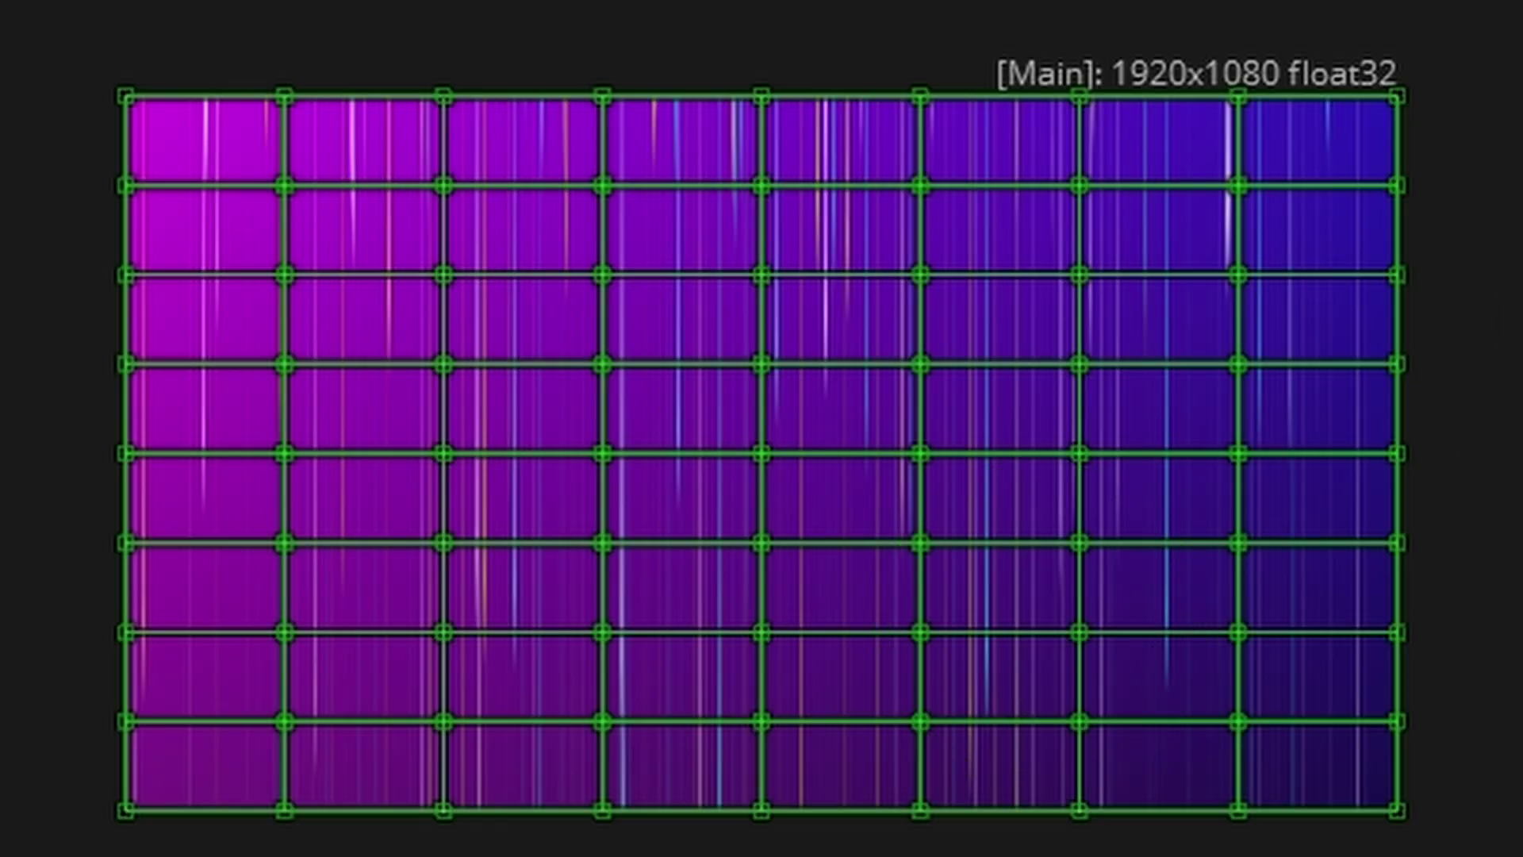
# Step: Reduce the GridWarp1 grid to 3 columns and 3 rows
pyautogui.moveTo(1011, 564); pyautogui.dragTo(943, 562)
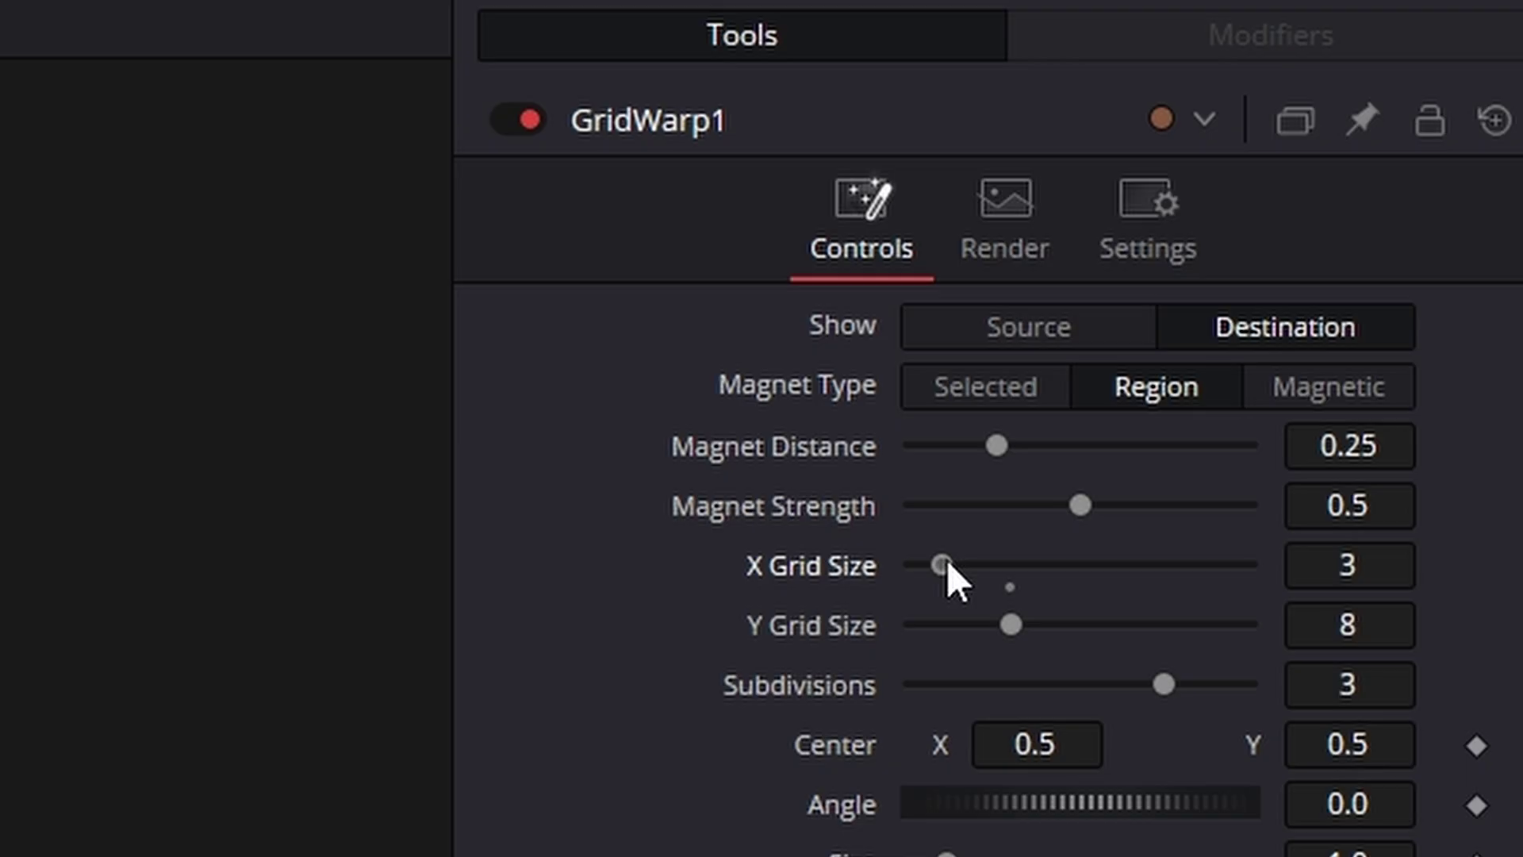
pyautogui.moveTo(1012, 623); pyautogui.dragTo(1000, 623)
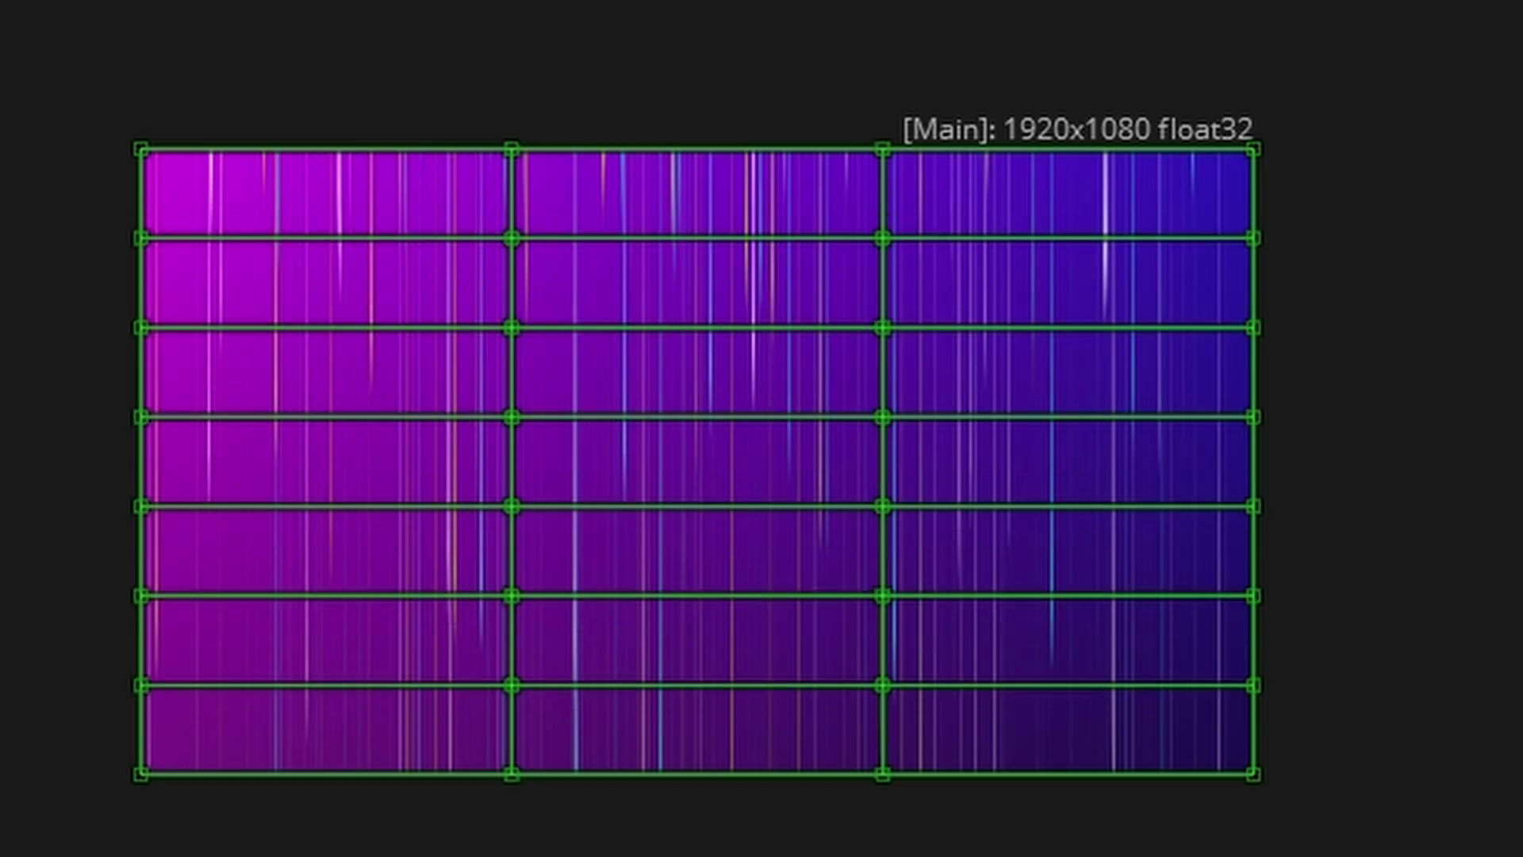
pyautogui.moveTo(1001, 623); pyautogui.dragTo(942, 623)
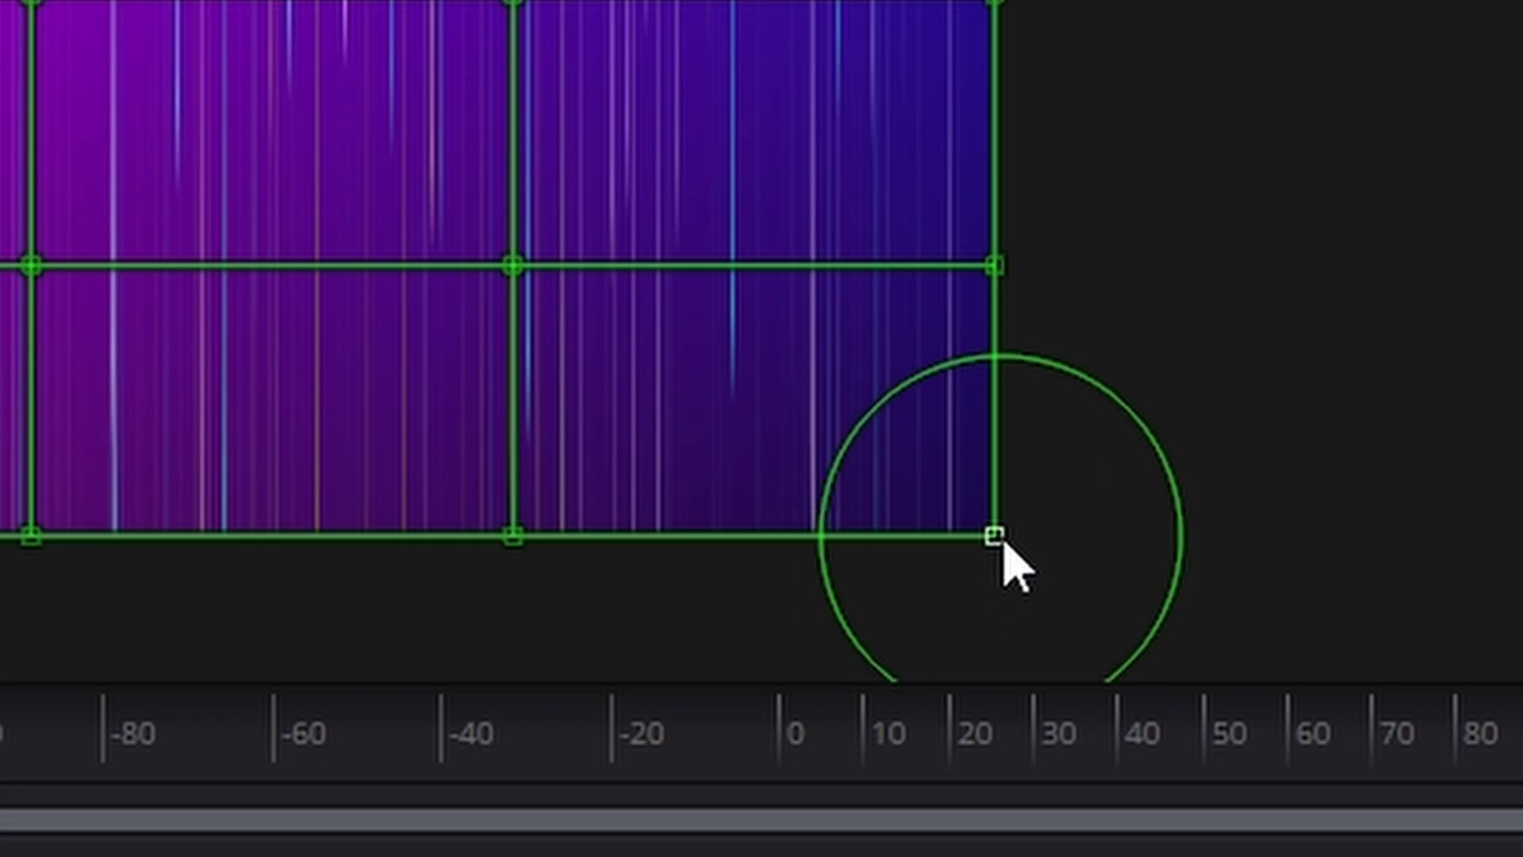
# Step: Pull the lower grid points down and outward to curve the streaks, then view MediaOut1
pyautogui.moveTo(1218, 634); pyautogui.dragTo(1491, 714)
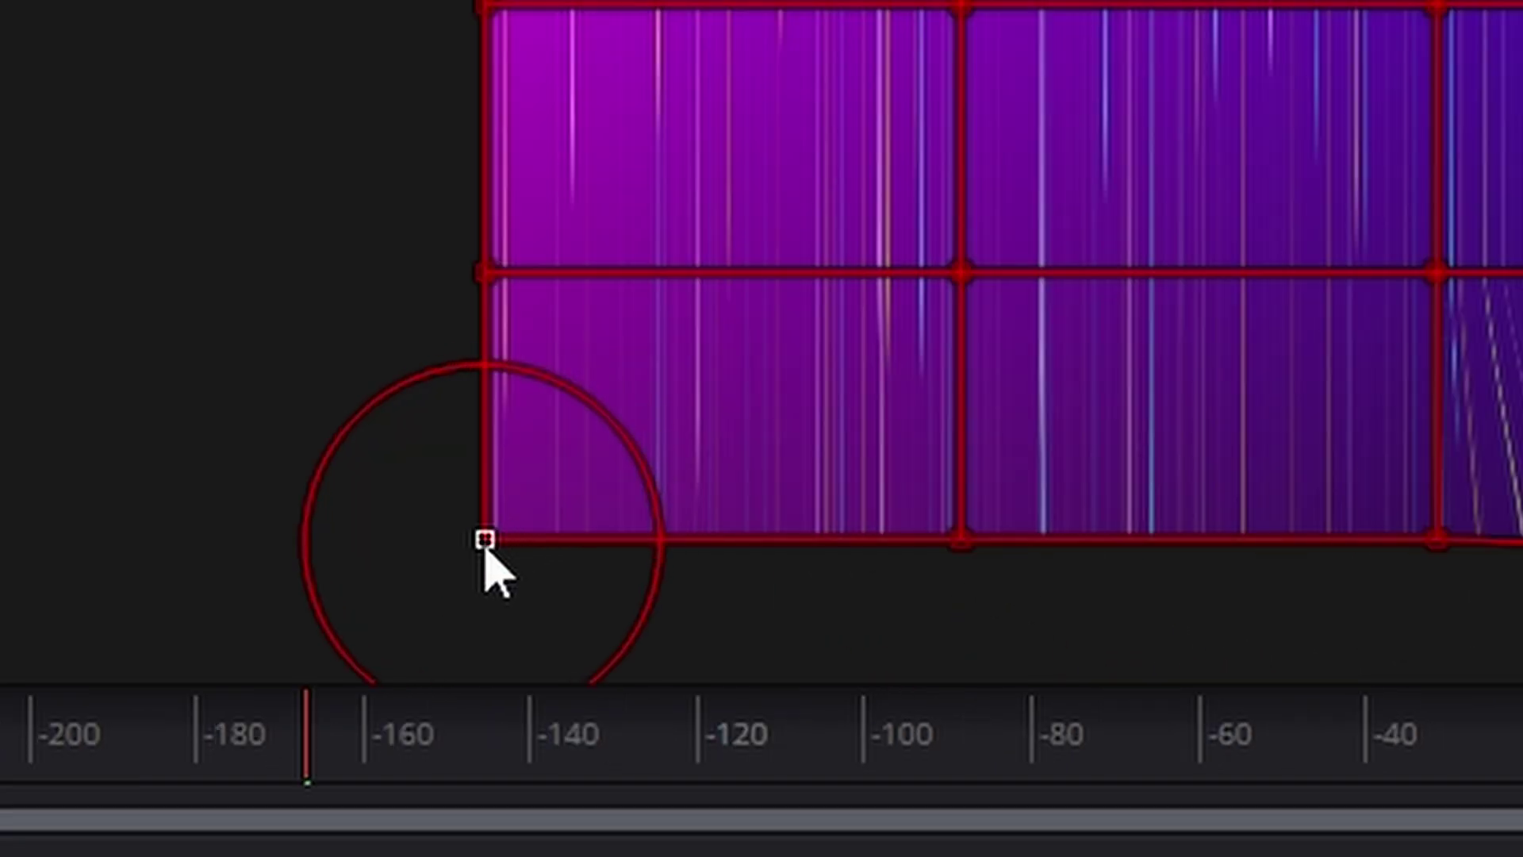
pyautogui.moveTo(485, 540); pyautogui.dragTo(187, 612)
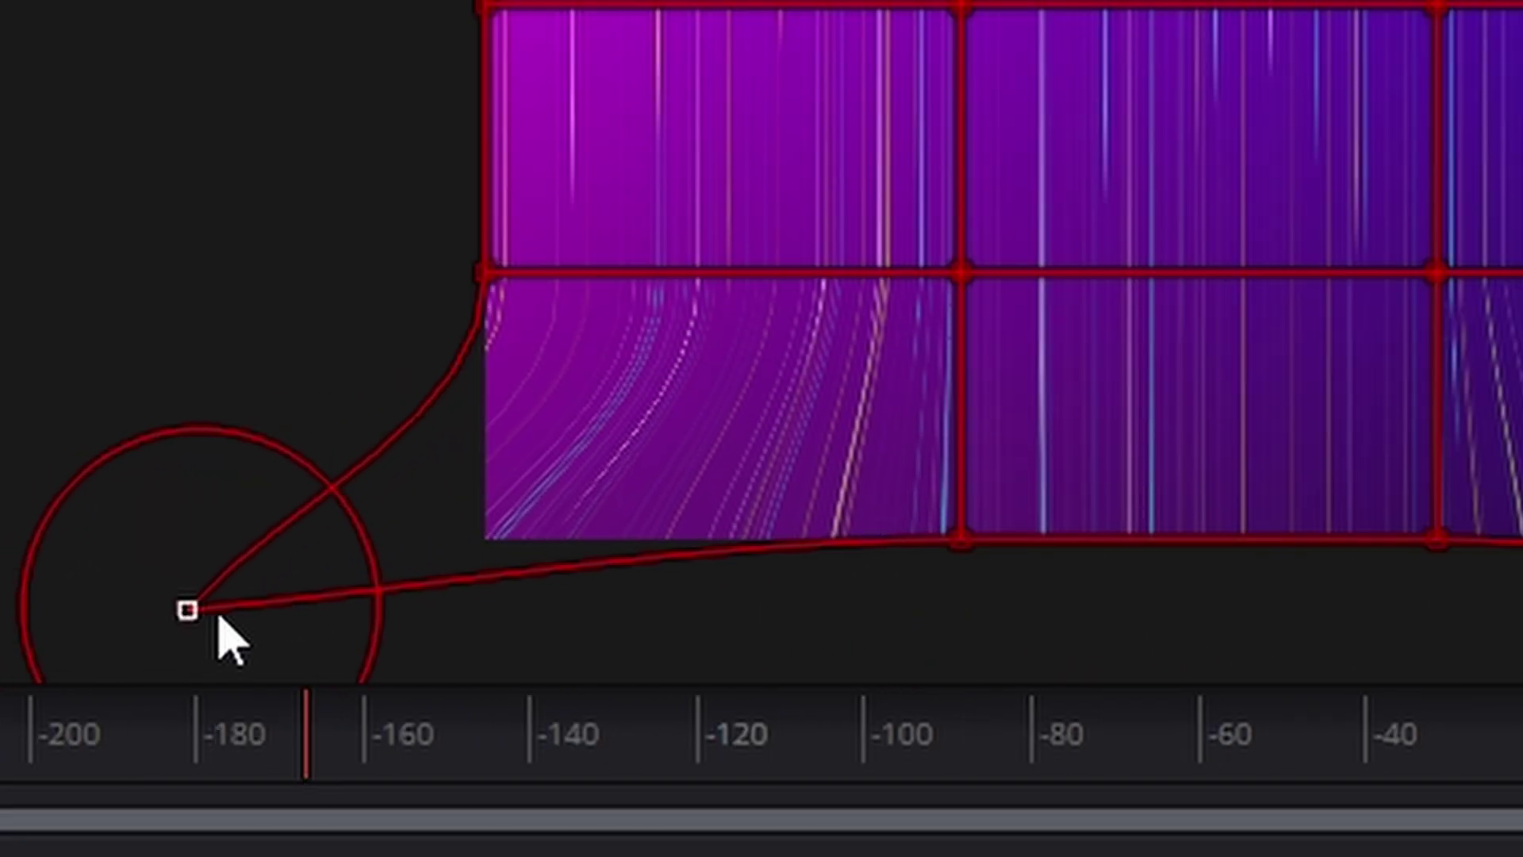
pyautogui.moveTo(638, 544); pyautogui.dragTo(555, 585)
pyautogui.moveTo(1105, 542); pyautogui.dragTo(1173, 573)
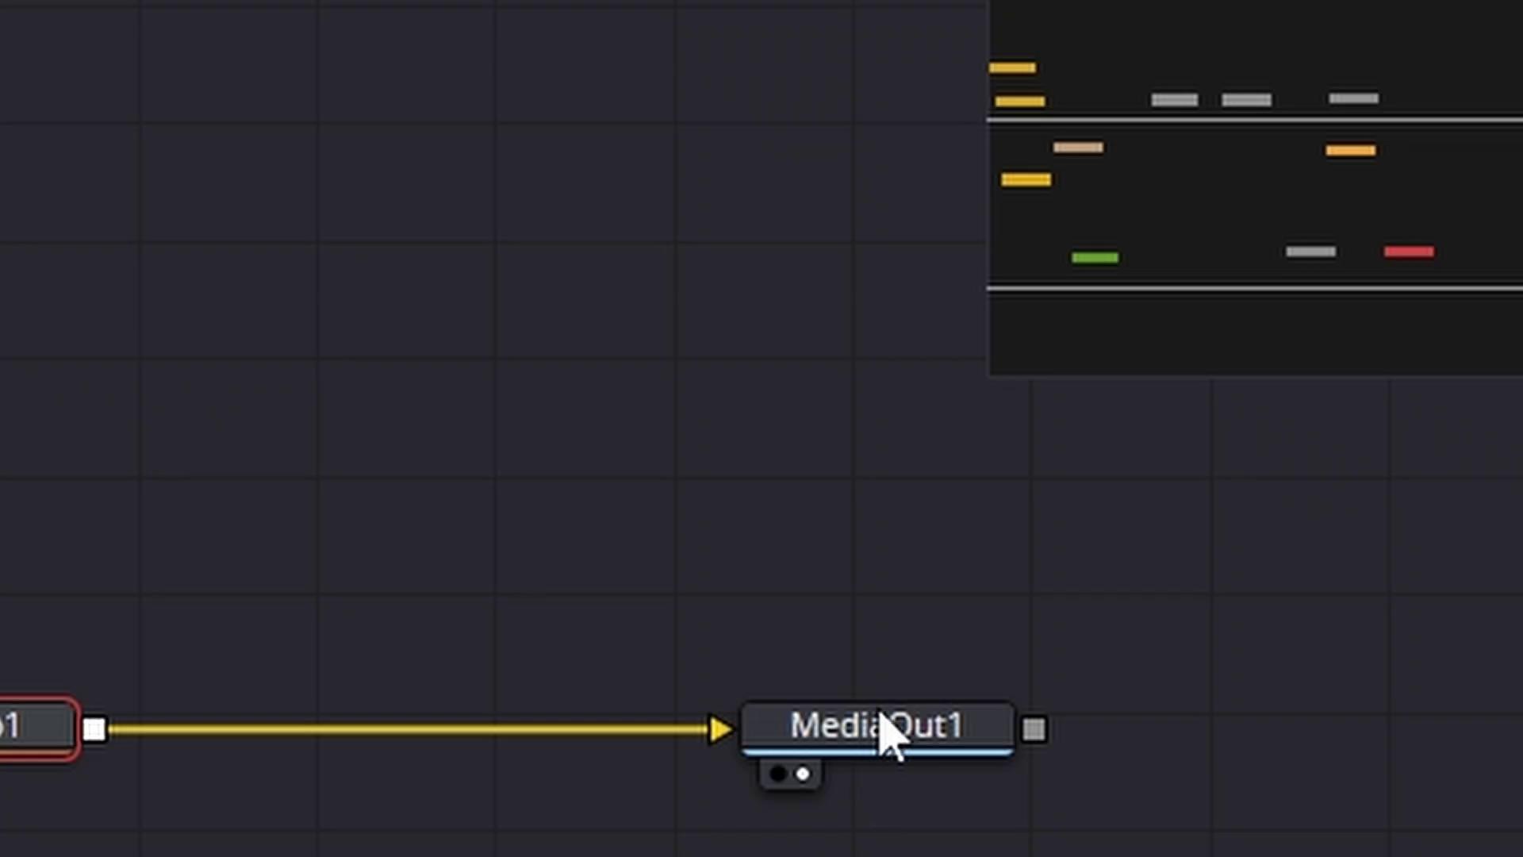
pyautogui.click(891, 730)
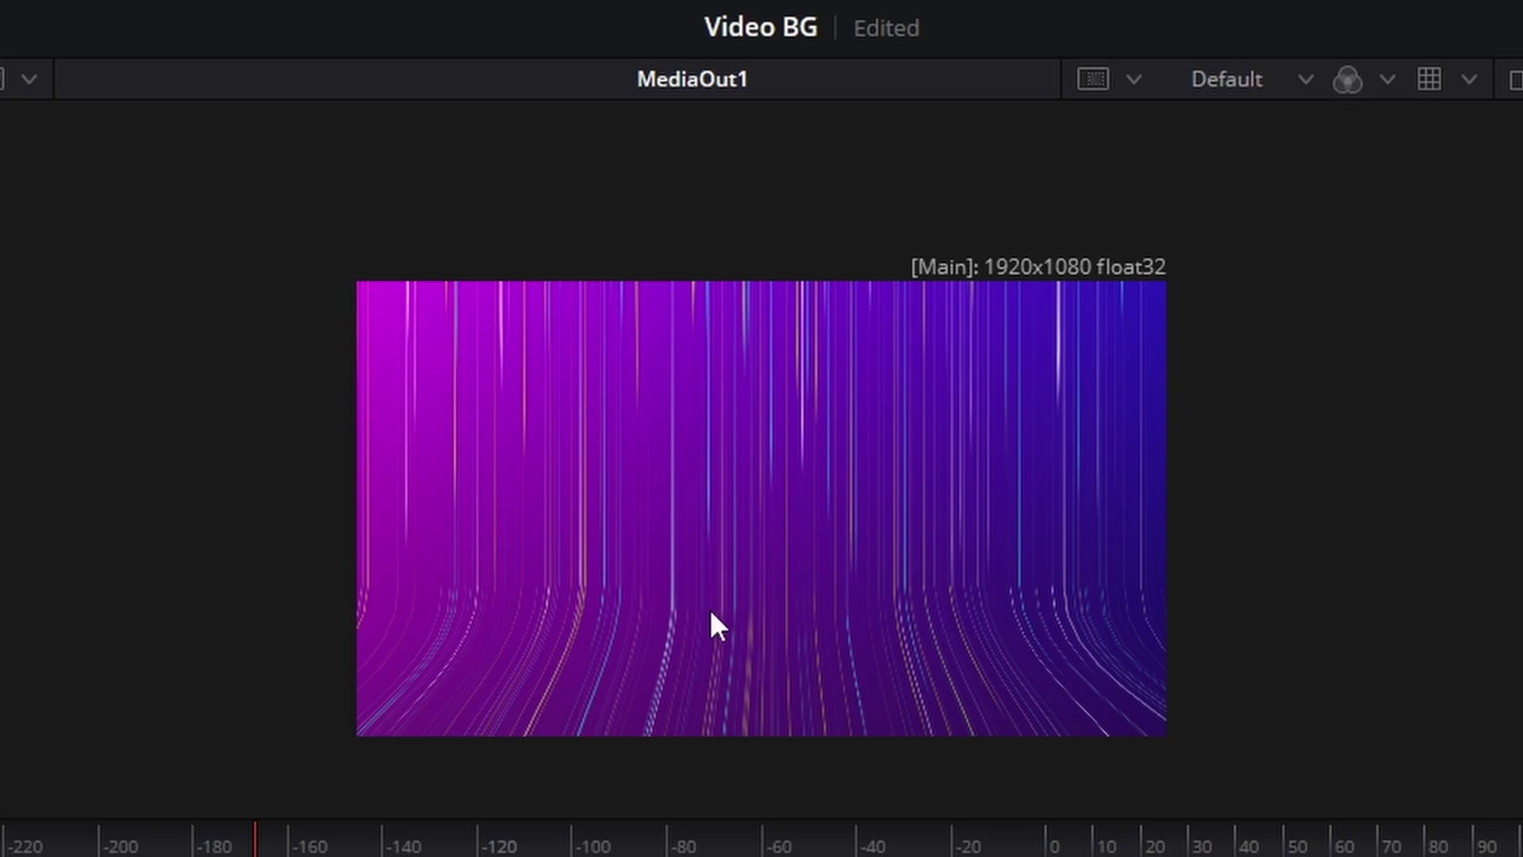
# Step: Add Background3 above the chain and merge it over GridWarp1's output as Merge4
pyautogui.scroll(3, 711, 622)
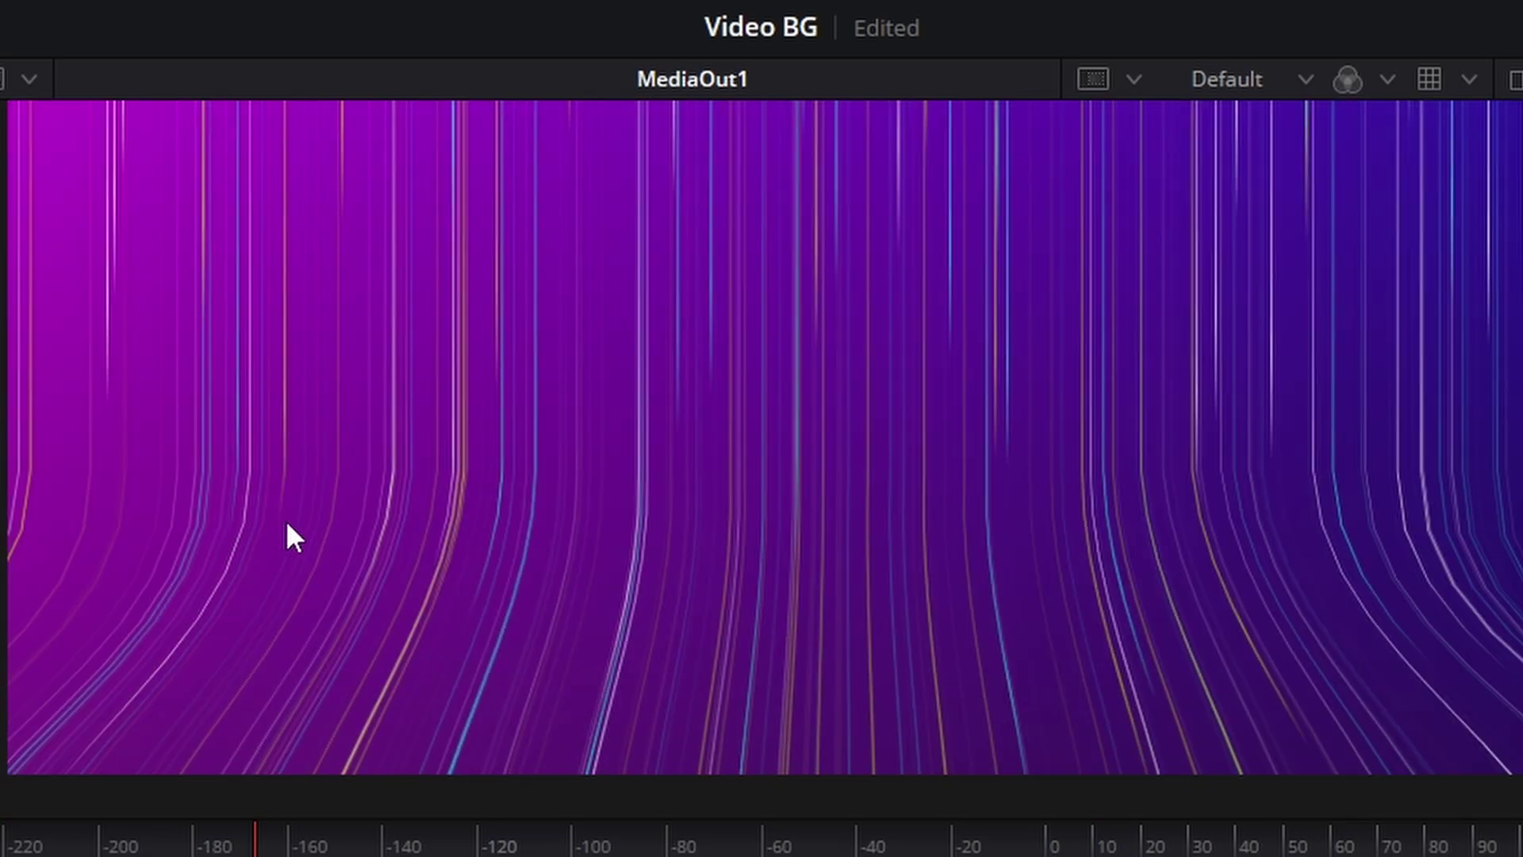
pyautogui.scroll(-3, 892, 540)
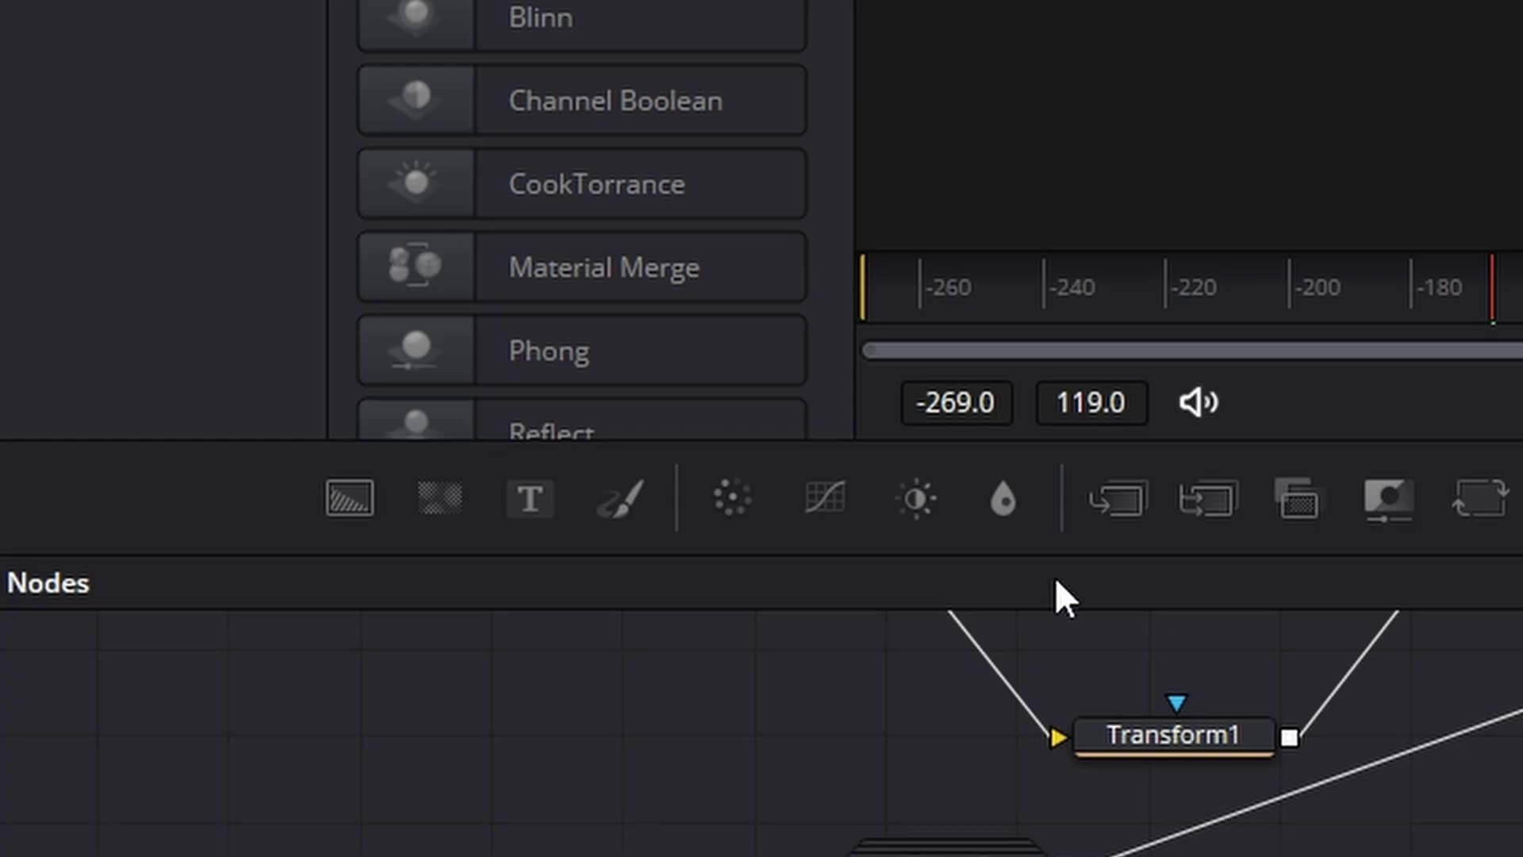
pyautogui.moveTo(343, 492); pyautogui.dragTo(1055, 404)
pyautogui.moveTo(1214, 240); pyautogui.dragTo(1368, 193)
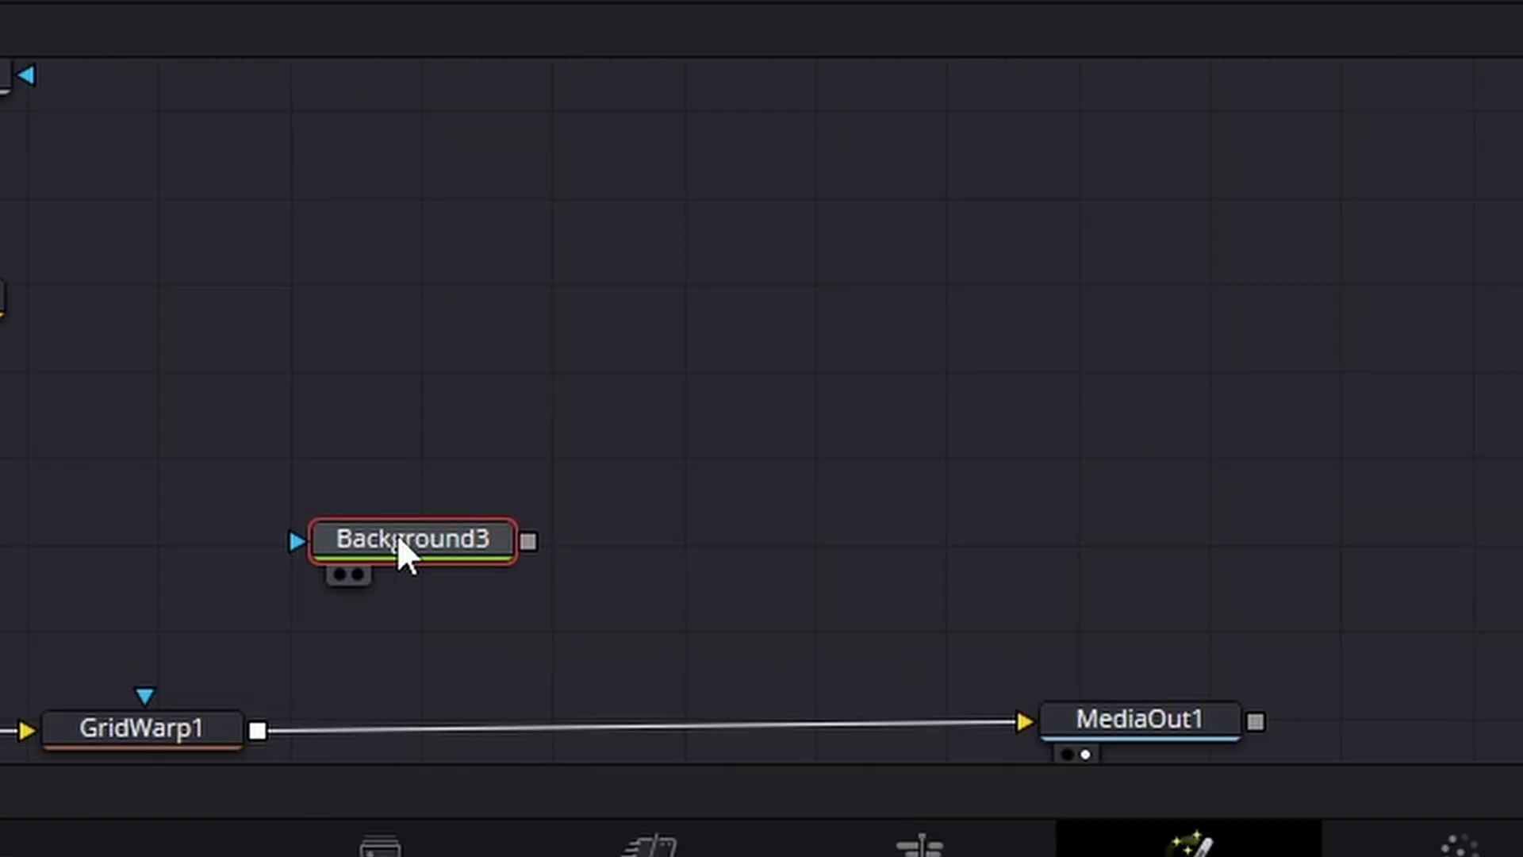
pyautogui.moveTo(399, 546); pyautogui.dragTo(614, 542)
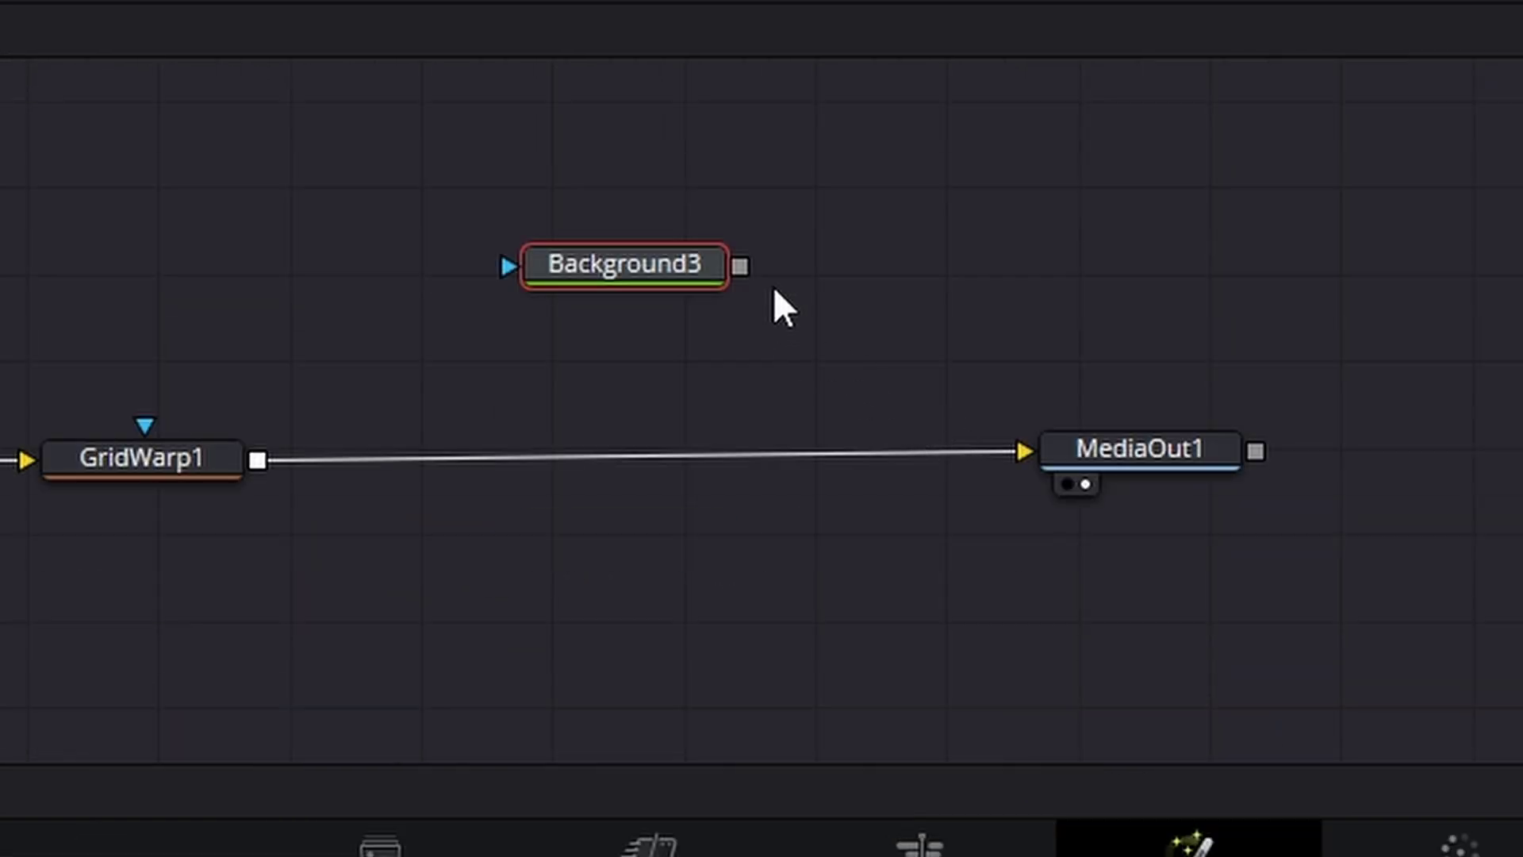
pyautogui.scroll(2, 668, 354)
pyautogui.moveTo(765, 228); pyautogui.dragTo(84, 509)
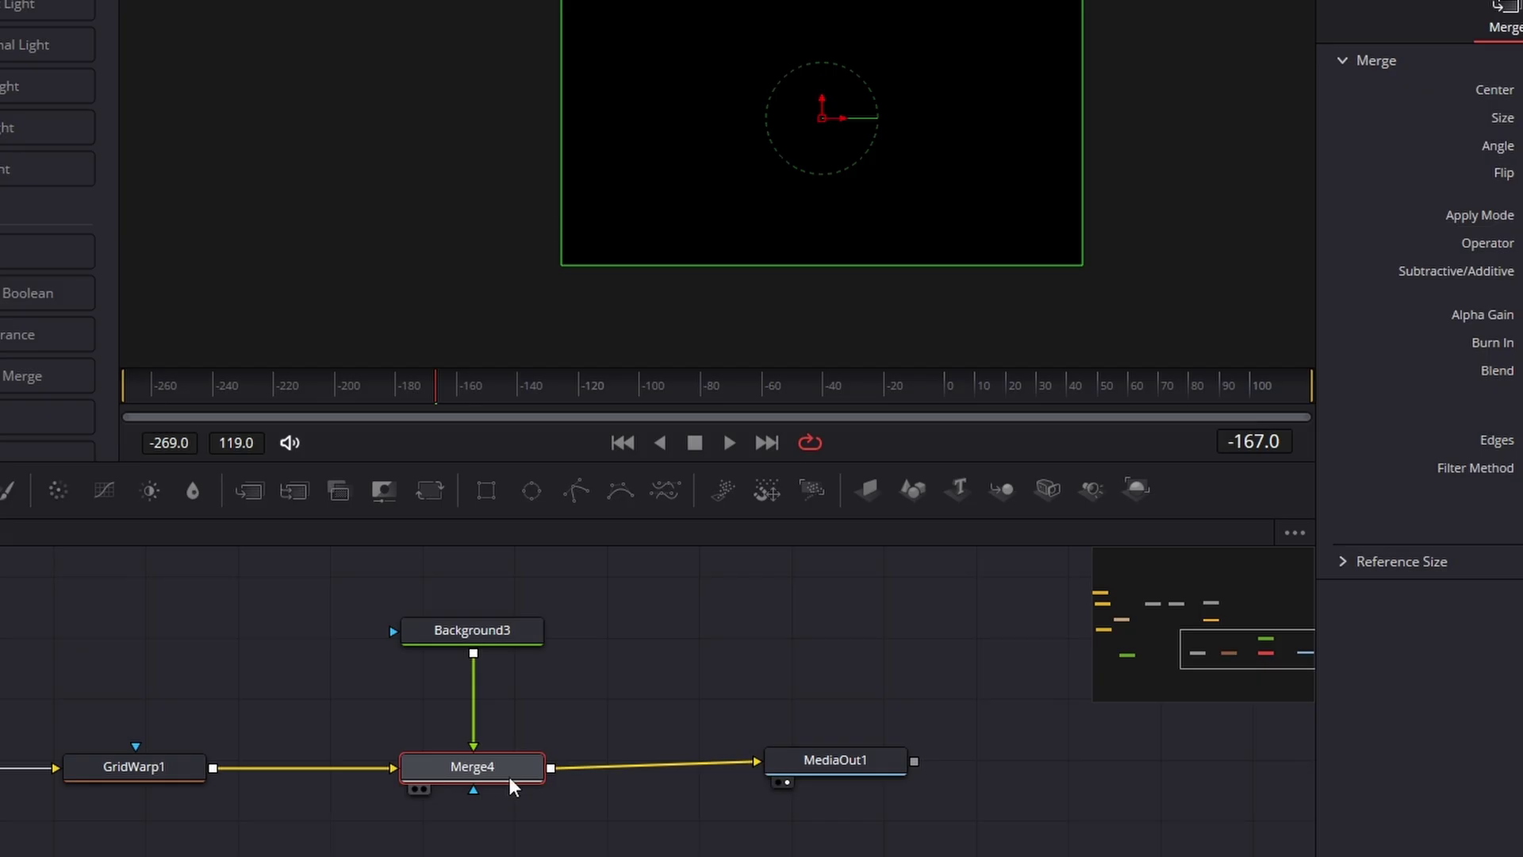
pyautogui.click(497, 629)
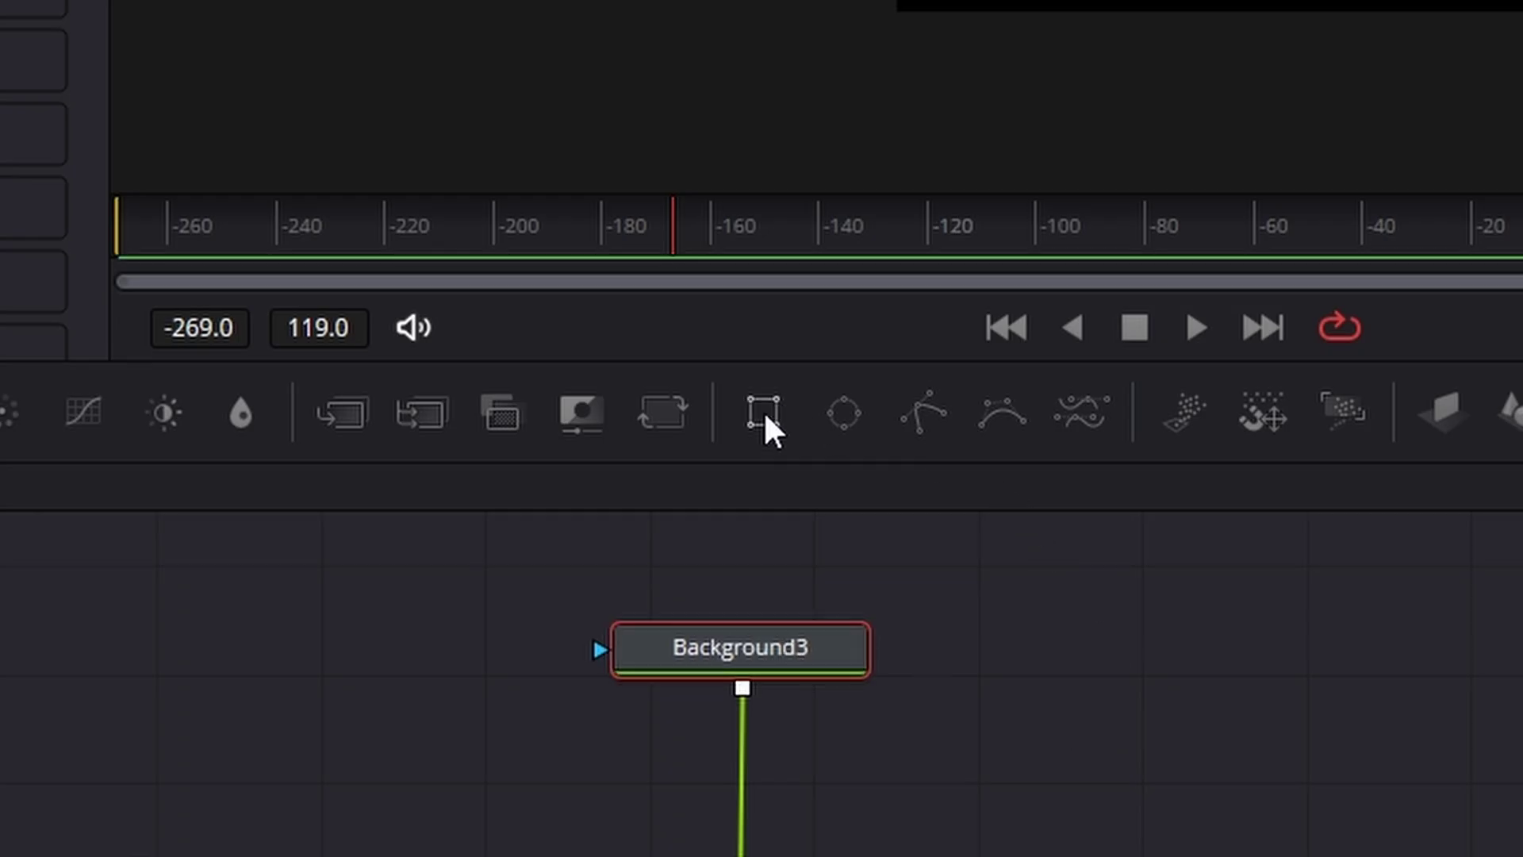
# Step: Add a Rectangle mask to Background3, shaped as a full-width thin band at the wall-floor bend
pyautogui.click(761, 417)
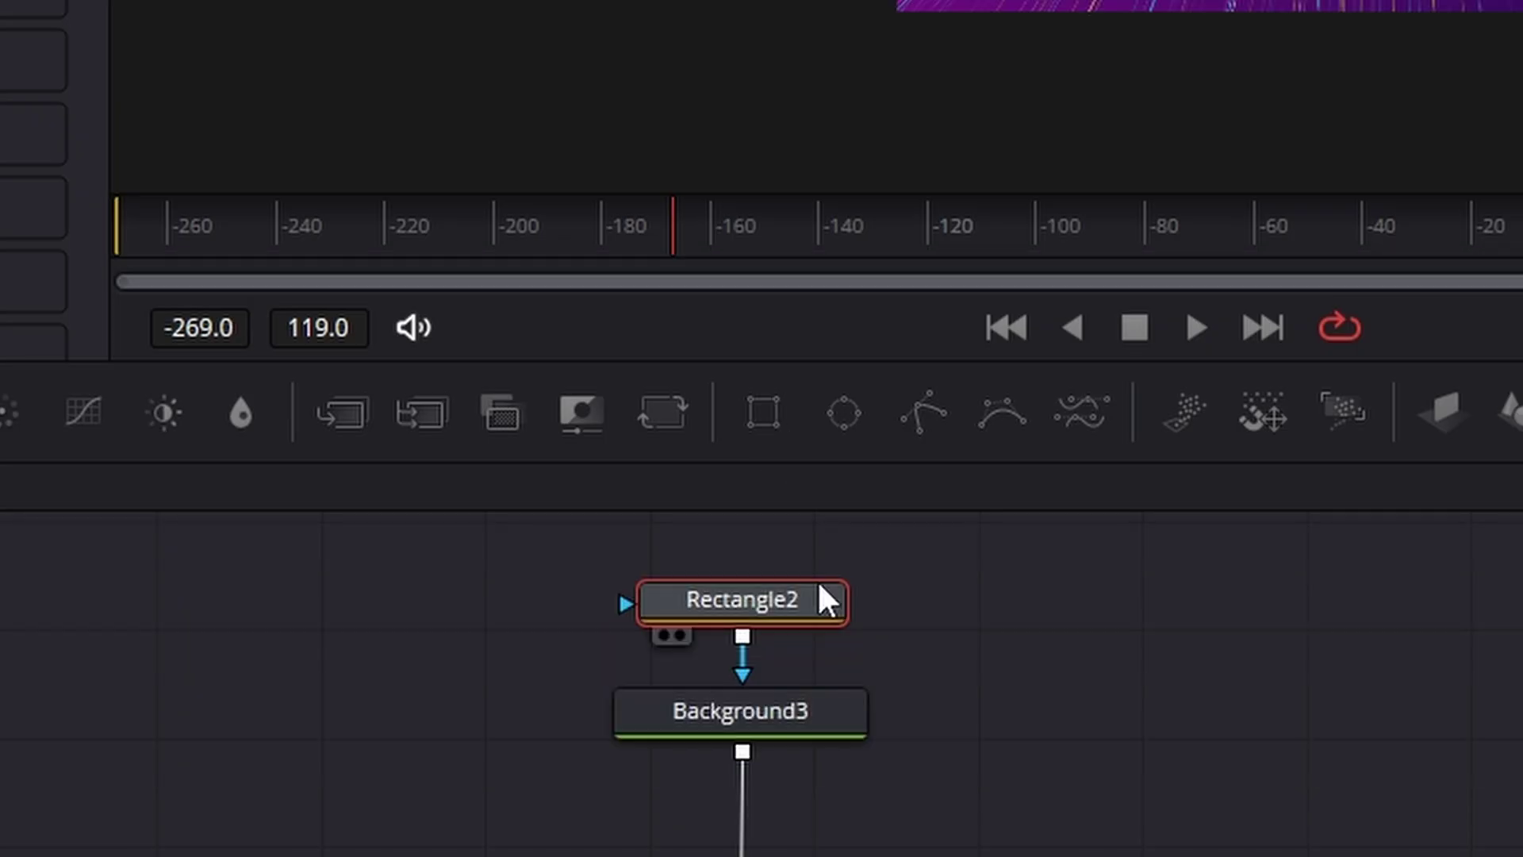
pyautogui.scroll(2, 1050, 484)
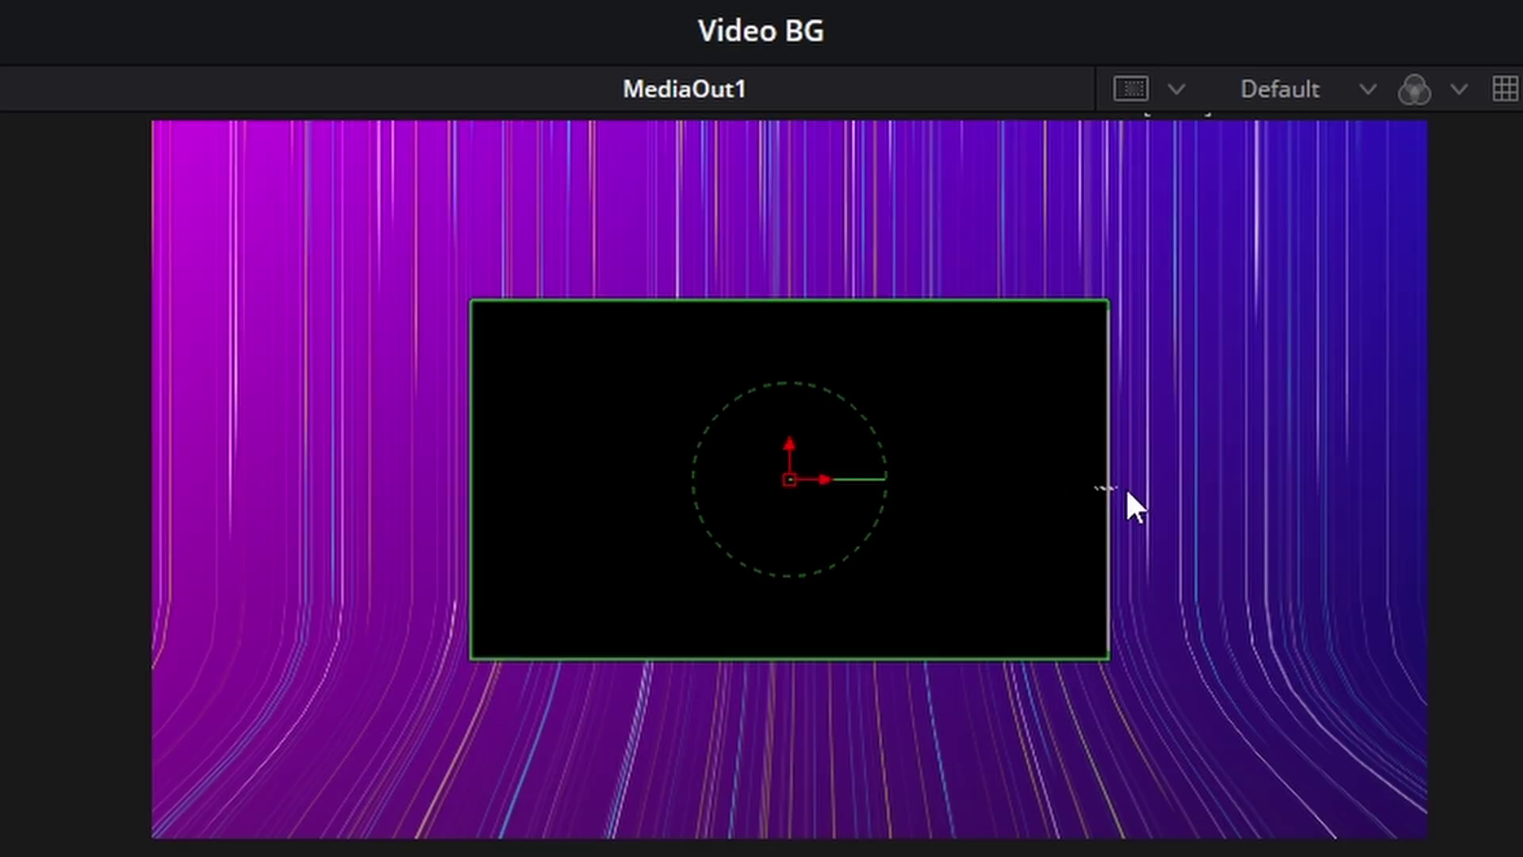
pyautogui.moveTo(1105, 488); pyautogui.dragTo(1518, 487)
pyautogui.moveTo(1004, 307); pyautogui.dragTo(1020, 435)
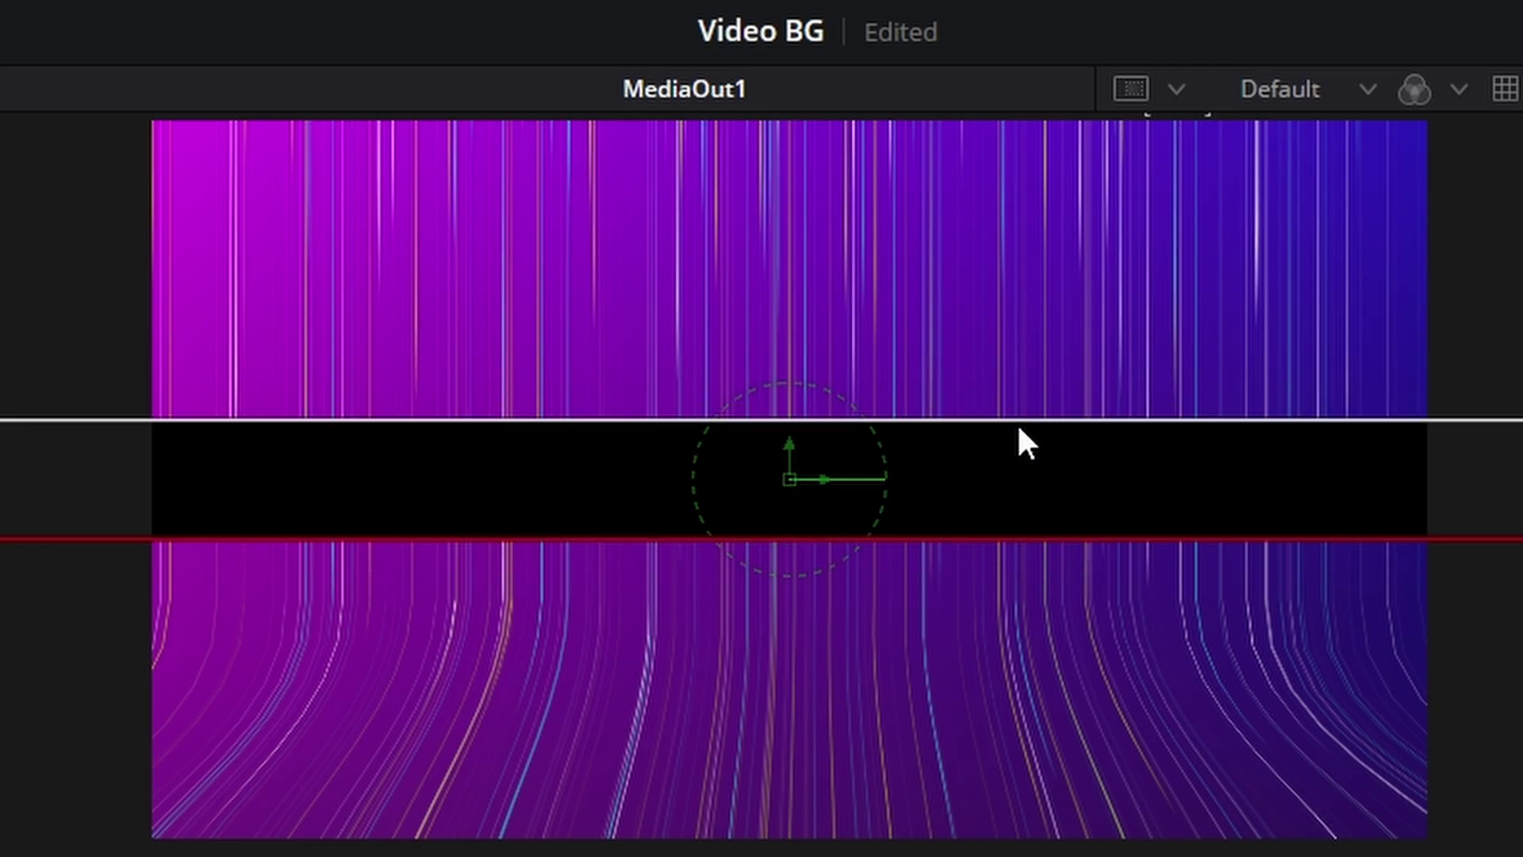
pyautogui.moveTo(791, 454); pyautogui.dragTo(802, 584)
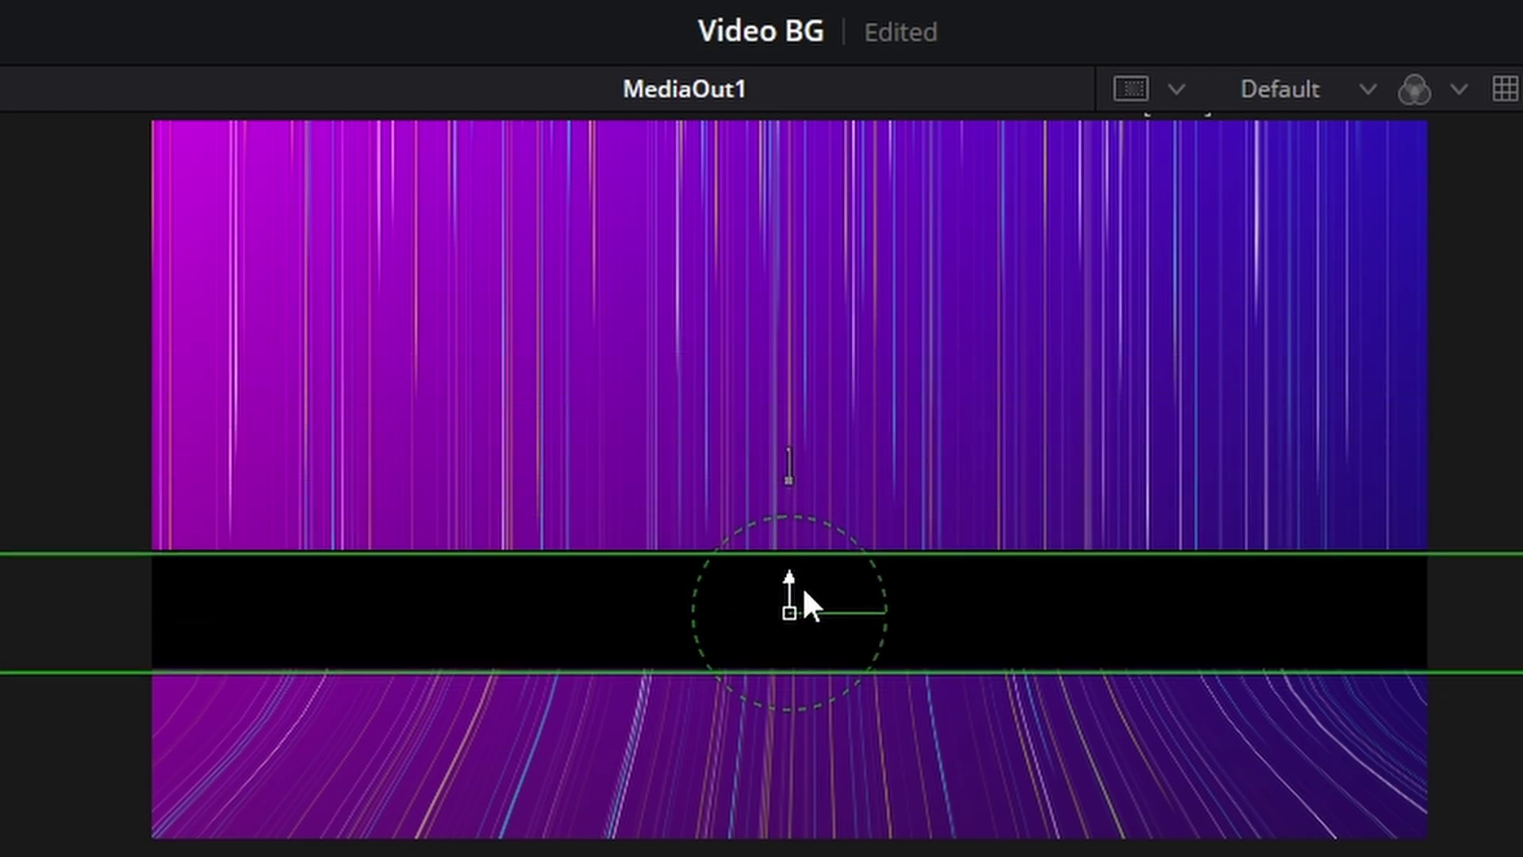
# Step: Give Rectangle2 soft edge 0.0857 and lower its Level to 0.743
pyautogui.scroll(3, 1070, 626)
pyautogui.scroll(-2, 1150, 610)
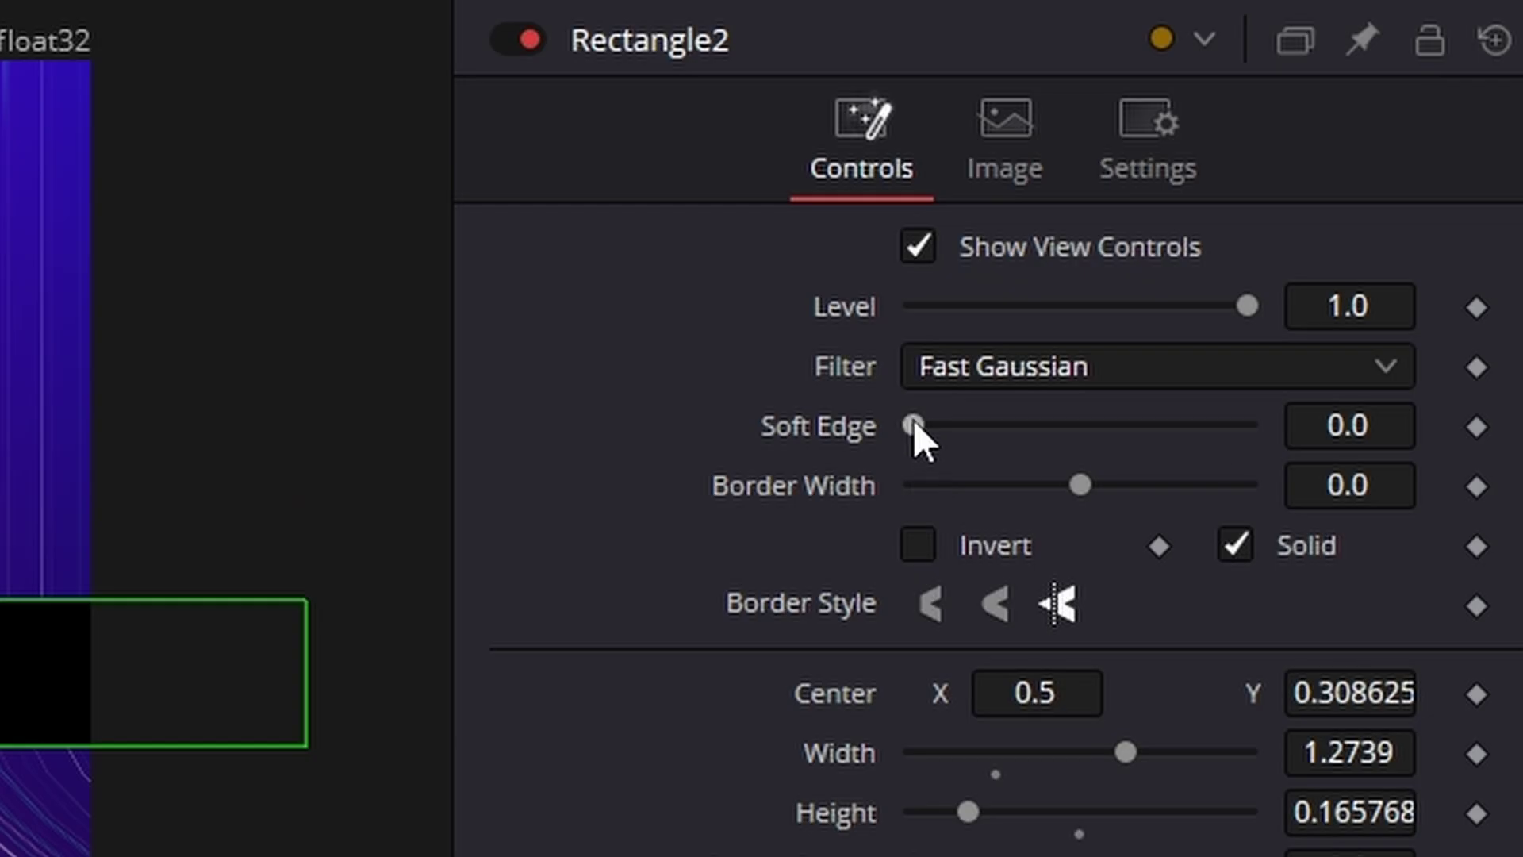
pyautogui.moveTo(912, 422); pyautogui.dragTo(1004, 431)
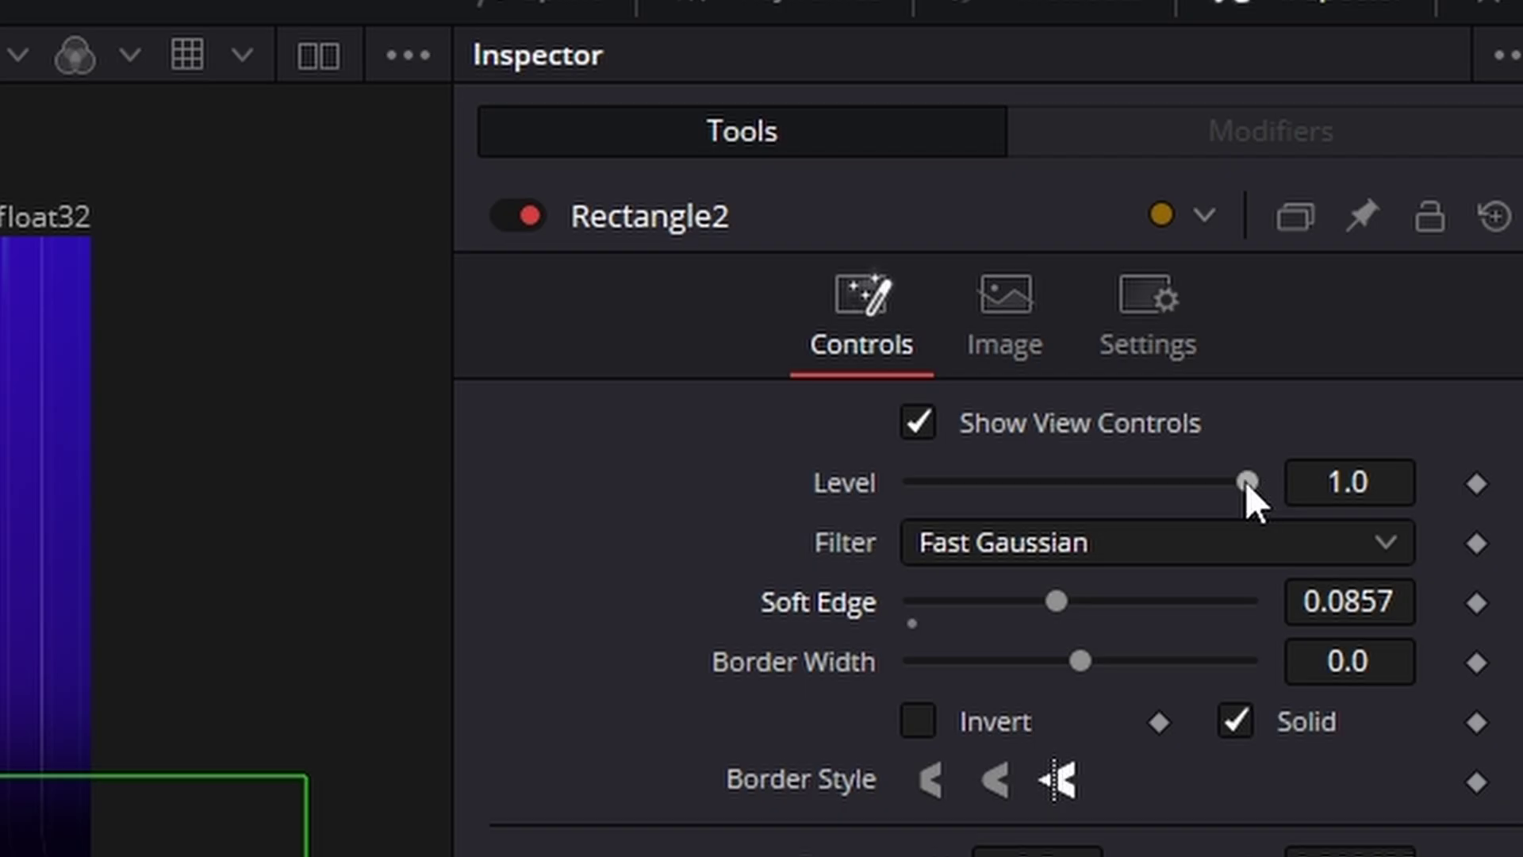
pyautogui.moveTo(1245, 482); pyautogui.dragTo(1156, 481)
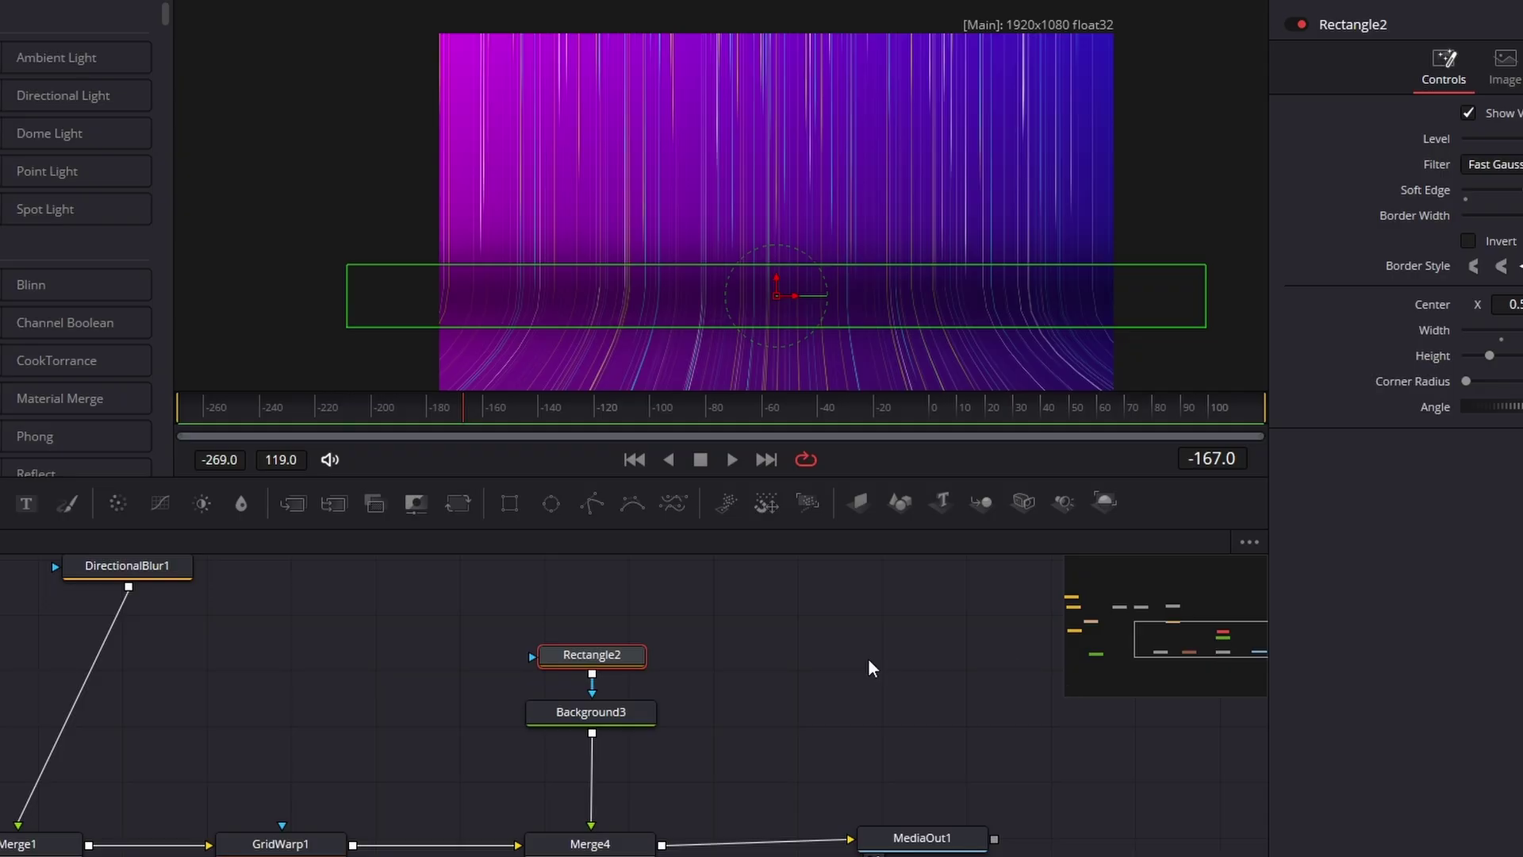
pyautogui.click(665, 649)
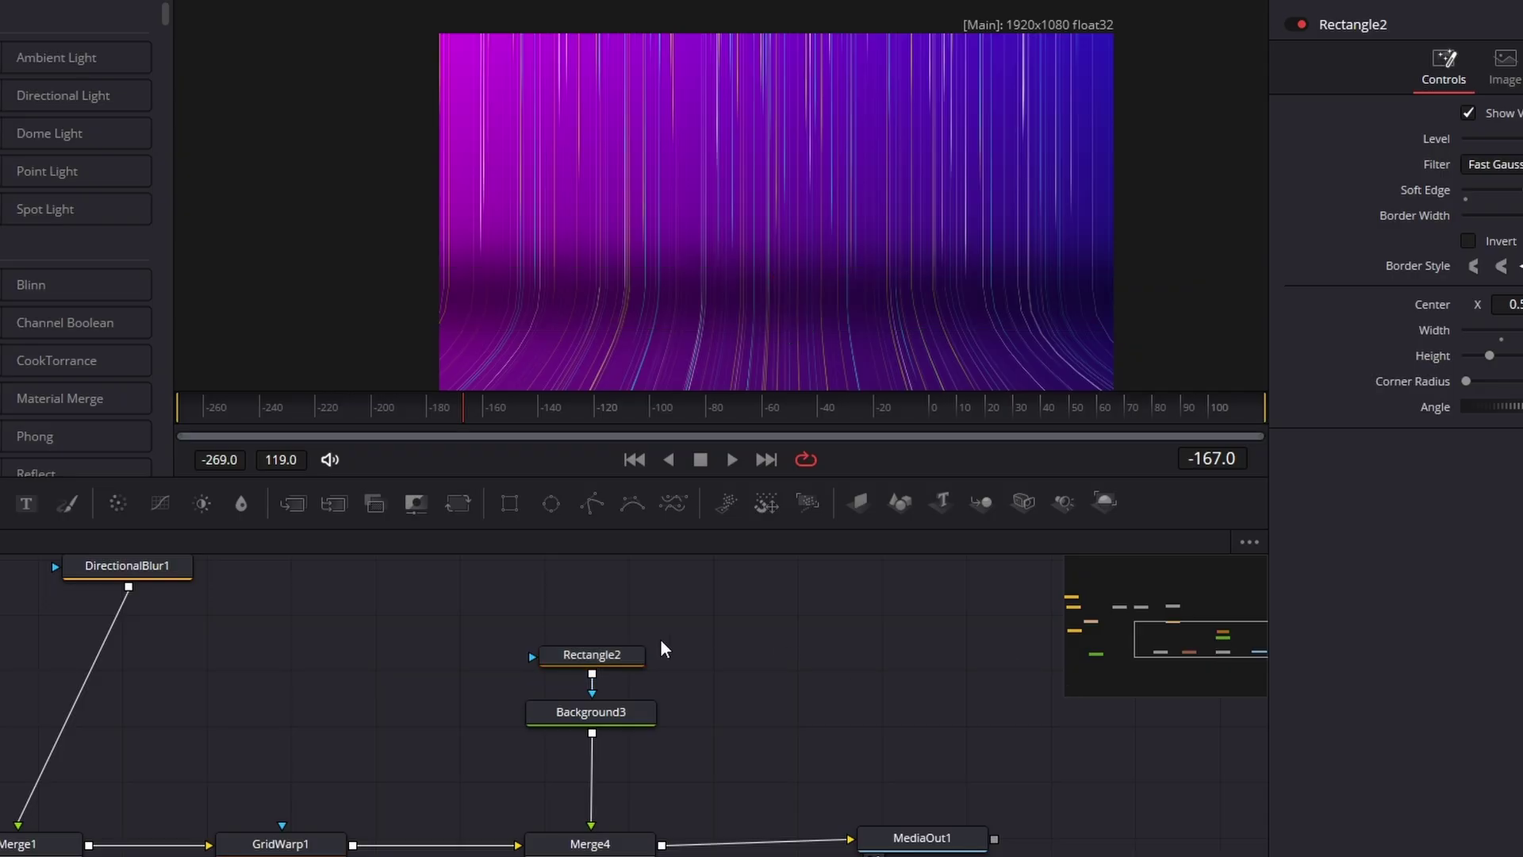
pyautogui.click(614, 661)
pyautogui.moveTo(1157, 655); pyautogui.dragTo(1191, 639)
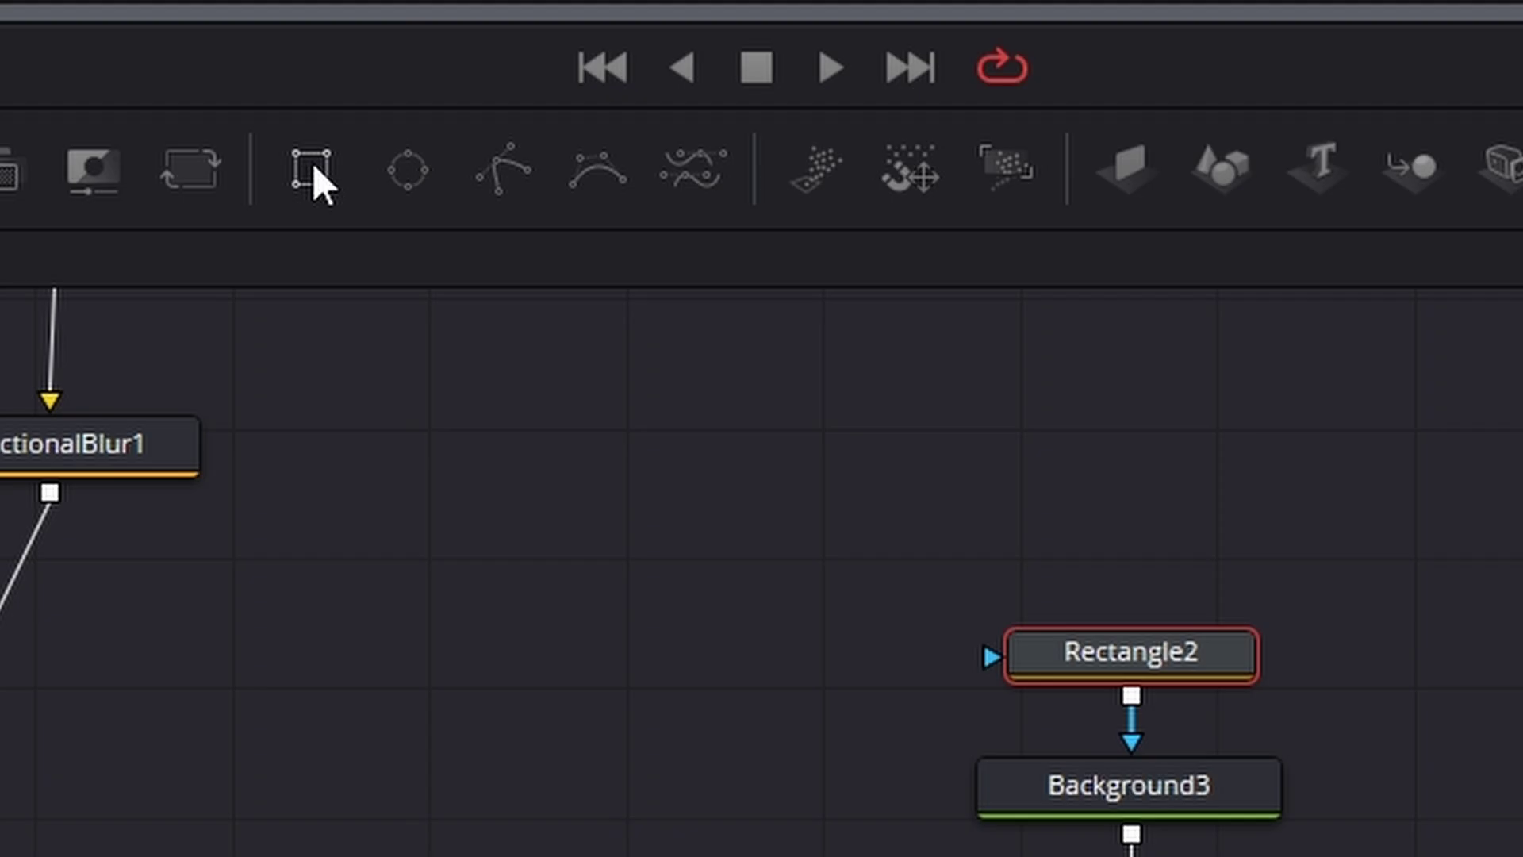
# Step: Add a second rectangle mask, Rectangle3, and tidy the mask nodes in the graph
pyautogui.click(312, 167)
pyautogui.moveTo(1224, 658); pyautogui.dragTo(1210, 590)
pyautogui.click(1200, 782)
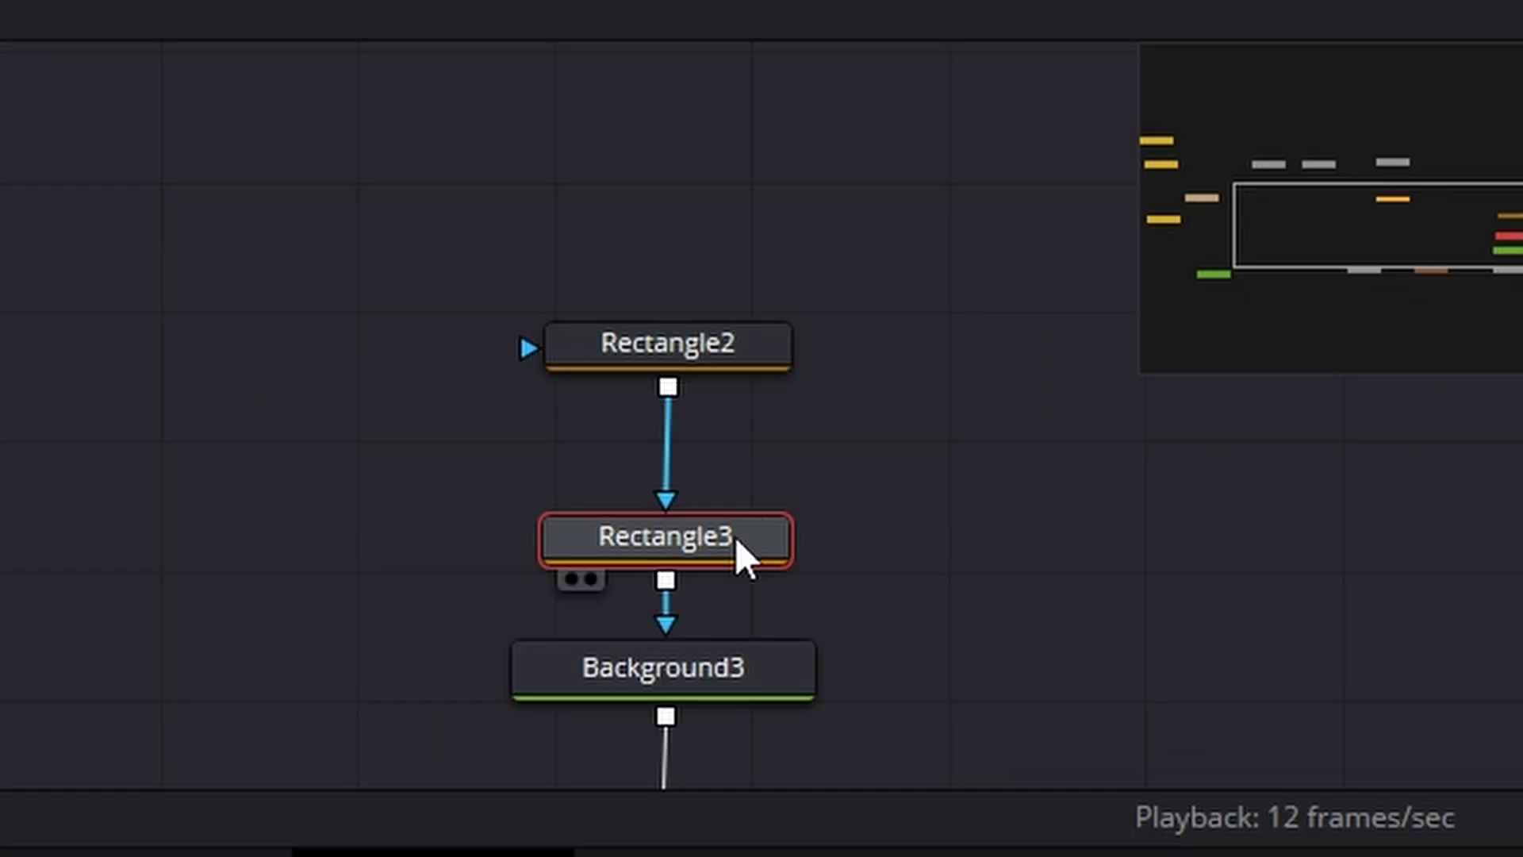
pyautogui.moveTo(735, 536)
pyautogui.mouseDown()
pyautogui.moveTo(519, 533)
pyautogui.moveTo(811, 519)
pyautogui.moveTo(737, 517)
pyautogui.mouseUp()
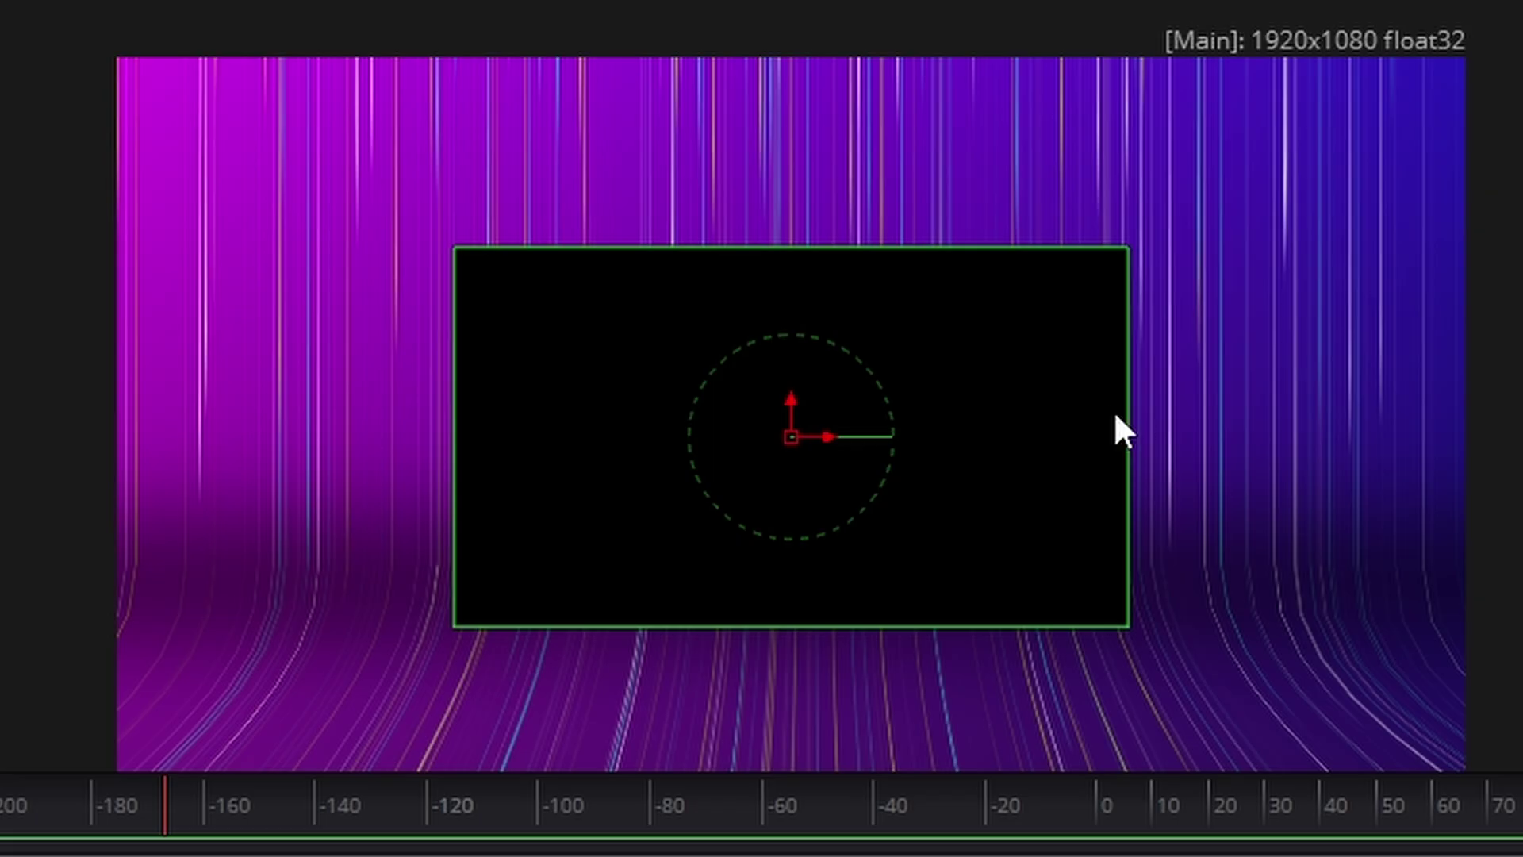
# Step: Shape Rectangle3 into a thin full-width band at the frame top with soft edge 0.0671
pyautogui.moveTo(1127, 418); pyautogui.dragTo(1522, 444)
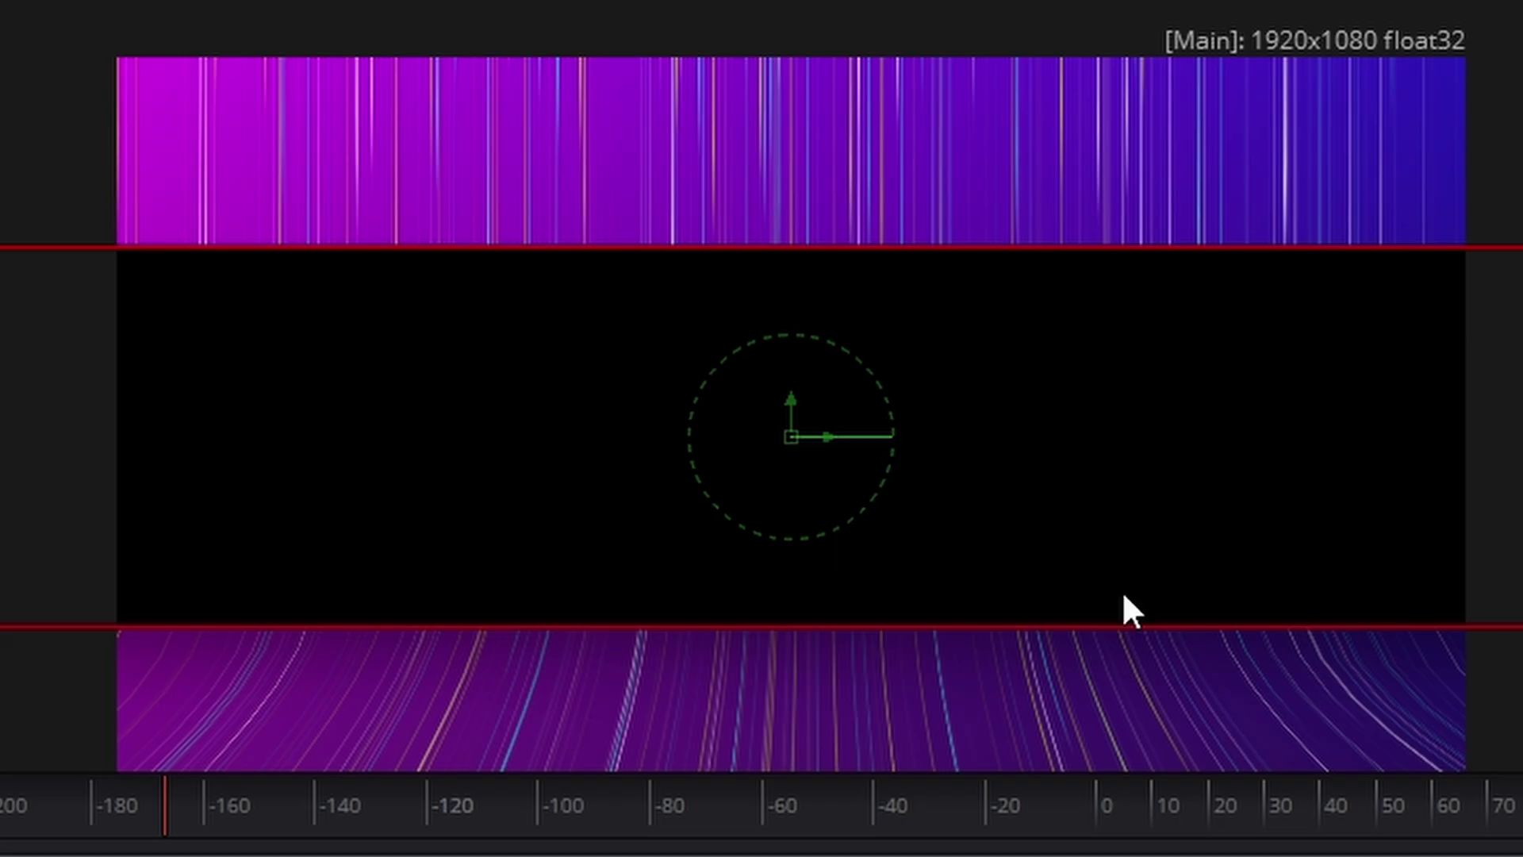
pyautogui.moveTo(1020, 628); pyautogui.dragTo(1015, 511)
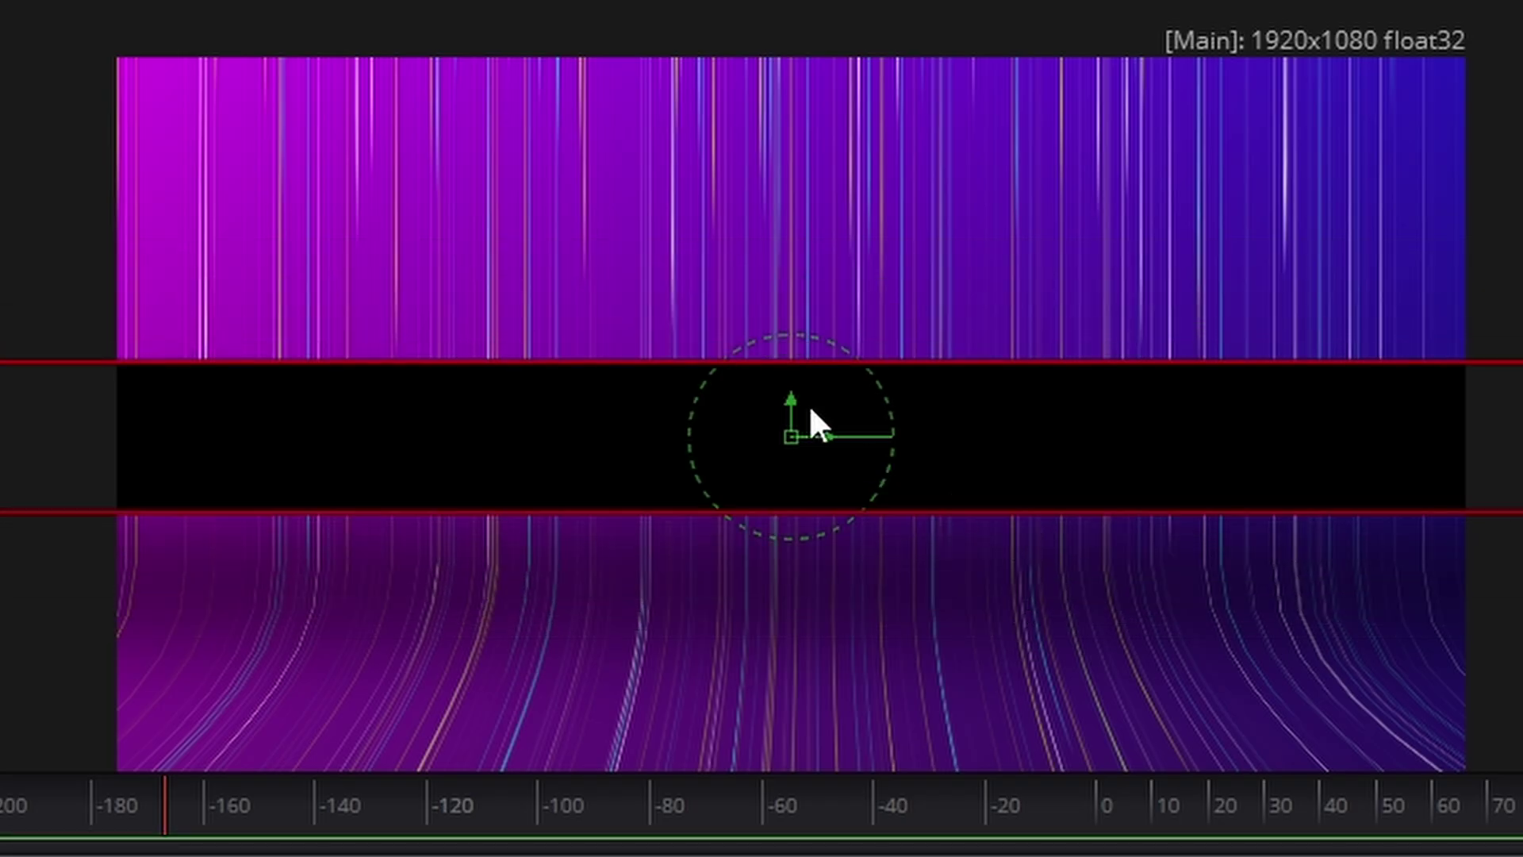
pyautogui.moveTo(792, 396); pyautogui.dragTo(755, 26)
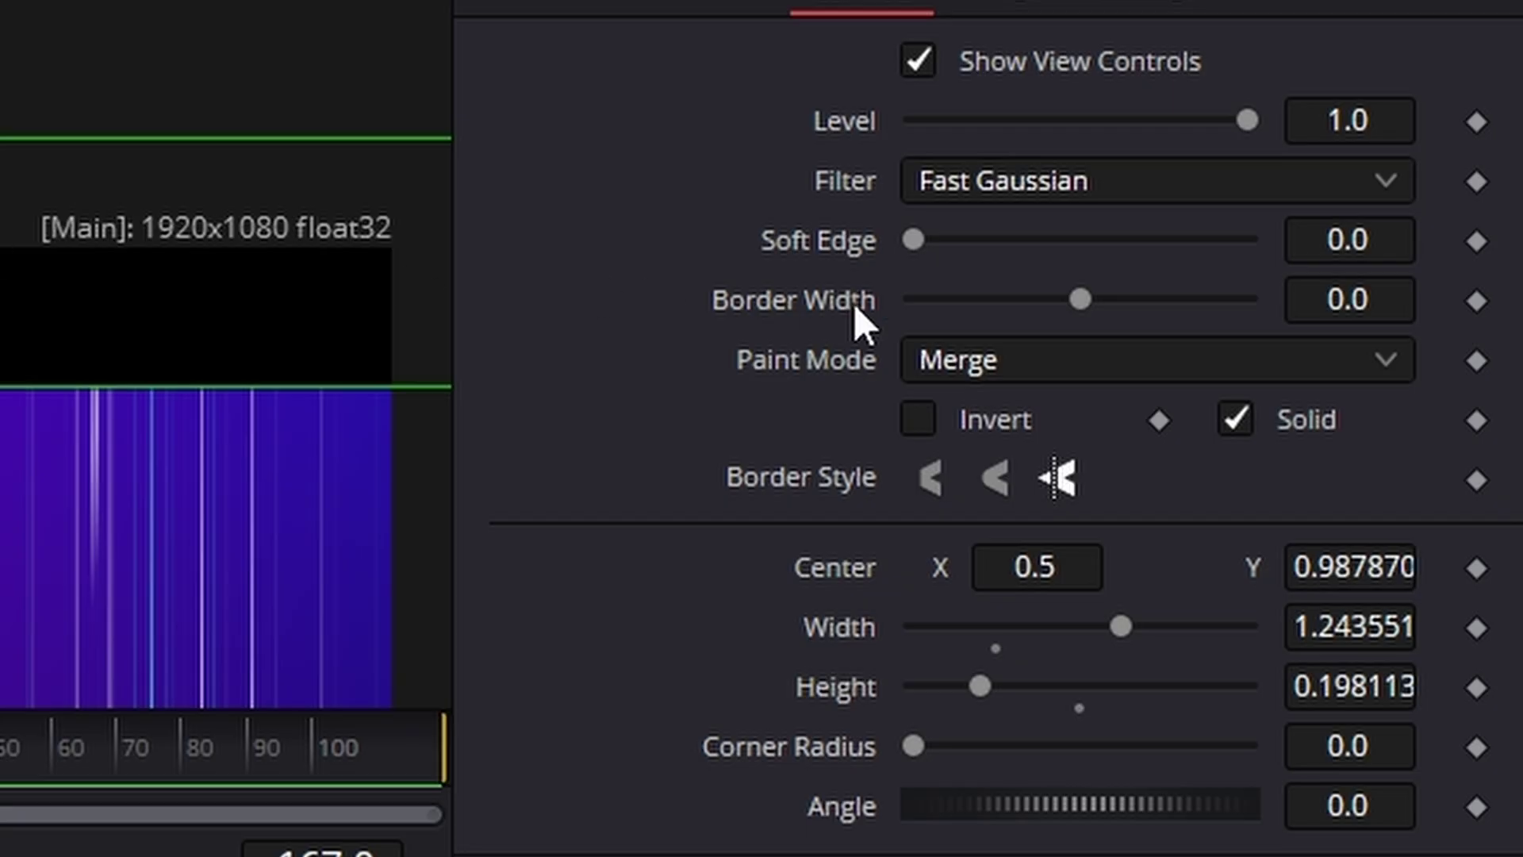
pyautogui.moveTo(906, 238); pyautogui.dragTo(981, 248)
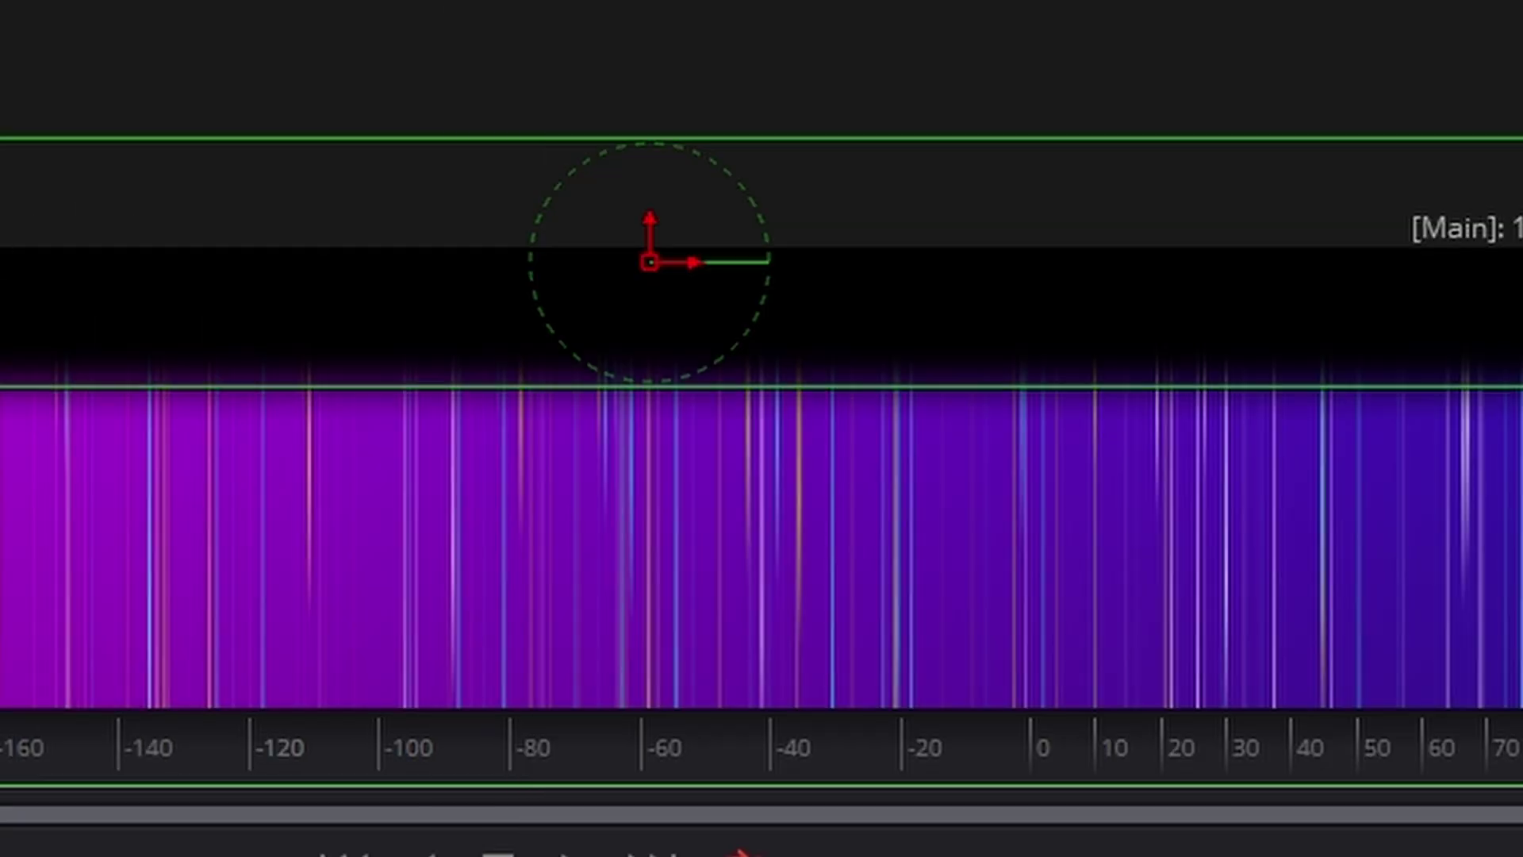
pyautogui.moveTo(984, 538); pyautogui.dragTo(1035, 538)
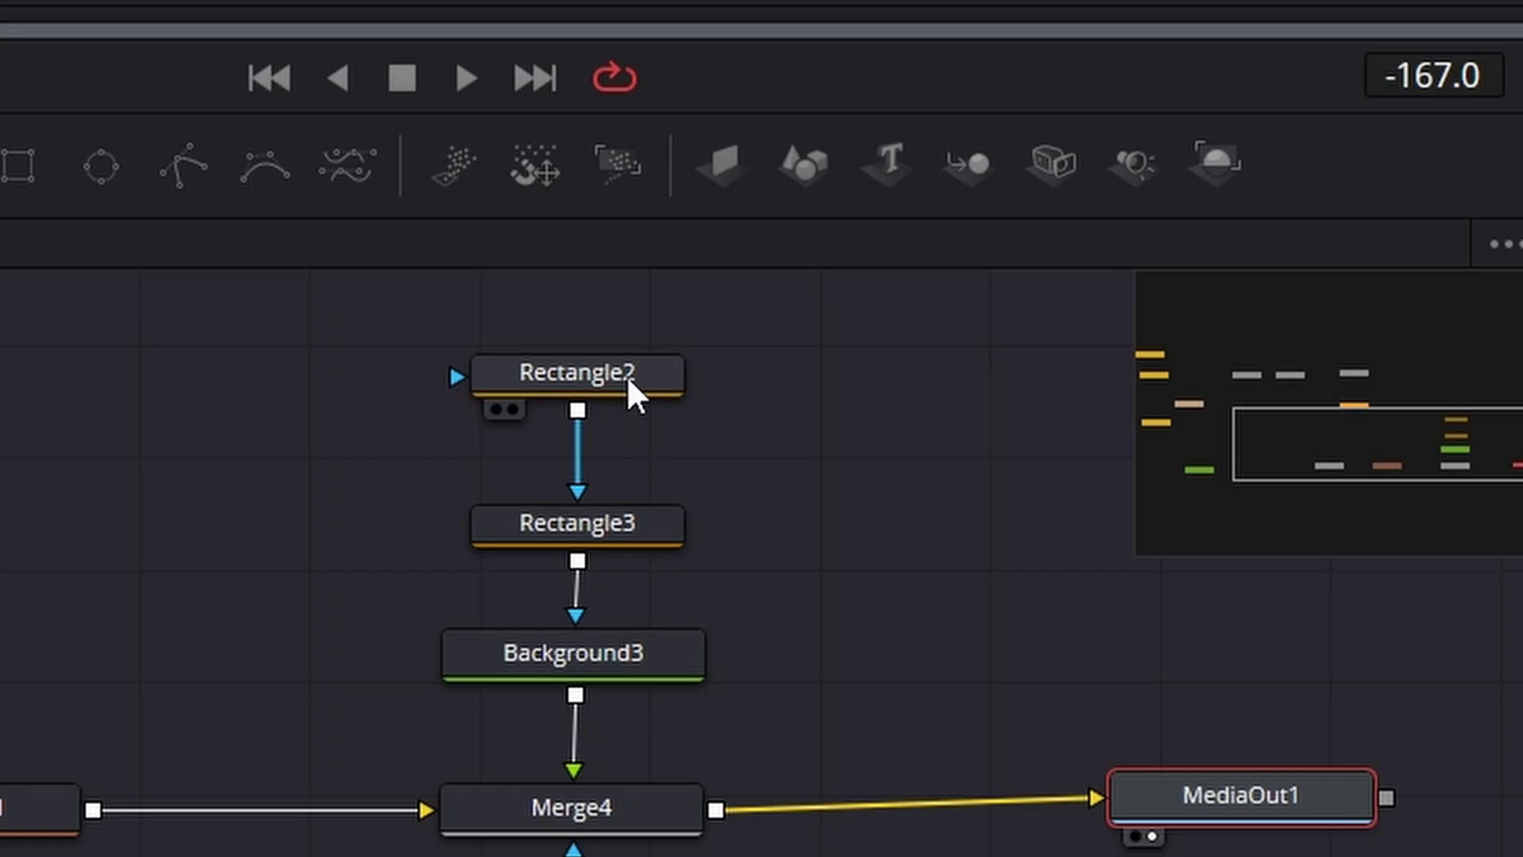
# Step: Lower Rectangle2's mask Level to 0.543
pyautogui.click(626, 374)
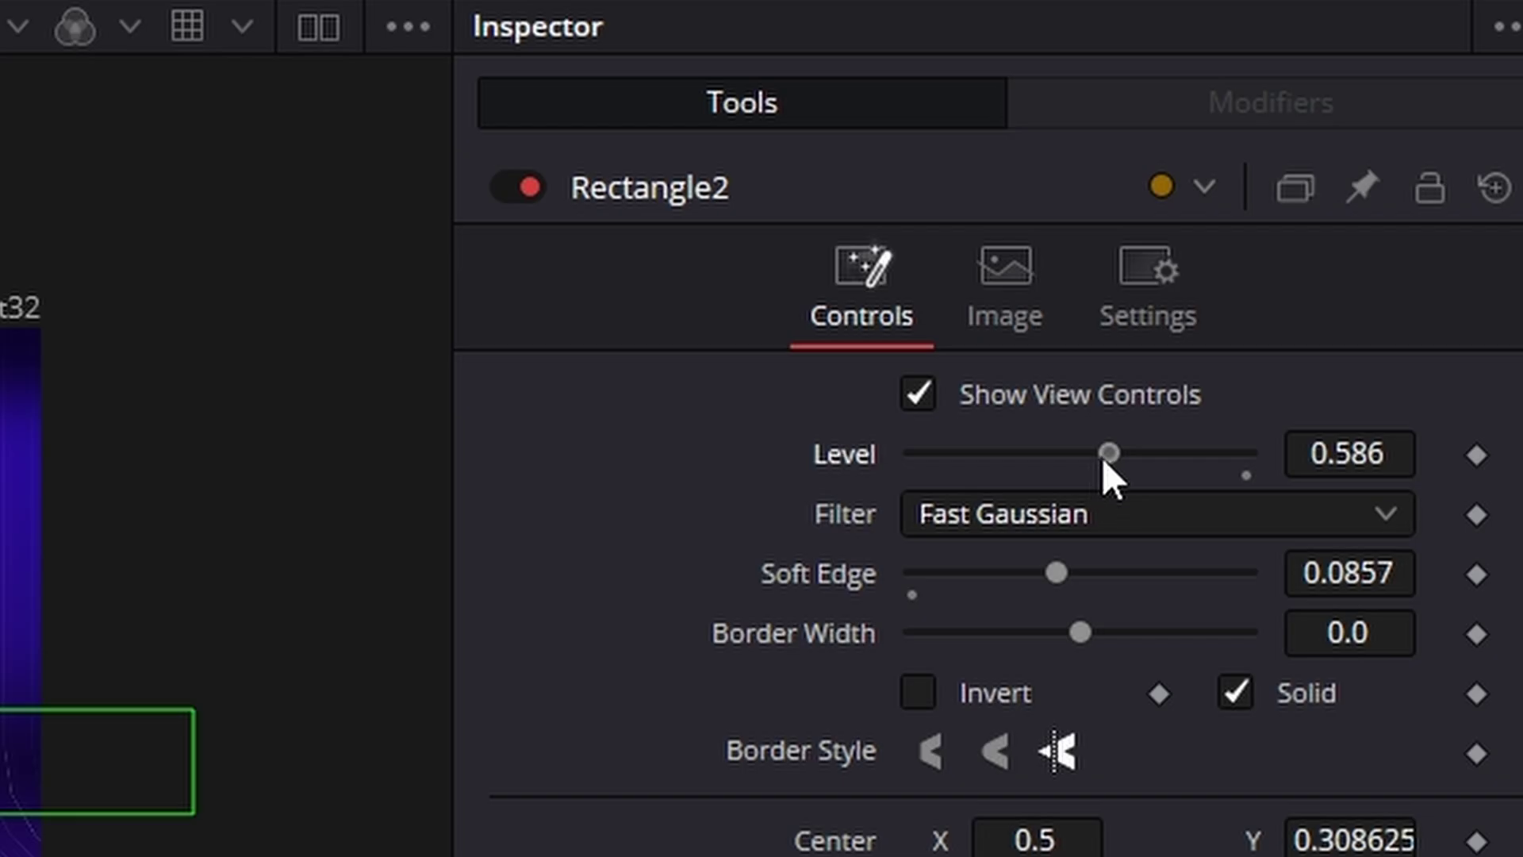
pyautogui.moveTo(1108, 453); pyautogui.dragTo(1089, 454)
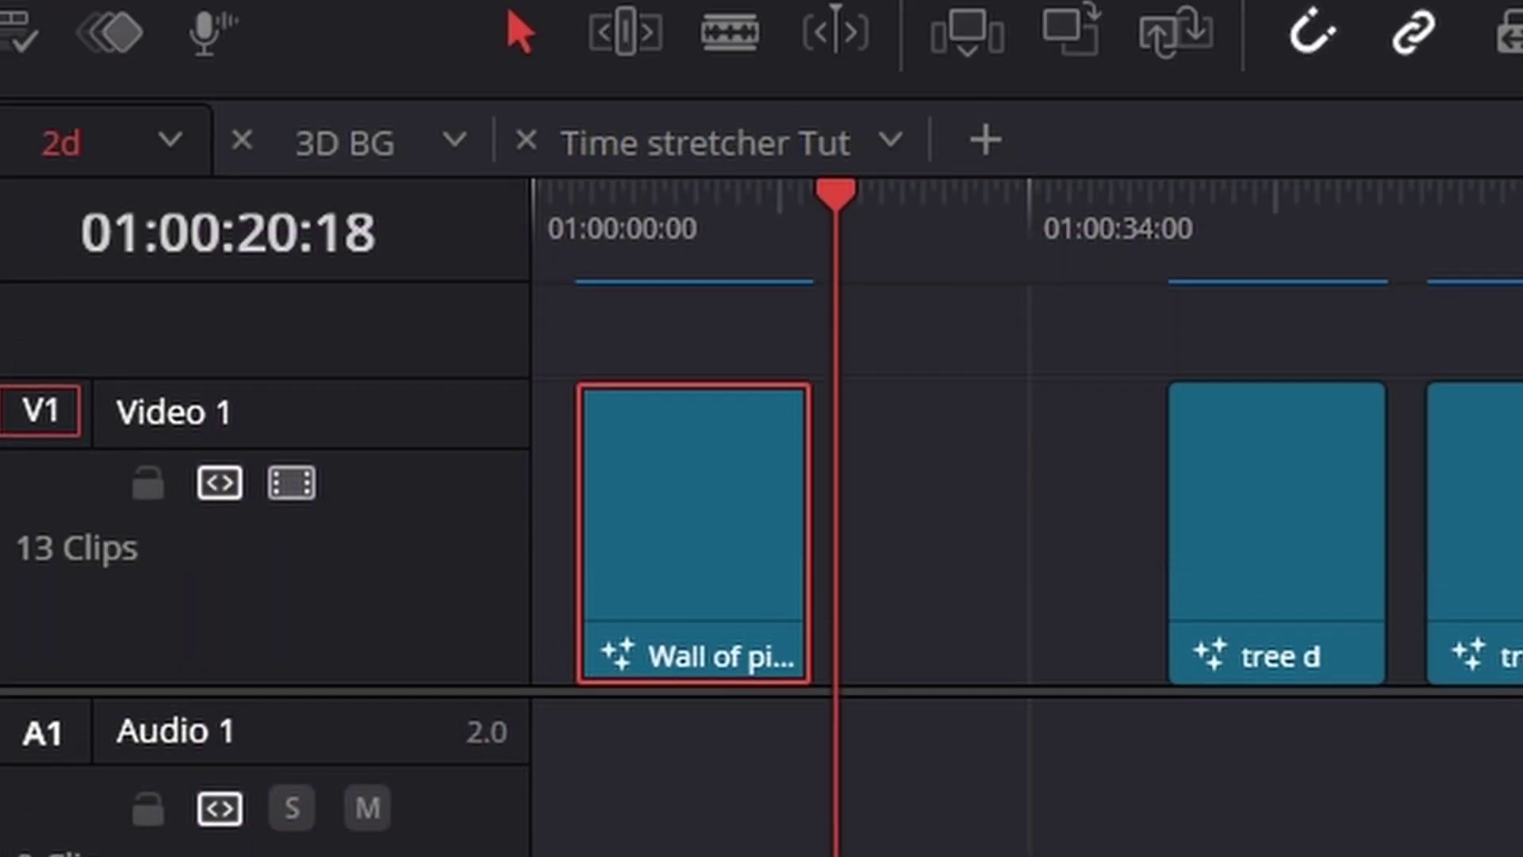
# Step: Play the Wall of pink clip from its start on the Edit timeline, then scrub through it
pyautogui.scroll(1, 878, 254)
pyautogui.moveTo(877, 255); pyautogui.dragTo(627, 278)
pyautogui.moveTo(710, 520); pyautogui.dragTo(698, 520)
pyautogui.press('space')
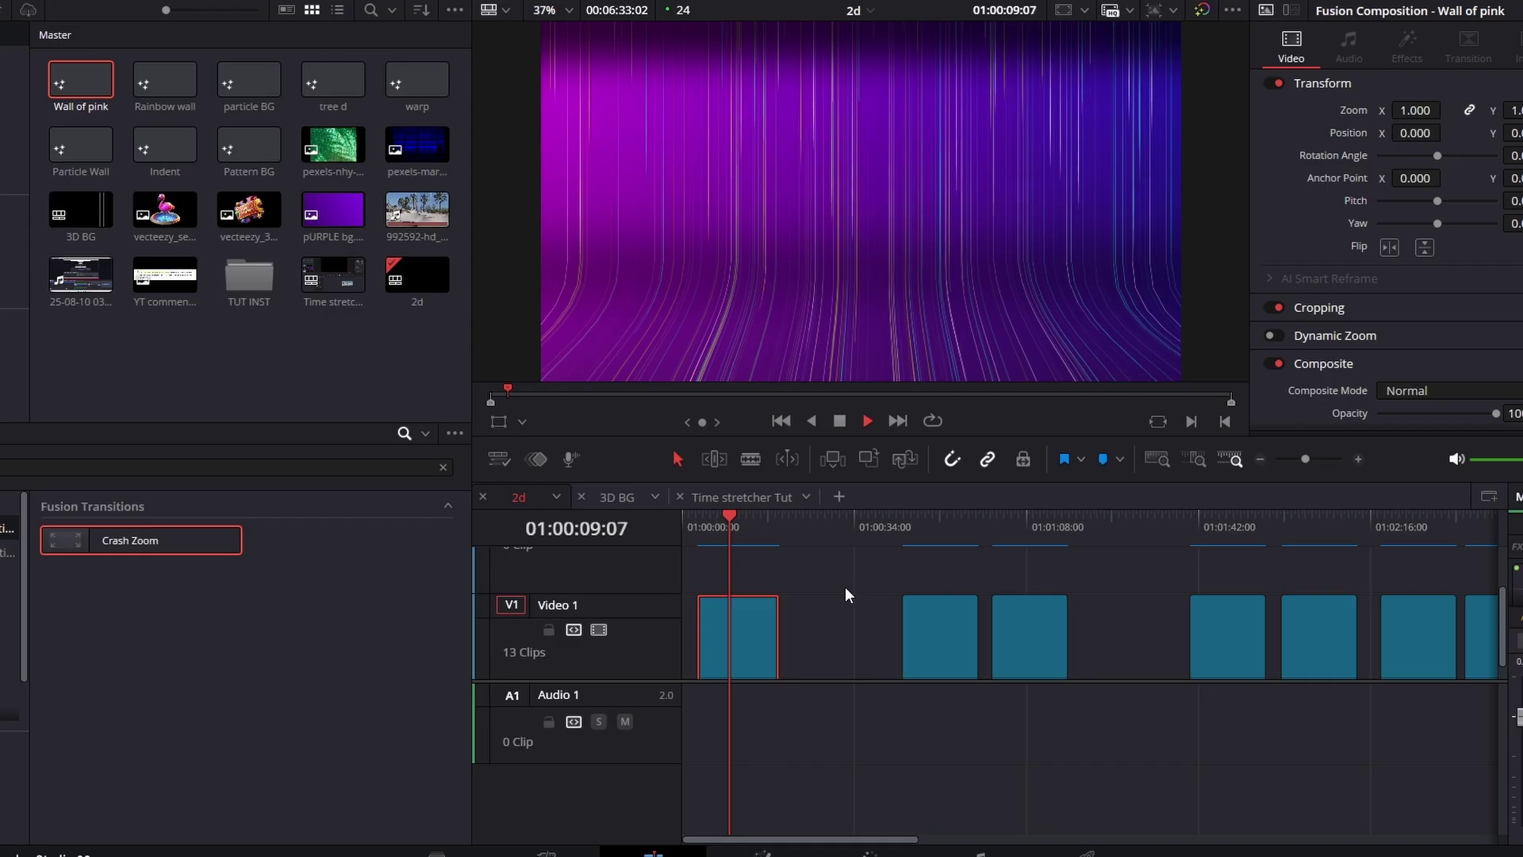
pyautogui.press('space')
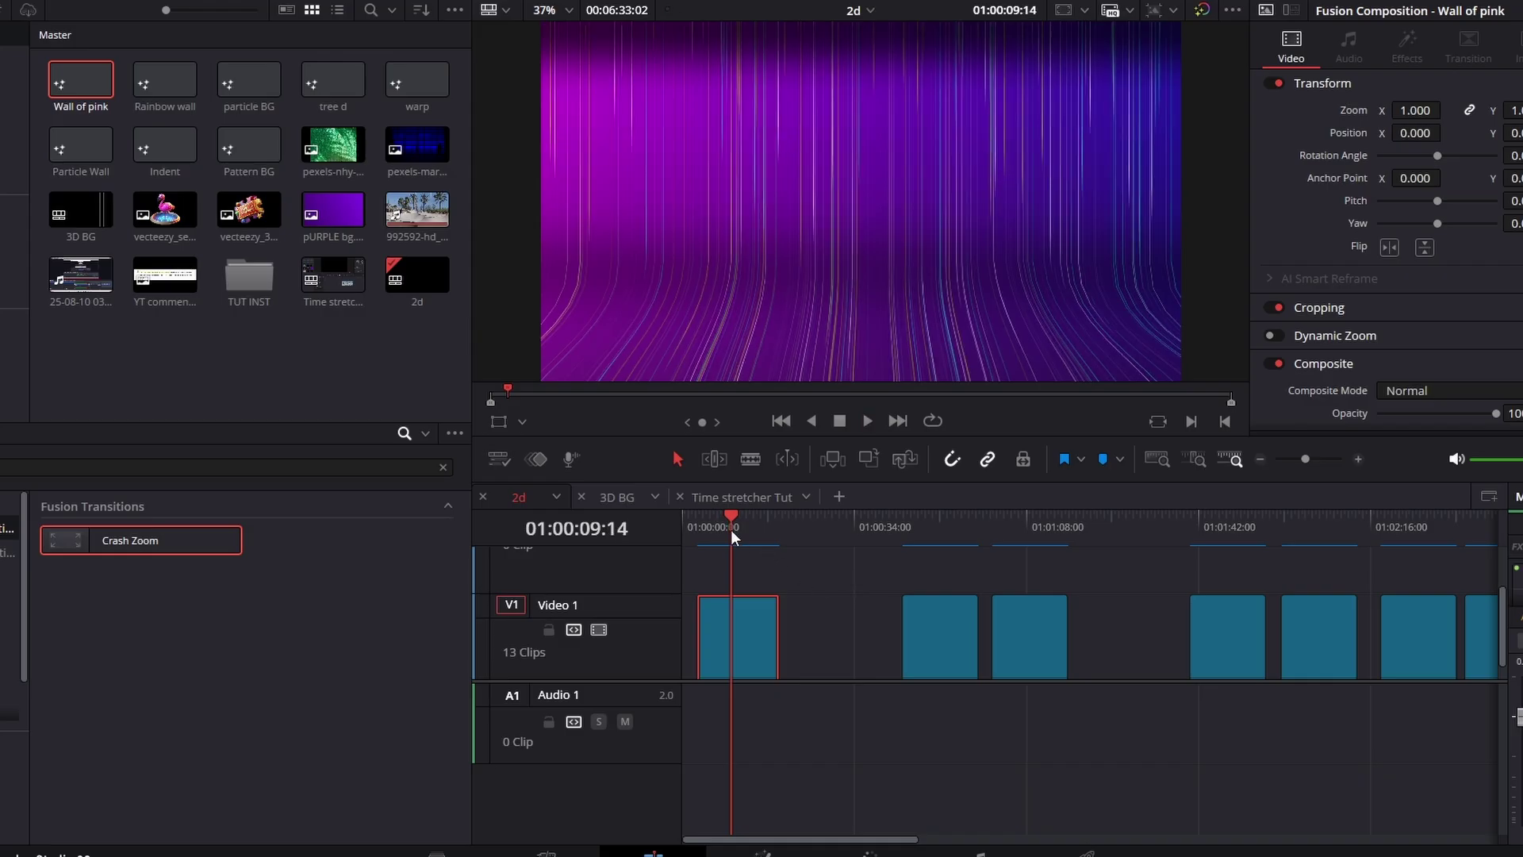
pyautogui.moveTo(731, 530); pyautogui.dragTo(759, 526)
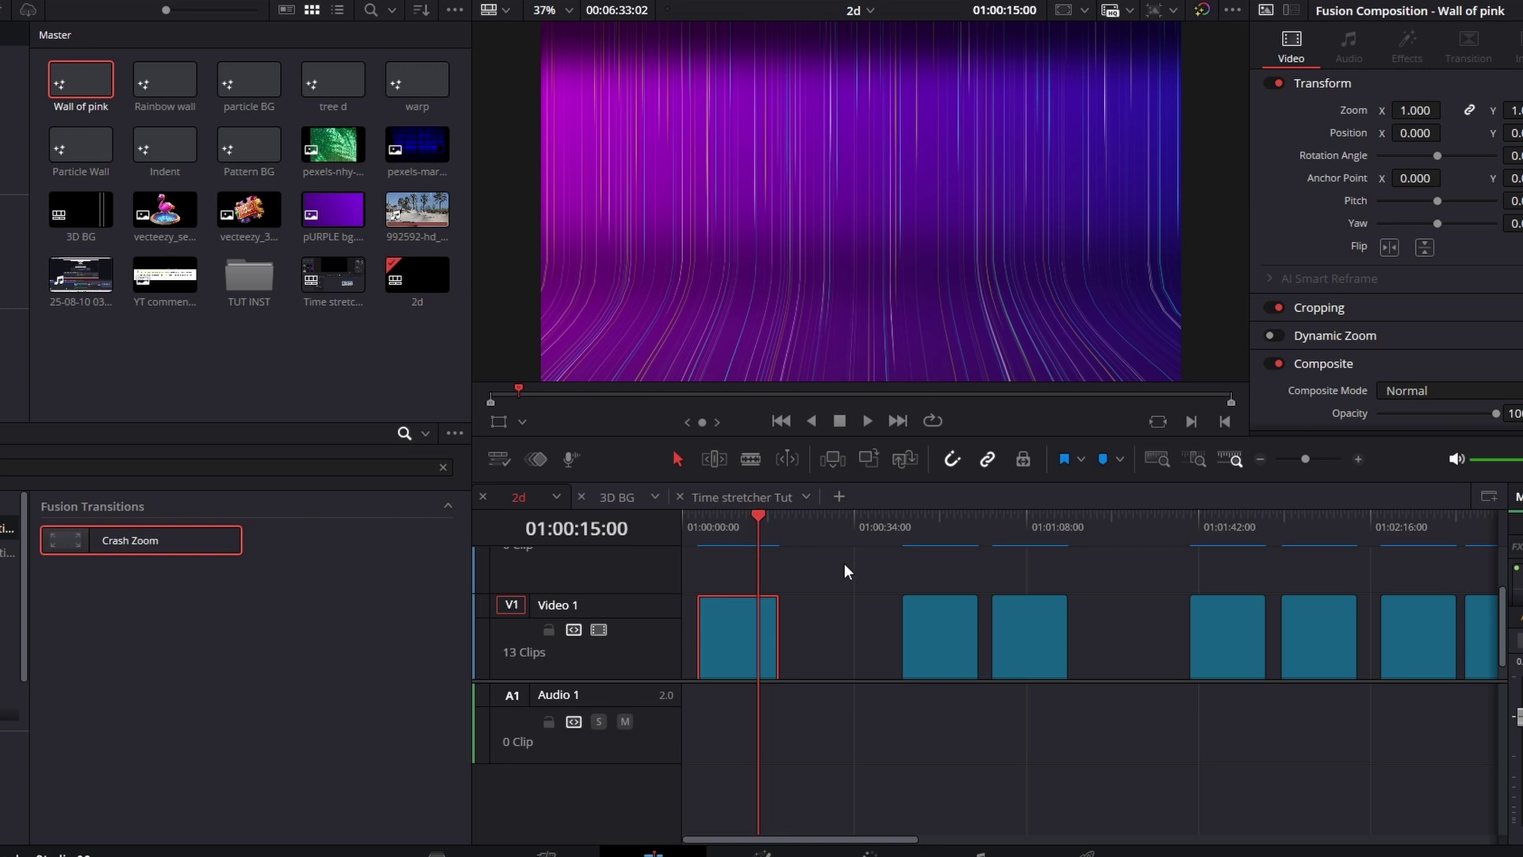